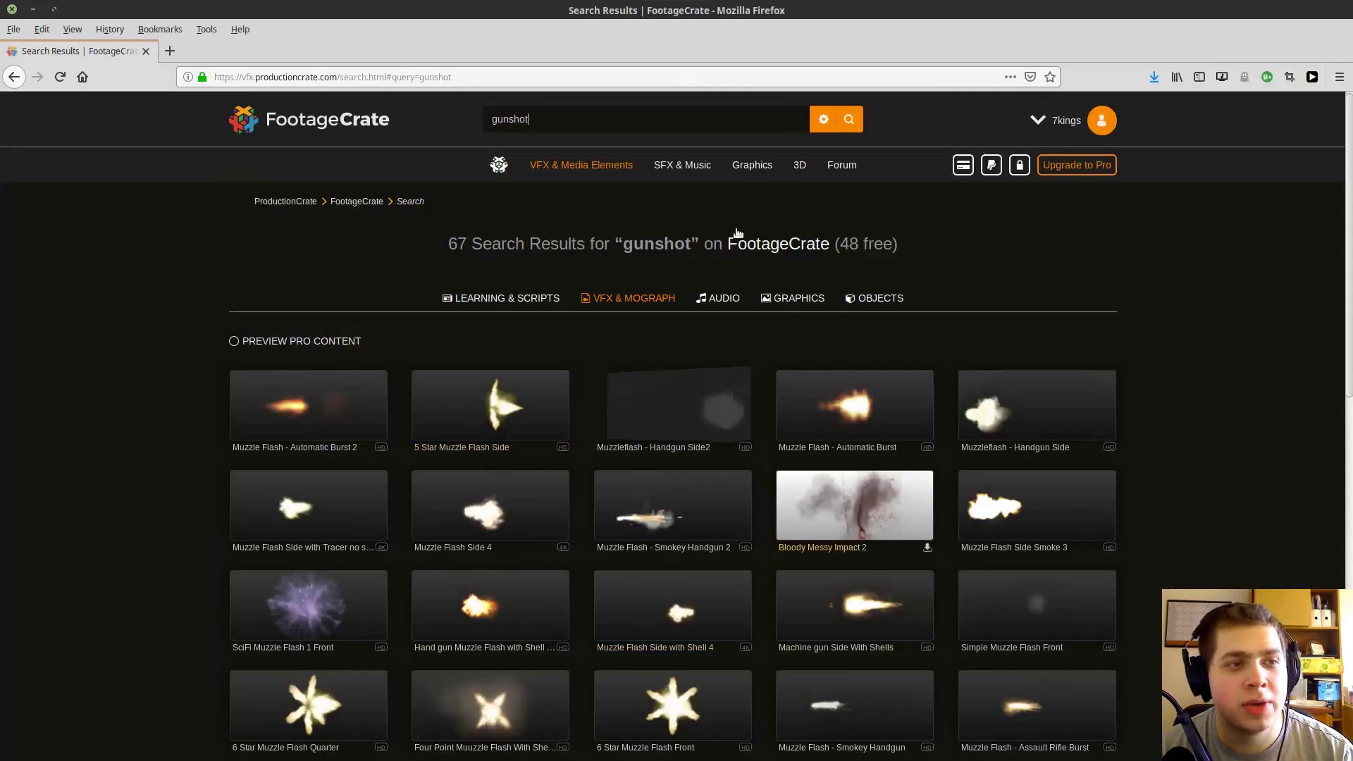
Step: Look through the gunshot and muzzle flash effects in the FootageCrate search results
mouse_move(1087, 124)
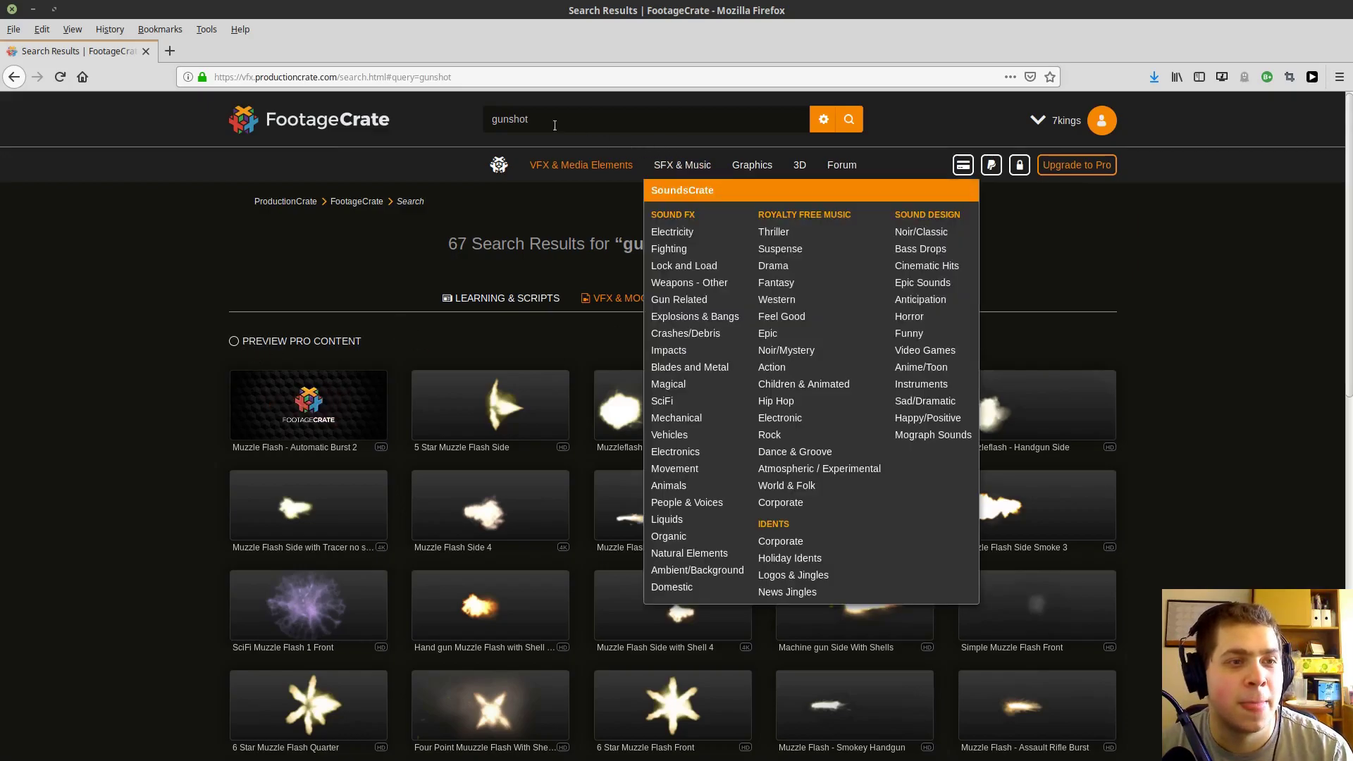
double_click(587, 117)
left_click(588, 117)
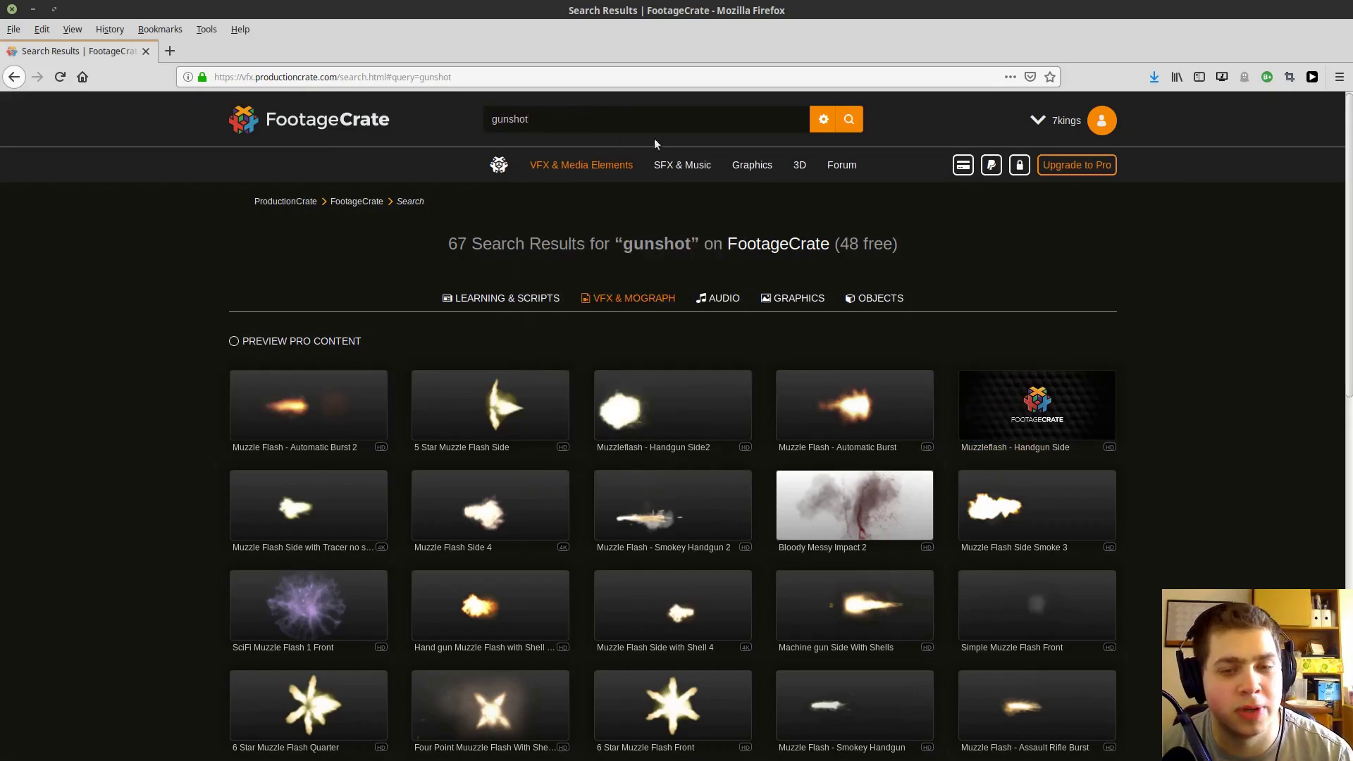
double_click(559, 124)
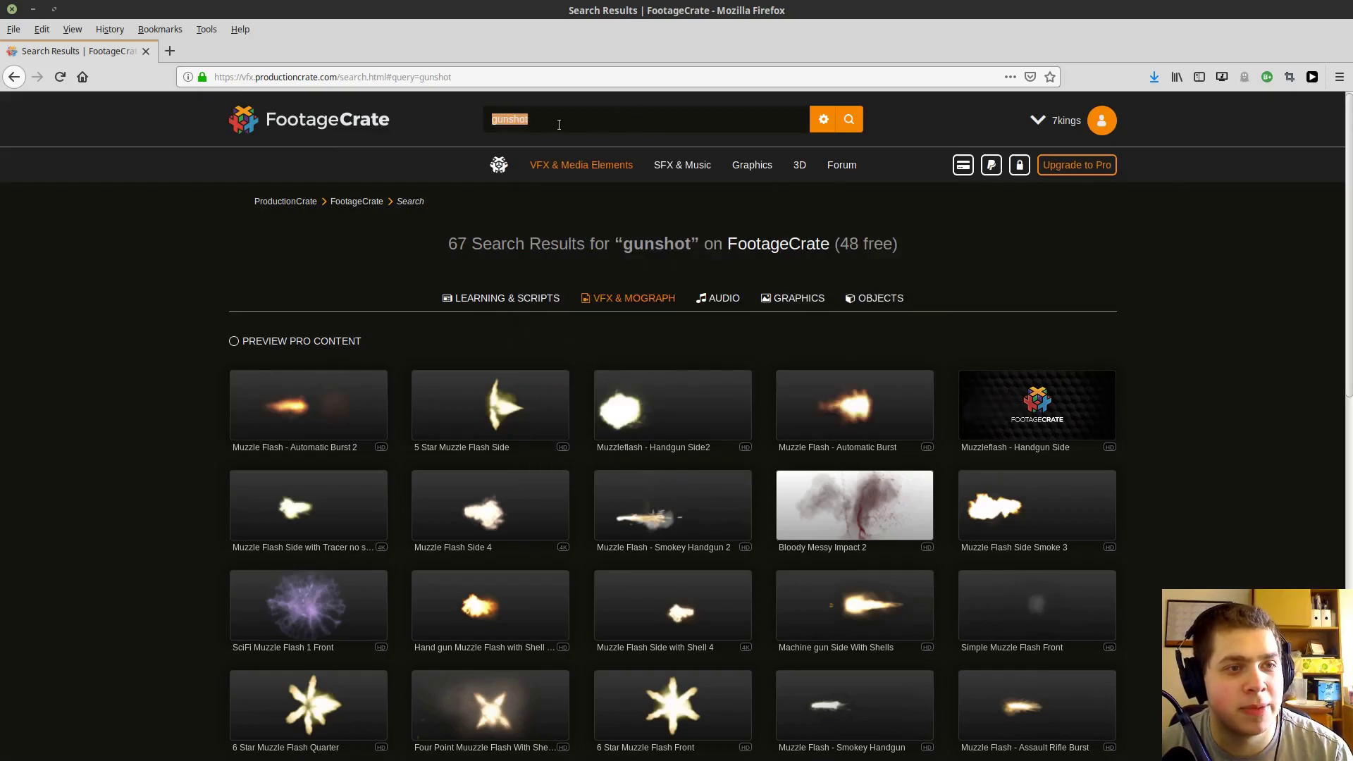
left_click(559, 125)
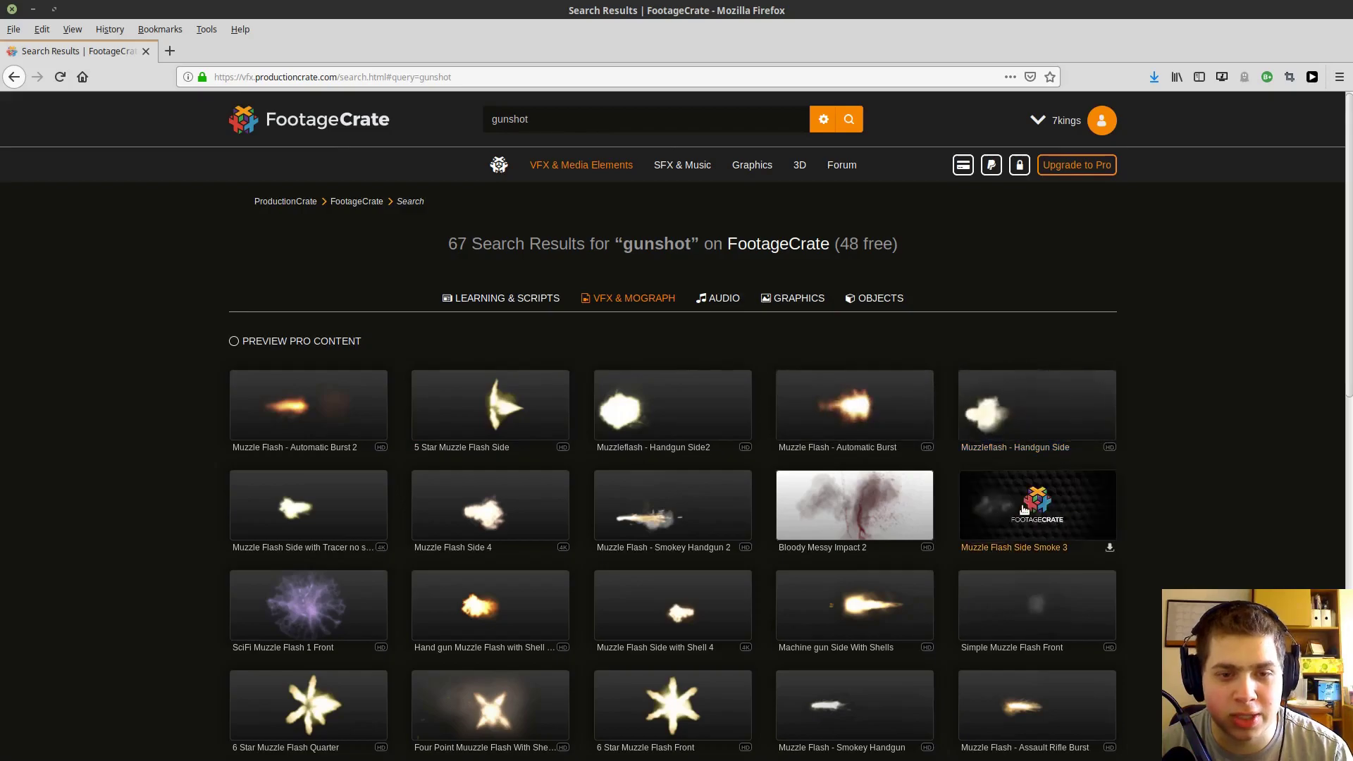
scroll(1026, 521, "down", 1)
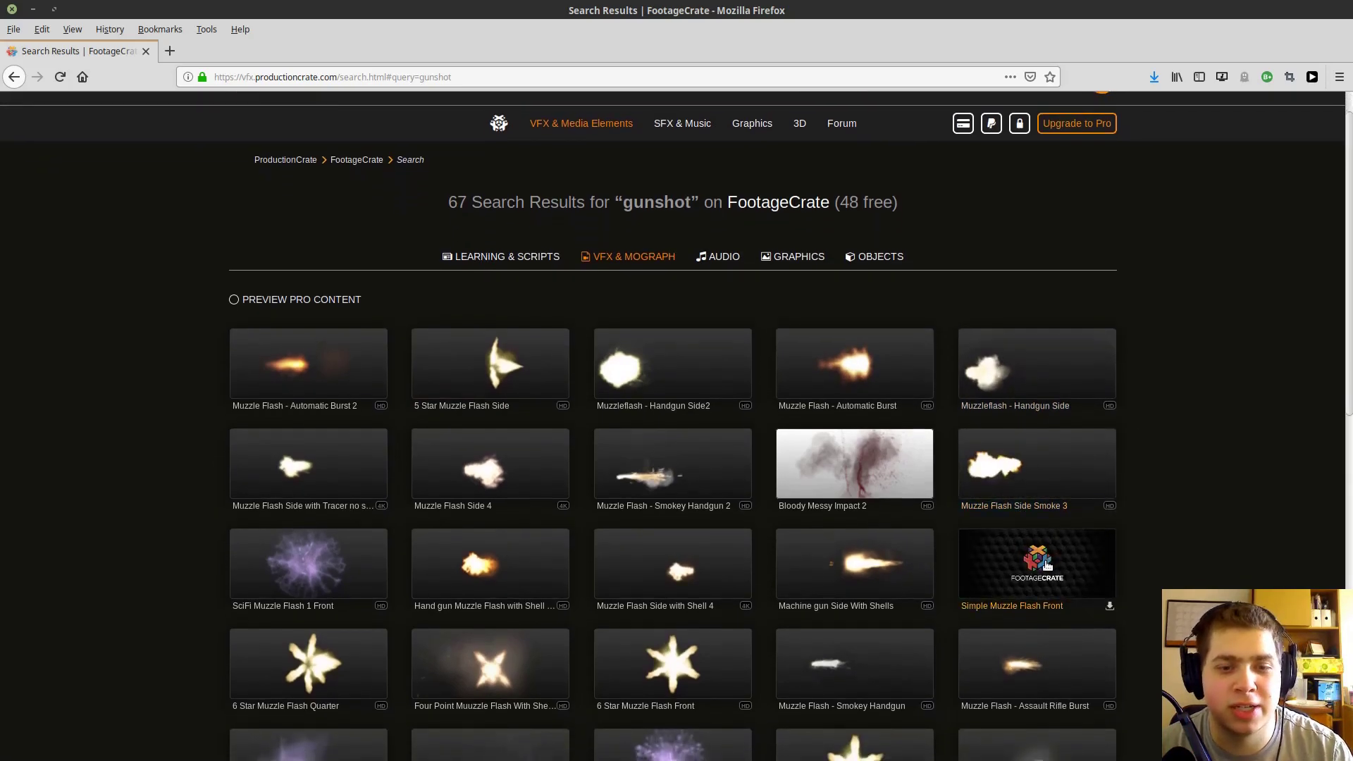
scroll(1050, 571, "down", 2)
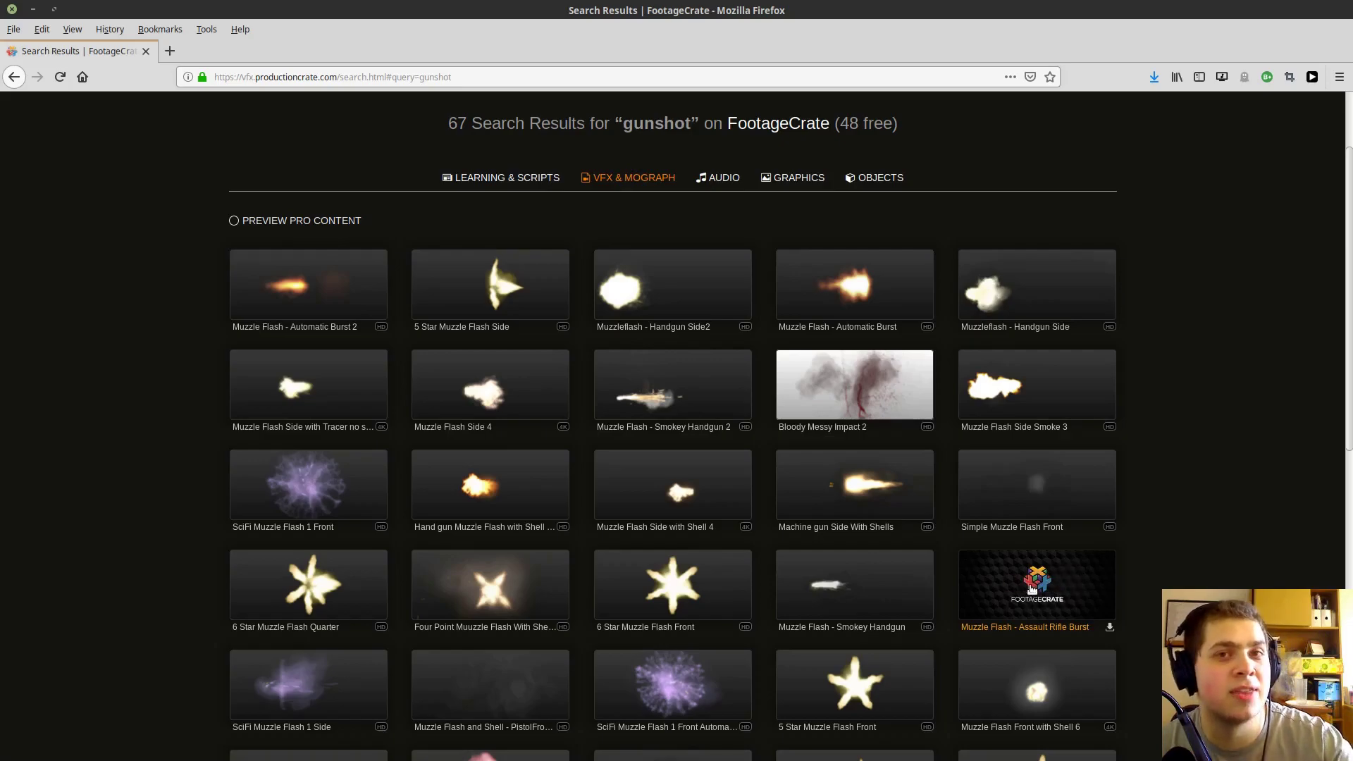
scroll(999, 587, "down", 1)
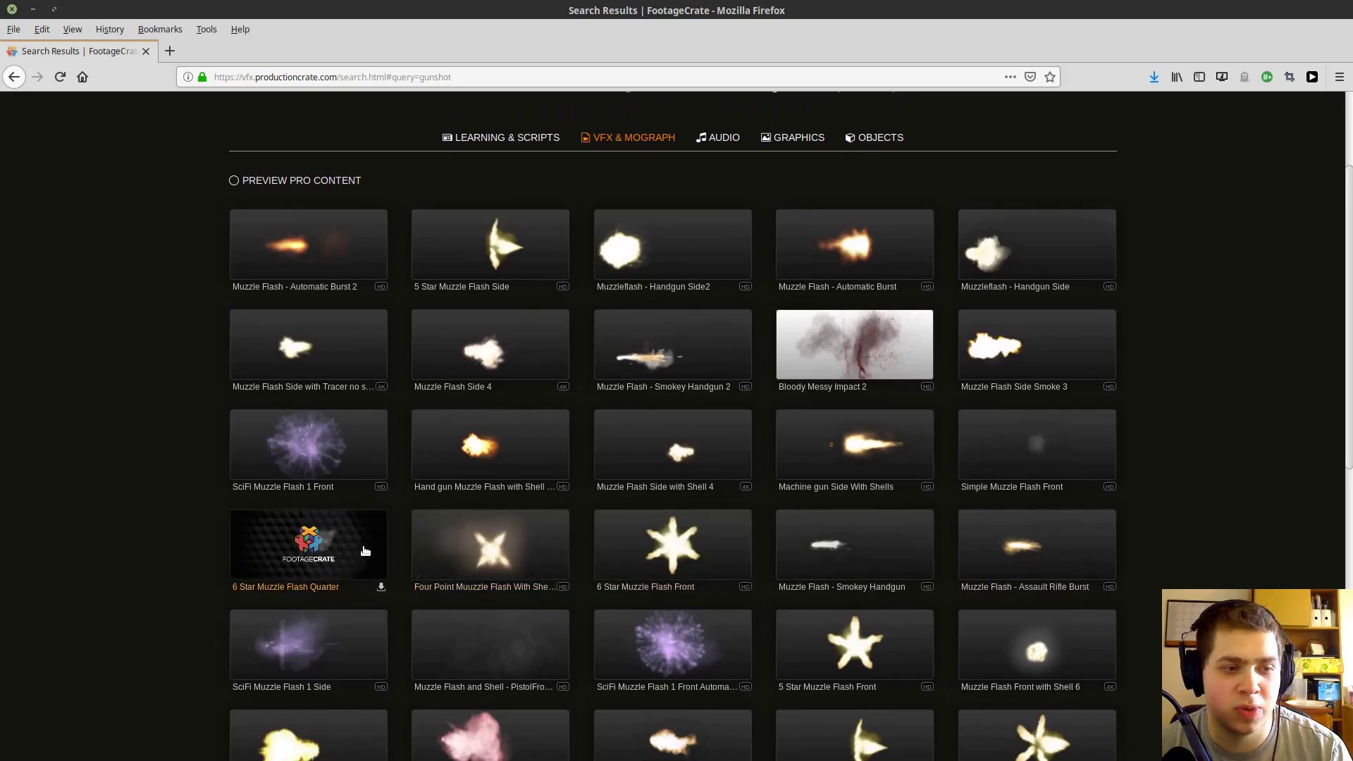
scroll(777, 365, "up", 2)
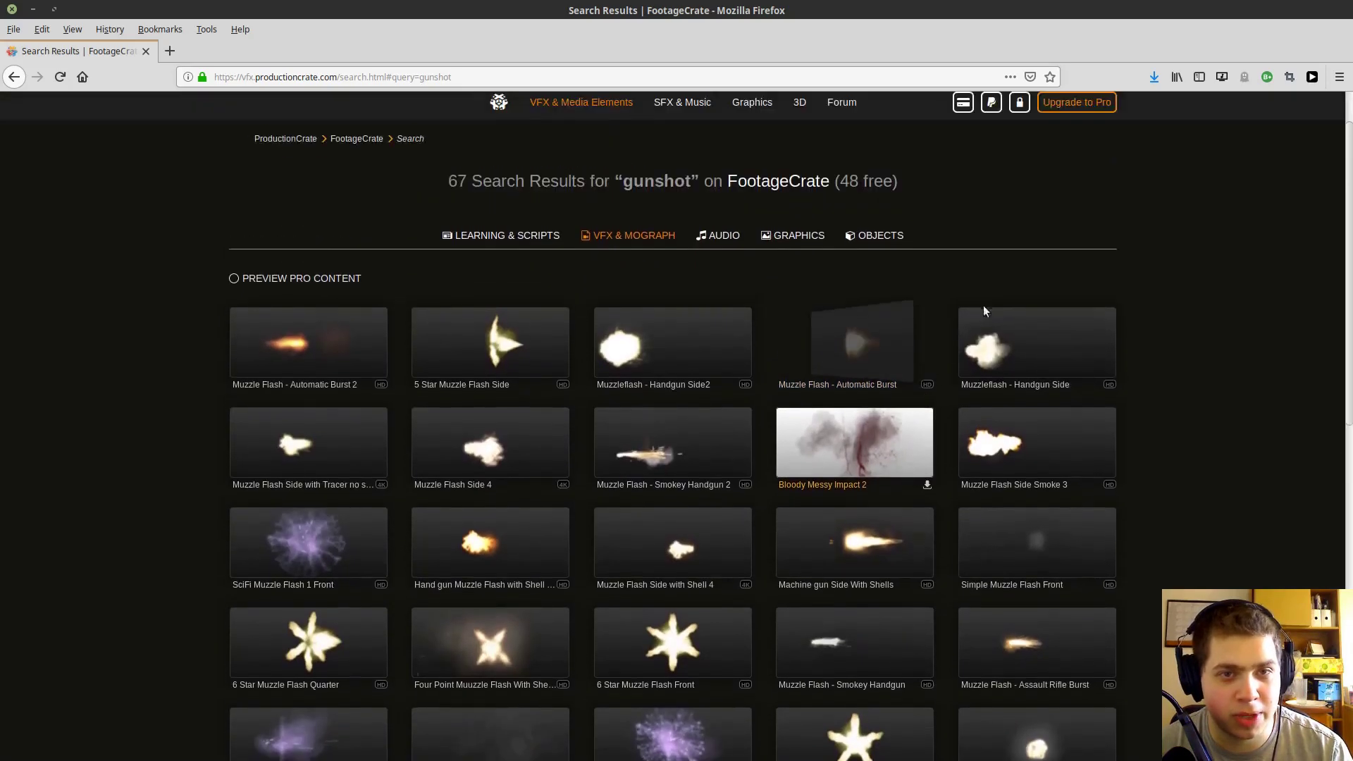
scroll(1028, 176, "down", 3)
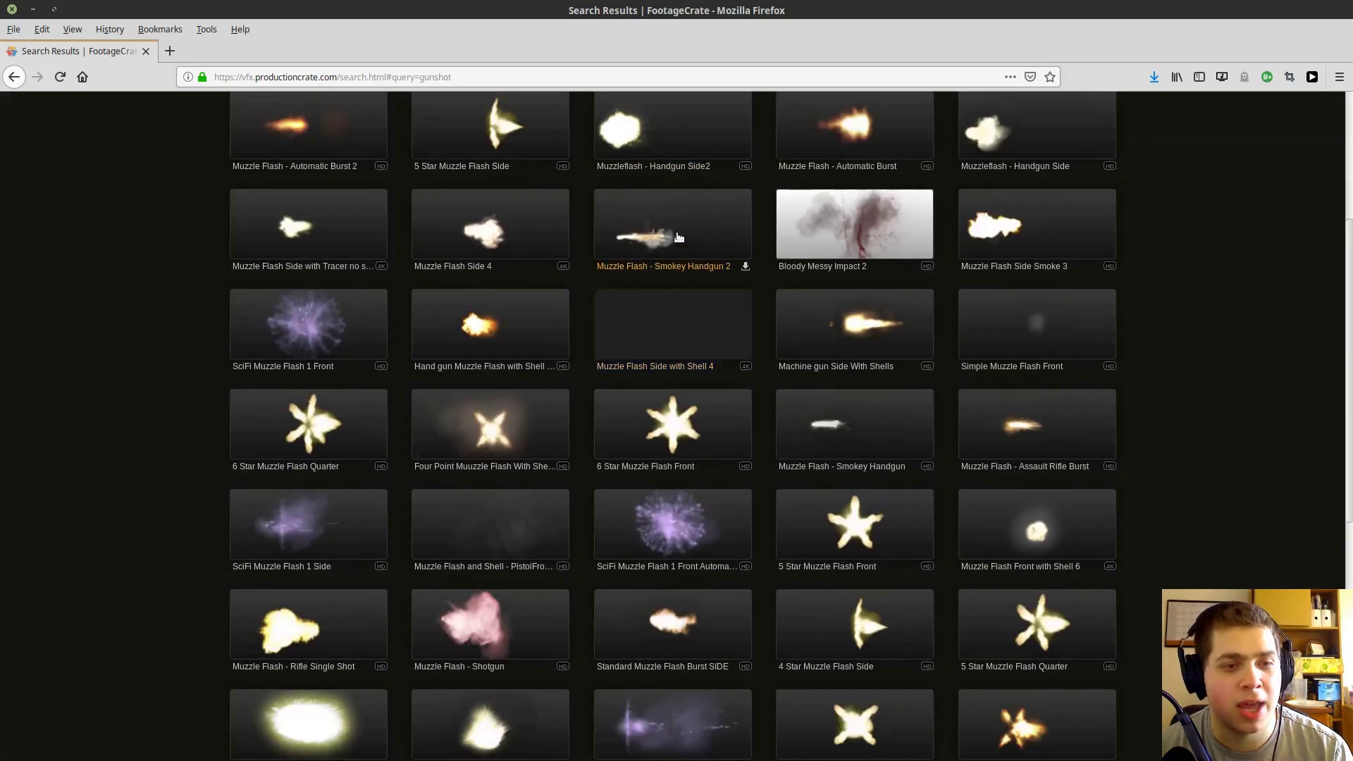
scroll(676, 303, "down", 1)
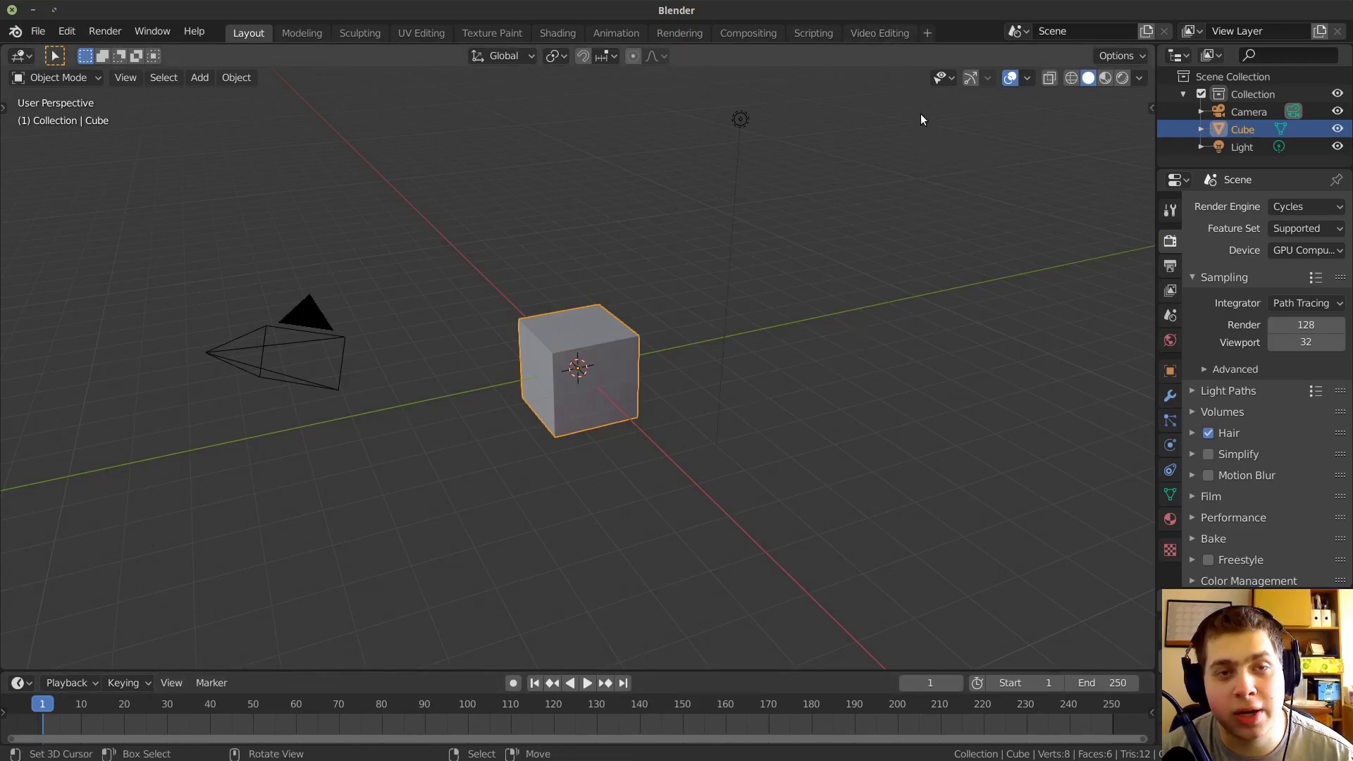
Step: In Blender, open a Video Editing workspace and expand the preview area over the file browser
left_click(928, 35)
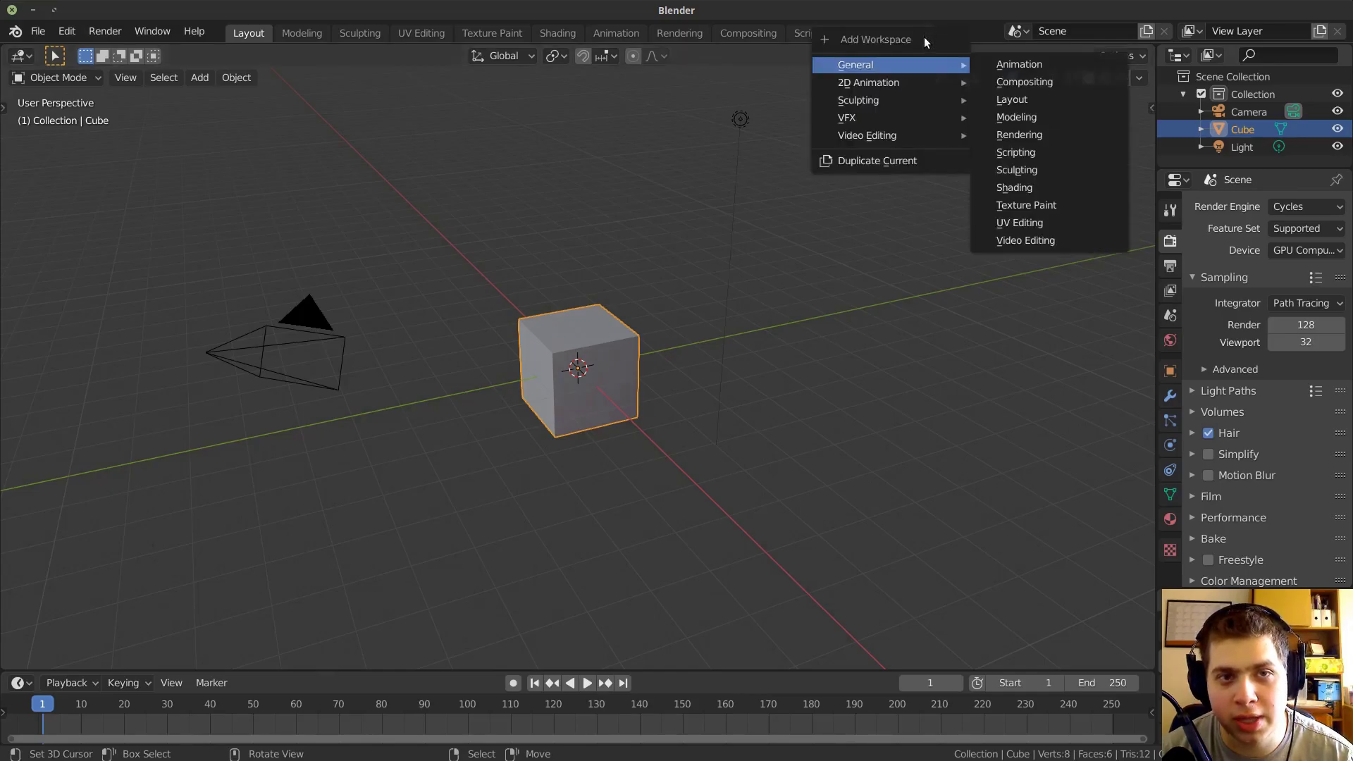
mouse_move(917, 146)
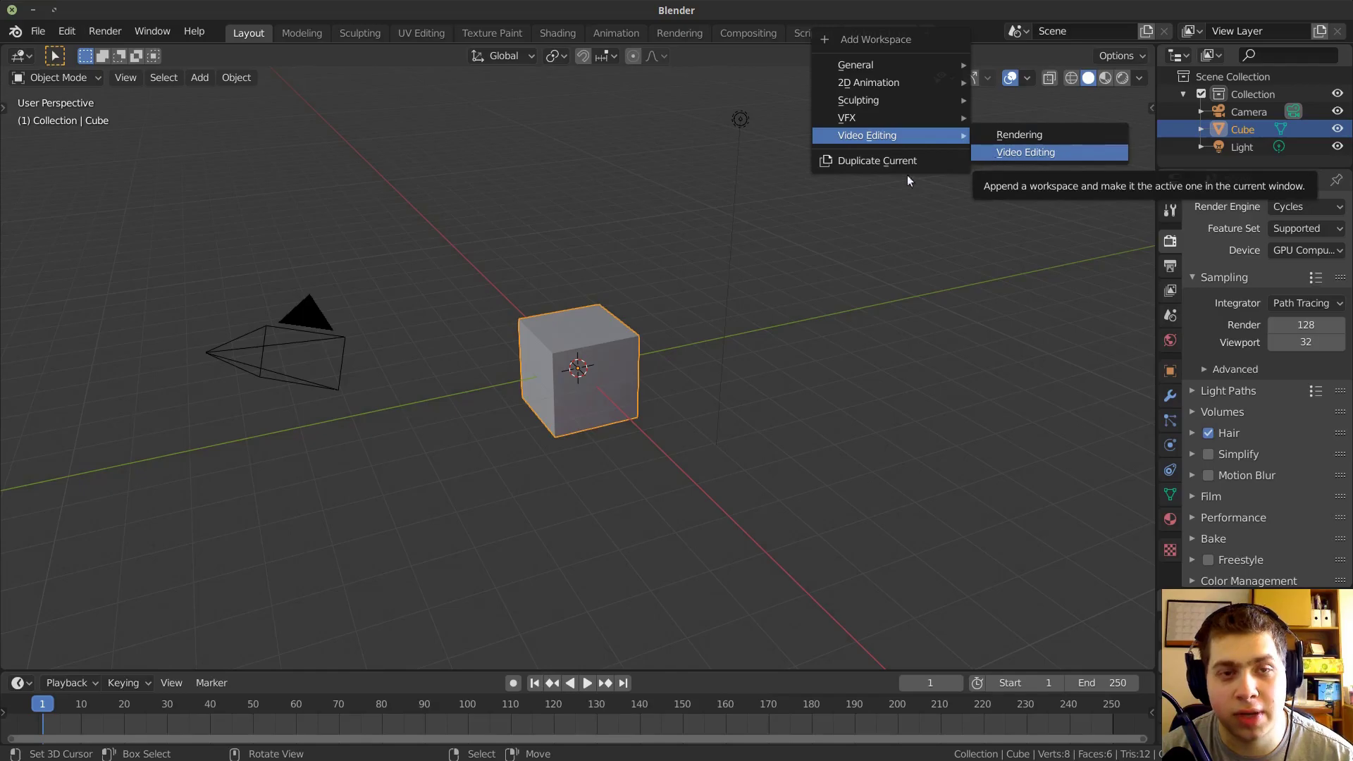
left_click(1025, 153)
left_click(880, 33)
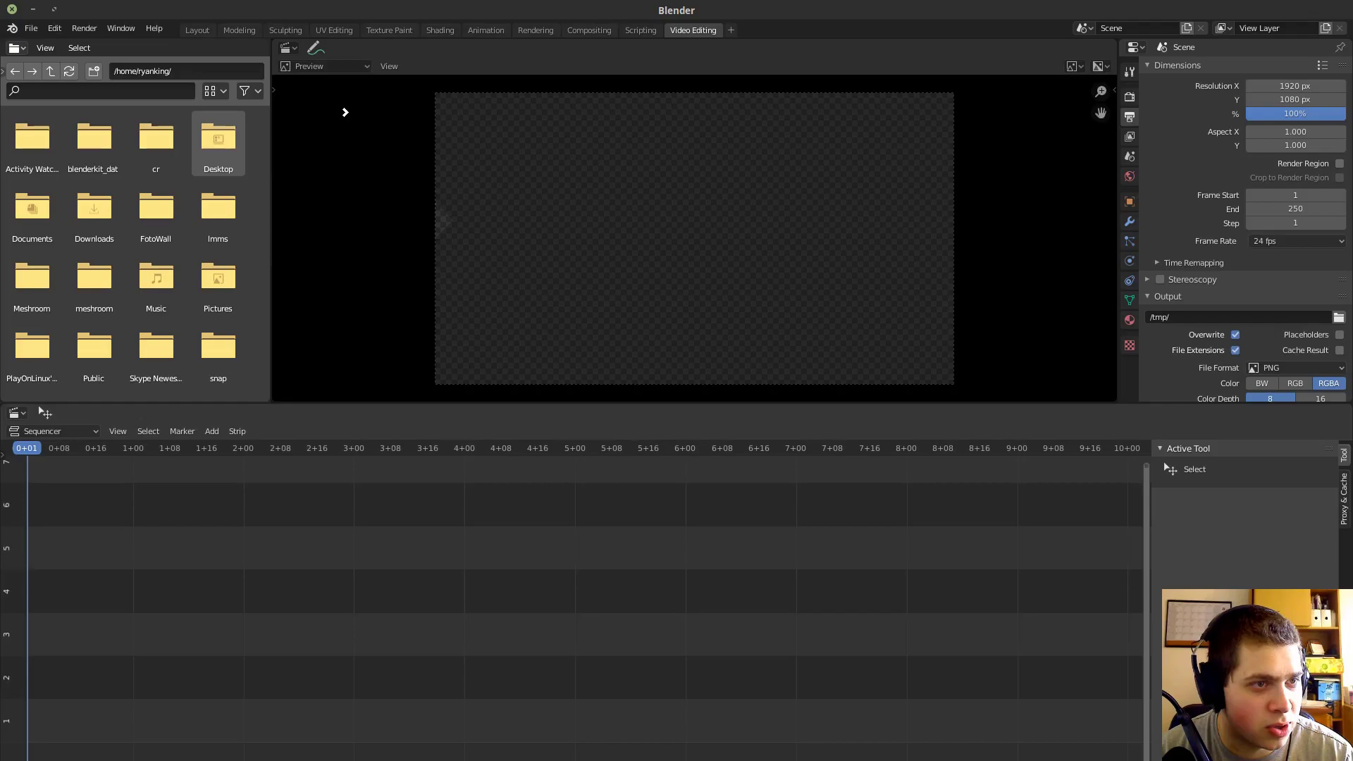
left_click_drag(398, 87, 157, 89)
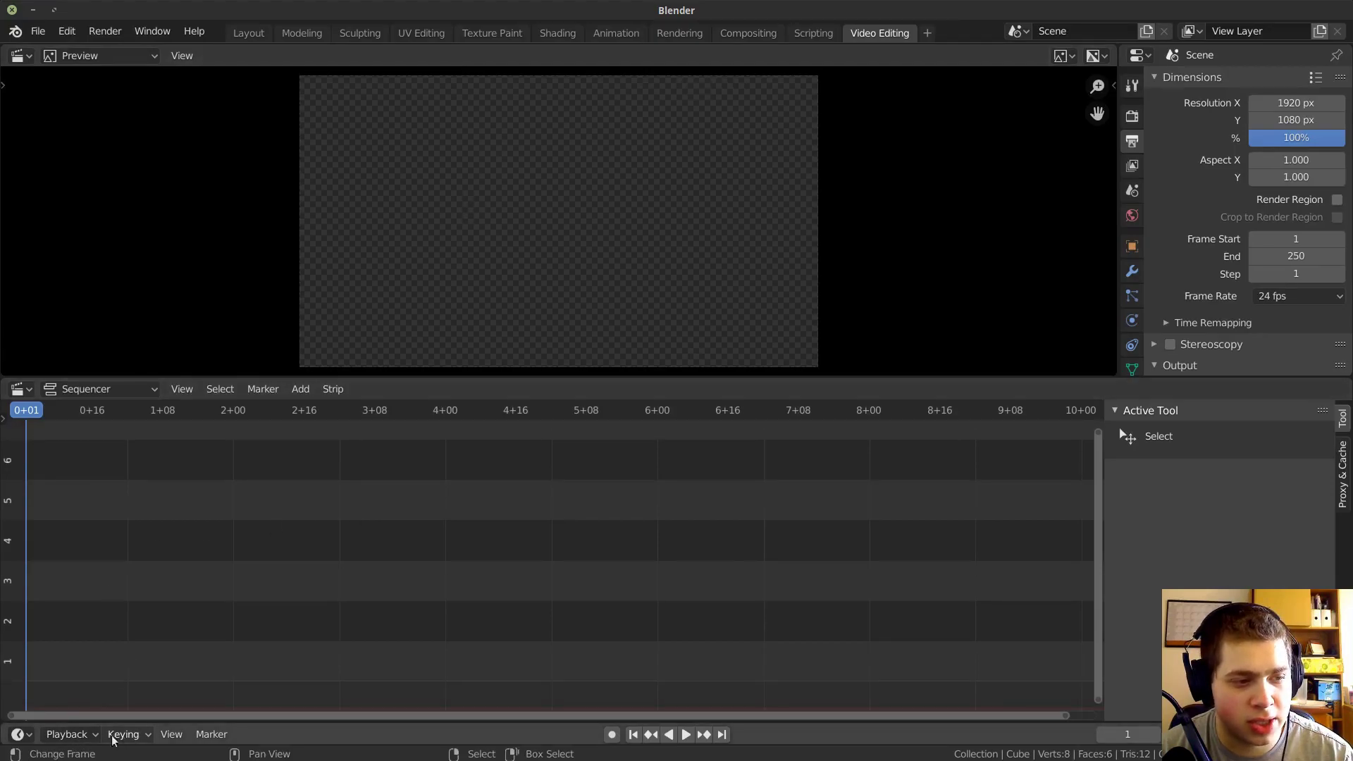
Step: Set the playback sync mode to AV-sync and briefly test playback of the empty timeline
left_click(67, 735)
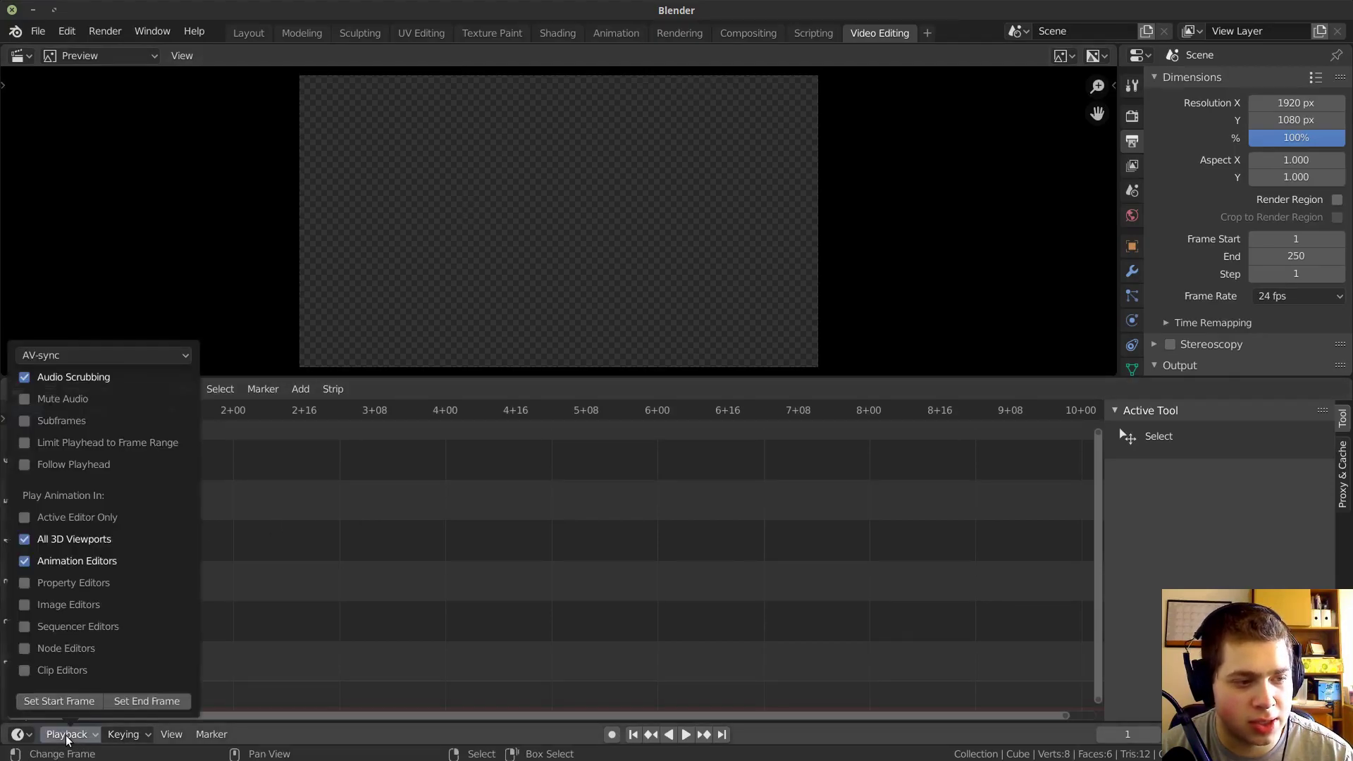
left_click(62, 357)
left_click(73, 354)
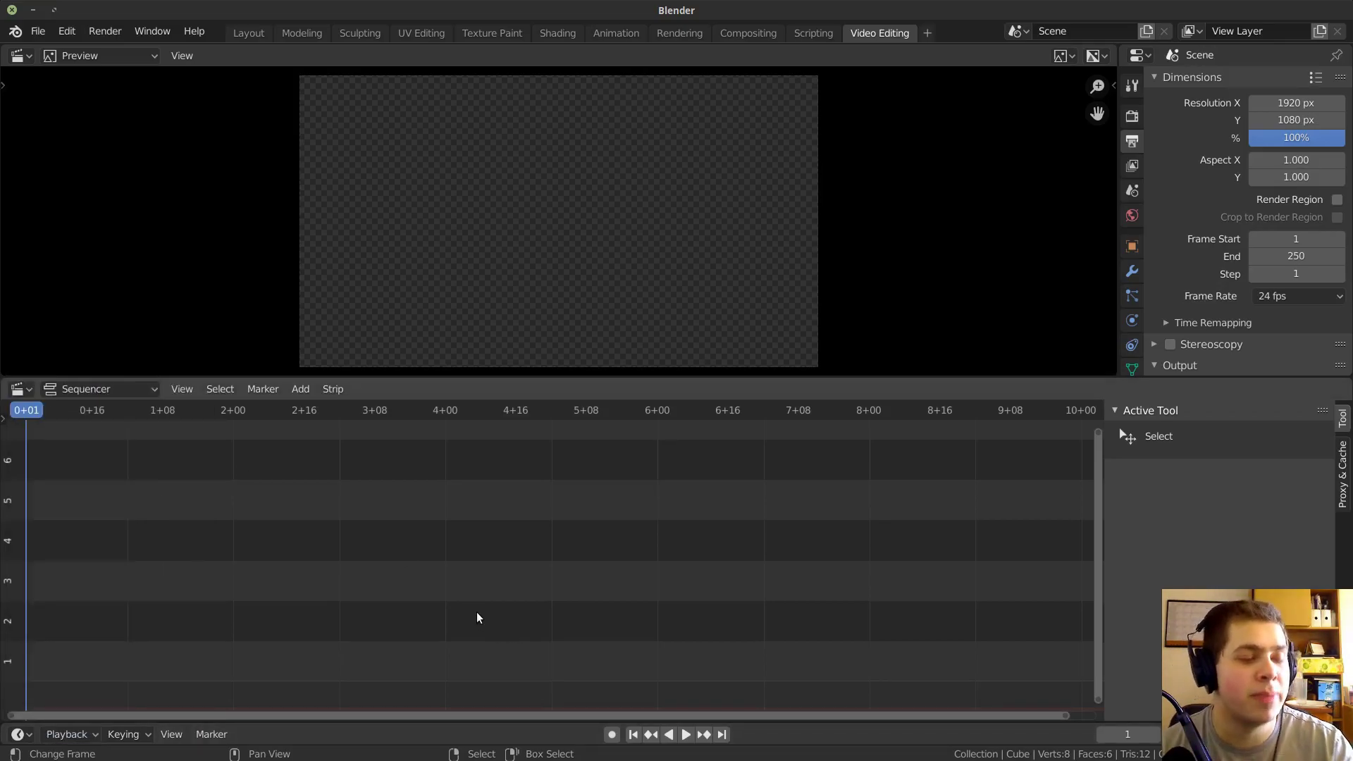
left_click(86, 734)
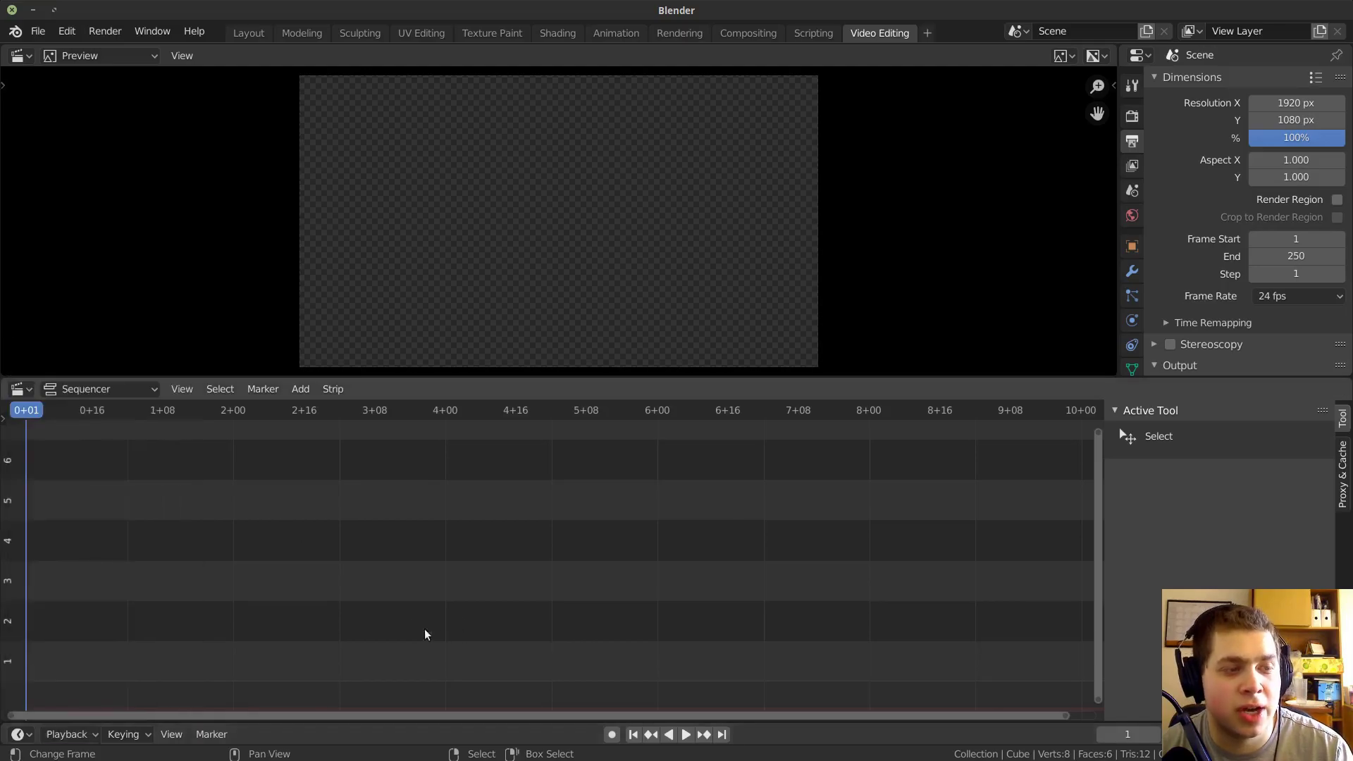
key("space")
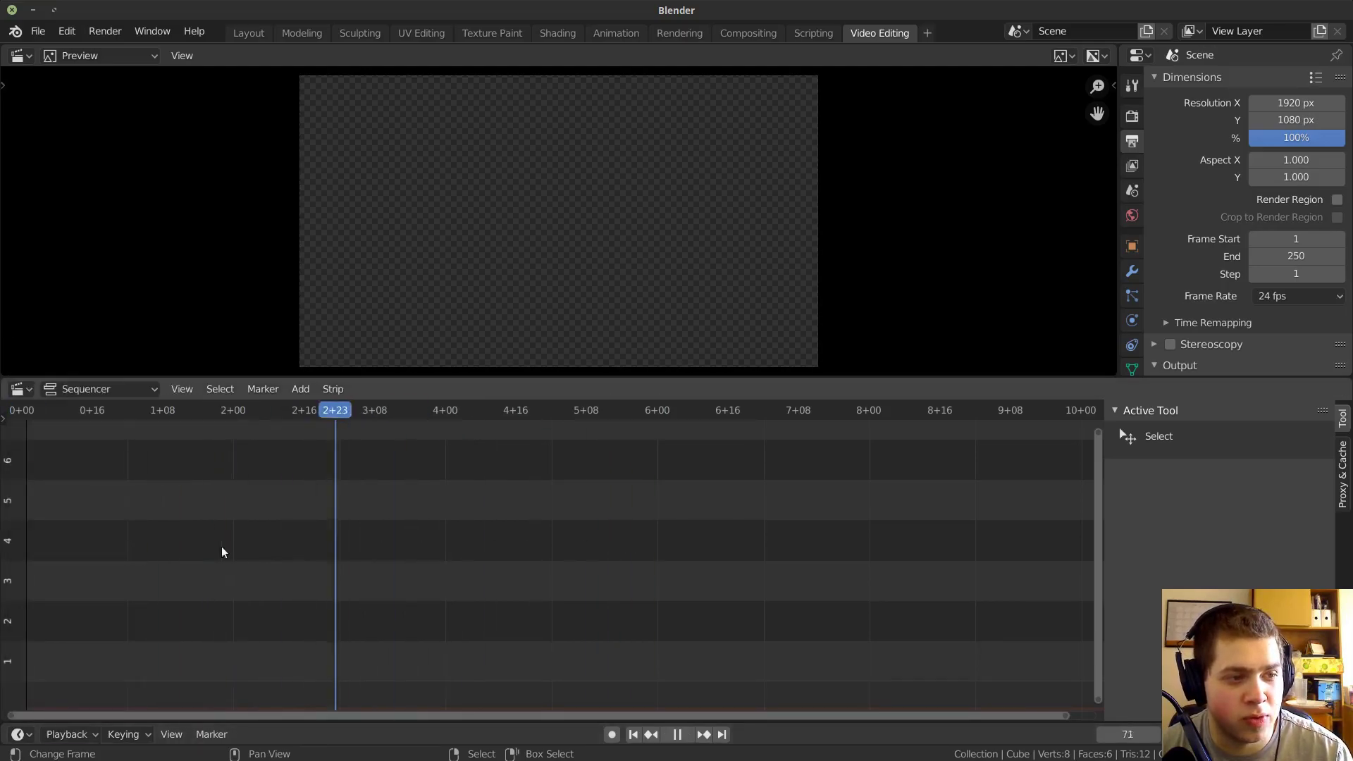
key("space")
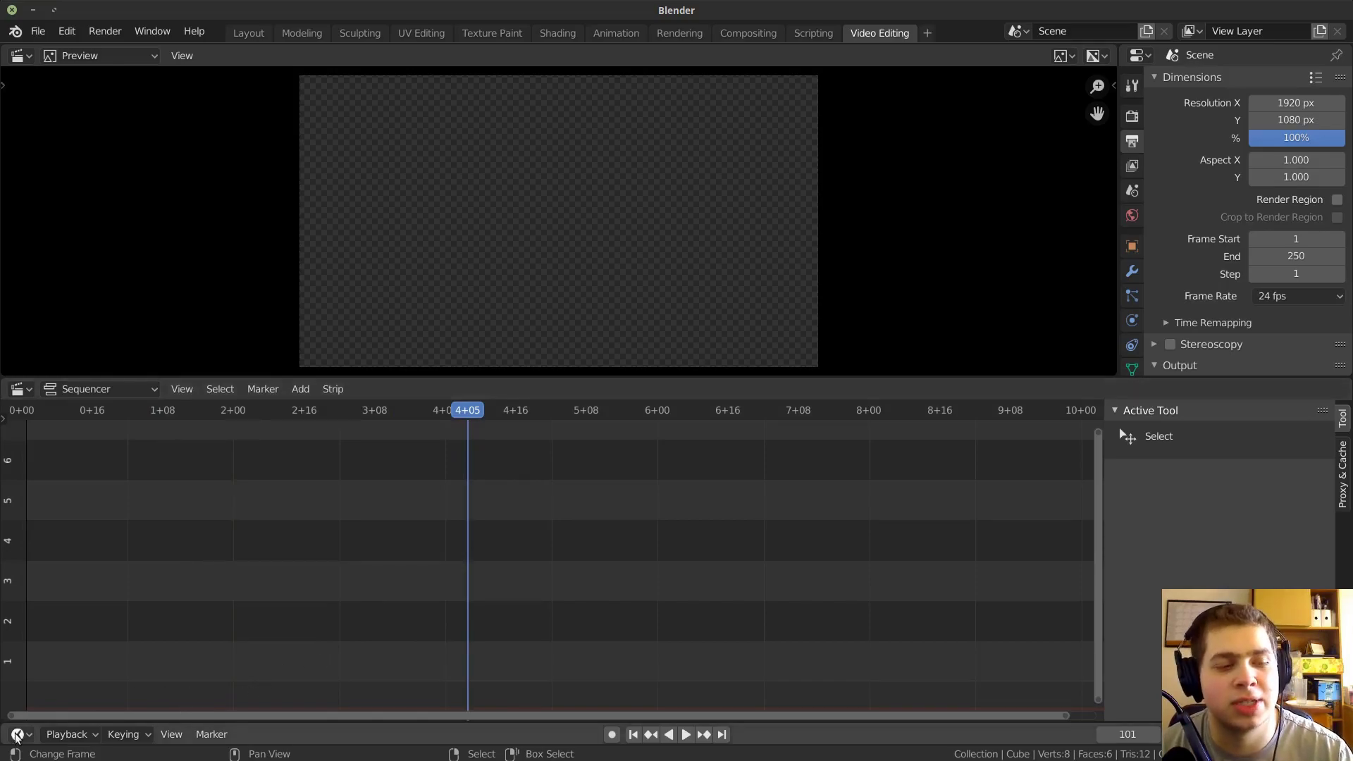
left_click(67, 734)
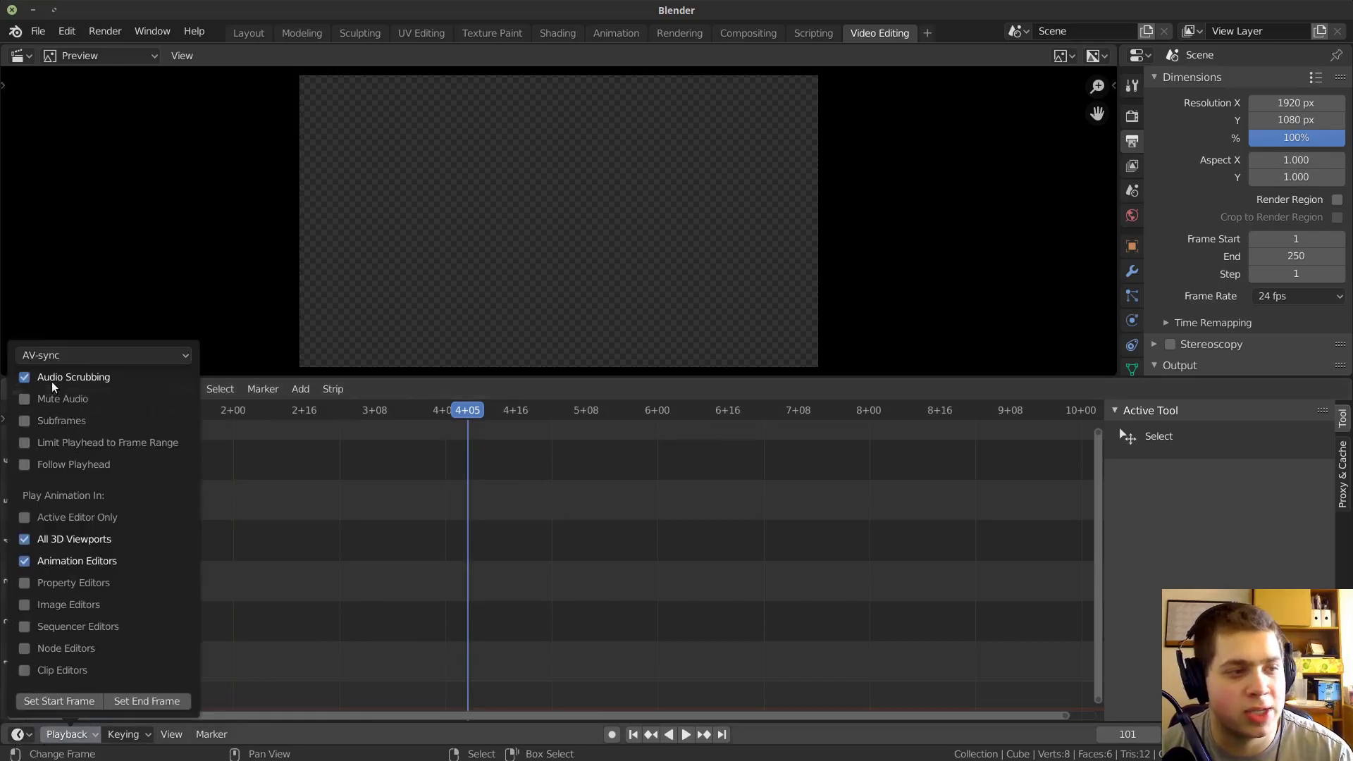
left_click(57, 352)
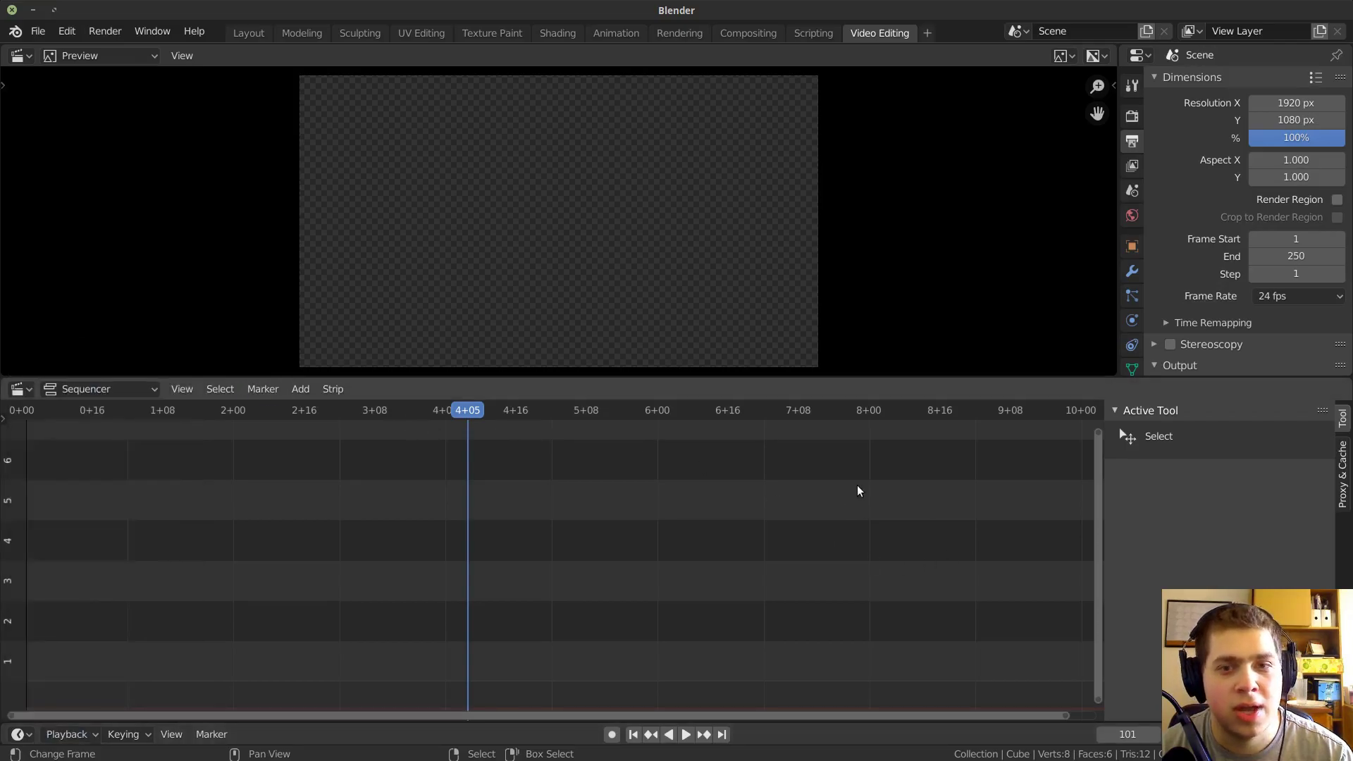
Step: Set the view transform in the scene's color management to Standard and collapse those settings
left_click(1132, 117)
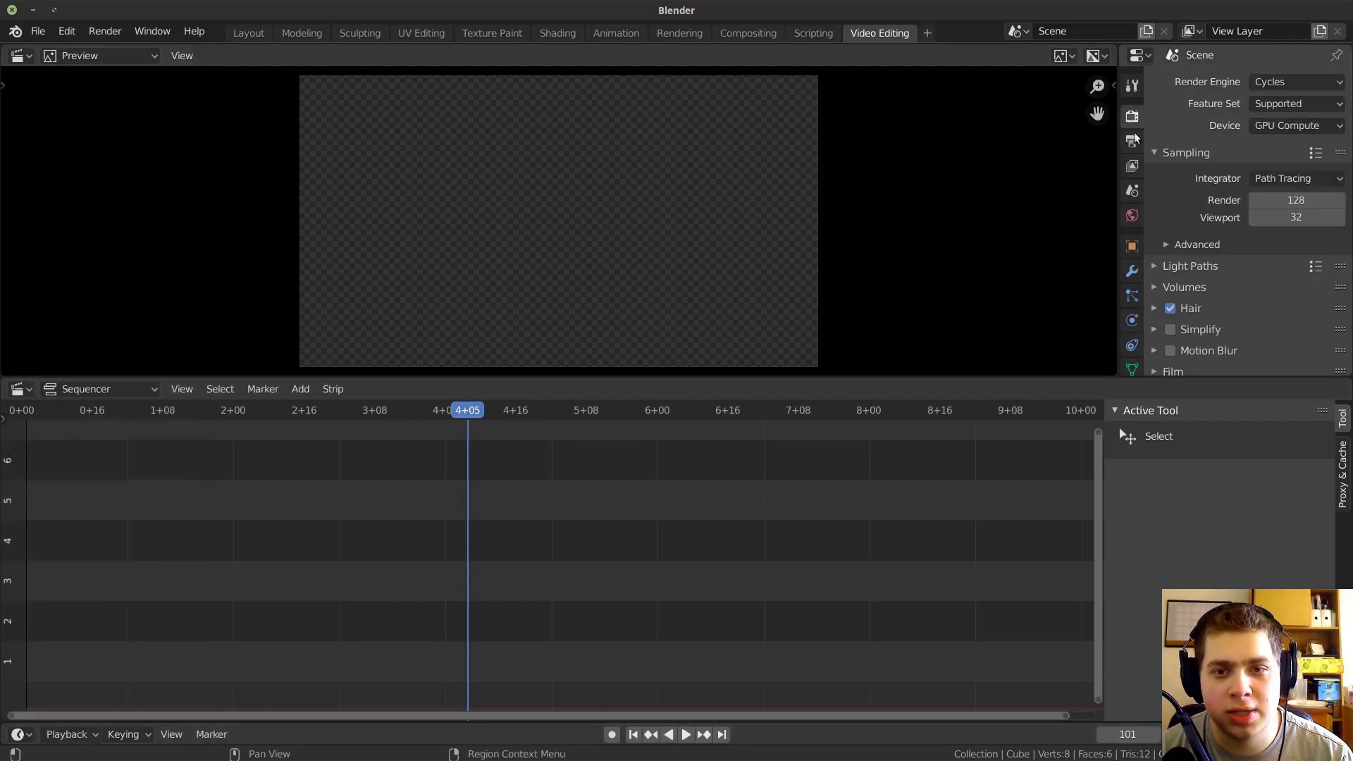
scroll(1156, 211, "down", 3)
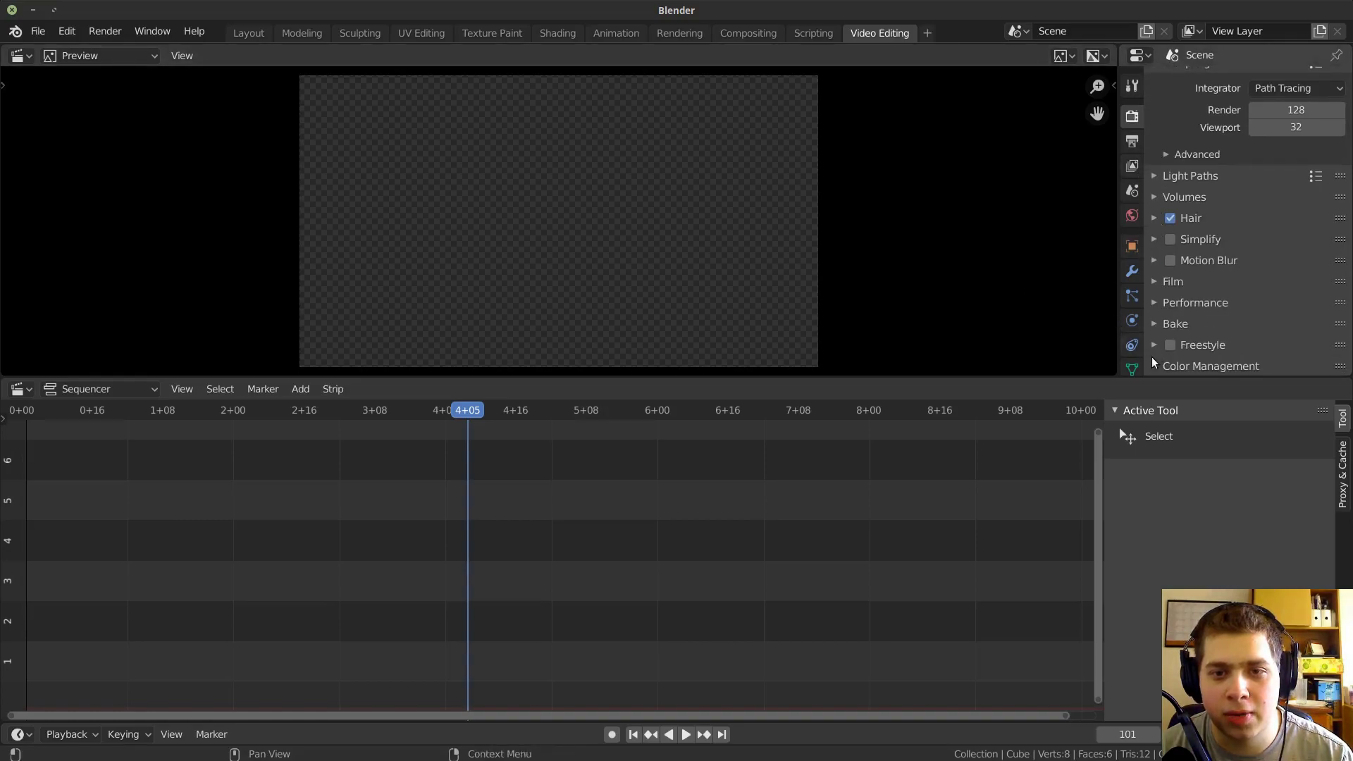
scroll(1160, 356, "down", 3)
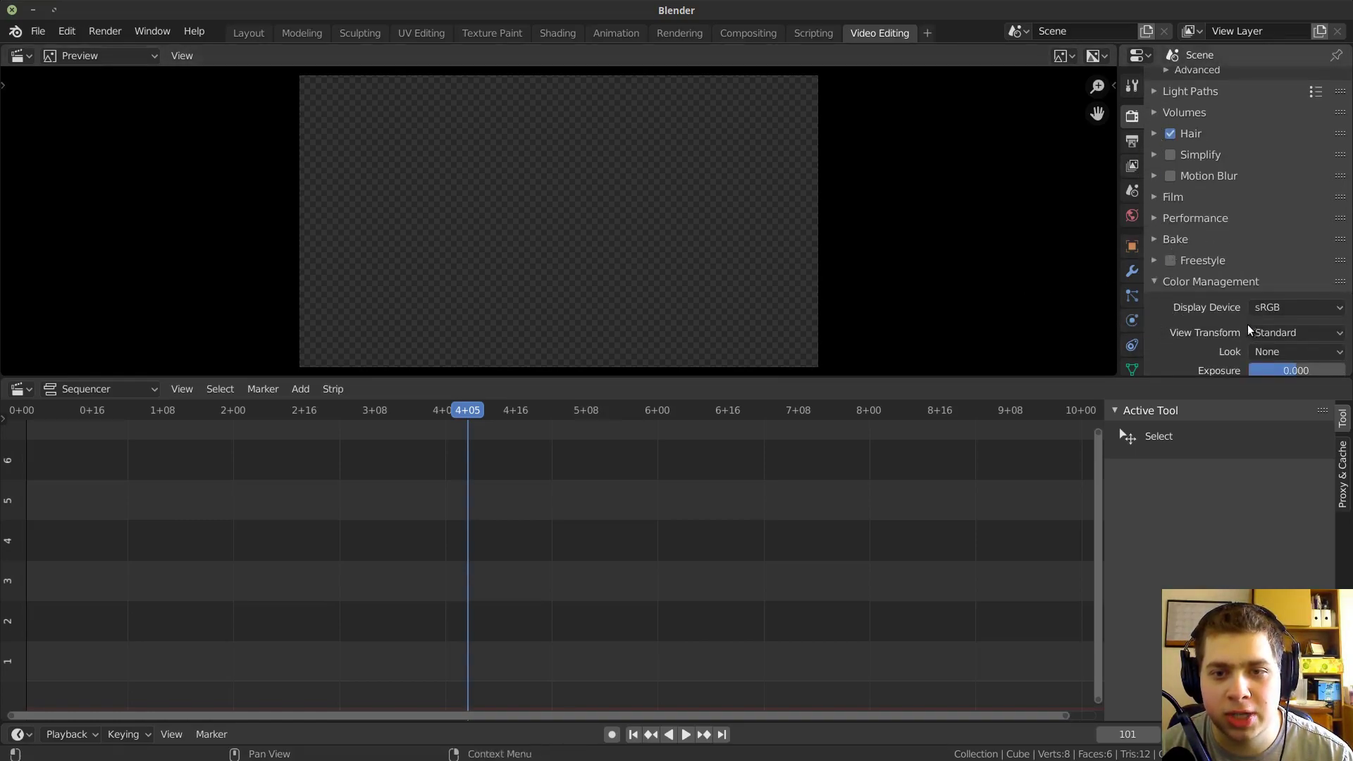
scroll(1236, 334, "down", 1)
left_click(1283, 307)
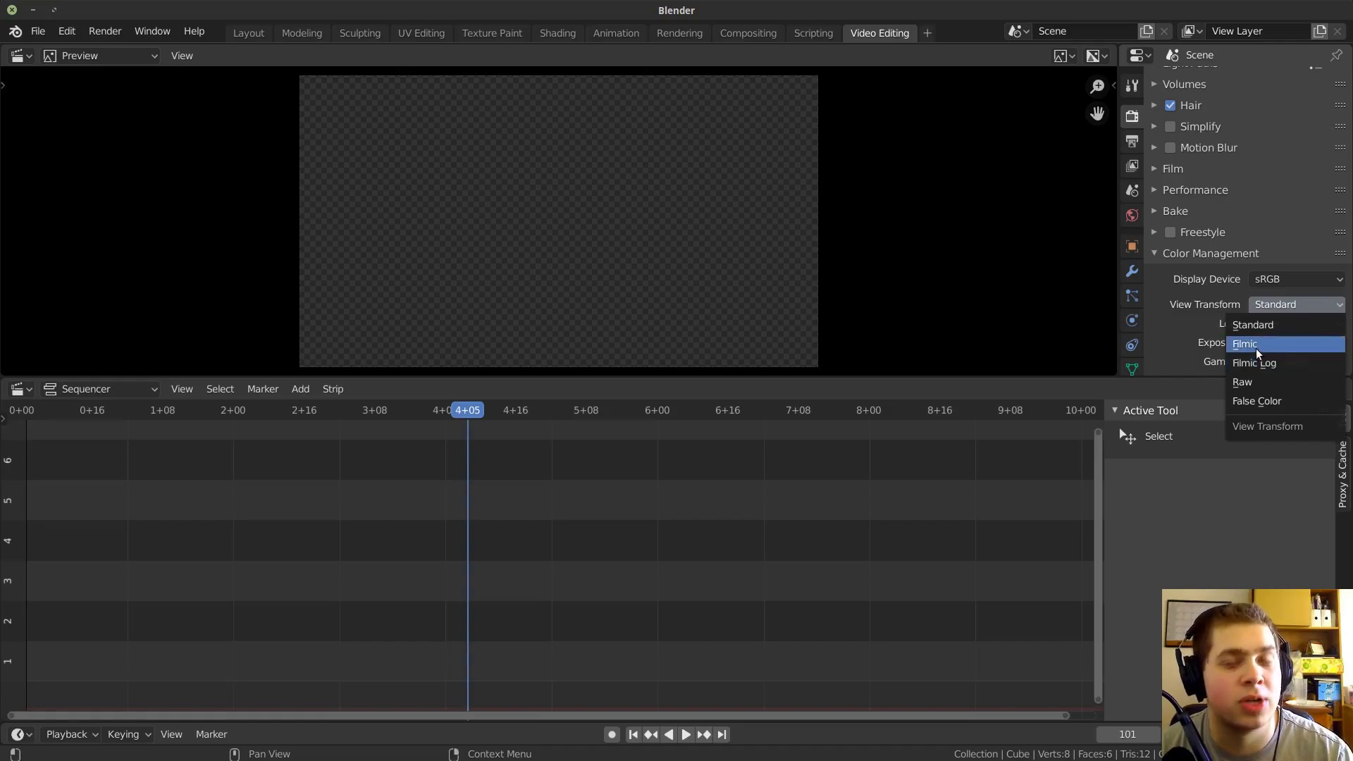
left_click(1246, 306)
left_click(1295, 306)
left_click(1296, 306)
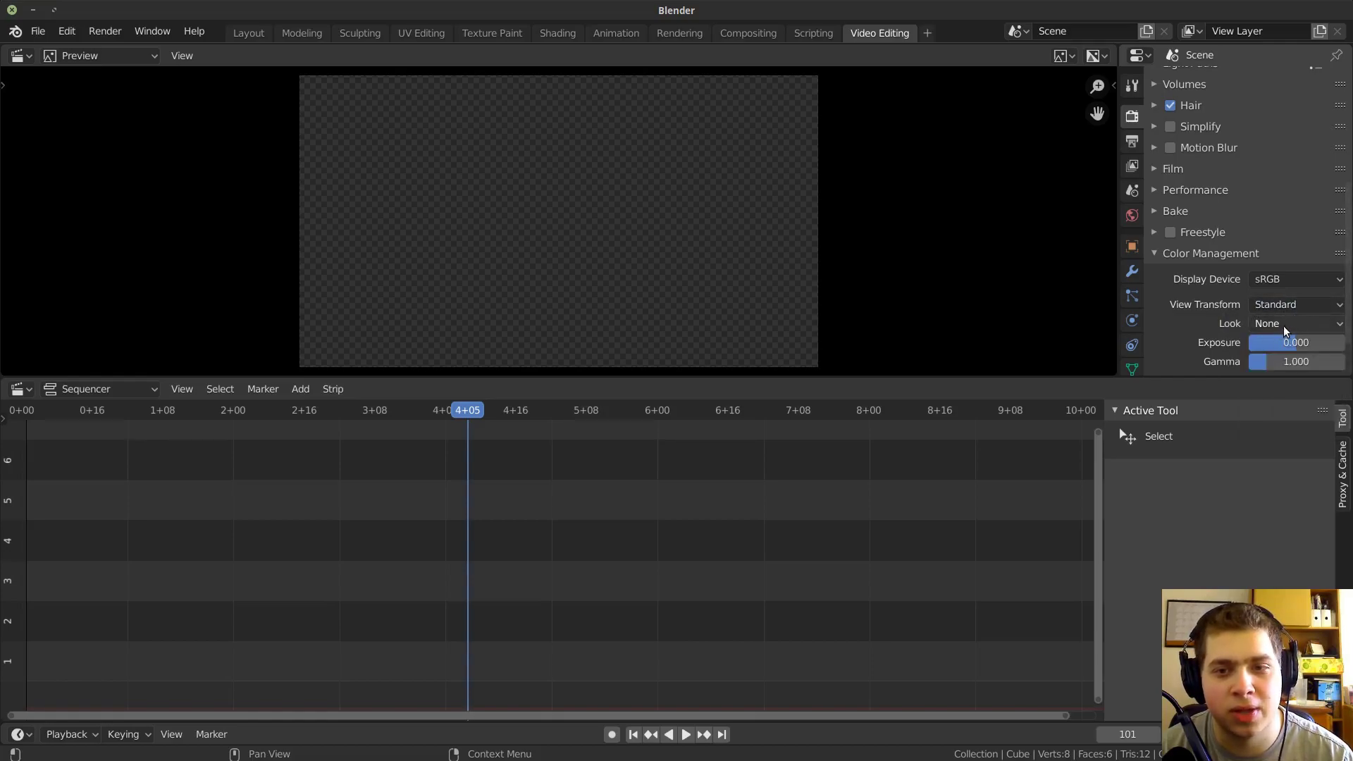
left_click(1187, 258)
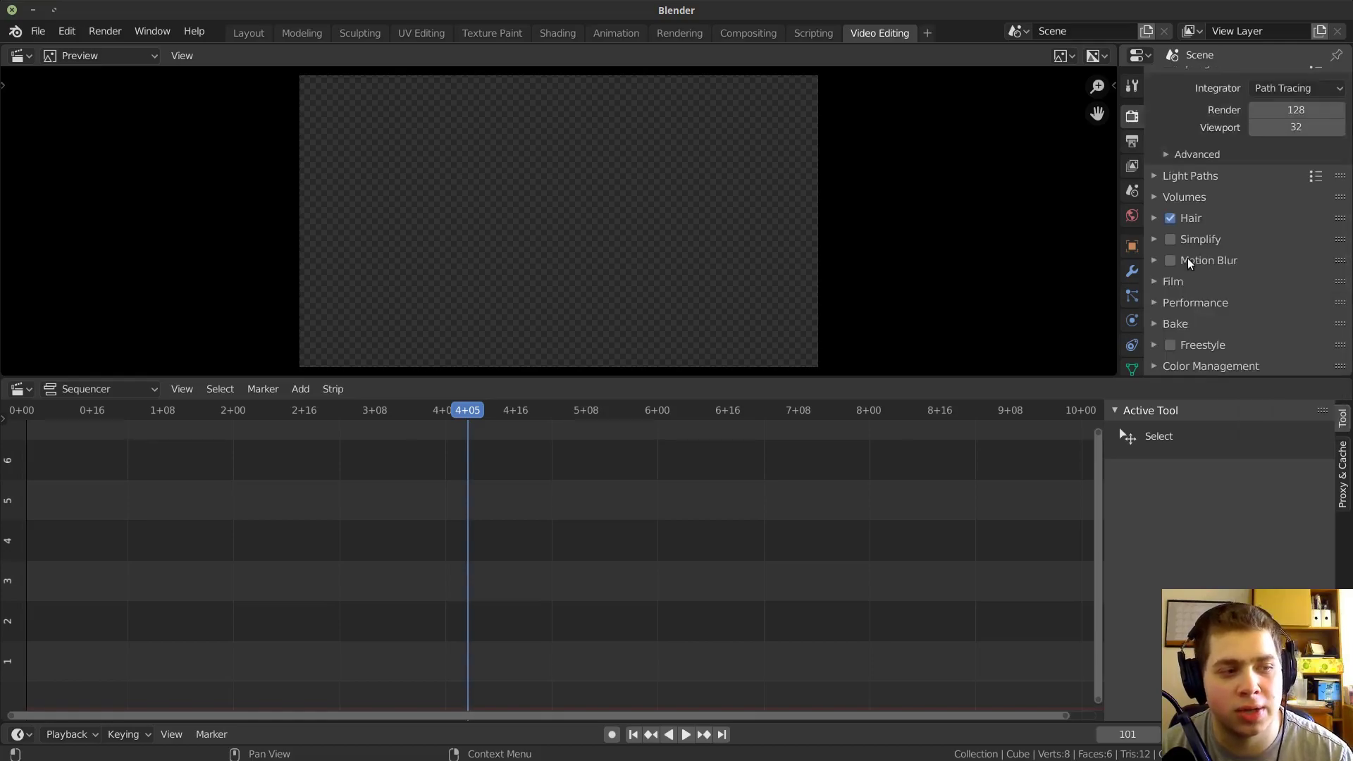
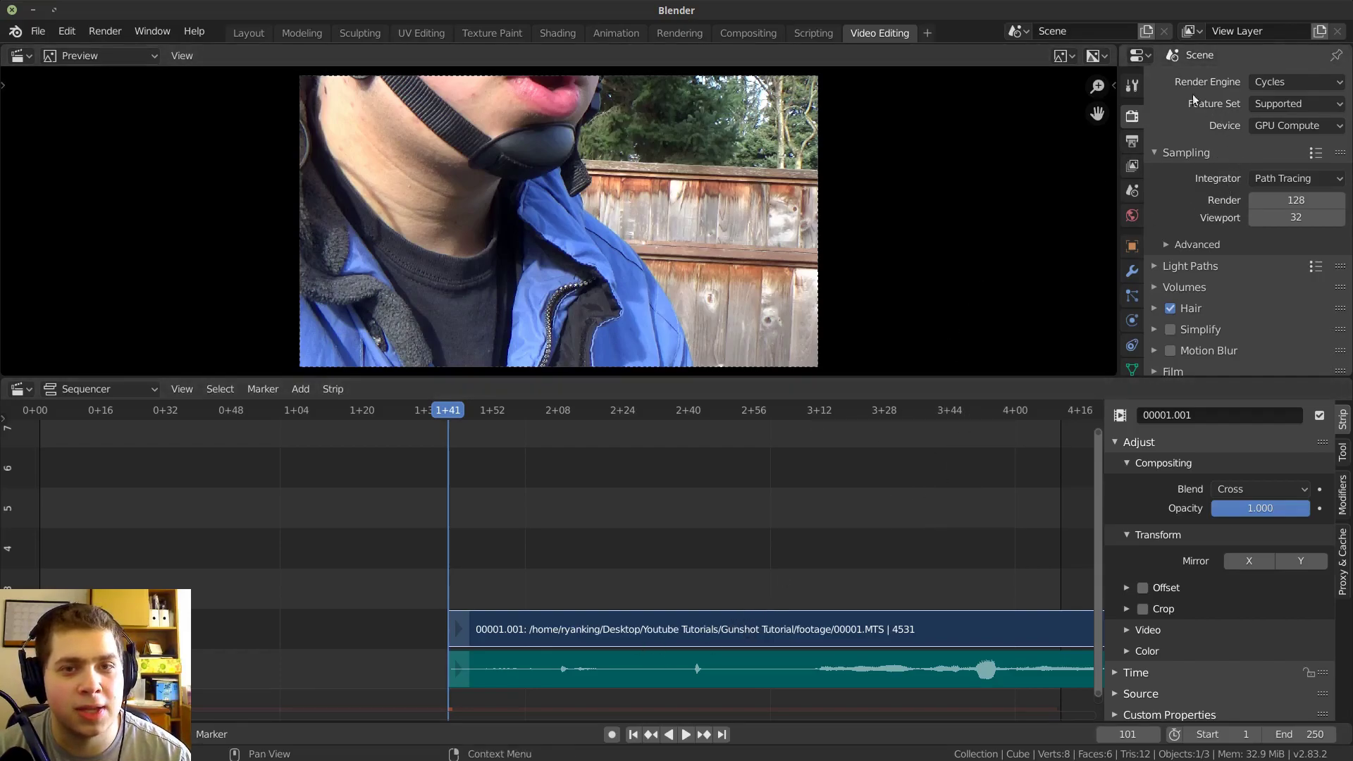
Step: Extend the scene's end frame to 413 and check the available output frame rate options
left_click(1132, 87)
left_click(1132, 141)
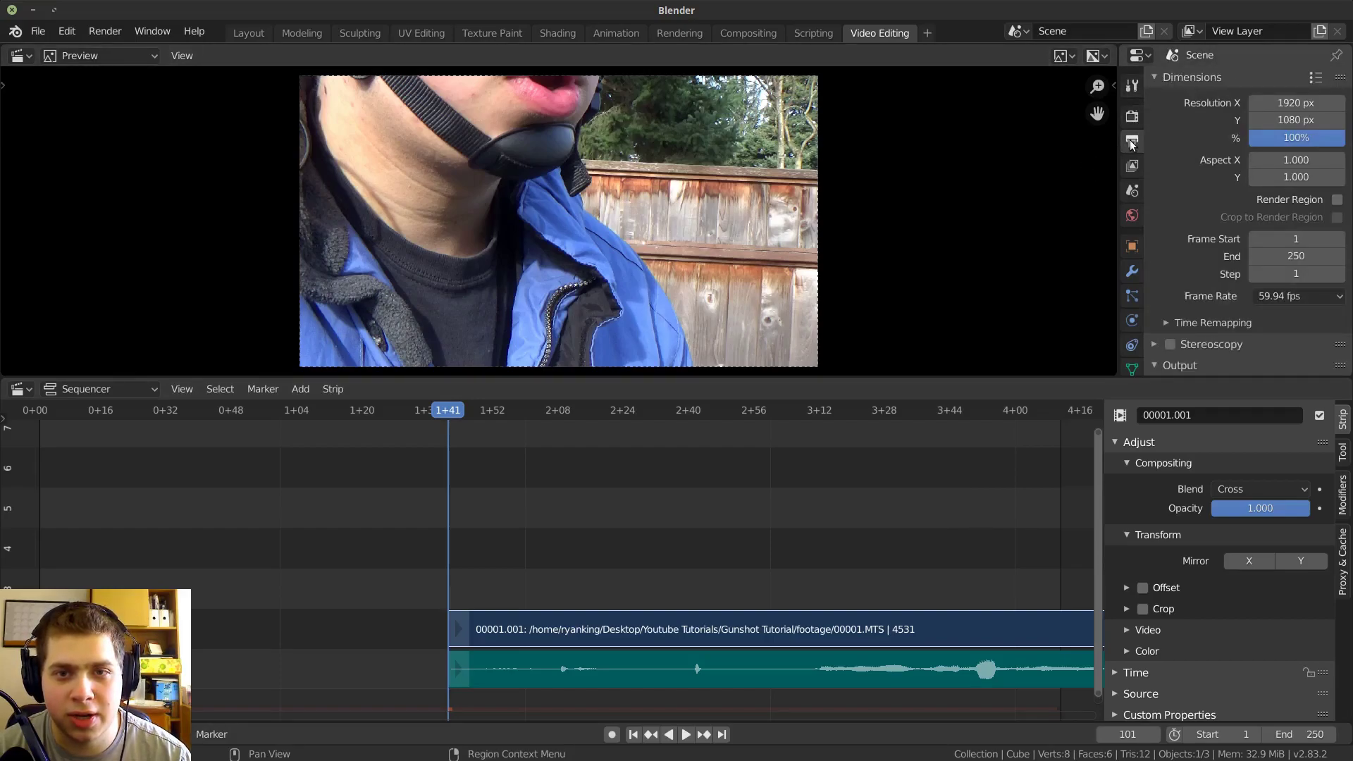
scroll(533, 645, "down", 3)
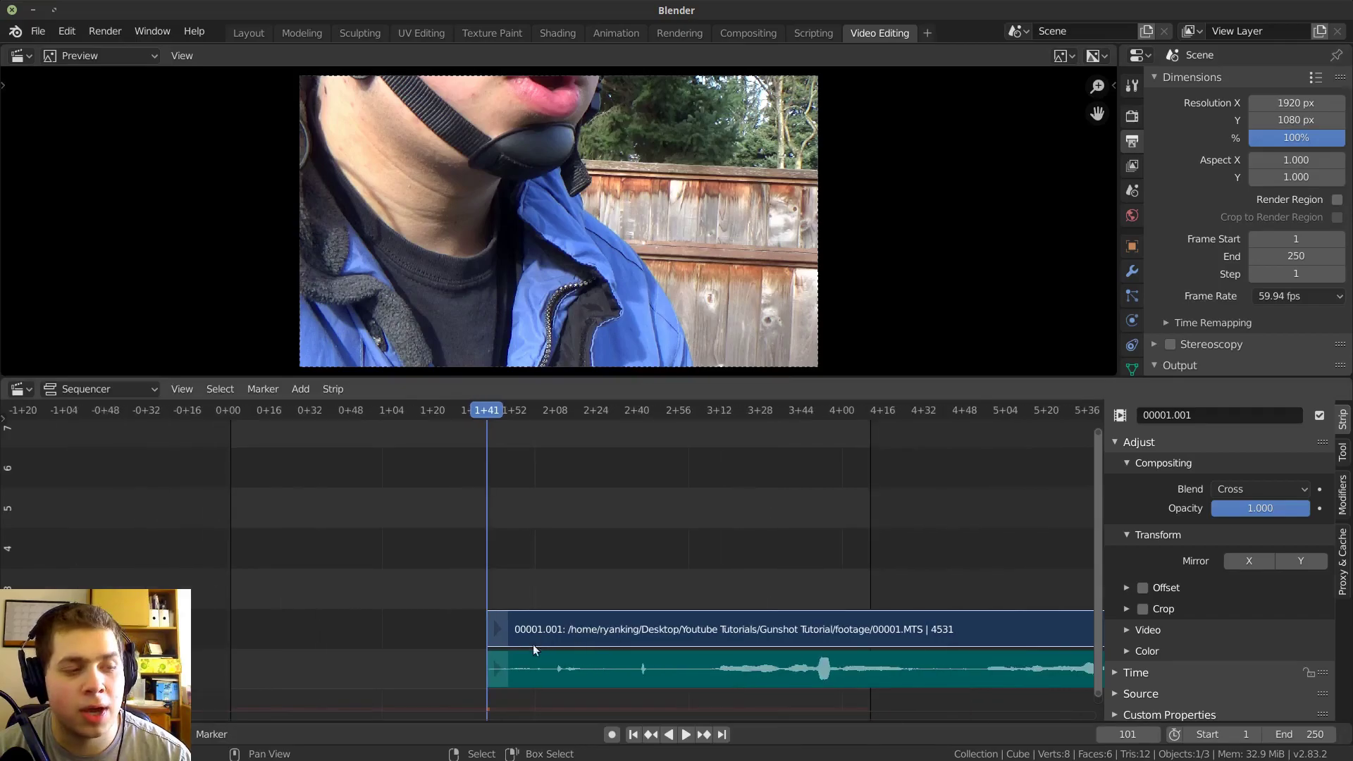
middle_click_drag(705, 608, 669, 606)
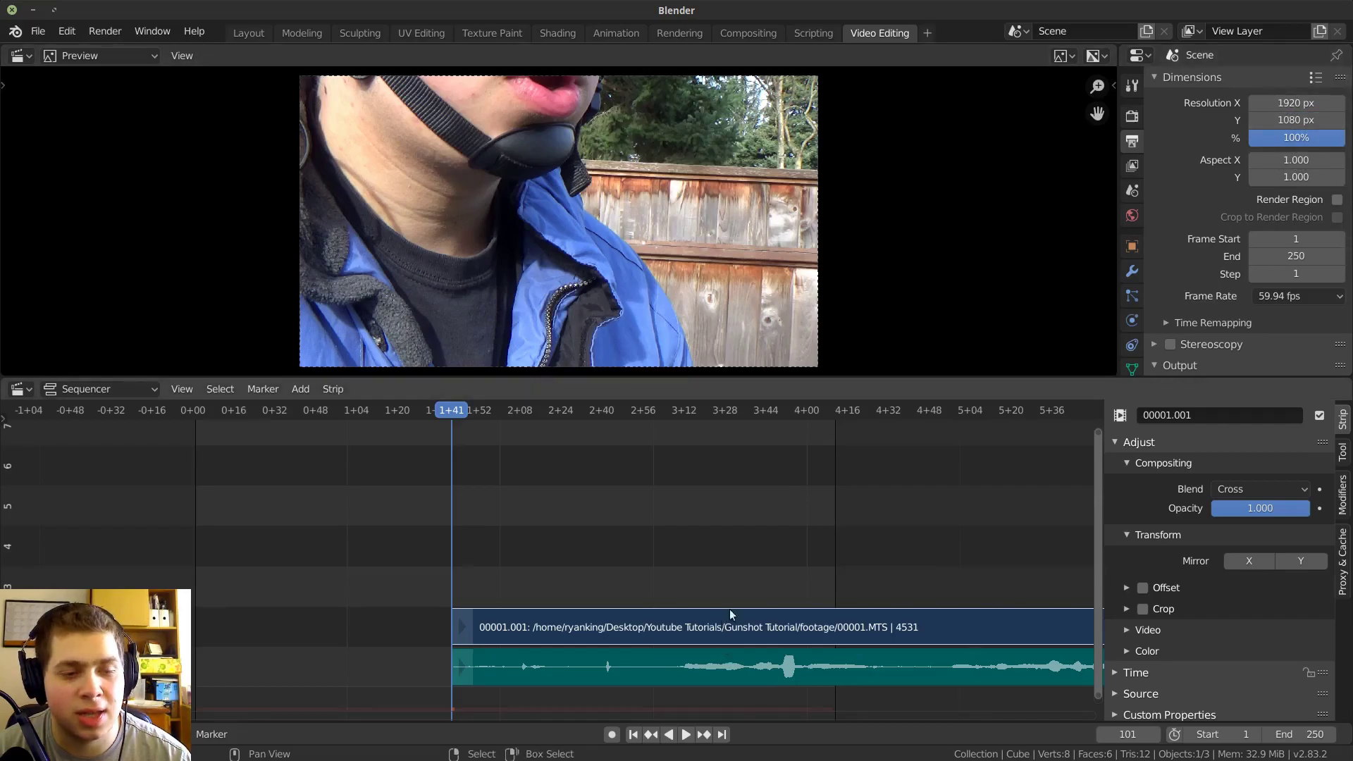
scroll(625, 564, "down", 4)
left_click_drag(1285, 734, 1346, 735)
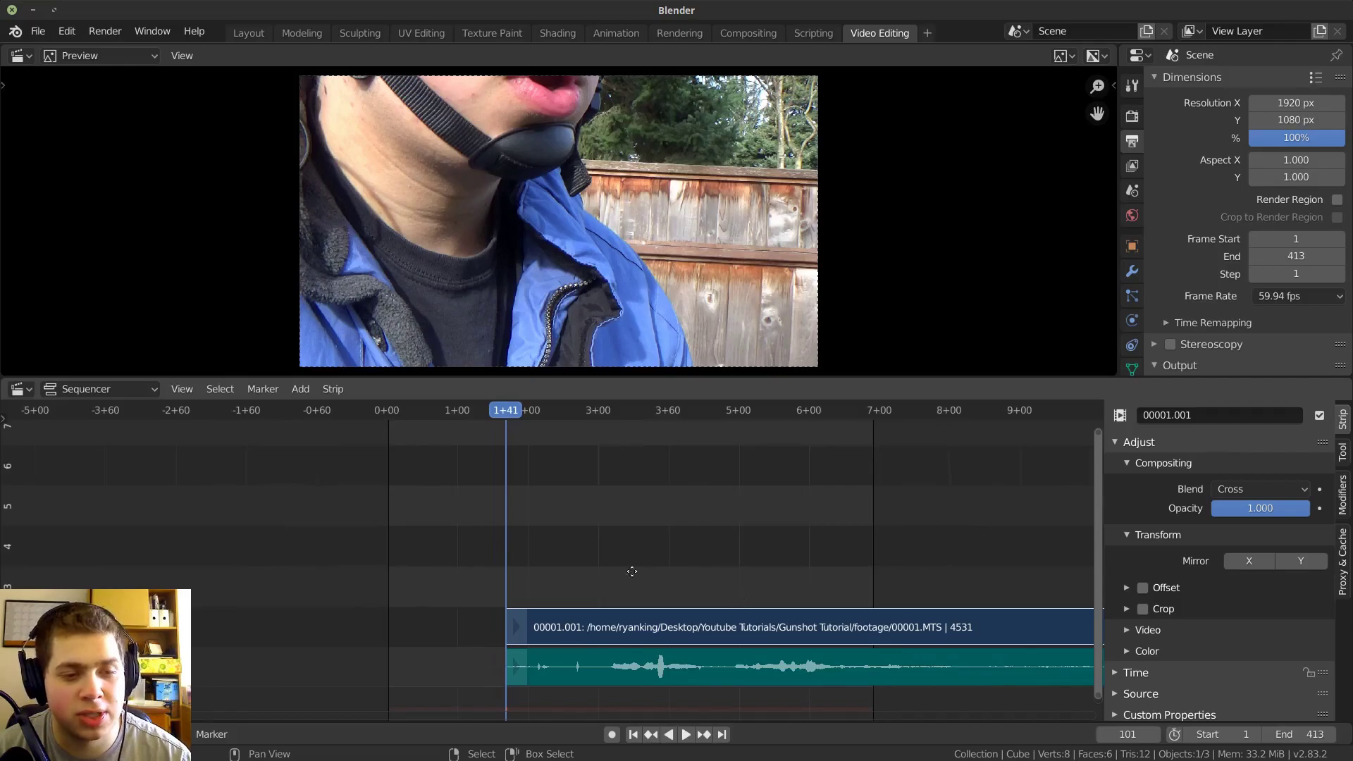
middle_click_drag(650, 572, 591, 583)
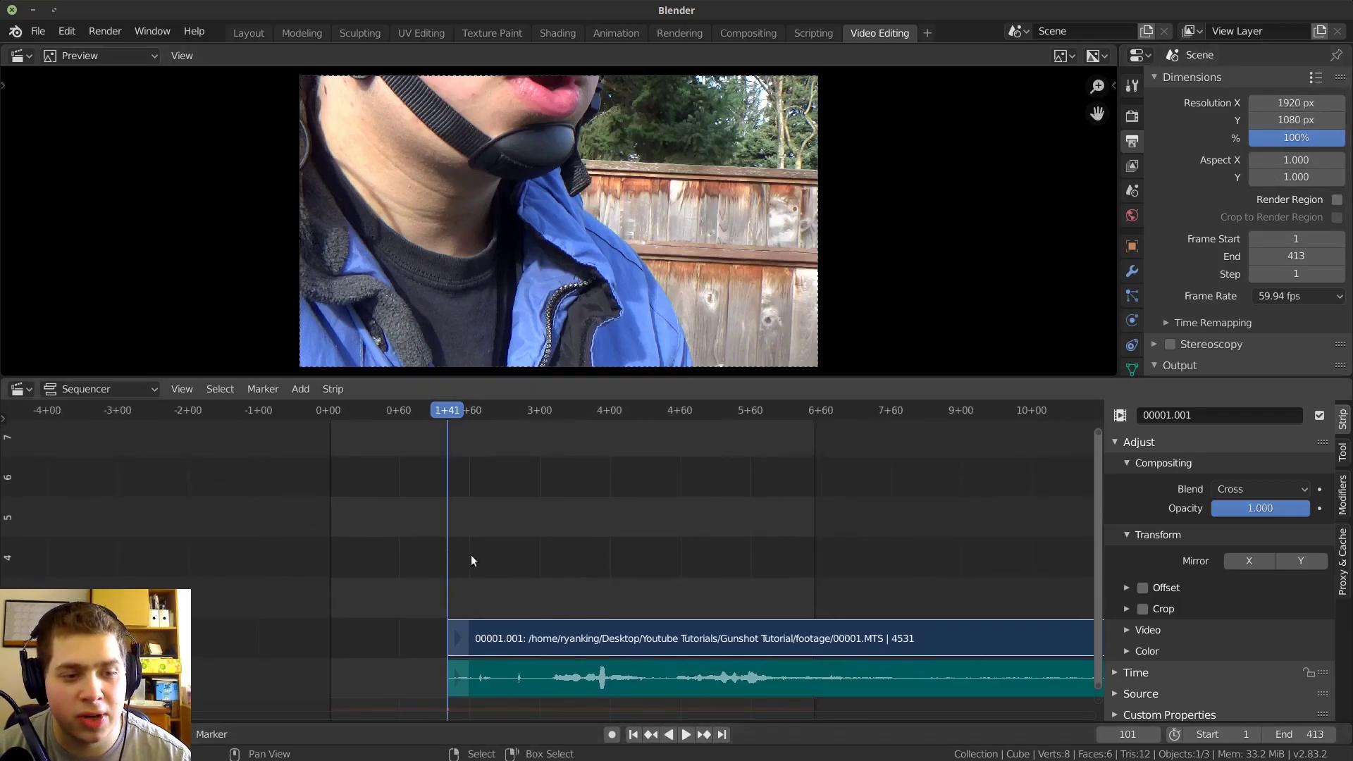
left_click(1288, 299)
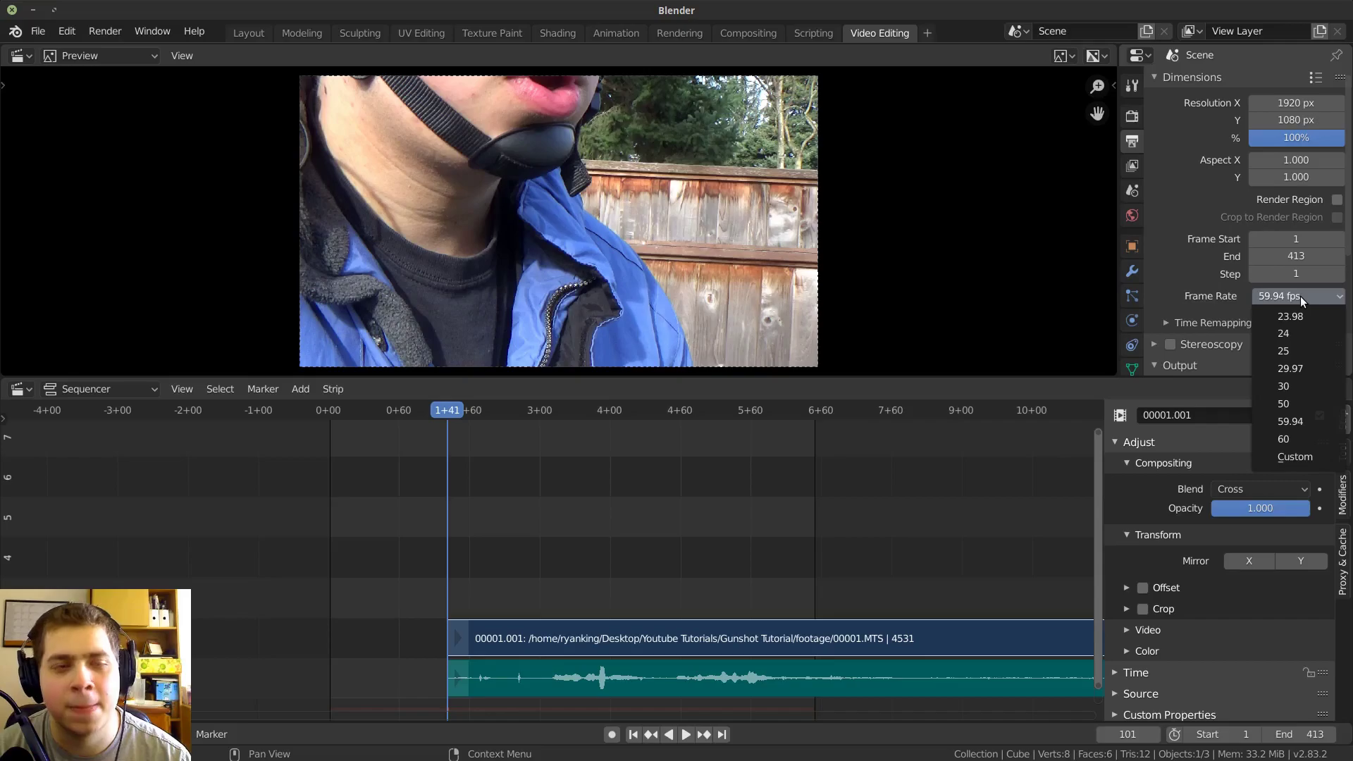
left_click(1301, 296)
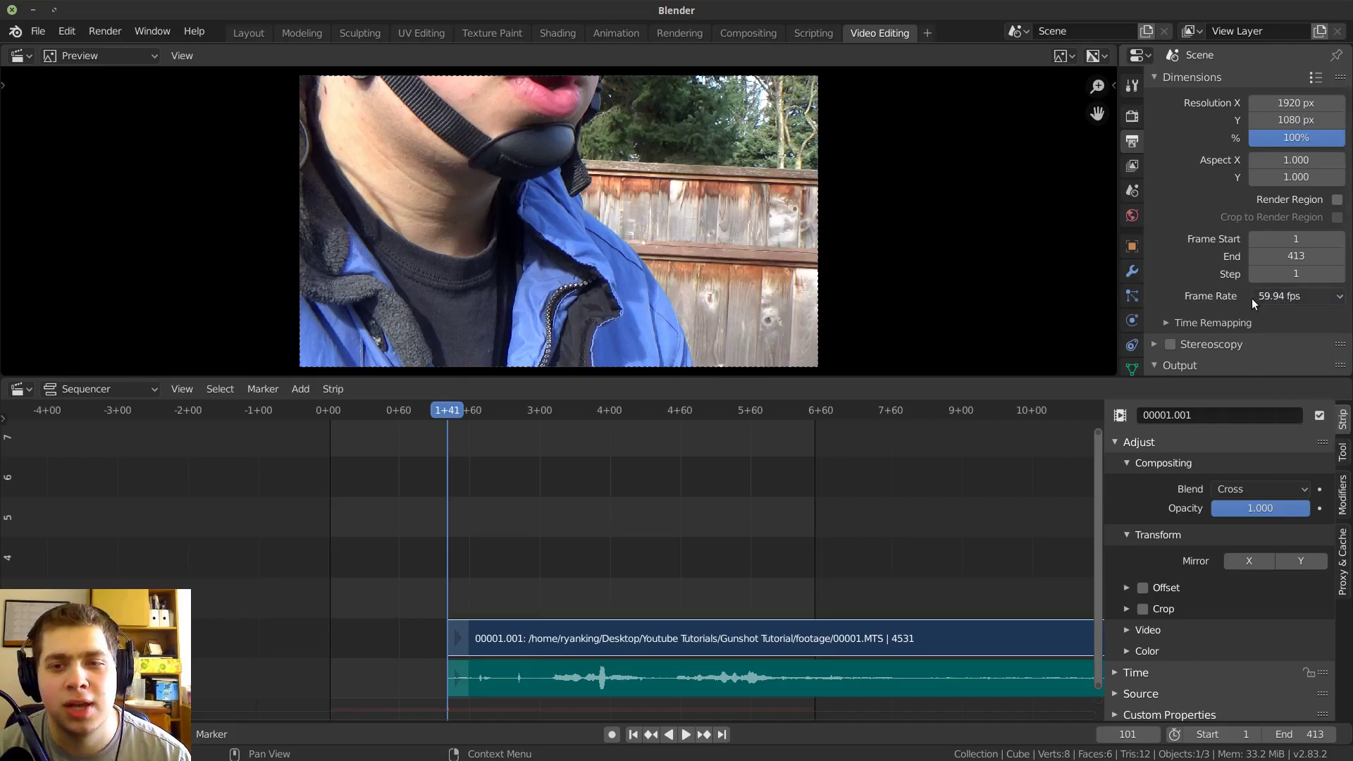
Step: Examine the full extent of the imported footage strips against the scene's frame range in the sequencer
scroll(709, 604, "down", 6)
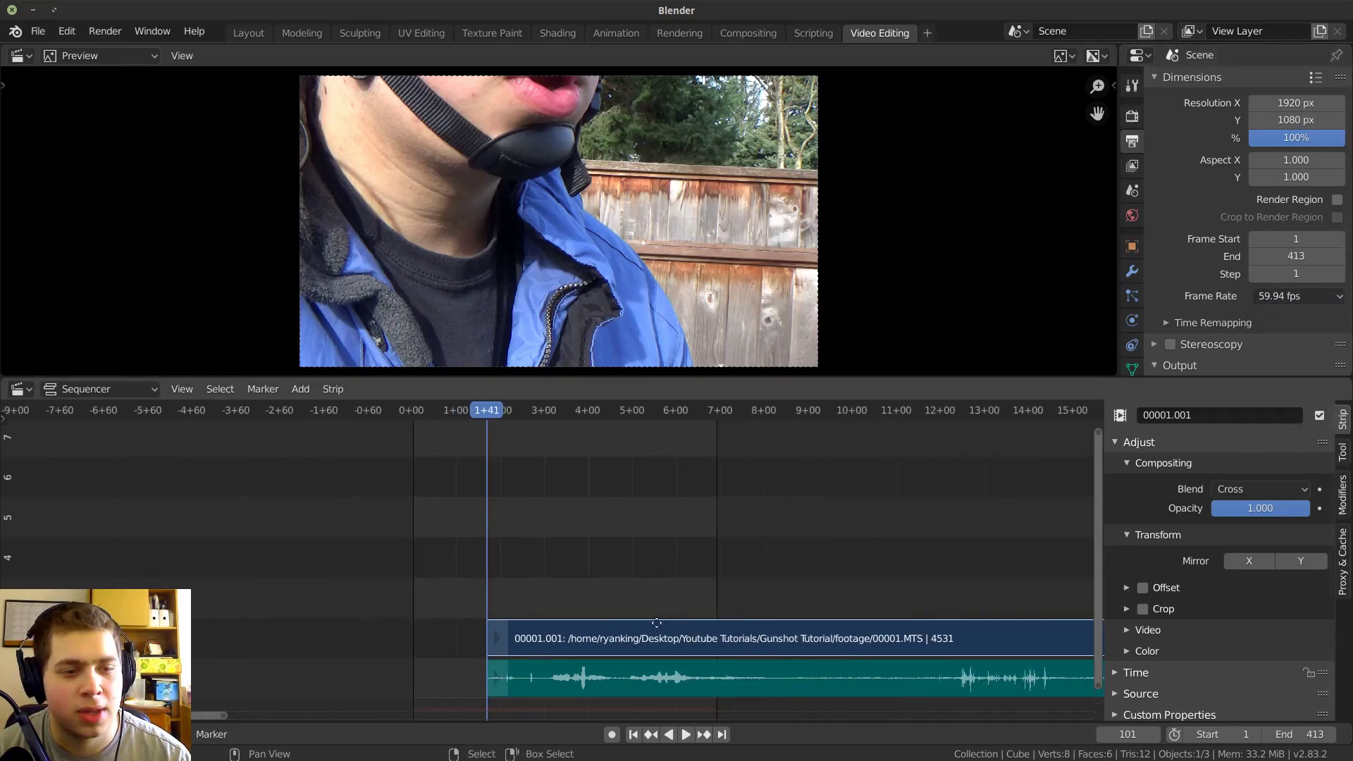
middle_click_drag(631, 622, 546, 611)
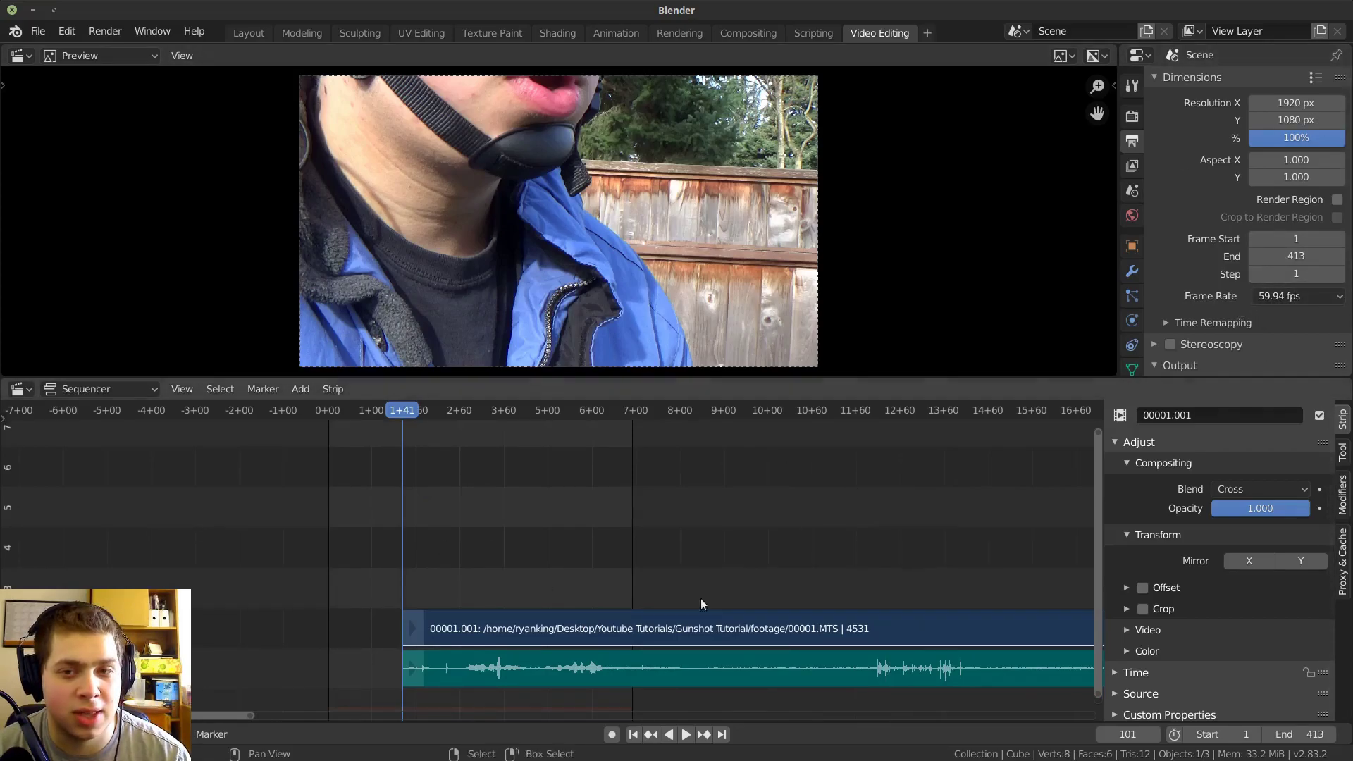
scroll(726, 585, "down", 5)
scroll(793, 569, "down", 5)
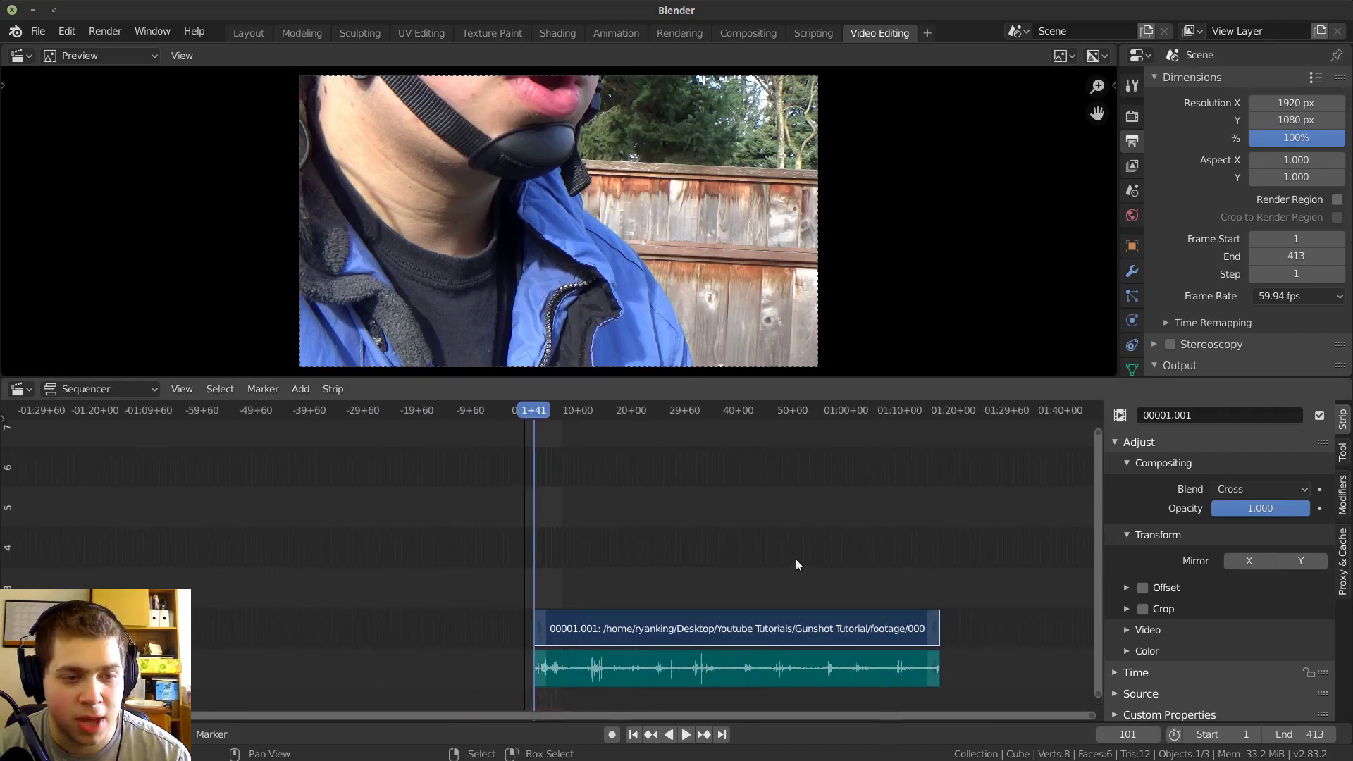
scroll(670, 604, "up", 1)
middle_click_drag(671, 603, 612, 600)
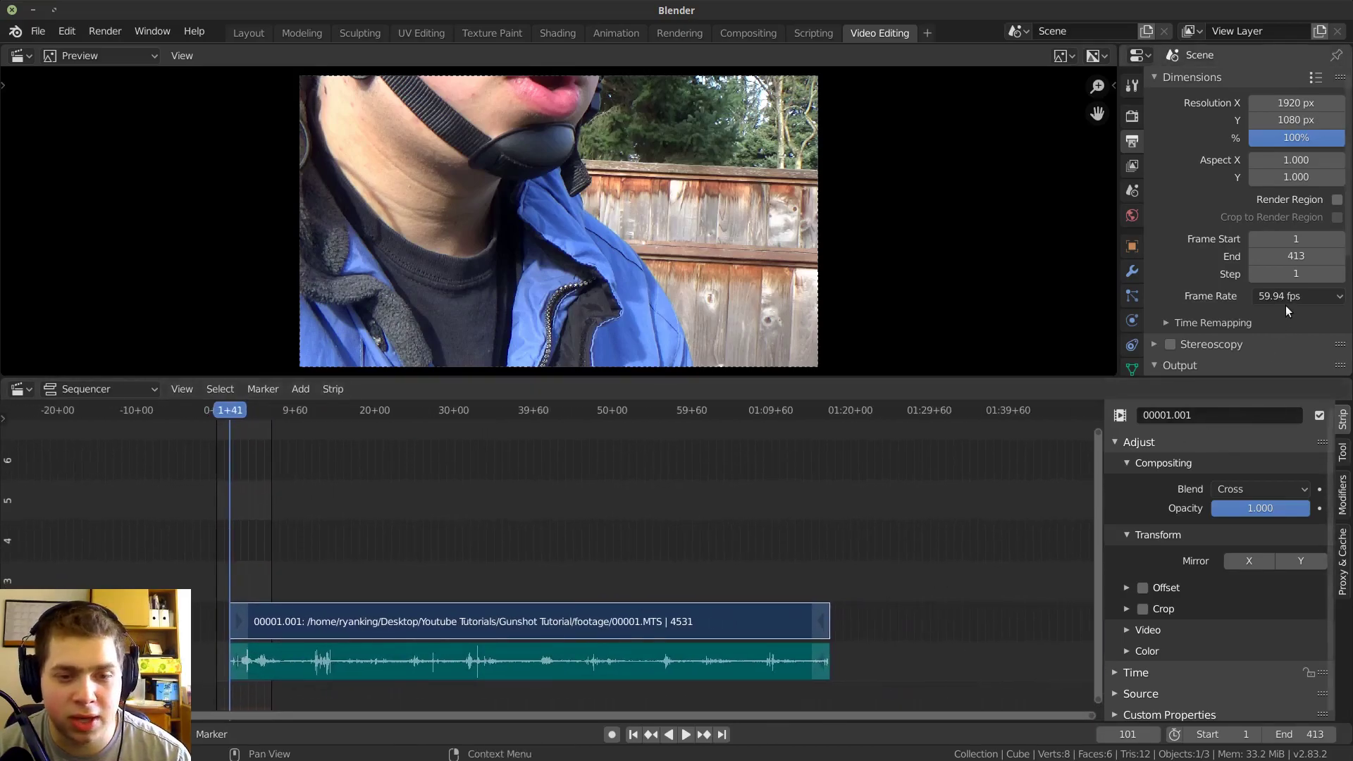
scroll(384, 614, "down", 2)
scroll(389, 619, "up", 1)
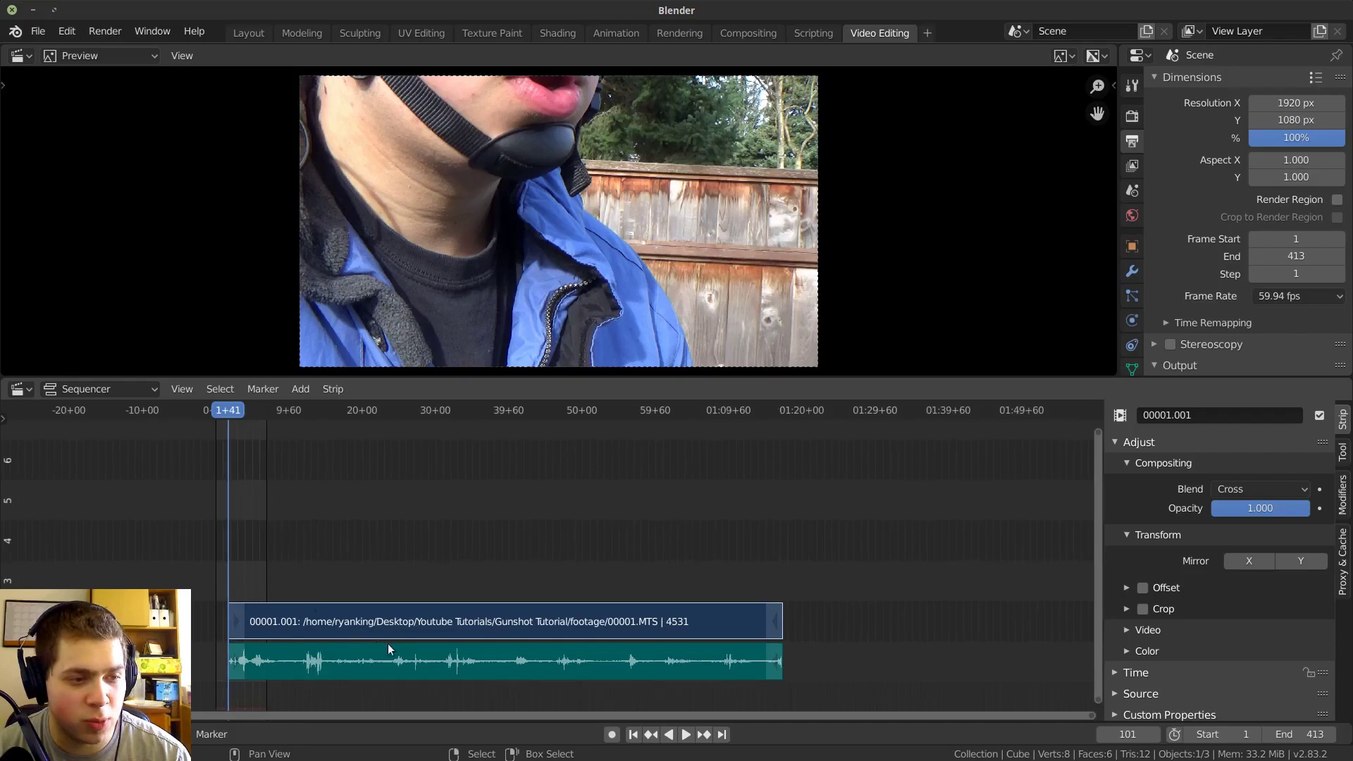
middle_click_drag(378, 643, 394, 639)
scroll(488, 611, "up", 2)
scroll(487, 611, "left", 1, "ctrl")
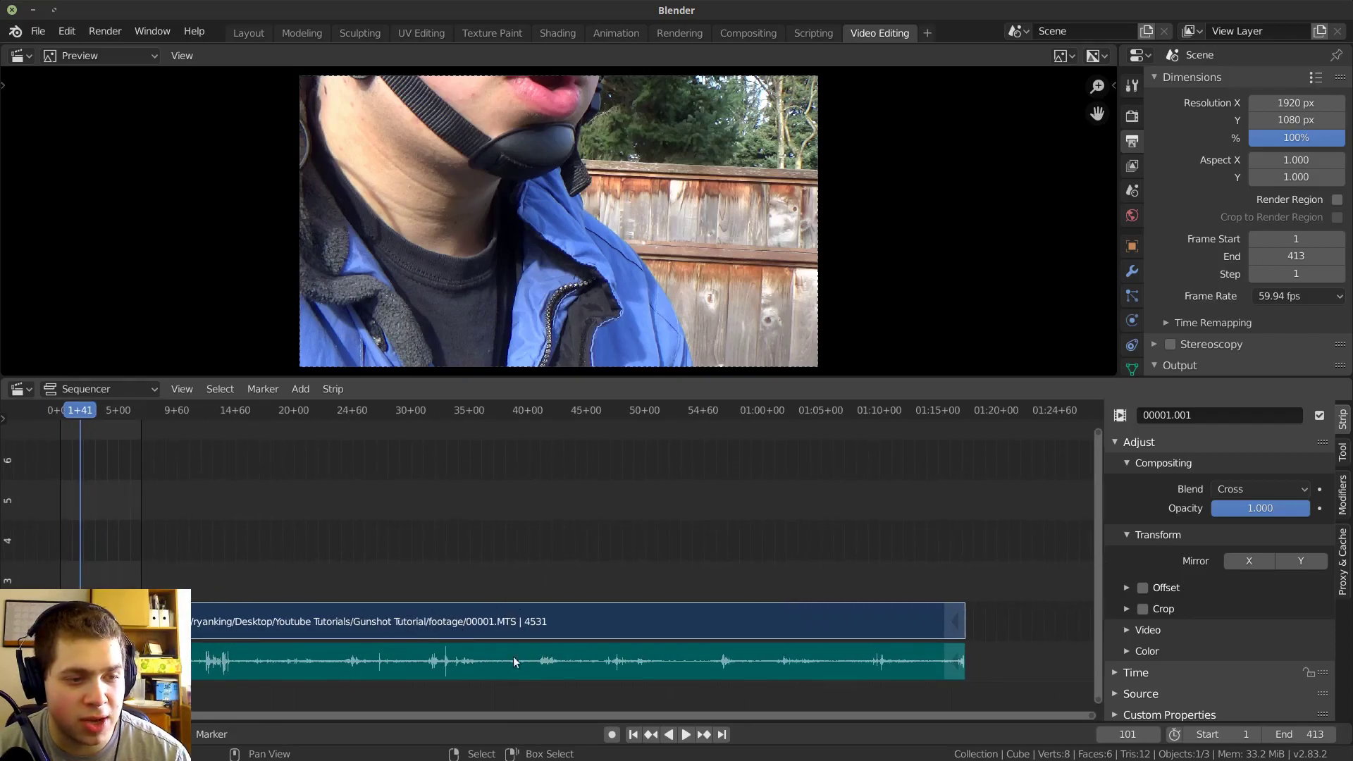
Step: Select the sound strip and the movie strip in turn and inspect the start of the audio waveform
left_click(243, 663)
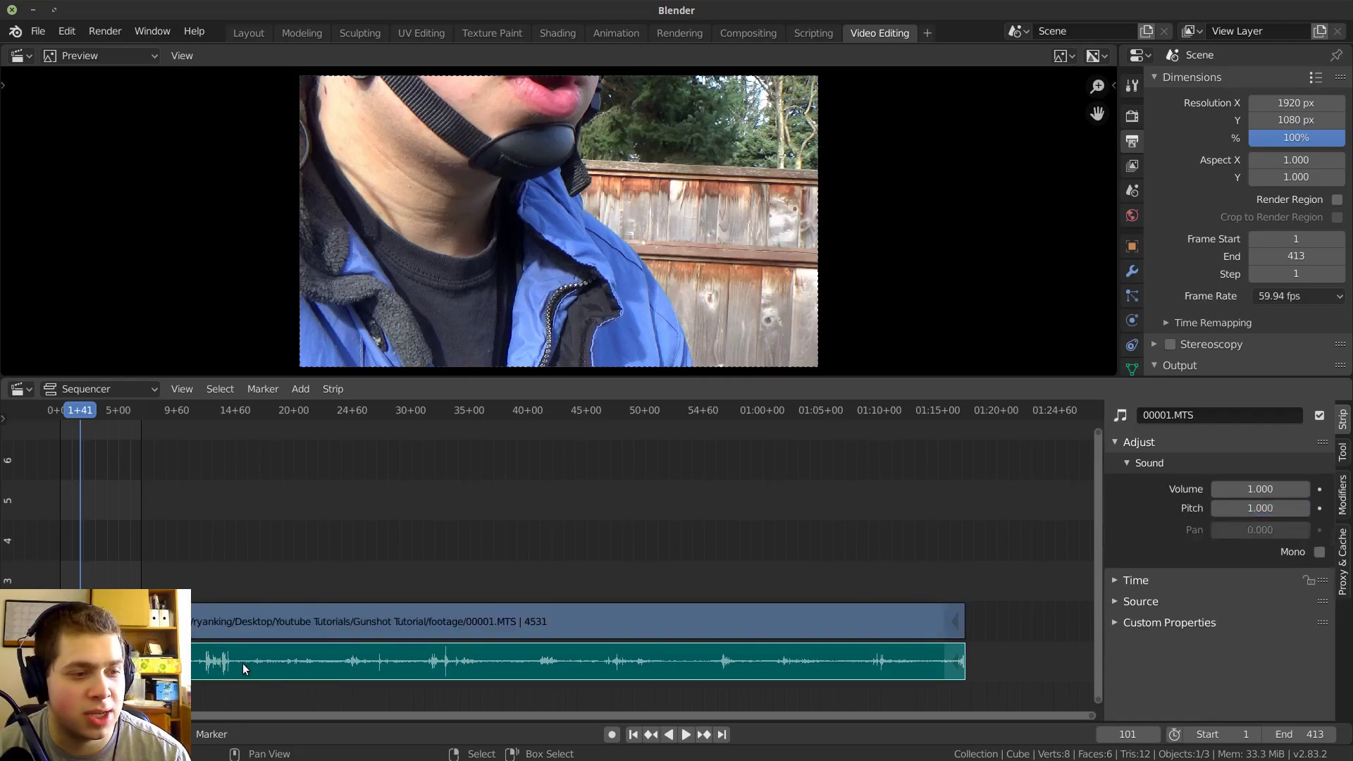
left_click(290, 621)
middle_click_drag(96, 663, 425, 678)
scroll(425, 678, "up", 6)
scroll(426, 678, "up", 3)
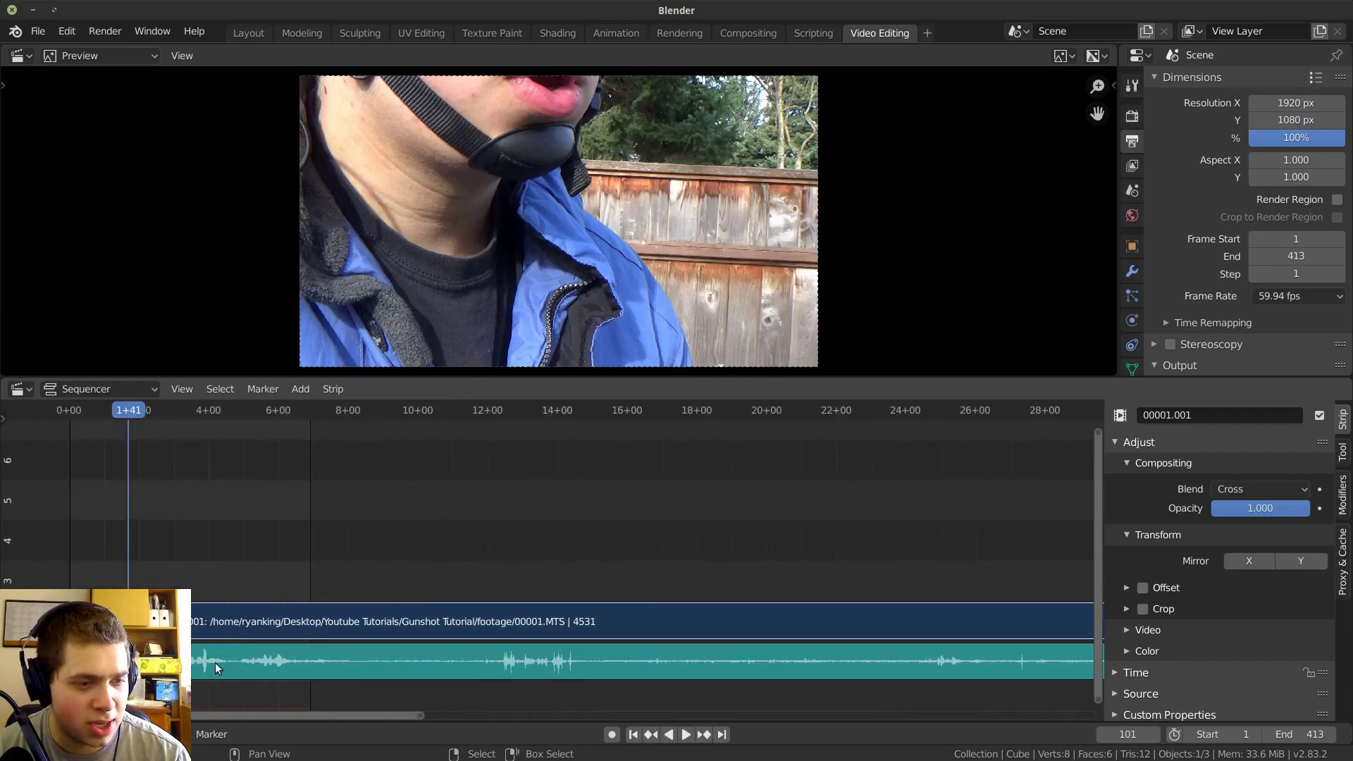
Step: Set the sequencer's waveform displaying option to Waveforms On
left_click(406, 660)
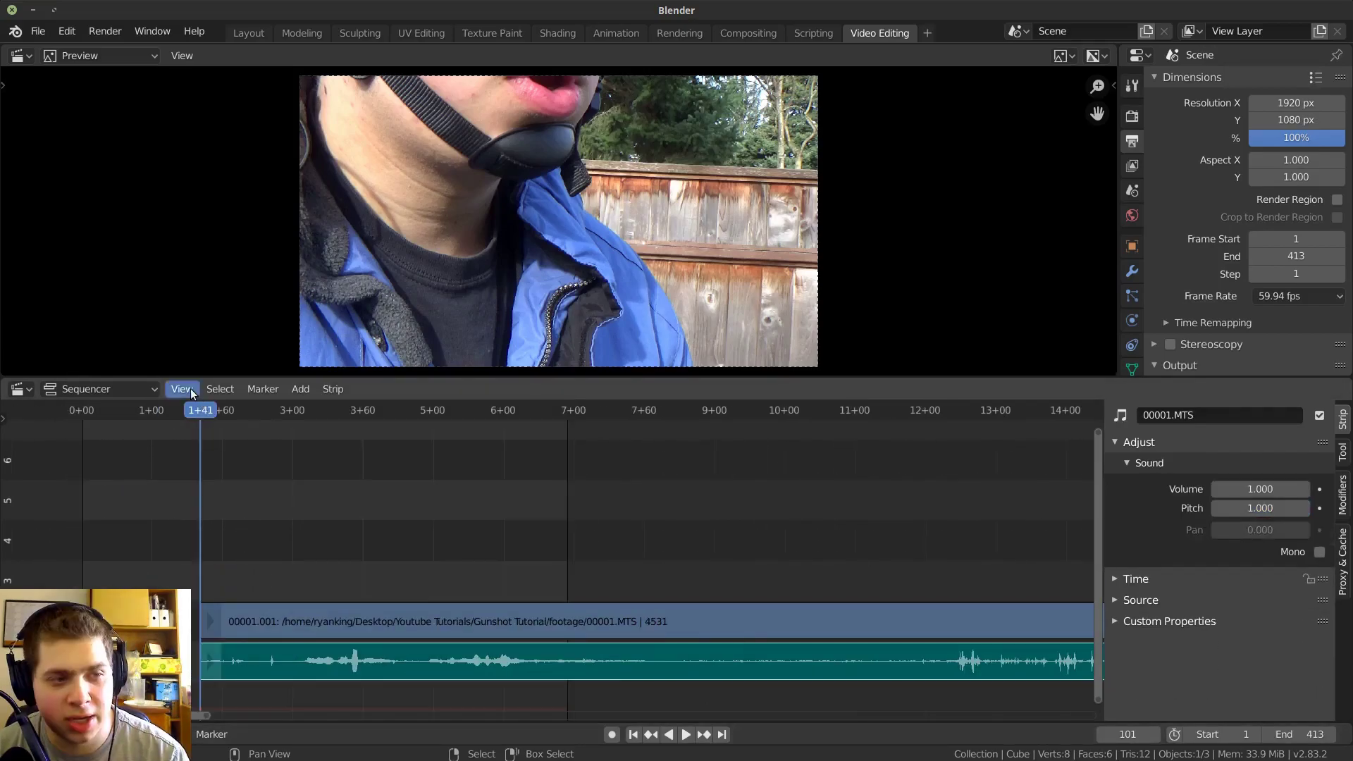
left_click(185, 389)
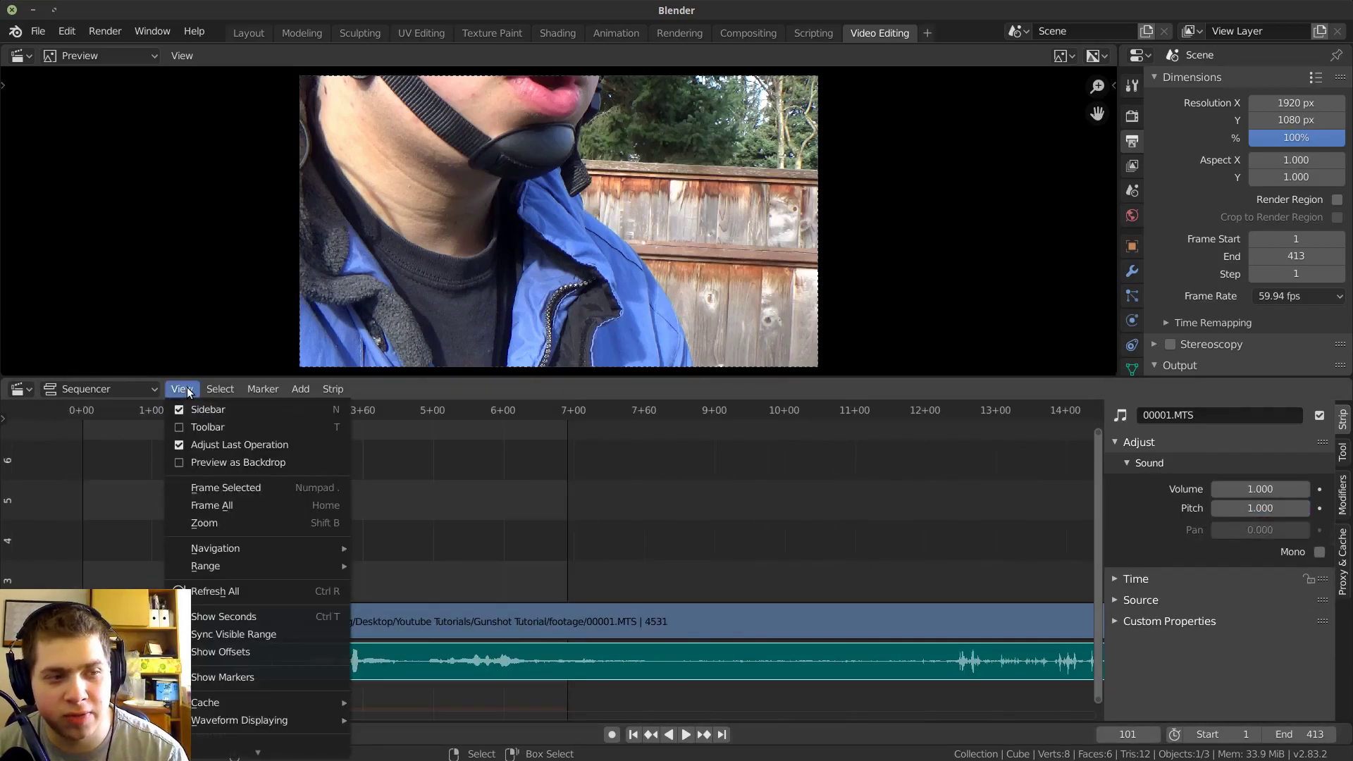
mouse_move(268, 724)
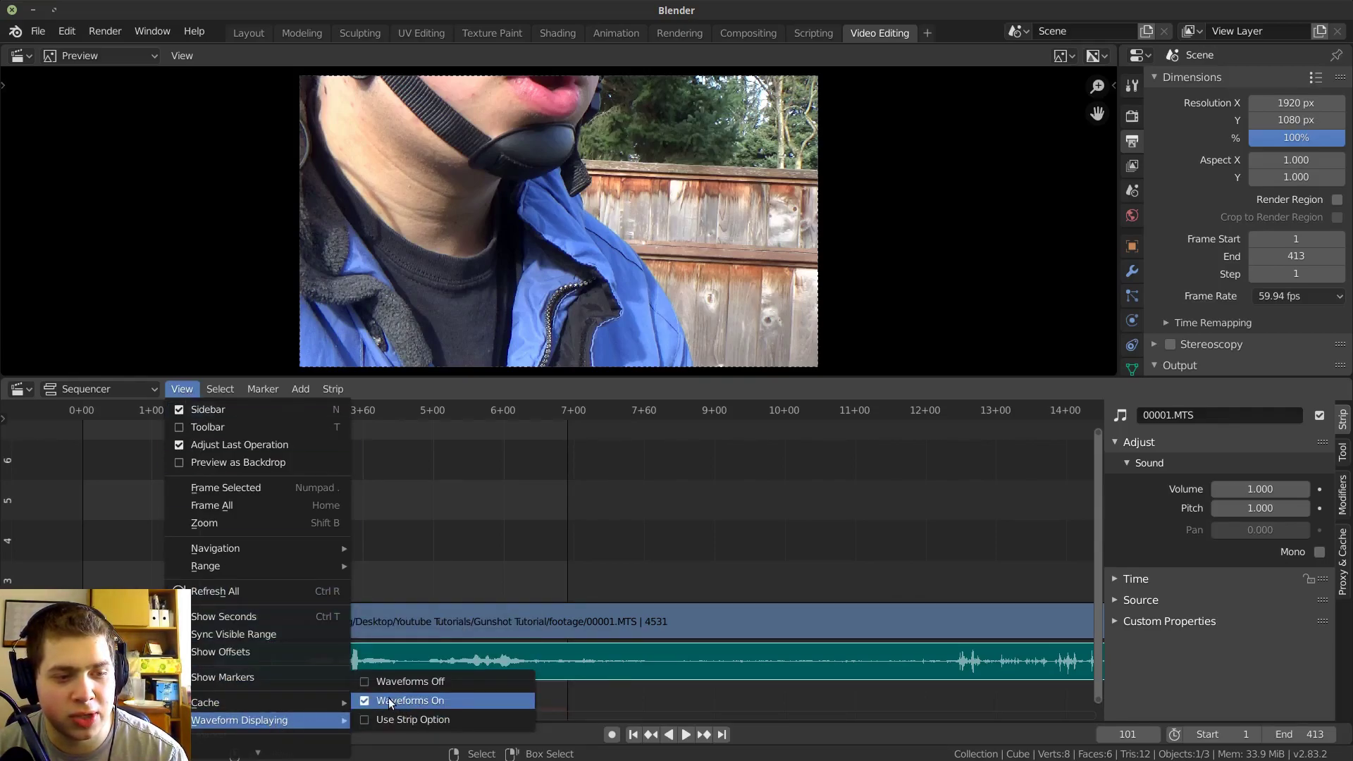
left_click(501, 705)
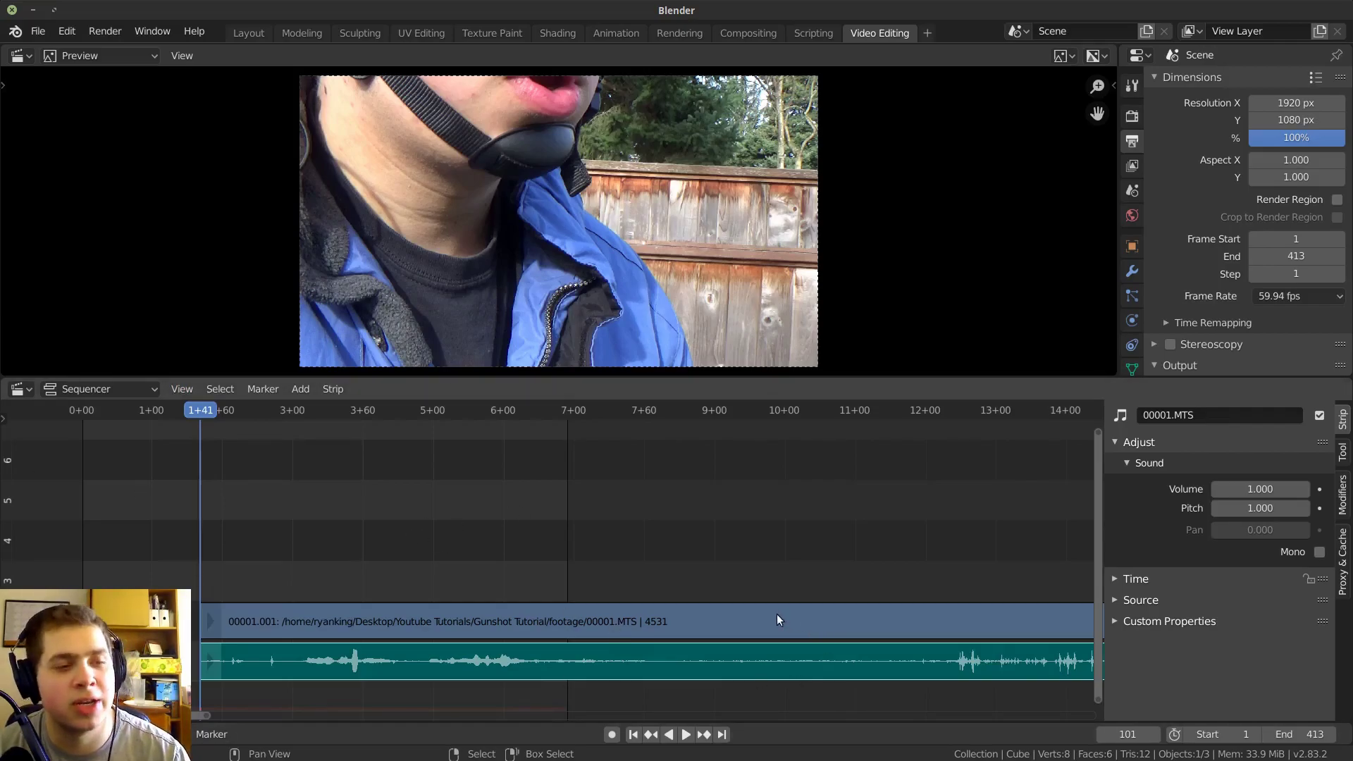
Step: Examine the footage's separate video and audio strips, selecting each one individually
scroll(779, 615, "down", 4)
middle_click_drag(551, 562, 466, 472)
scroll(489, 539, "down", 4)
scroll(493, 583, "up", 4)
scroll(665, 616, "down", 4)
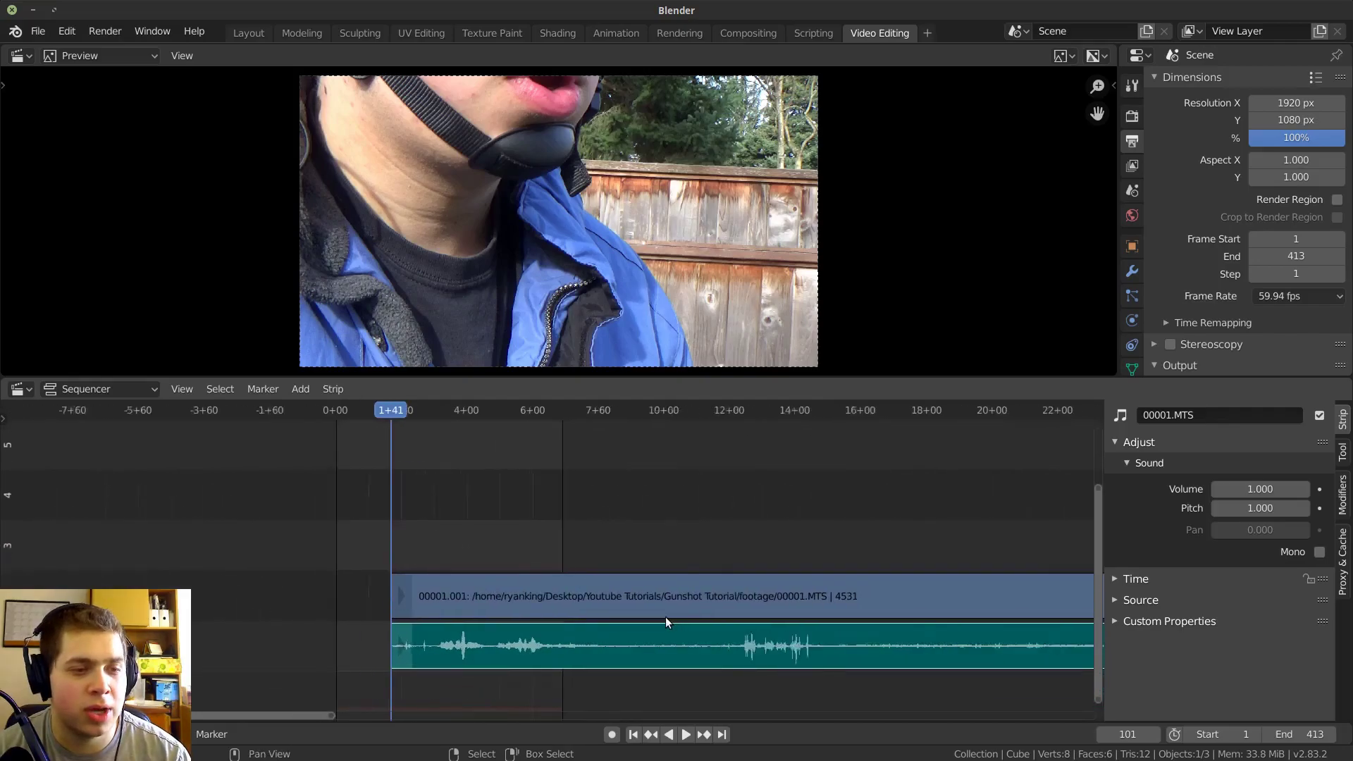
left_click(572, 583)
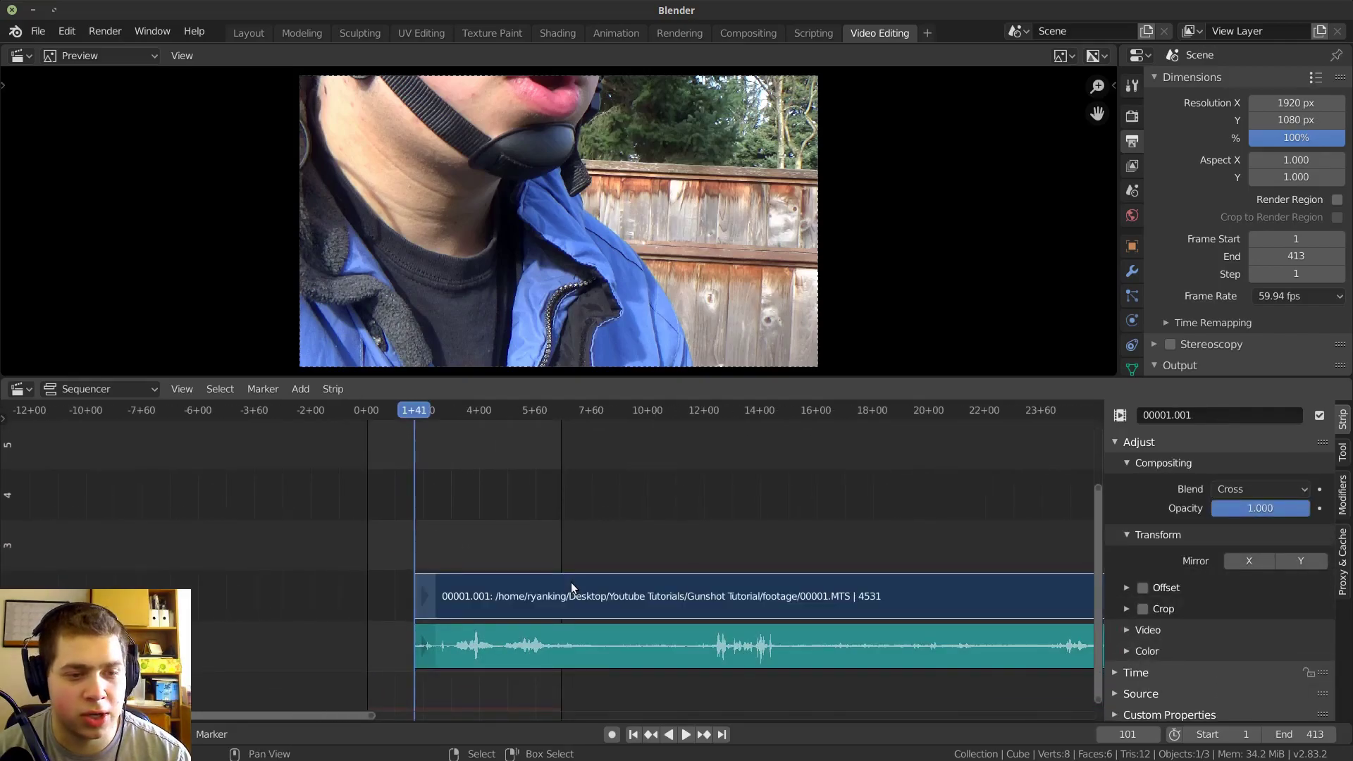
left_click(565, 638)
scroll(546, 600, "down", 1)
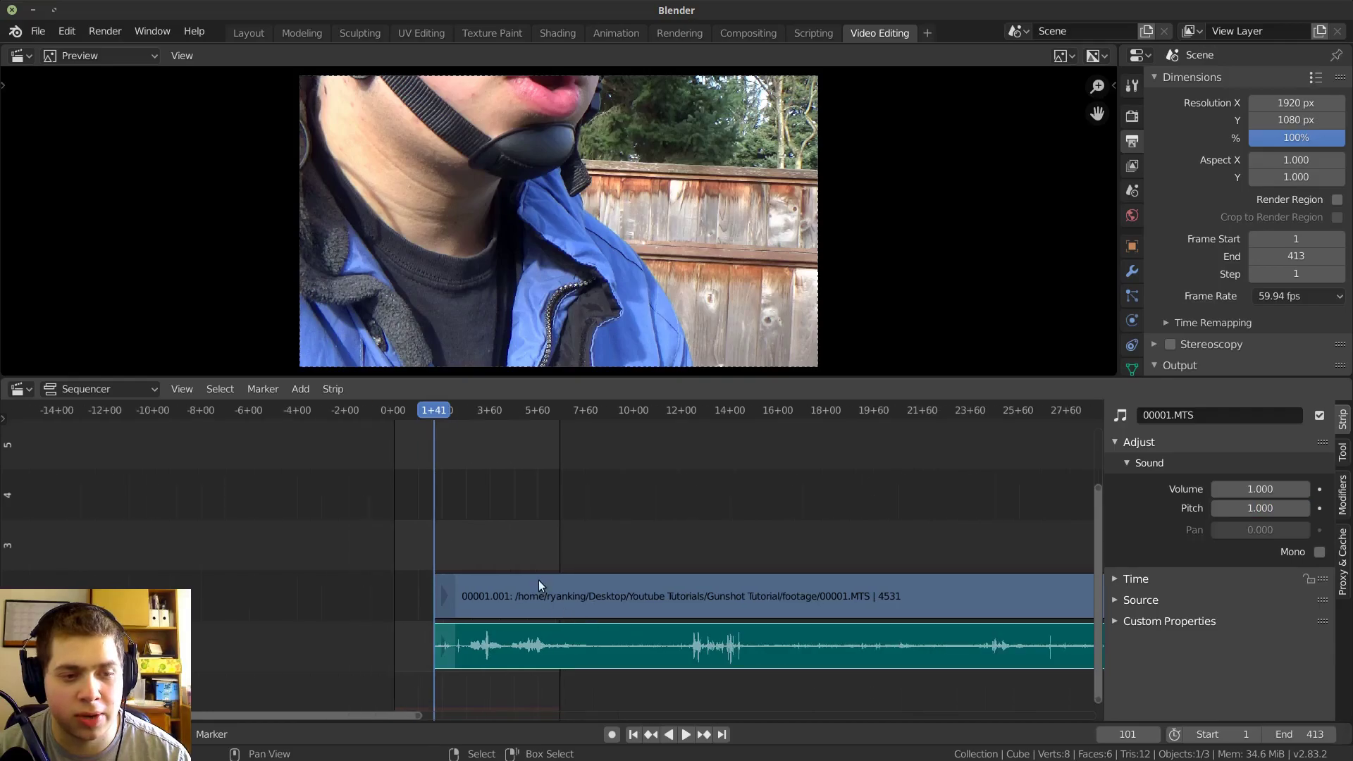
scroll(546, 621, "up", 3)
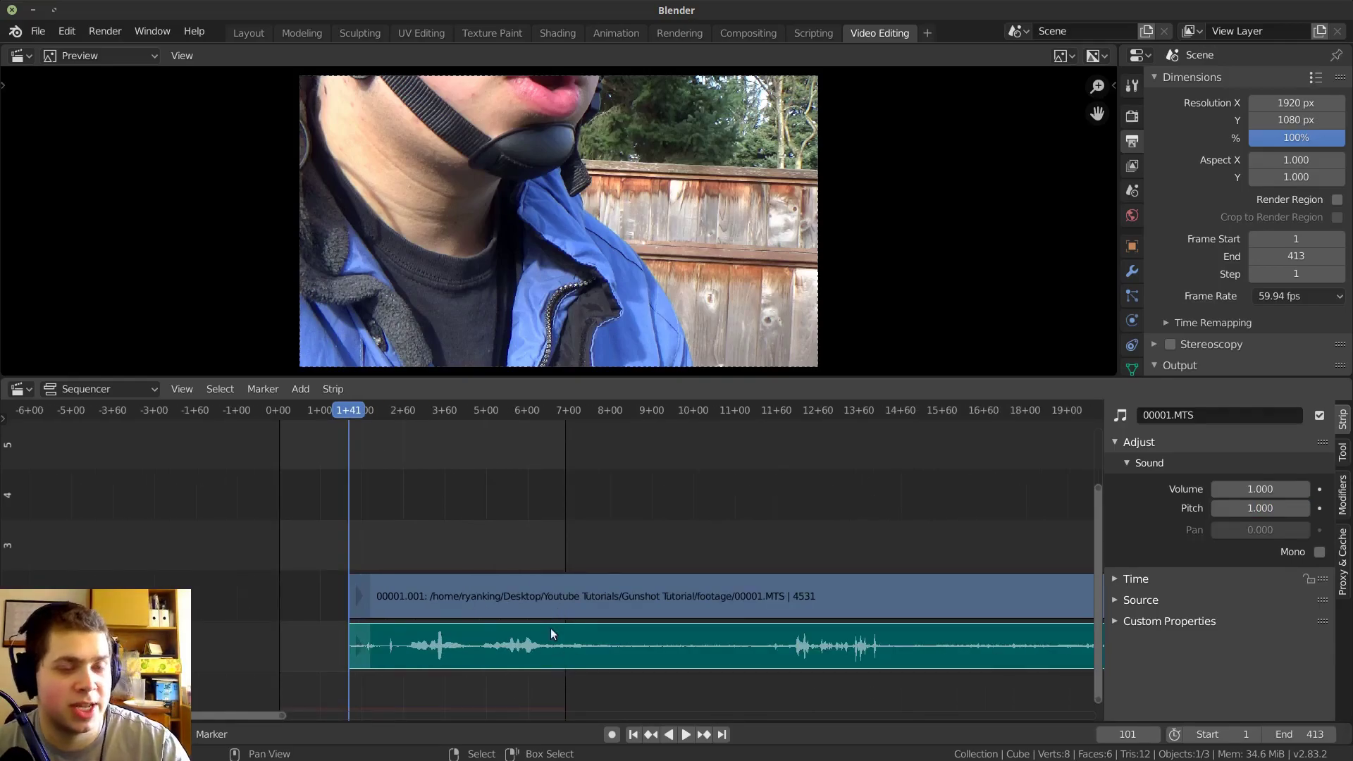
scroll(557, 613, "up", 2)
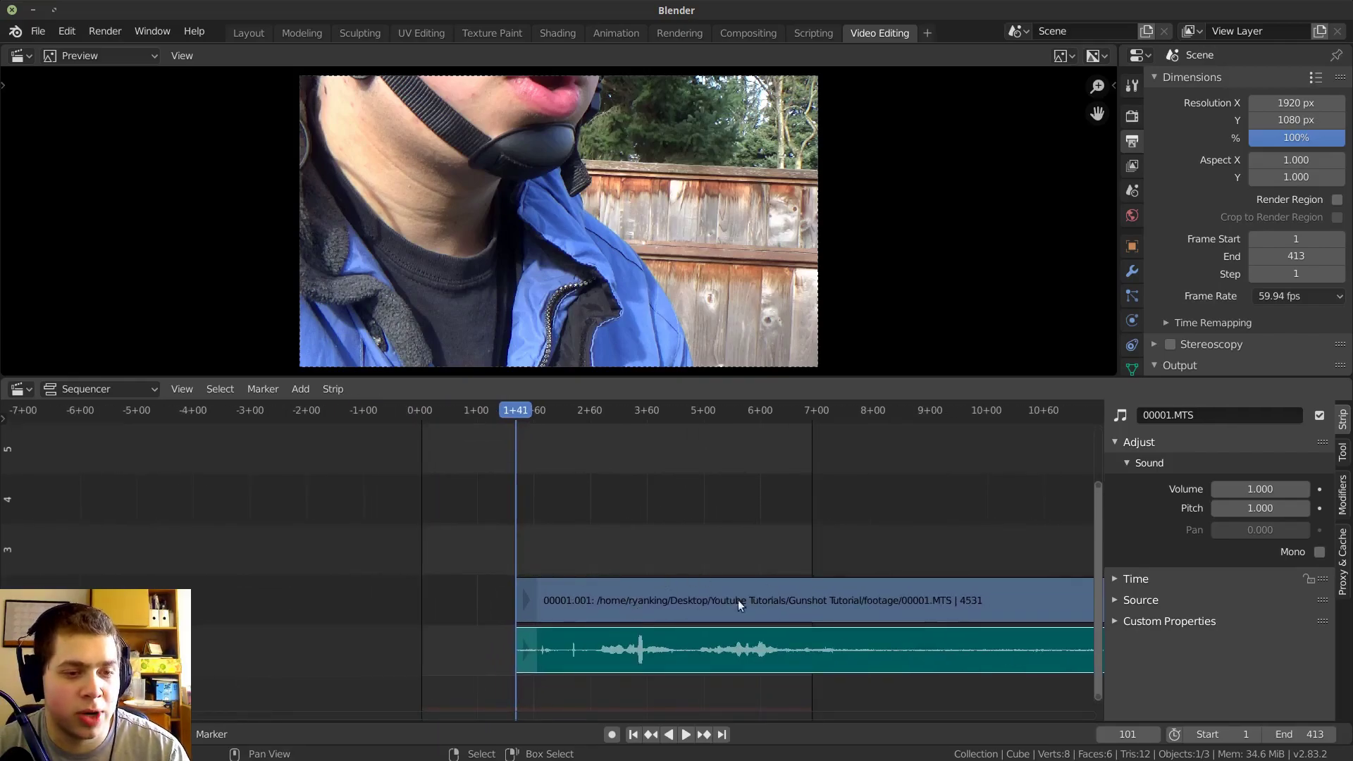
Step: Select both the 00001.001 video strip and the 00001.MTS sound strip and group them into a meta strip
left_click(683, 589)
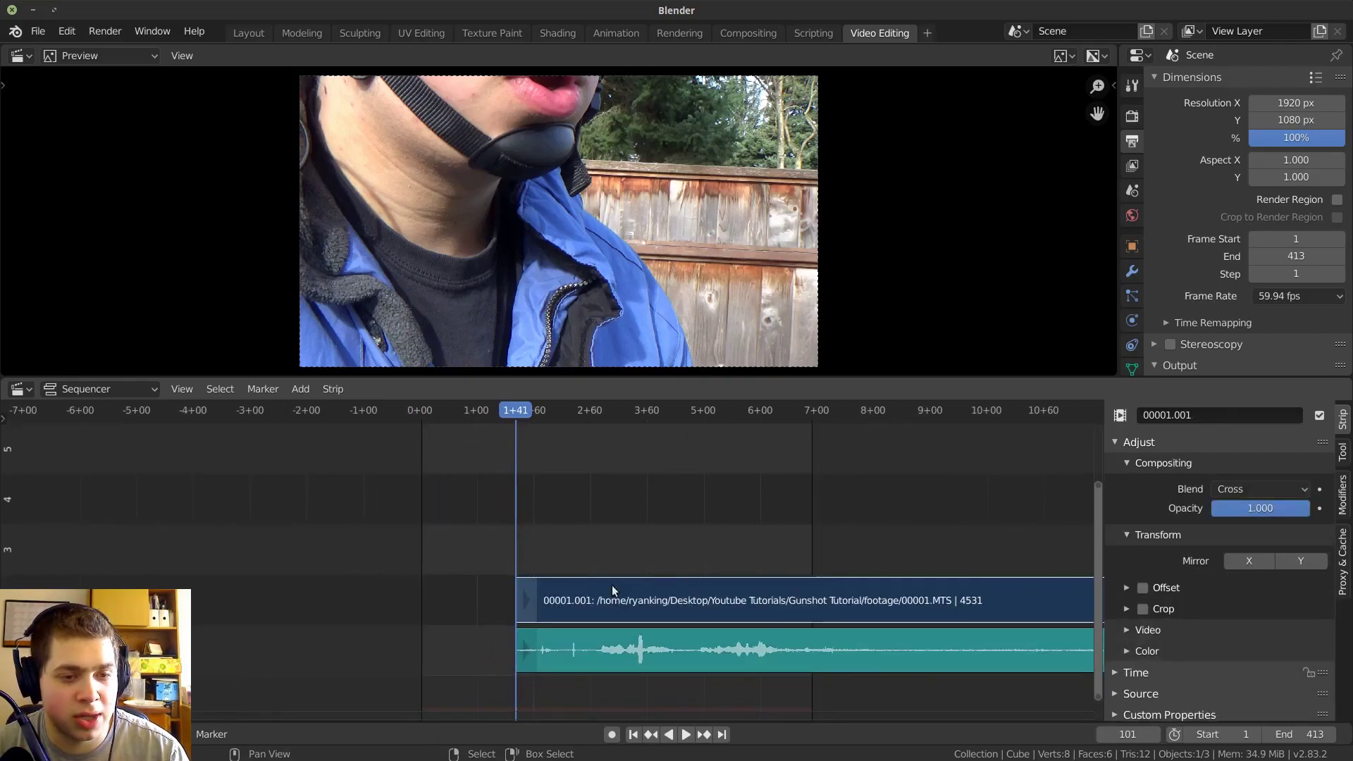
middle_click_drag(768, 585, 636, 573)
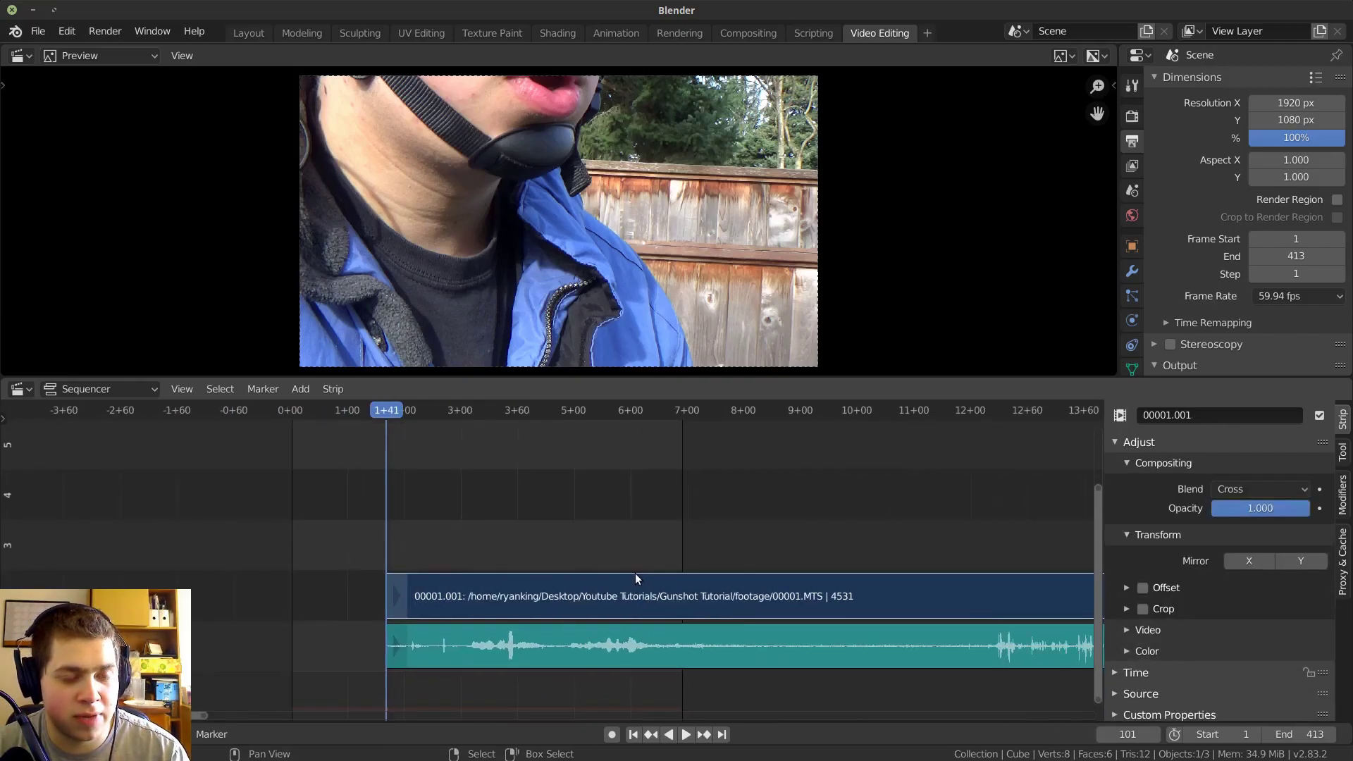
left_click(608, 640)
scroll(674, 593, "down", 2, "ctrl")
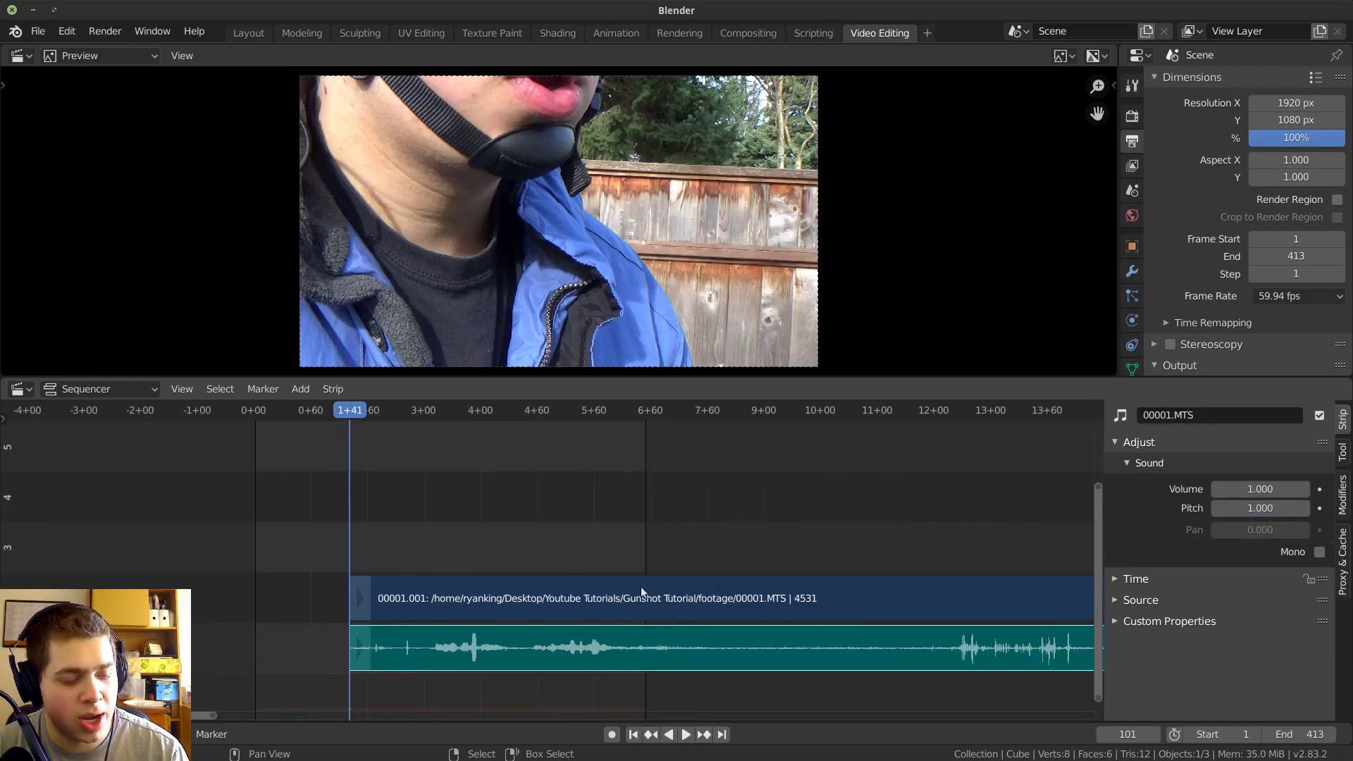
key("ctrl+g")
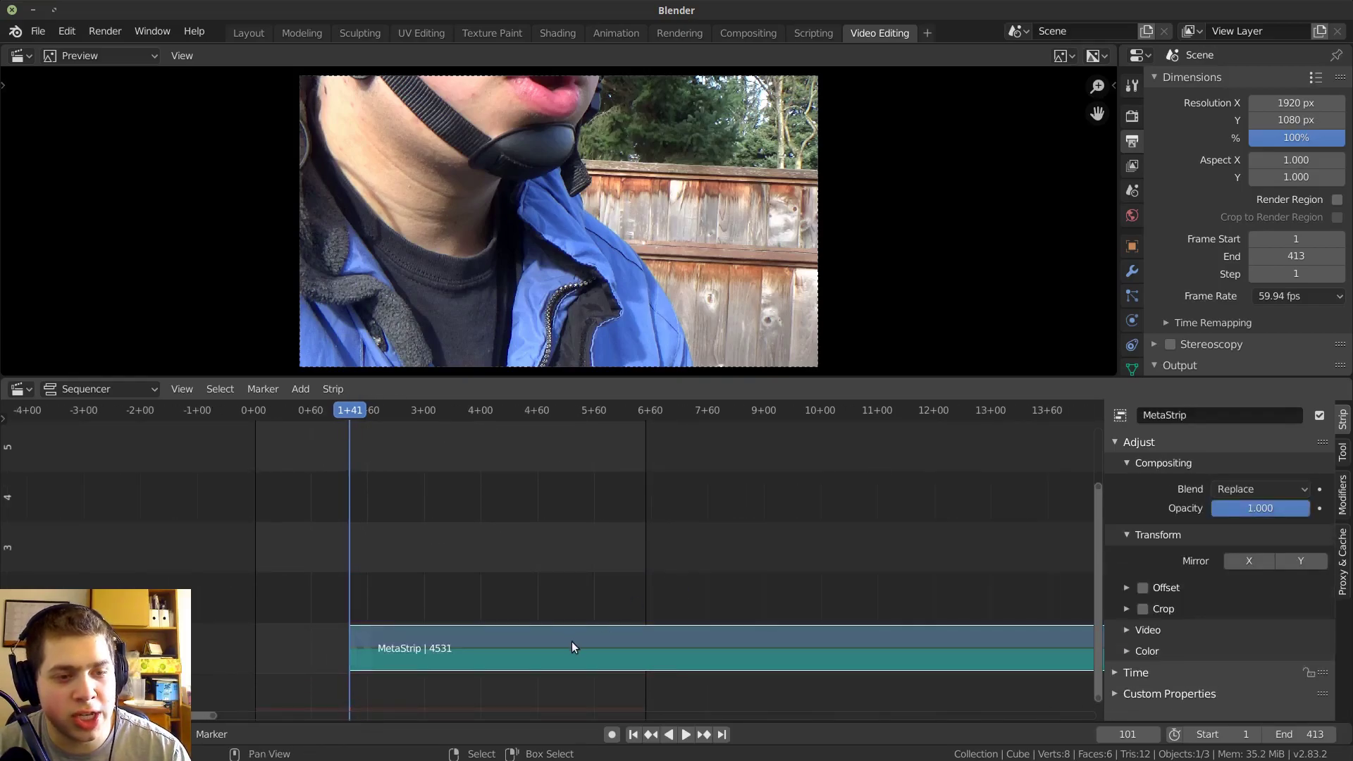
Step: Enter the meta strip to inspect the video and audio strips inside, and return to the main timeline
middle_click_drag(586, 666, 536, 617, "ctrl")
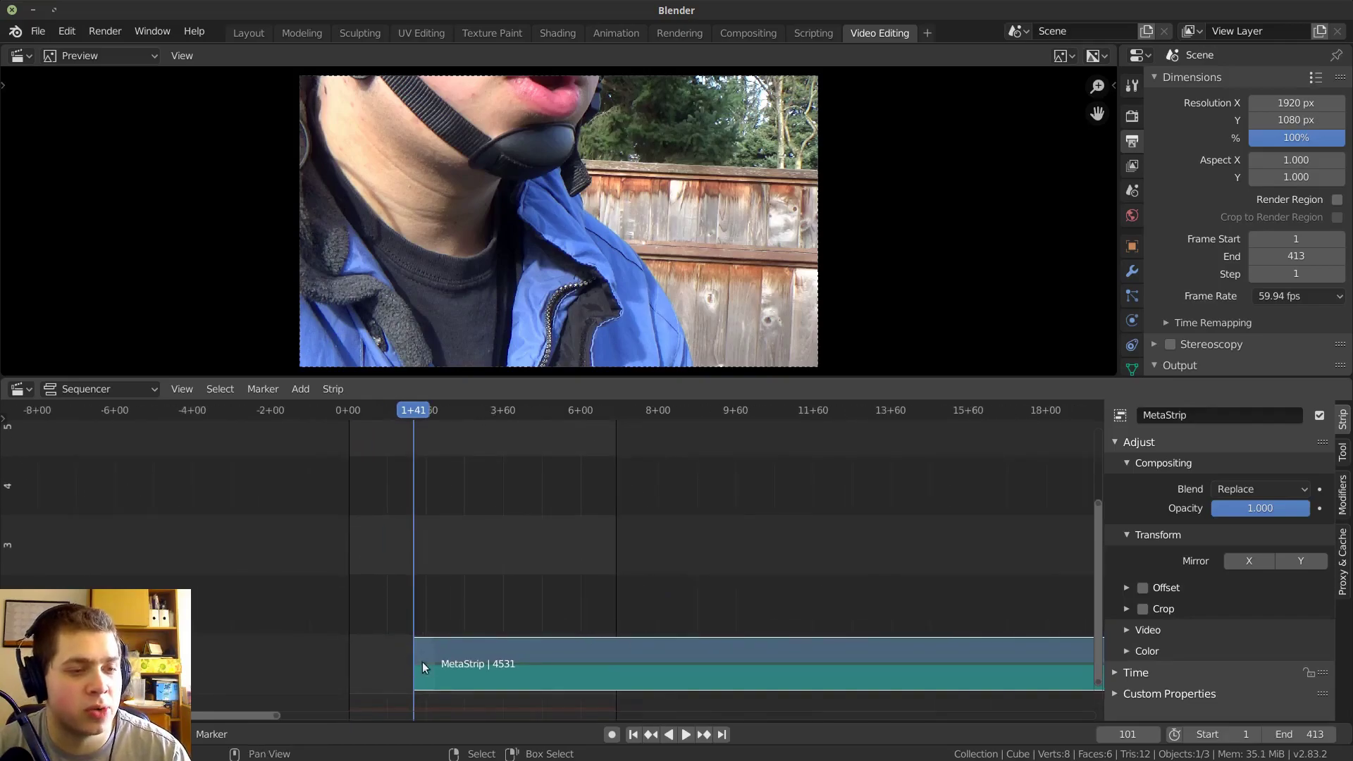
middle_click_drag(422, 661, 403, 625)
scroll(511, 624, "down", 5)
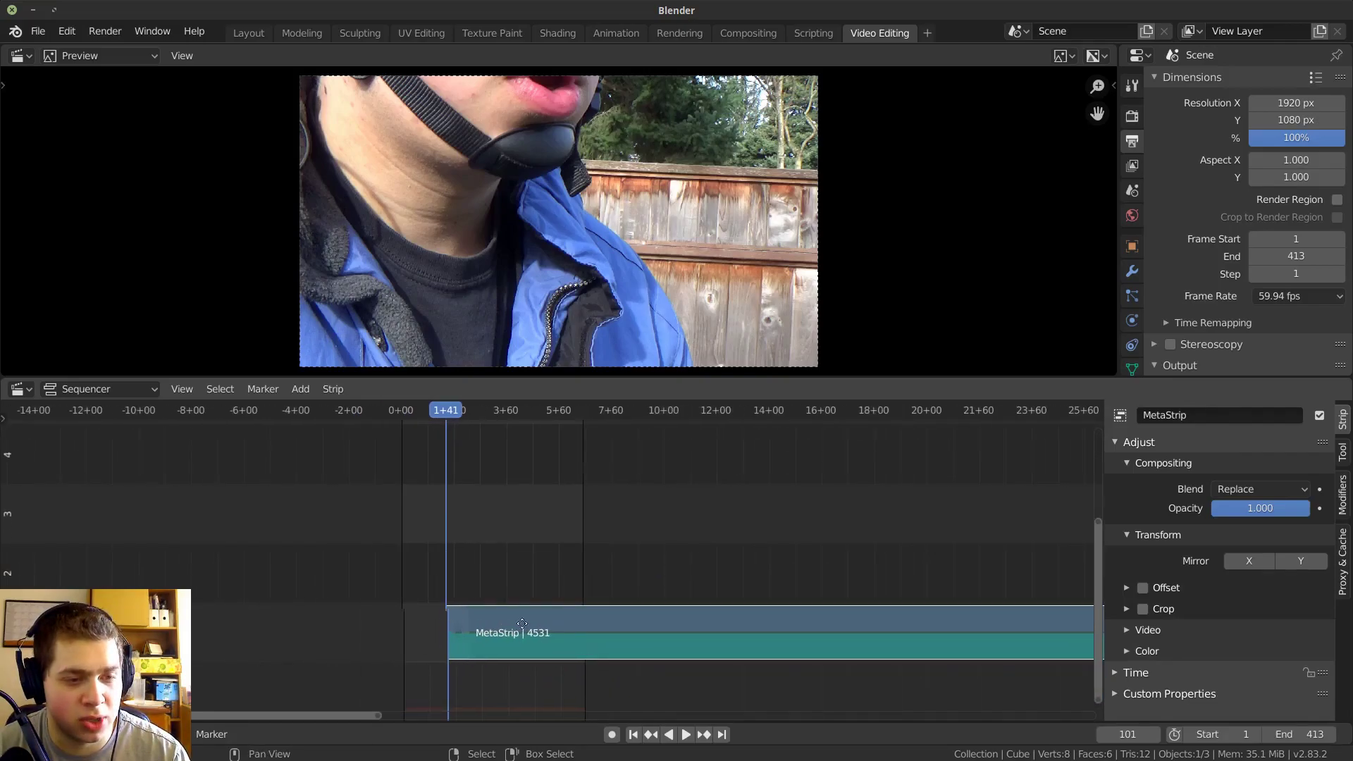
middle_click_drag(510, 624, 537, 630, "ctrl")
key("Tab")
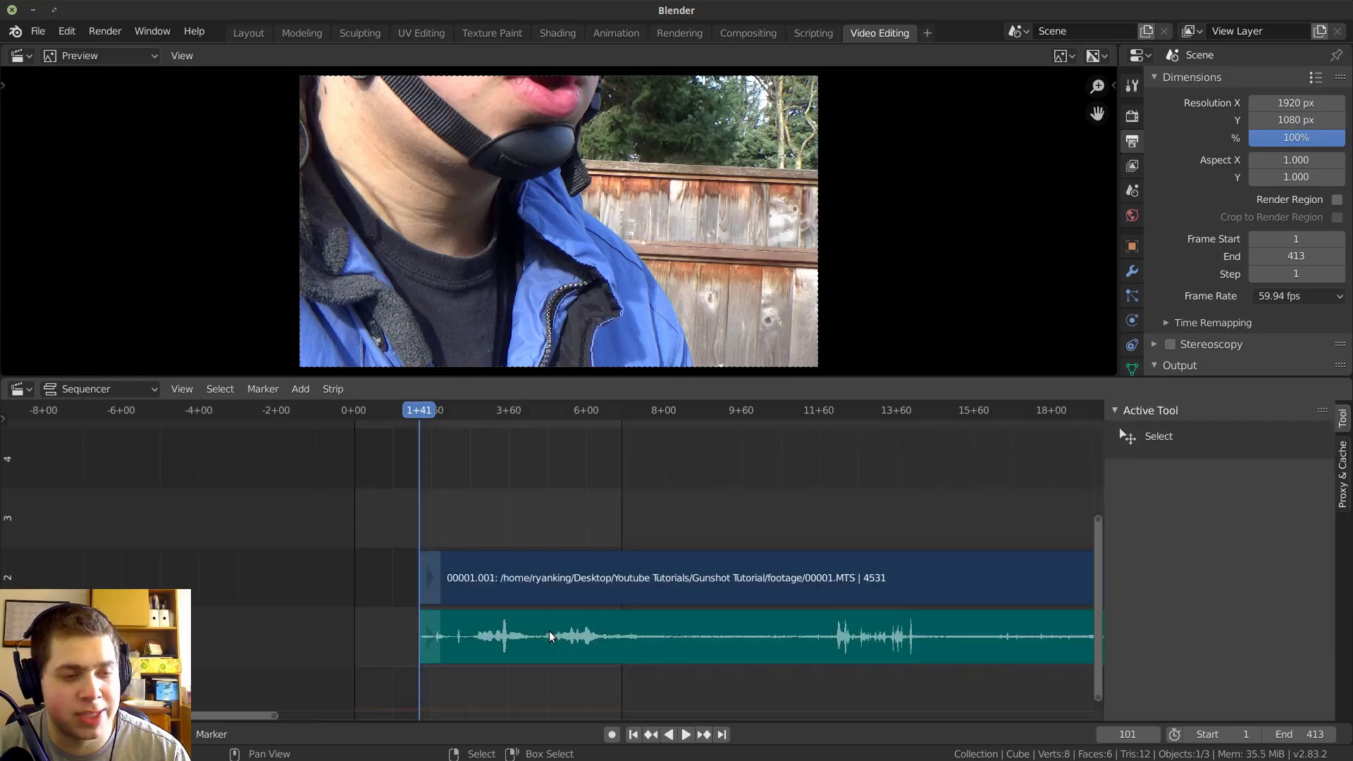
scroll(576, 598, "down", 1)
middle_click_drag(569, 577, 492, 579)
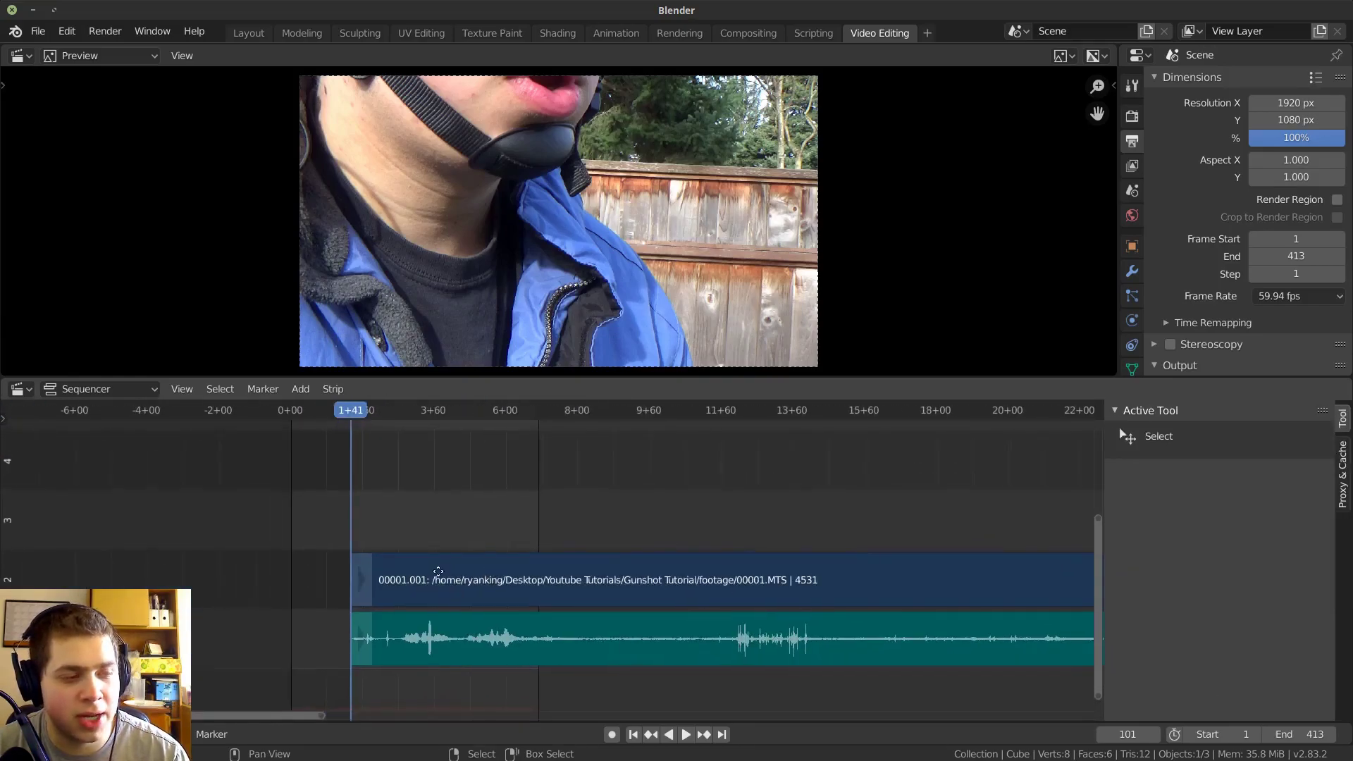
key("Tab")
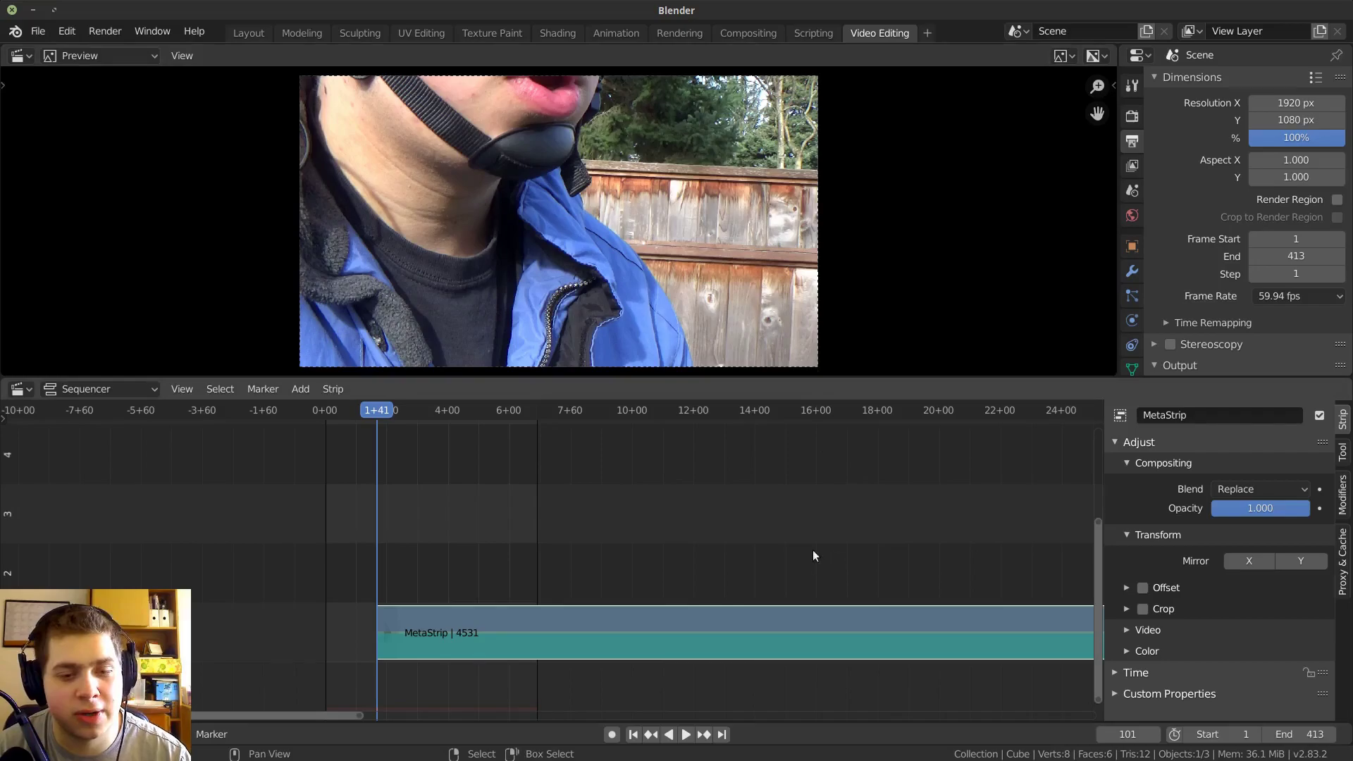
Step: Extend the scene's end frame to 4887, past the end of the meta strip
scroll(818, 557, "down", 3)
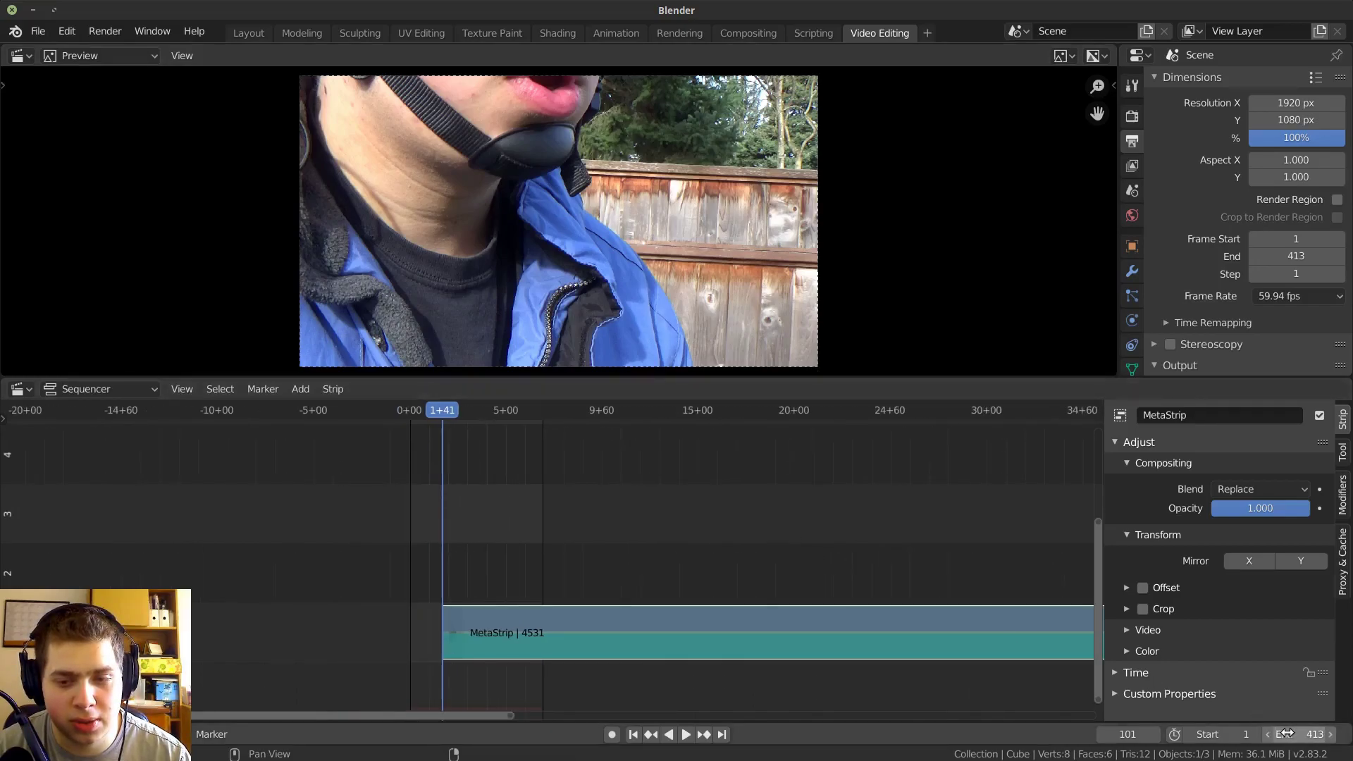
scroll(897, 574, "down", 5)
left_click_drag(1284, 733, 1351, 733)
scroll(846, 564, "down", 6)
middle_click_drag(846, 564, 579, 564)
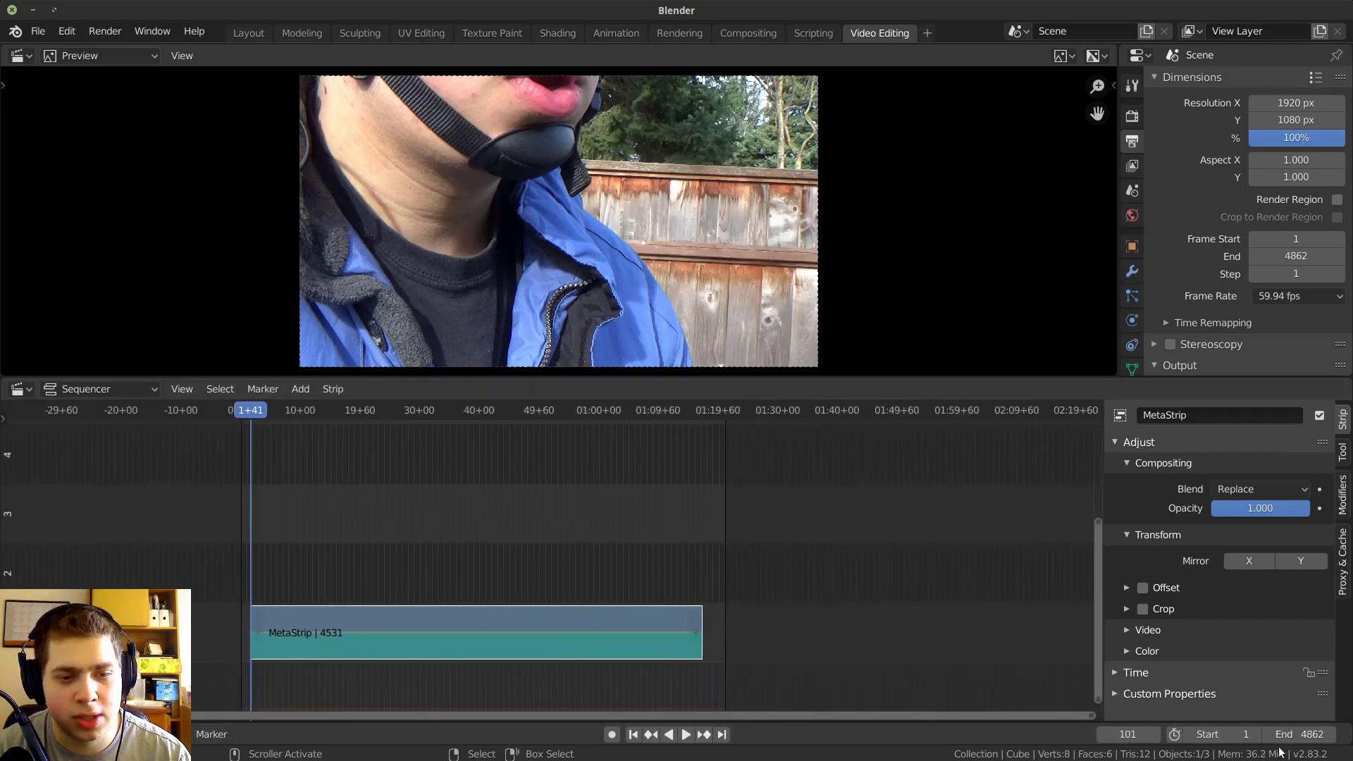
left_click_drag(1293, 734, 1310, 734)
middle_click_drag(679, 645, 807, 646)
scroll(619, 636, "up", 4)
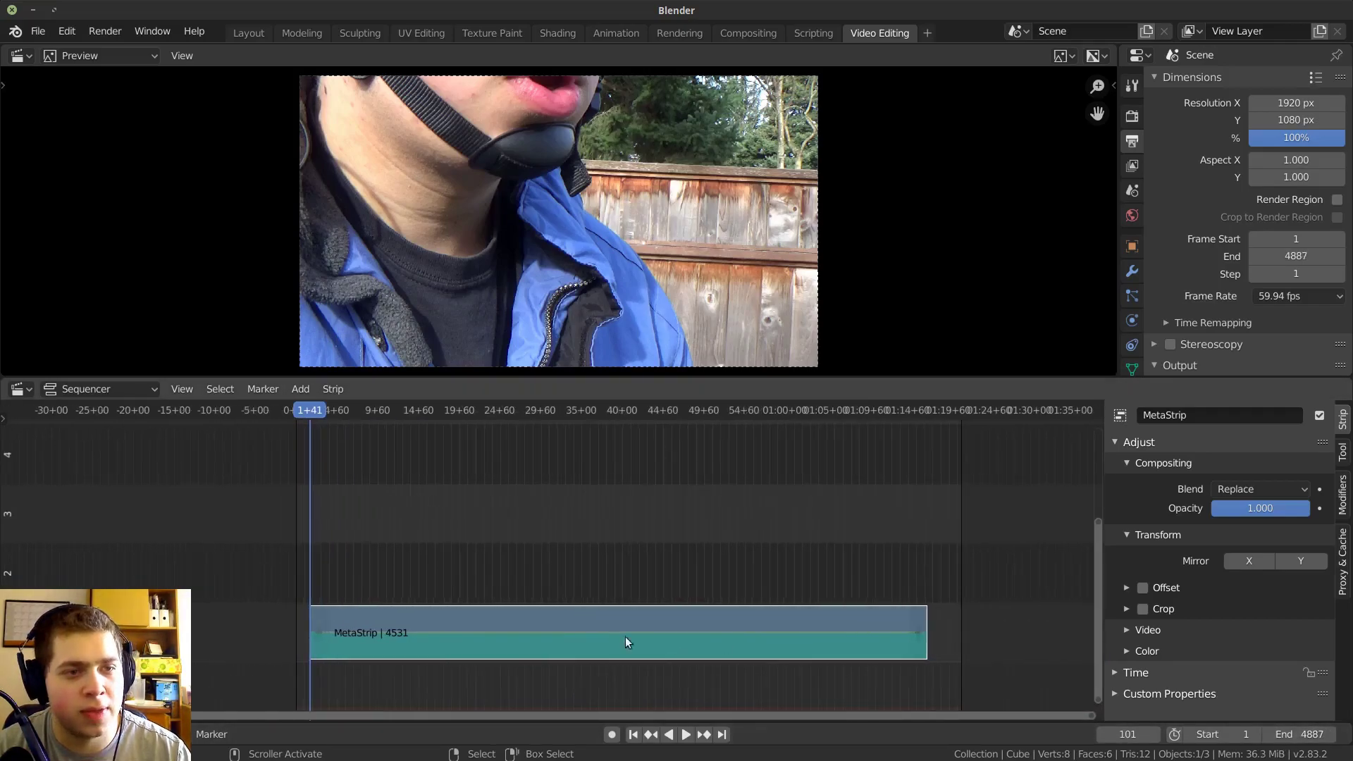
Step: Play the footage forward from the start of the meta strip and pause it to test playback
middle_click_drag(619, 636, 693, 645)
scroll(640, 654, "up", 3)
middle_click_drag(547, 583, 717, 578)
scroll(720, 578, "up", 1)
key("space")
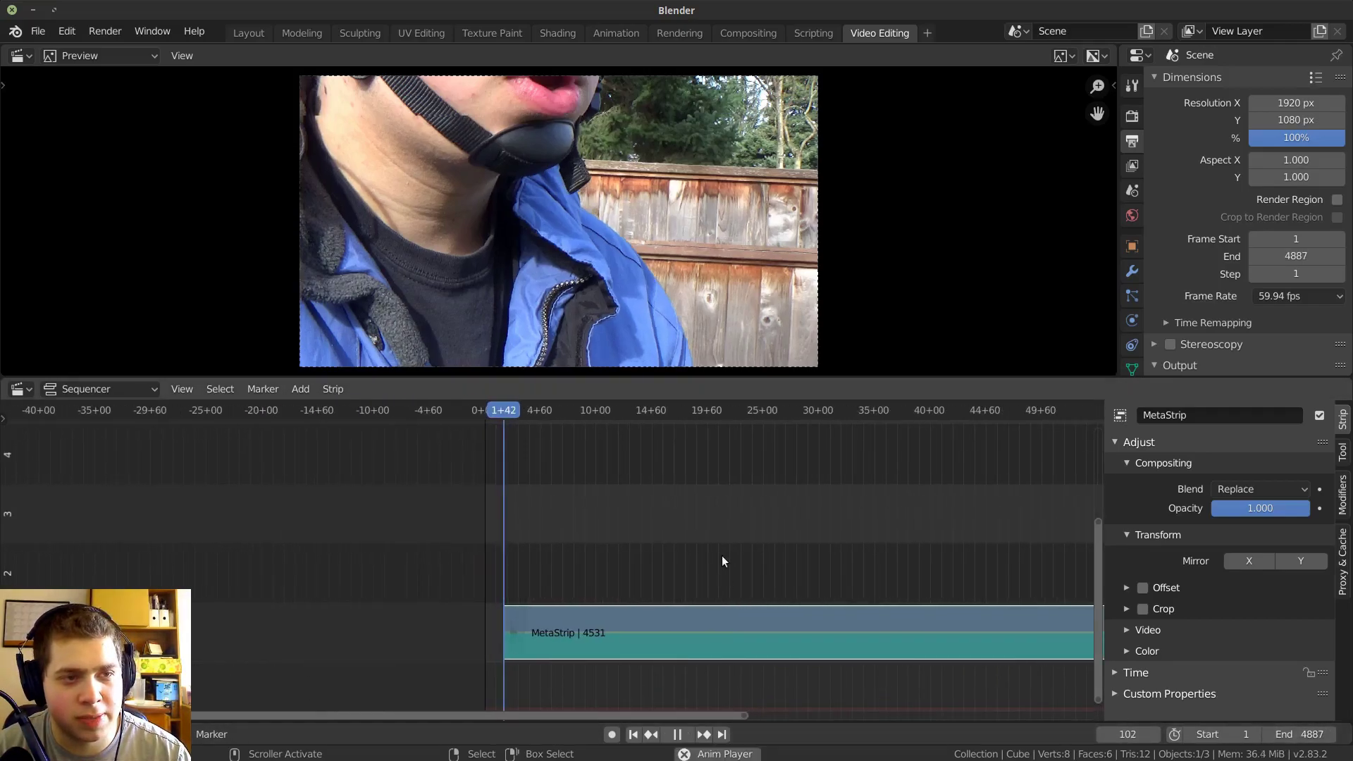
left_click(684, 737)
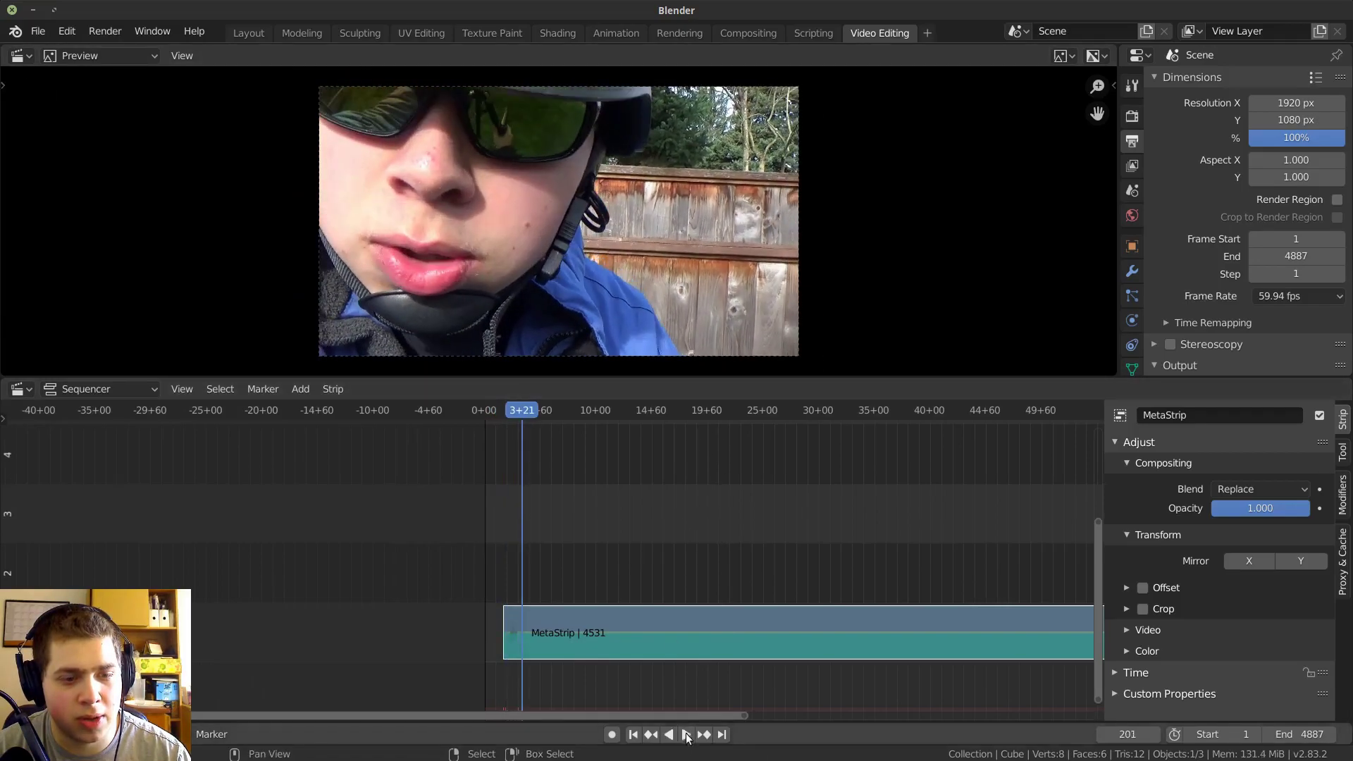
left_click(684, 736)
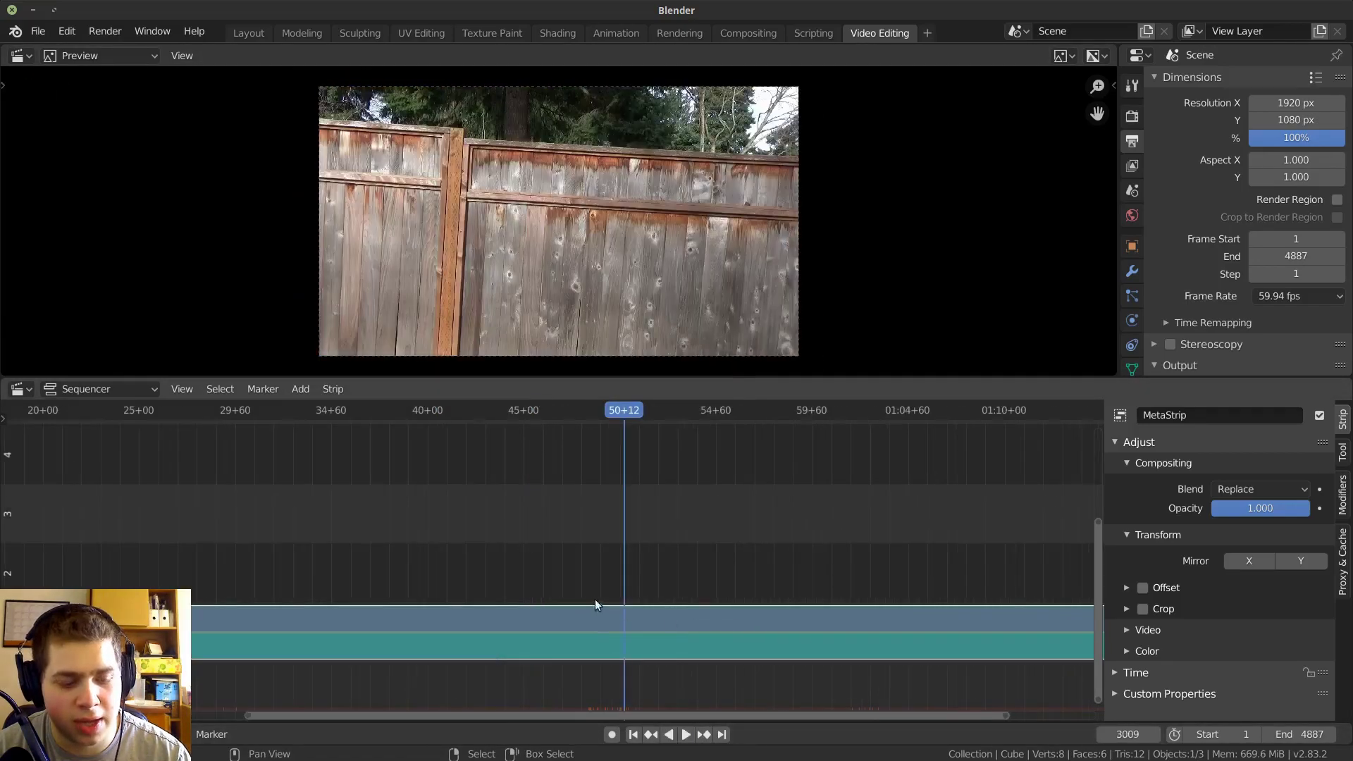
Step: Play the footage in reverse and stop with the playhead at frame 3064
key("ctrl+shift+space")
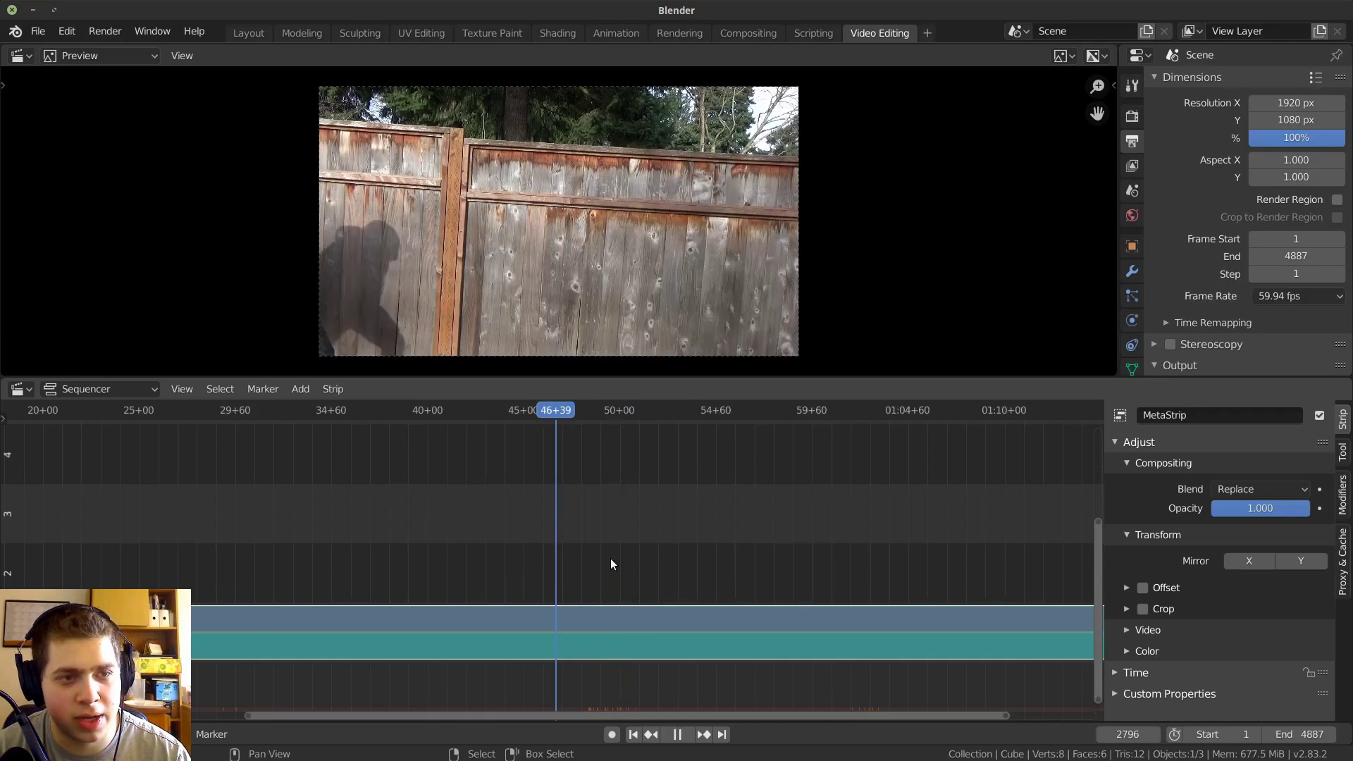
left_click_drag(611, 559, 641, 559)
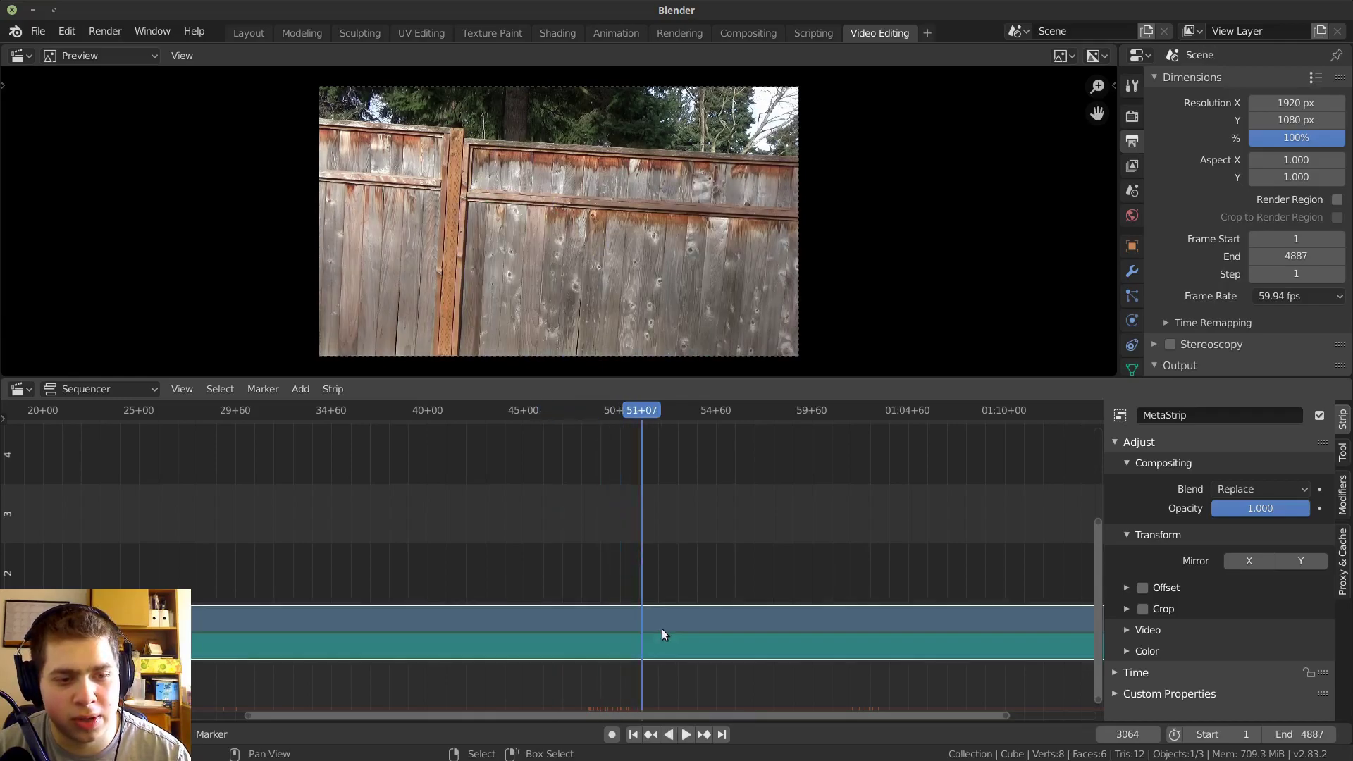
scroll(434, 663, "down", 5)
scroll(494, 634, "up", 2)
middle_click_drag(769, 594, 663, 589)
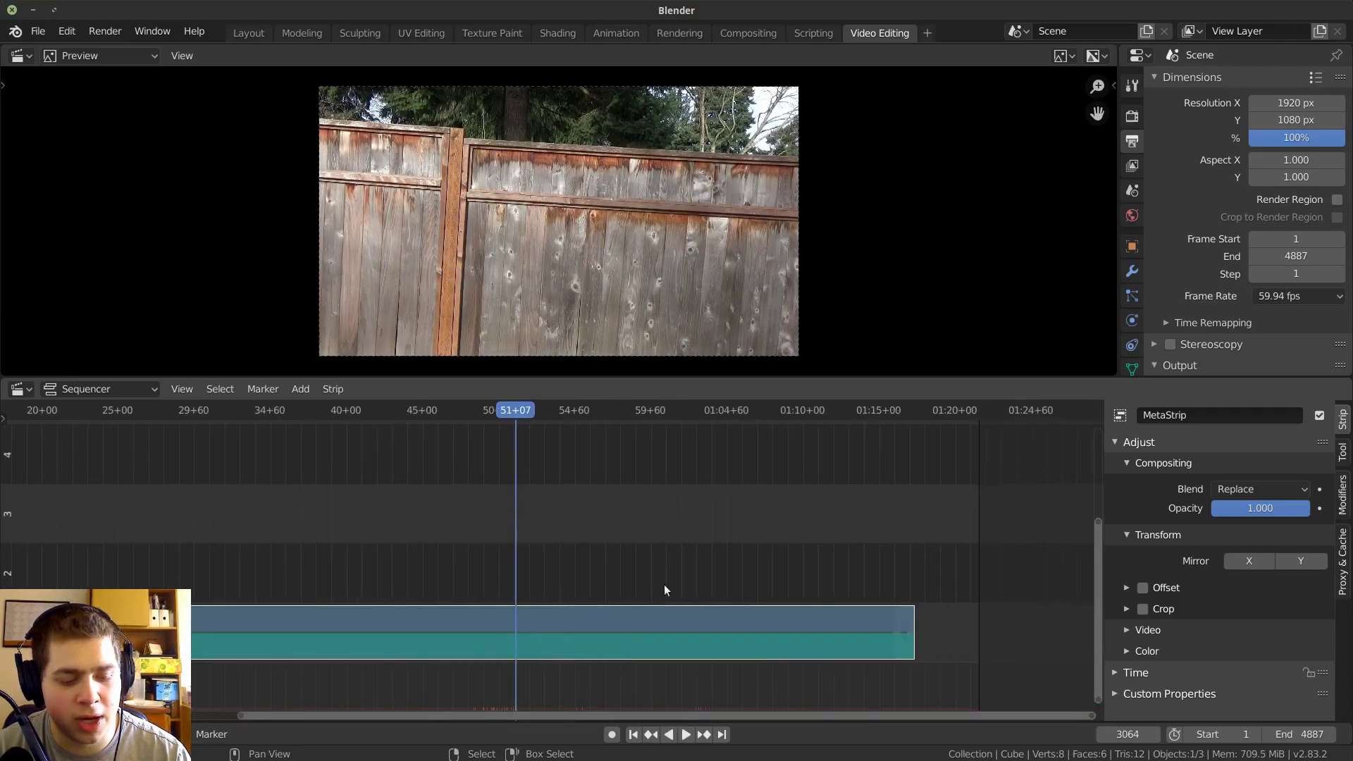
Step: Split the meta strip at frame 3064, erase the part after the cut, and select the remaining strip
key("k")
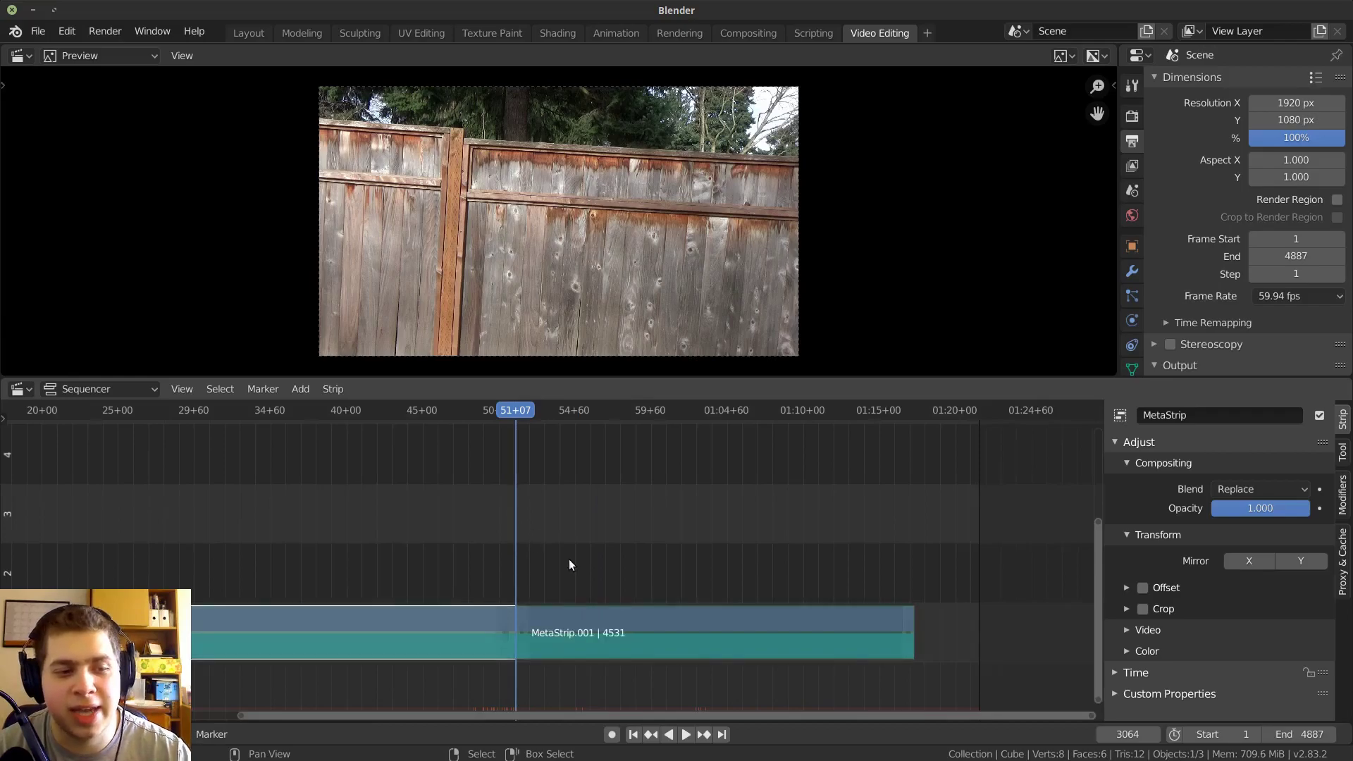
middle_click_drag(581, 650, 614, 651)
left_click(650, 633)
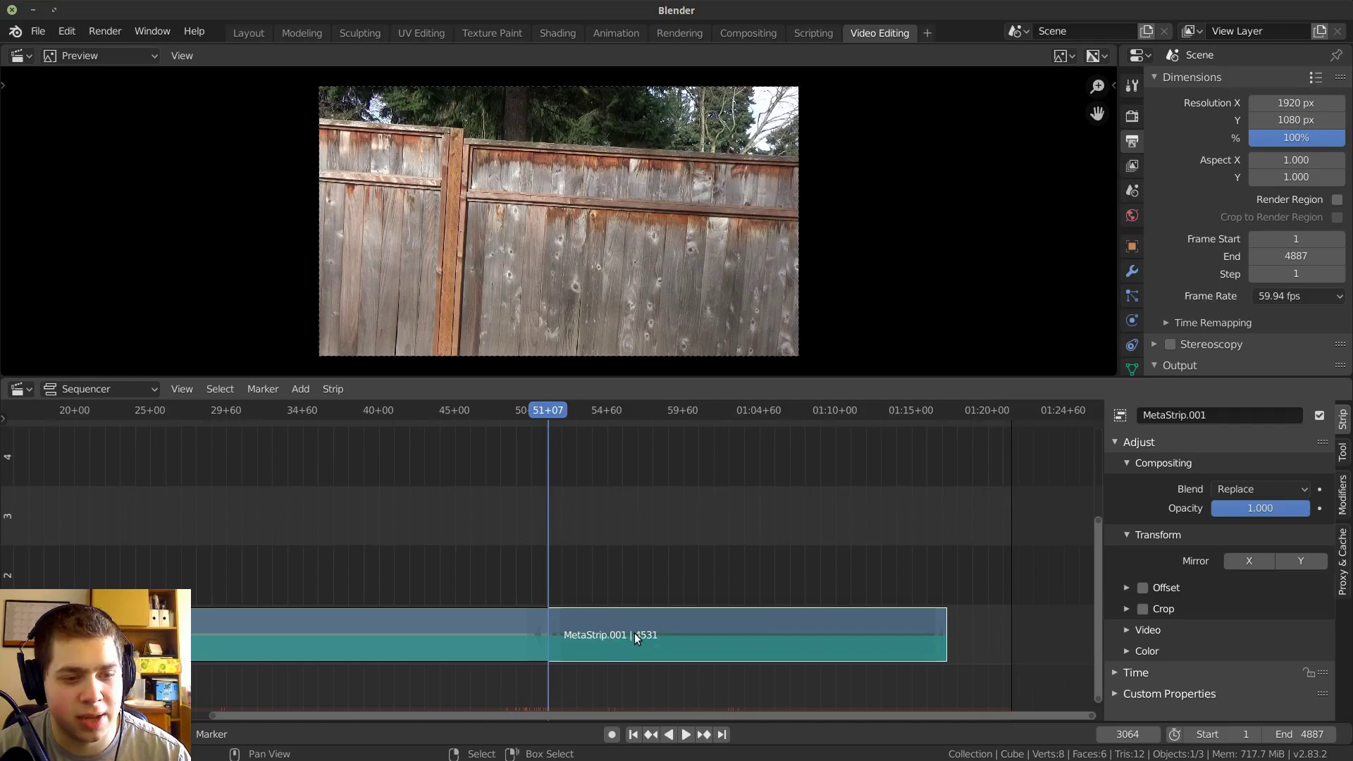
key("x")
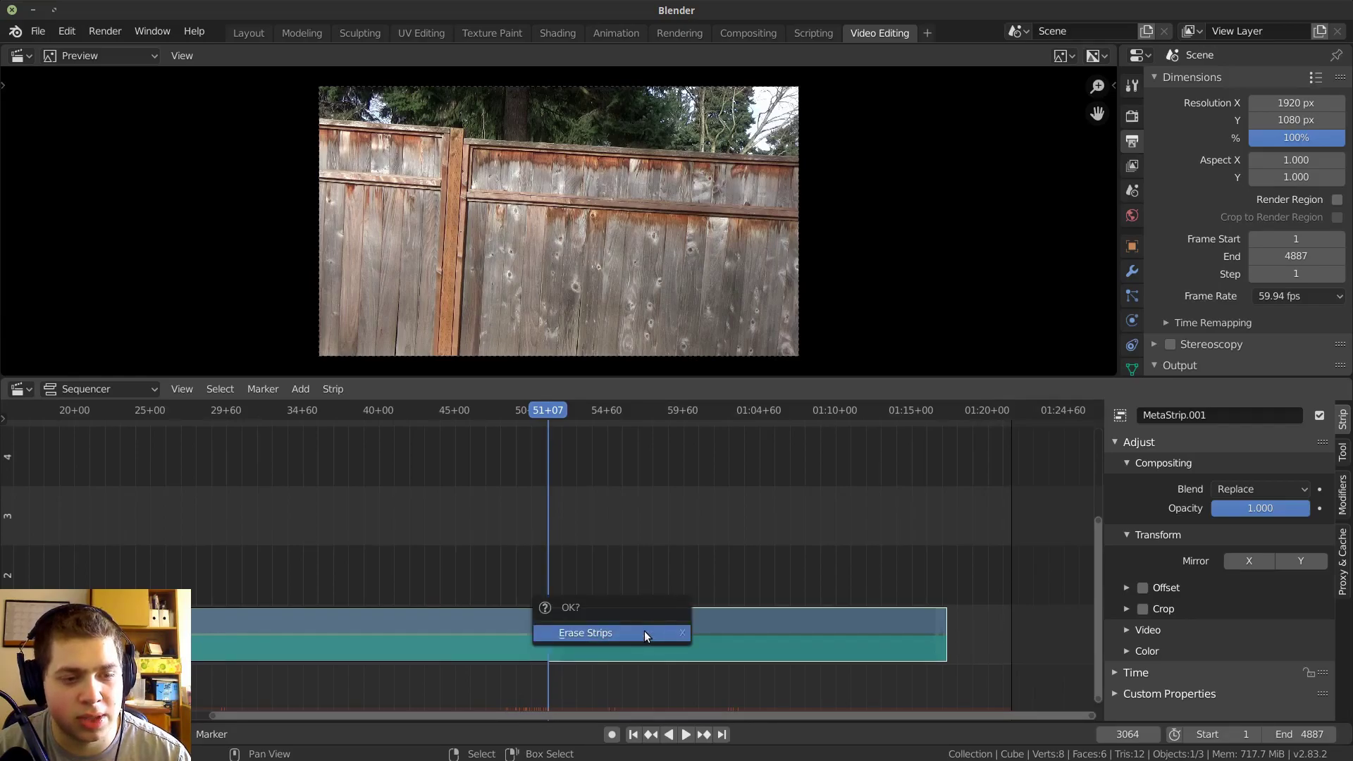
left_click(645, 633)
scroll(603, 633, "up", 4)
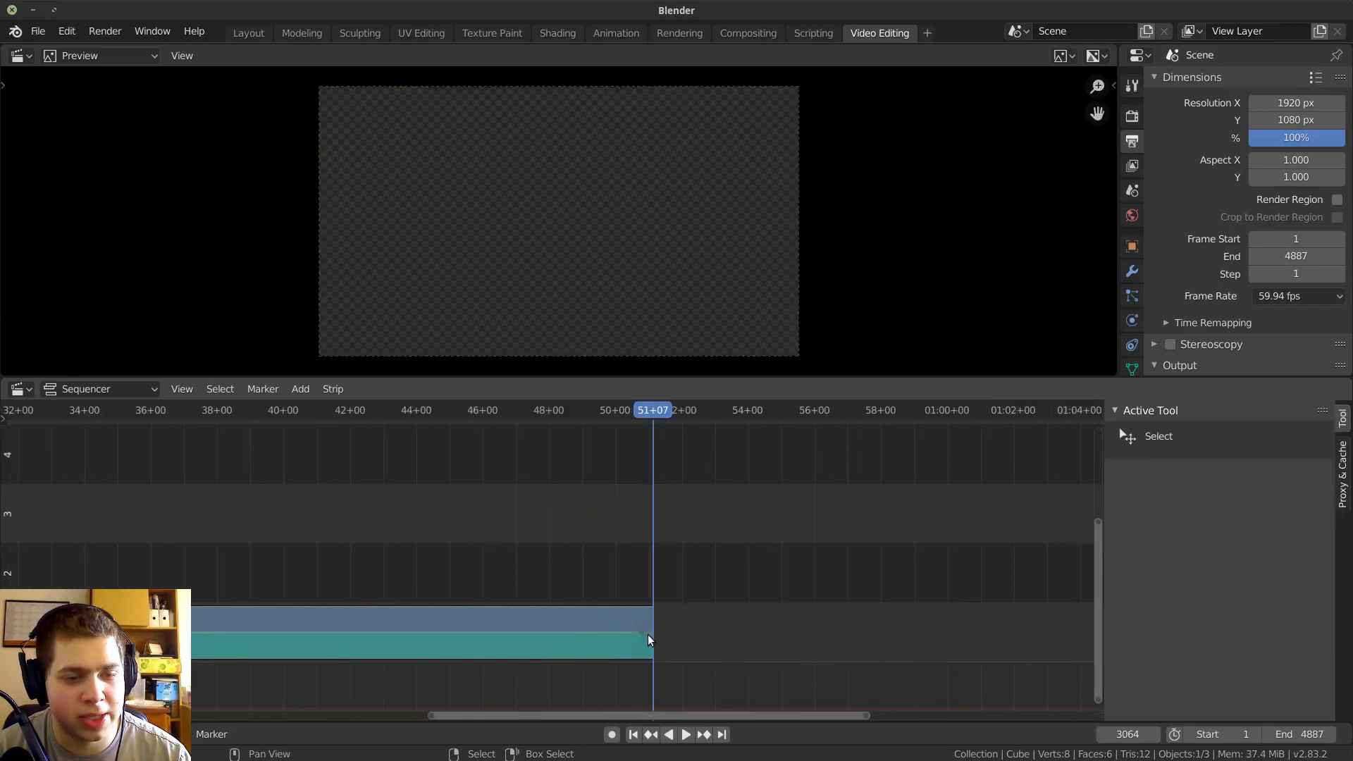
mouse_move(640, 640)
left_mouse_down()
mouse_move(702, 640)
mouse_move(638, 640)
left_mouse_up()
Step: Play through the last seconds of the remaining footage and stop with the playhead at frame 2797, where only the shadow is in view
scroll(564, 634, "down", 6)
middle_click_drag(509, 631, 748, 620)
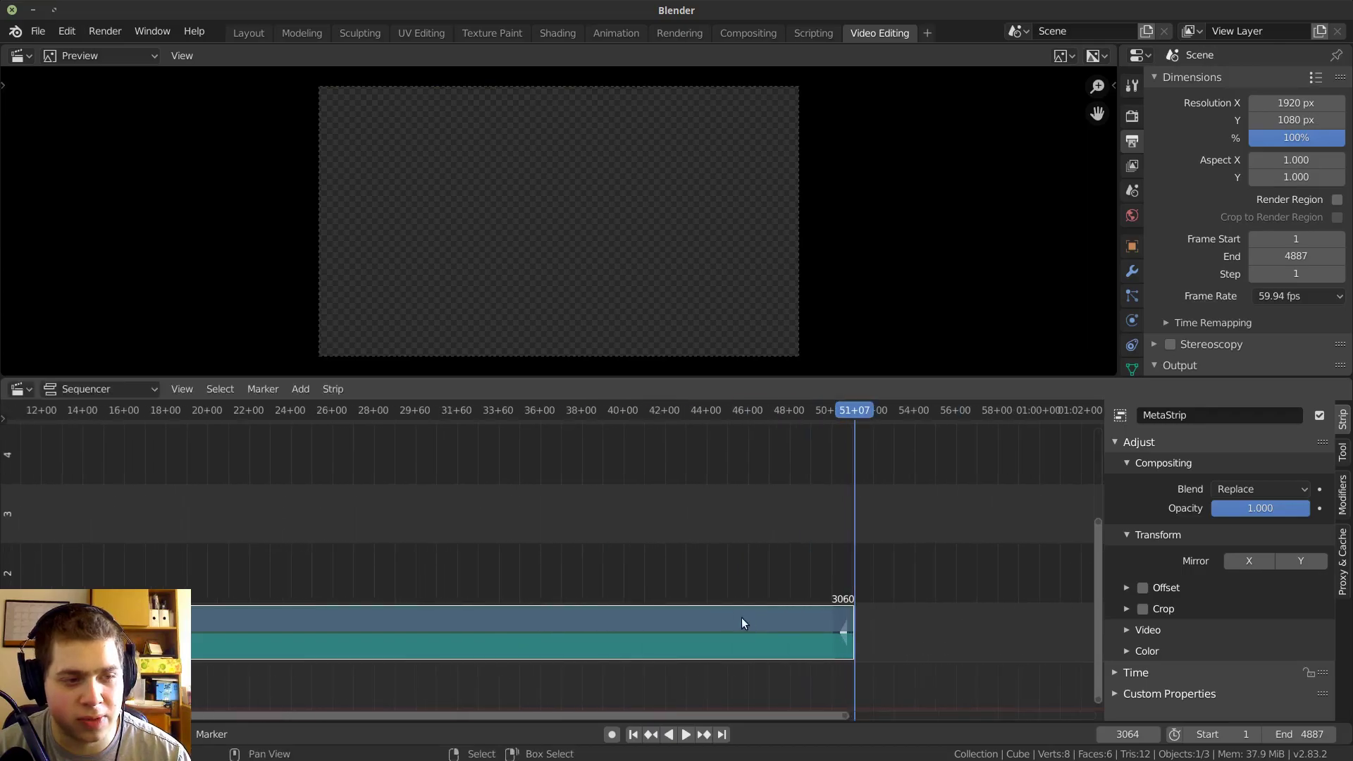
scroll(712, 613, "down", 6)
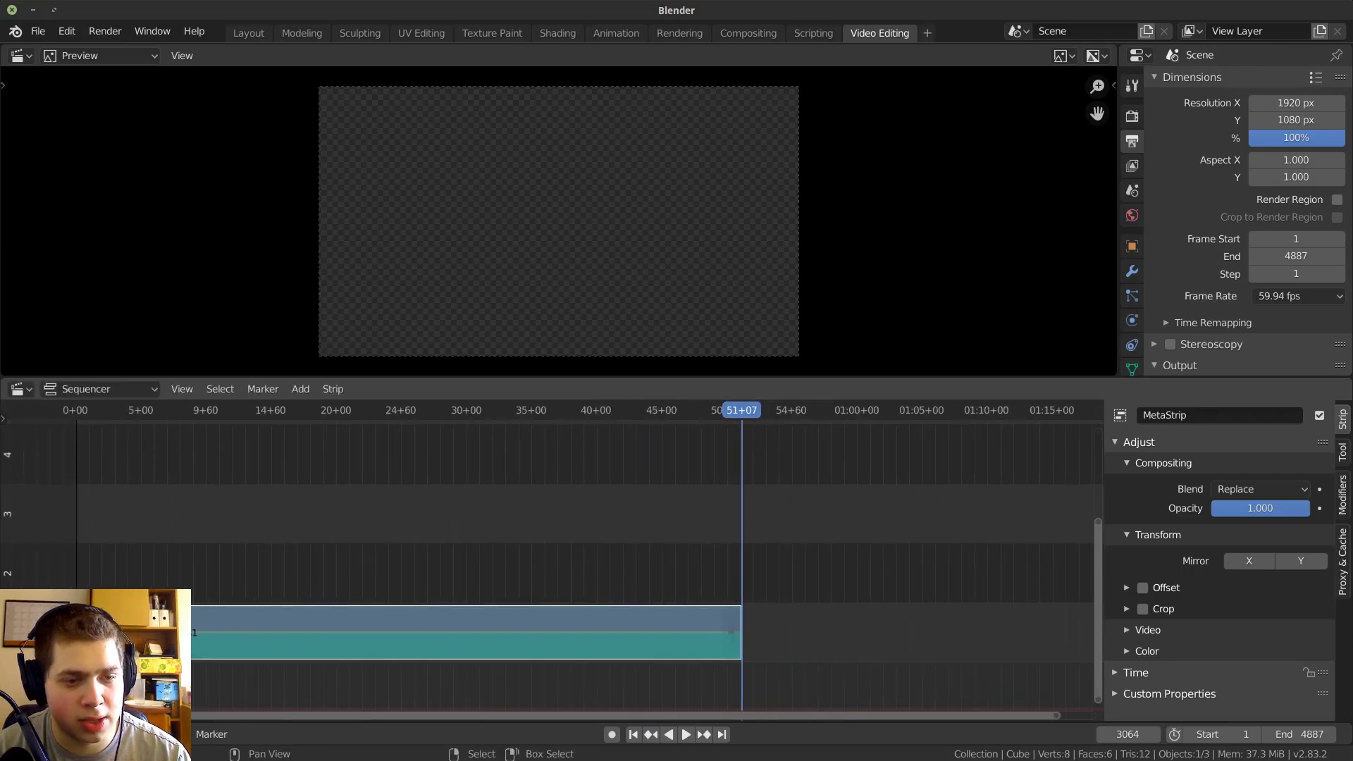
left_click(606, 603)
key("space")
scroll(688, 601, "up", 4)
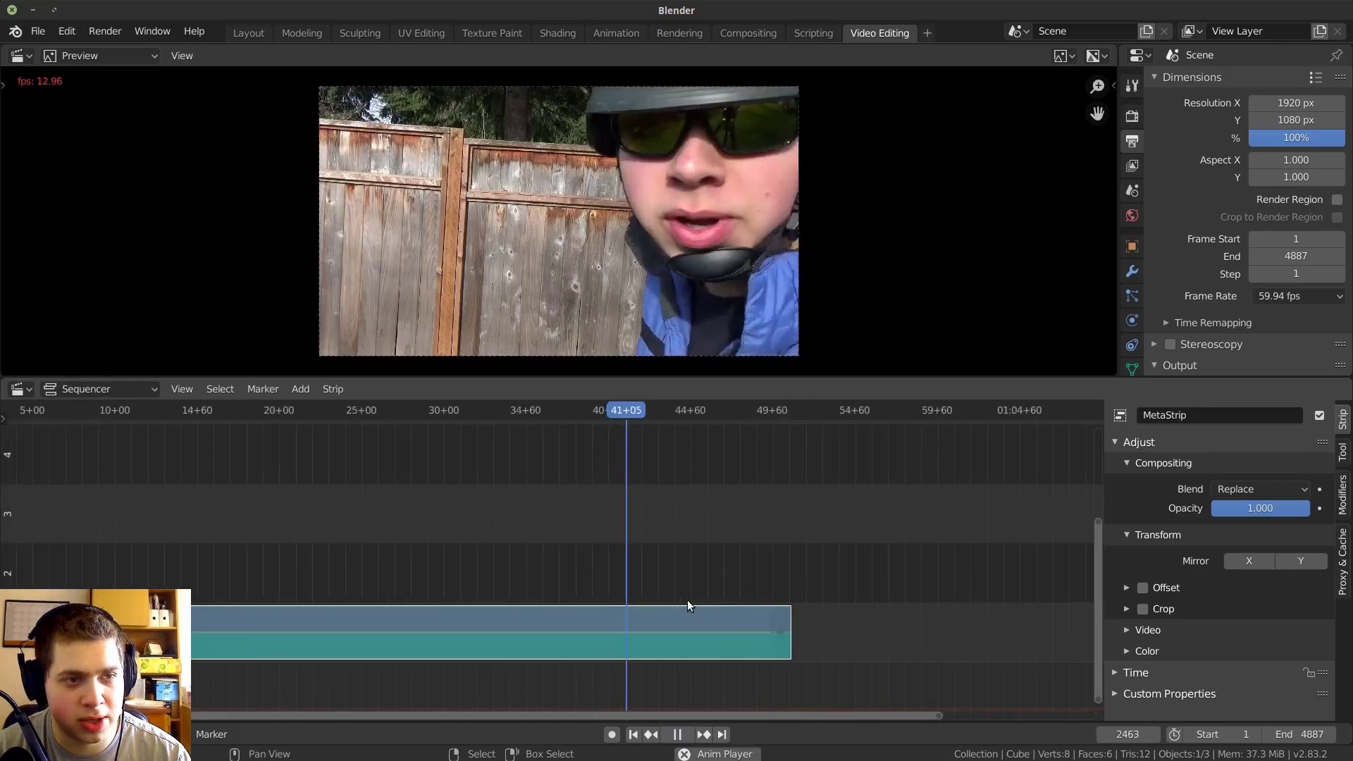
middle_click_drag(713, 580, 605, 595)
left_click(616, 602)
scroll(634, 600, "up", 1)
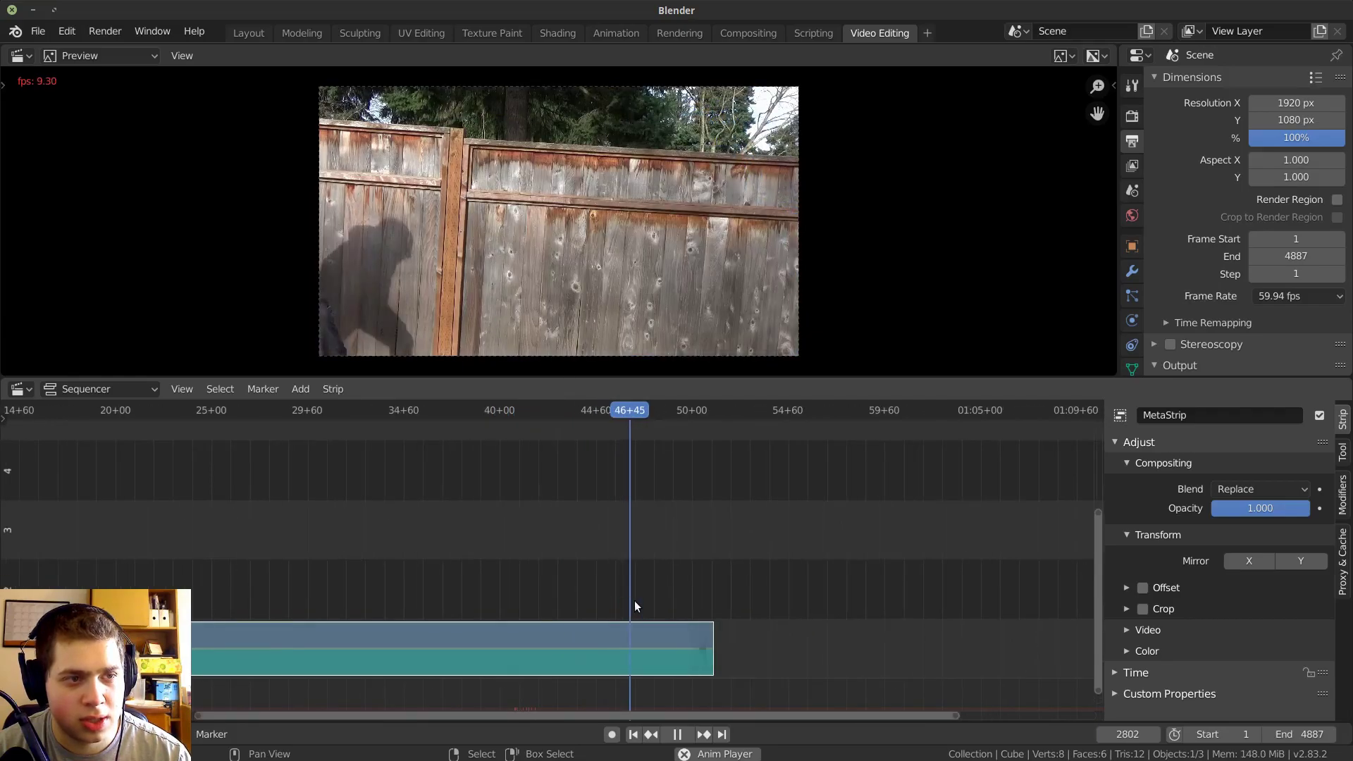
key("space")
left_click(609, 603)
scroll(610, 604, "up", 2)
left_click(634, 602)
key("space")
key("space")
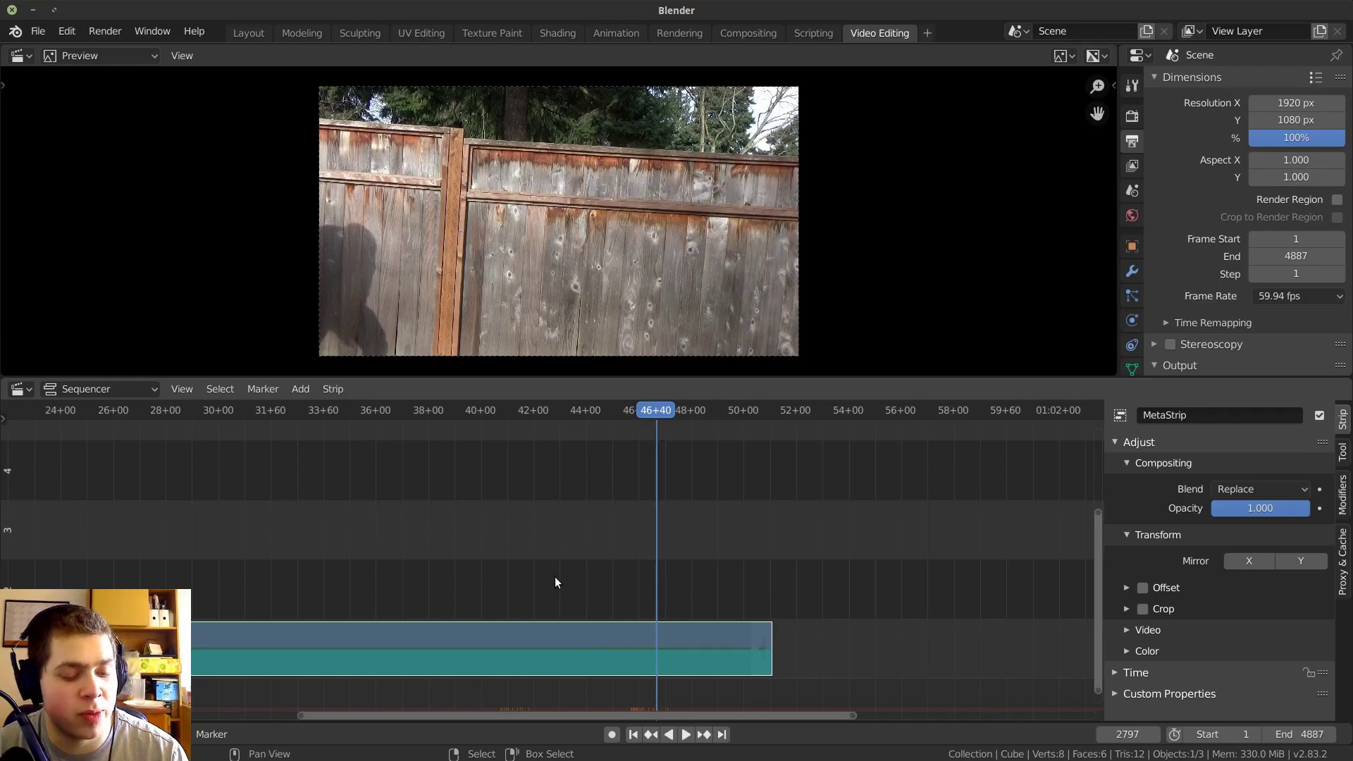
Step: Split the meta strip at frame 2797 and erase the long part before the cut
key("k")
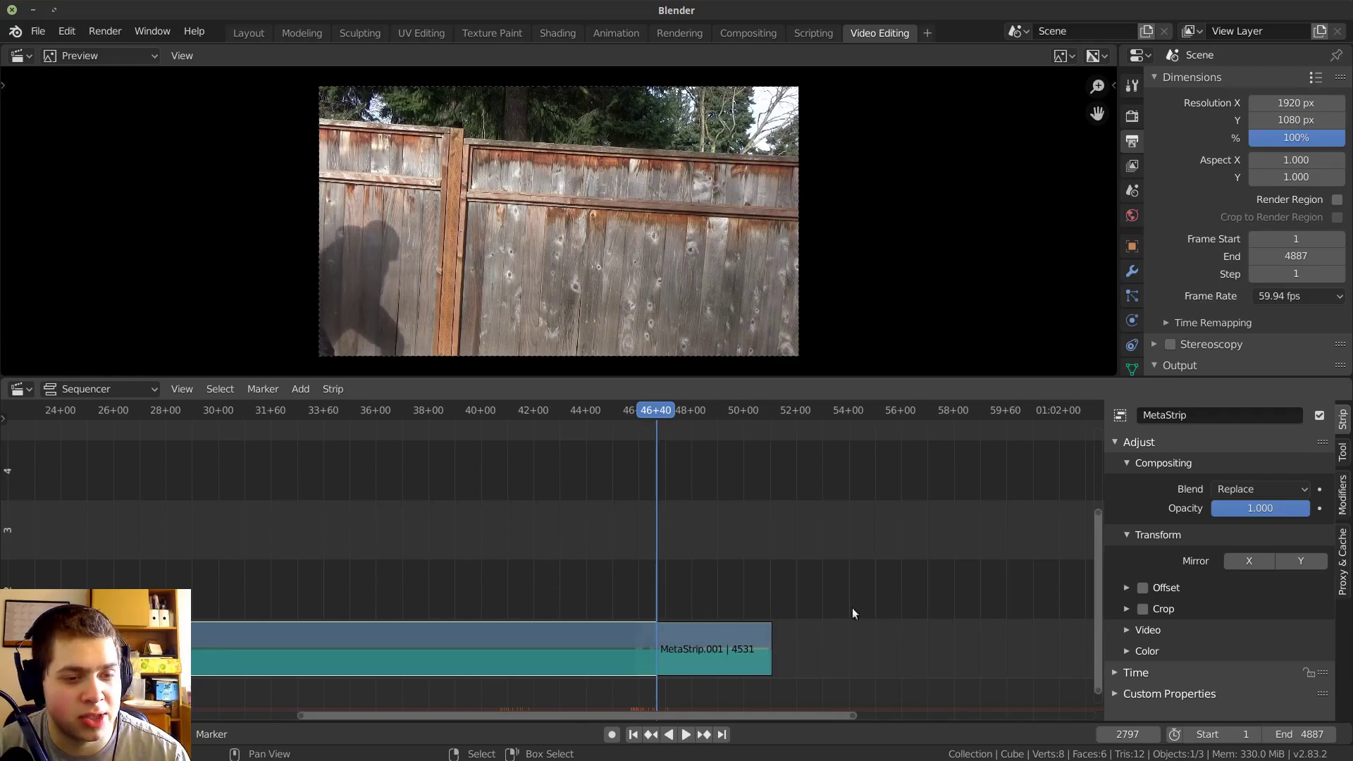
right_click(701, 647)
right_click(635, 646)
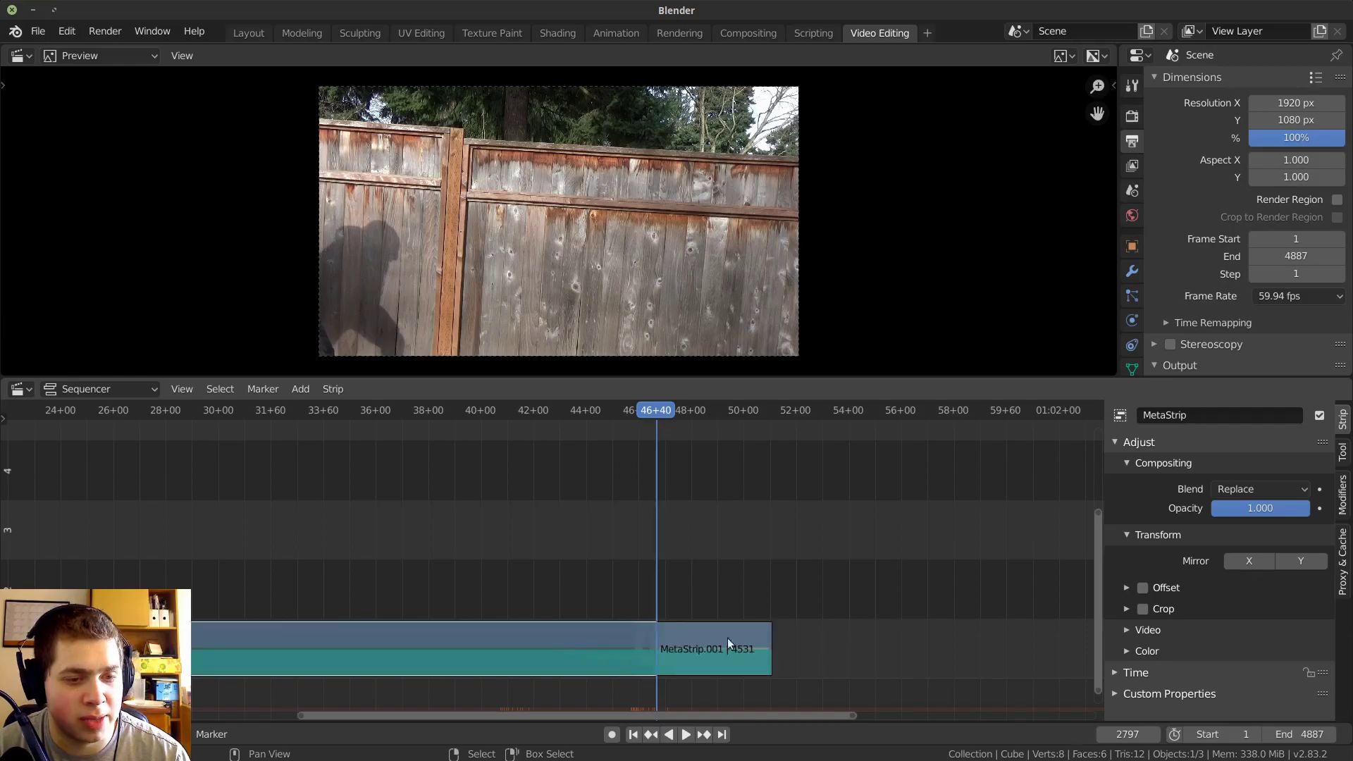
left_click(865, 649)
scroll(543, 654, "down", 5)
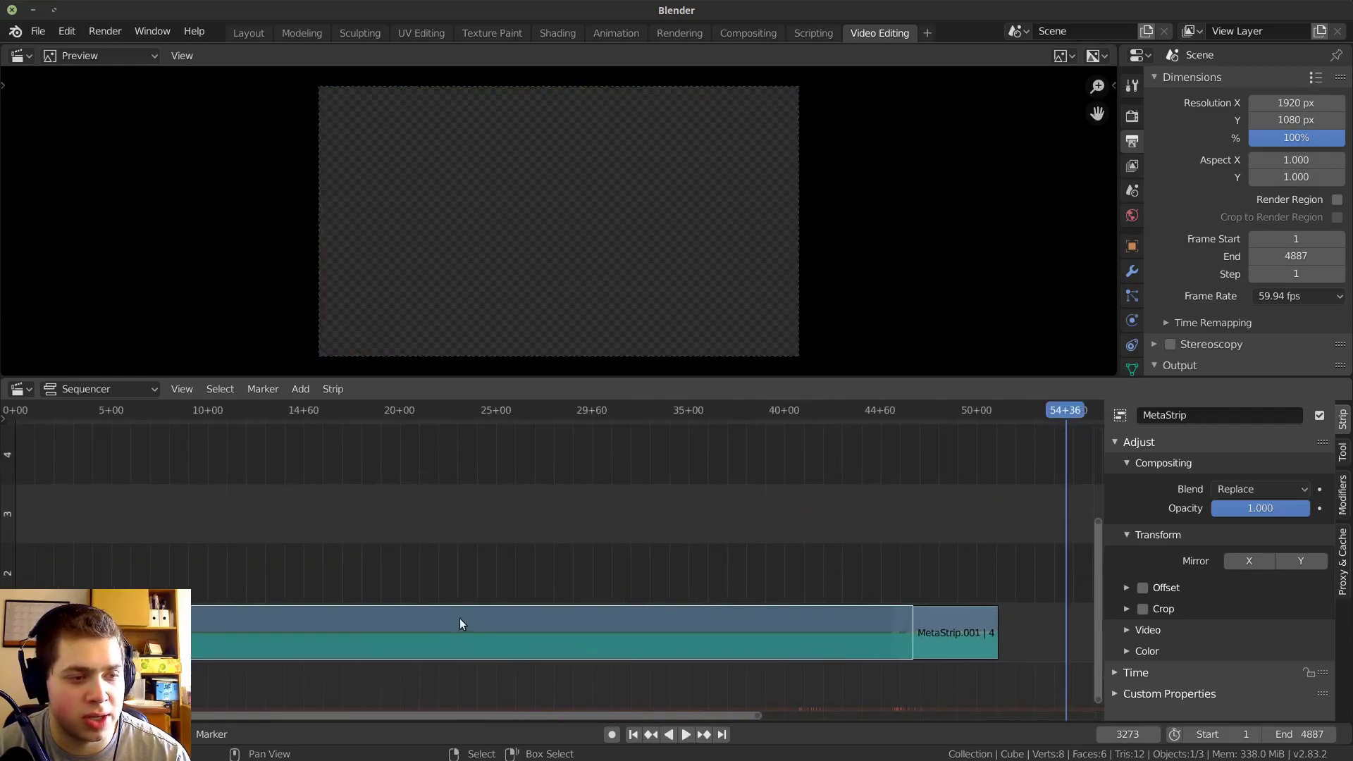
key("x")
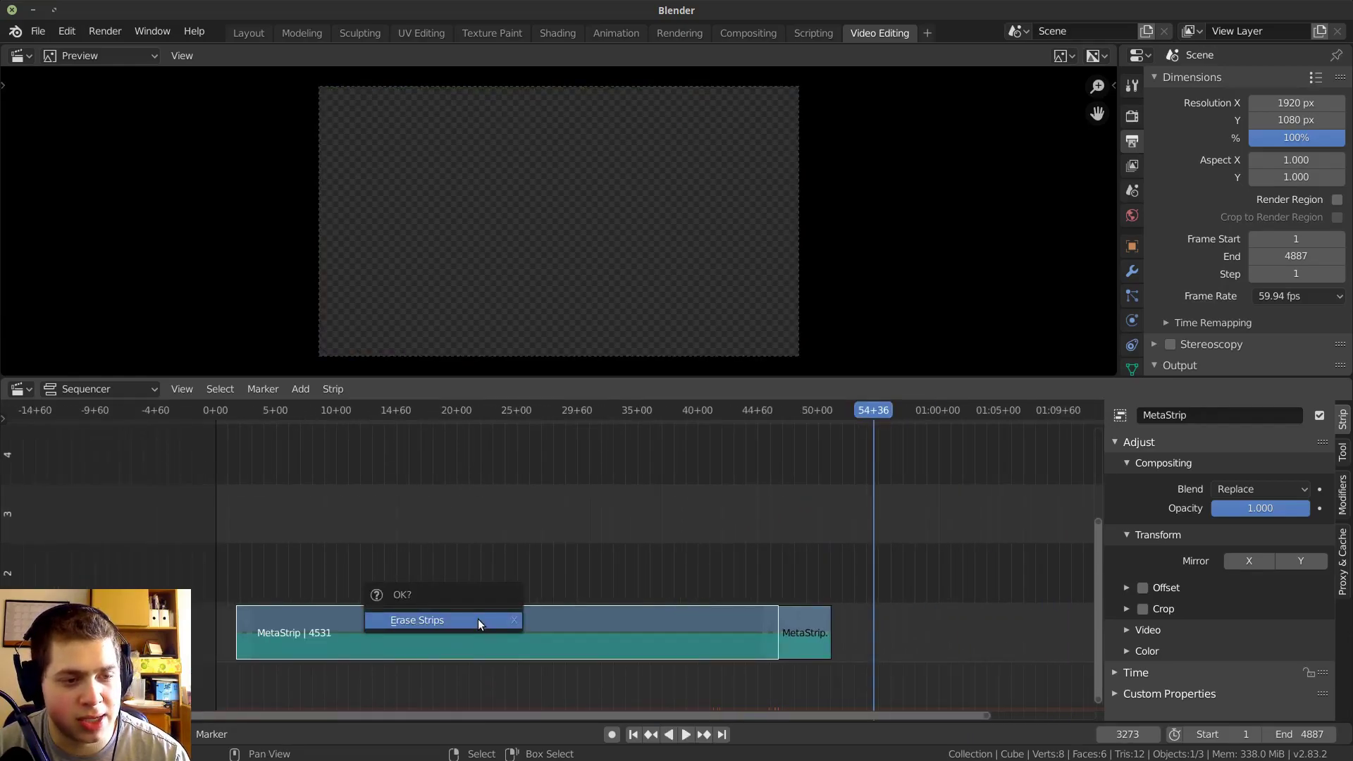
left_click(478, 620)
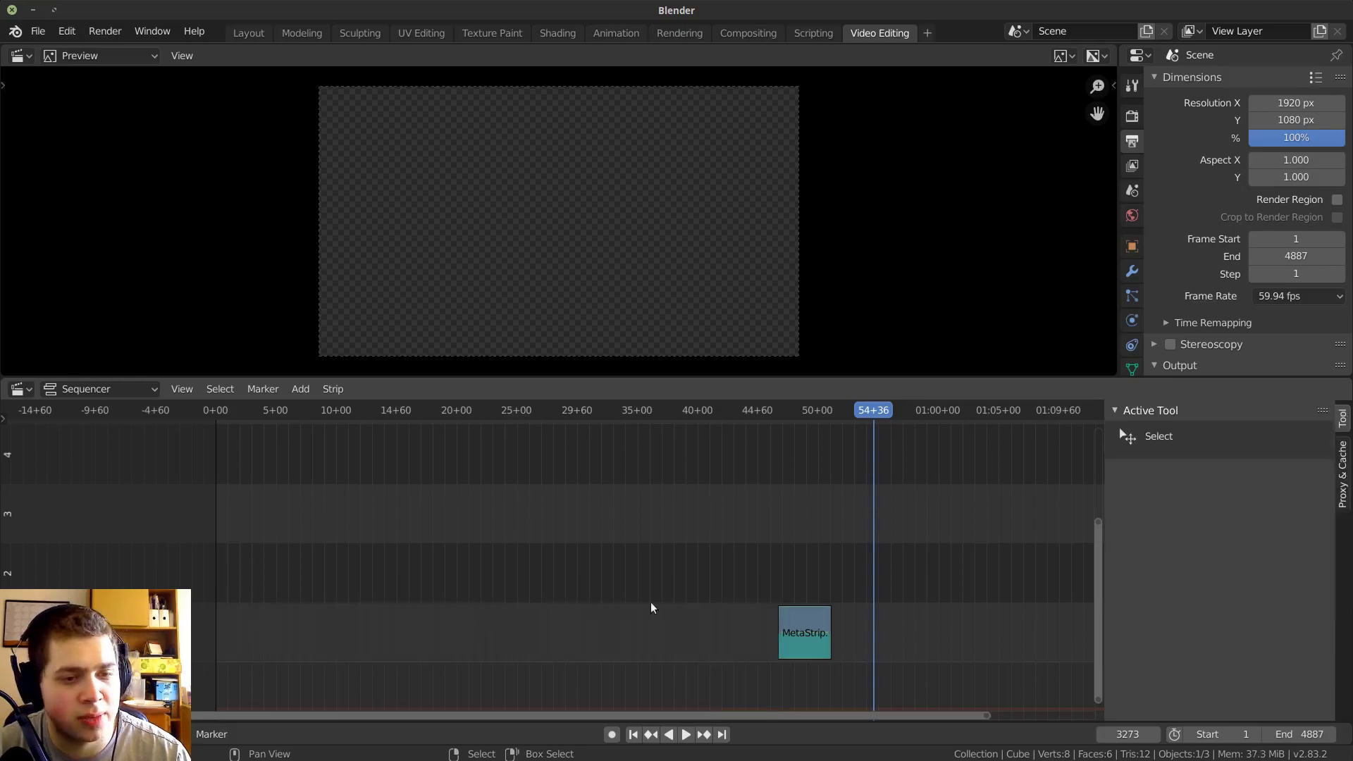
Step: Move the remaining short meta strip back along channel 1 to start at about frame 45
middle_click_drag(776, 610, 456, 615)
scroll(458, 620, "up", 6)
scroll(465, 647, "down", 2)
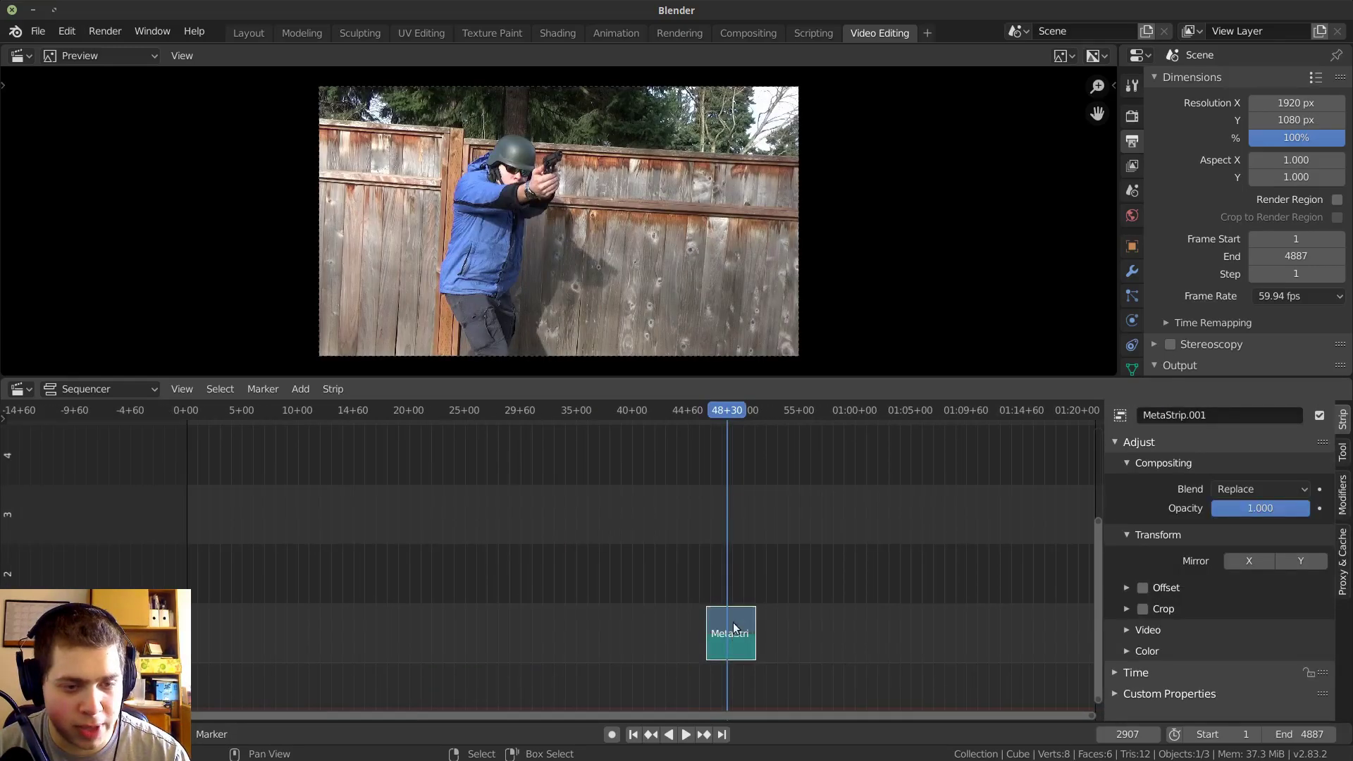
scroll(733, 629, "down", 4)
scroll(722, 608, "up", 2)
middle_click_drag(792, 596, 874, 617)
middle_click_drag(985, 613, 1011, 611)
key("g")
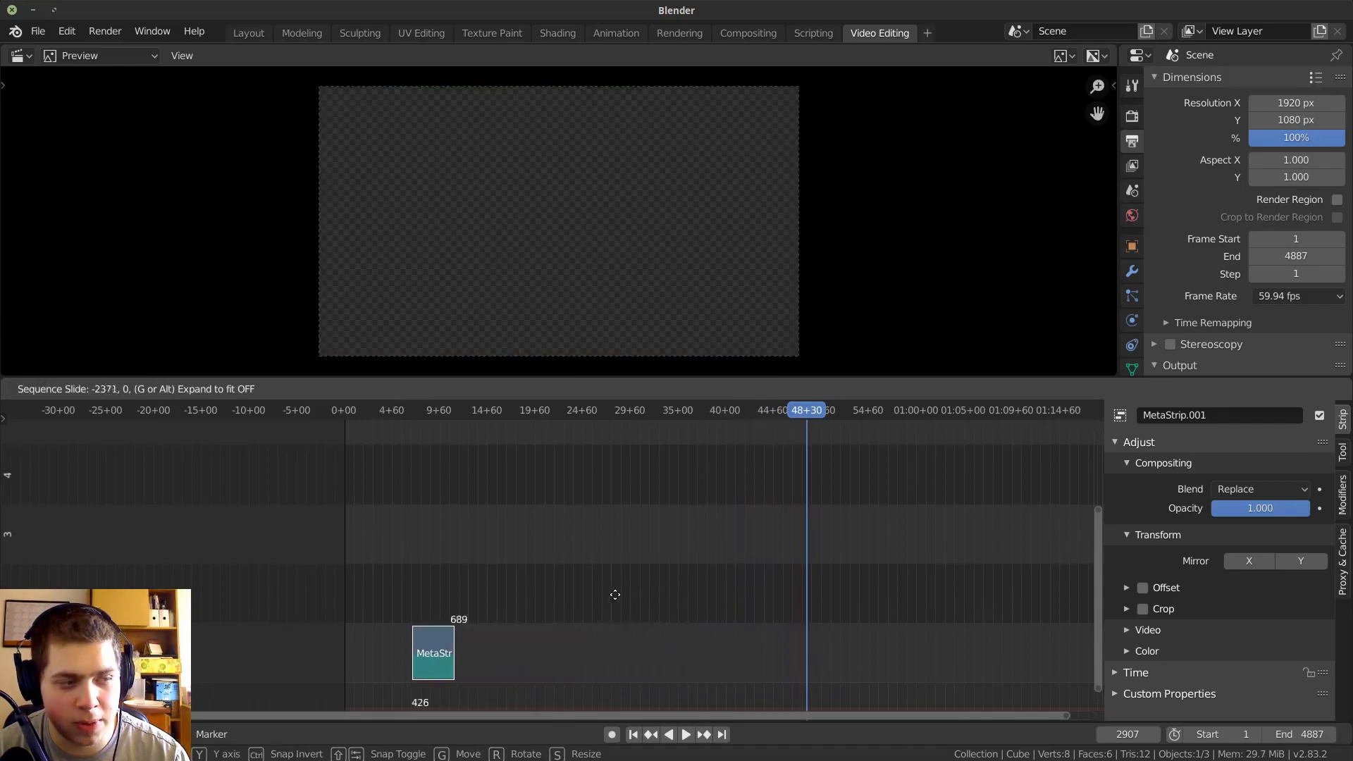
left_click(562, 602)
scroll(956, 615, "up", 3)
middle_click_drag(536, 613, 573, 653)
Step: Set the playhead to frame 0 and slide the meta strip so it starts at the scene's first frame
scroll(956, 615, "up", 5)
scroll(749, 667, "up", 6)
middle_click_drag(864, 641, 734, 627)
scroll(734, 627, "up", 6)
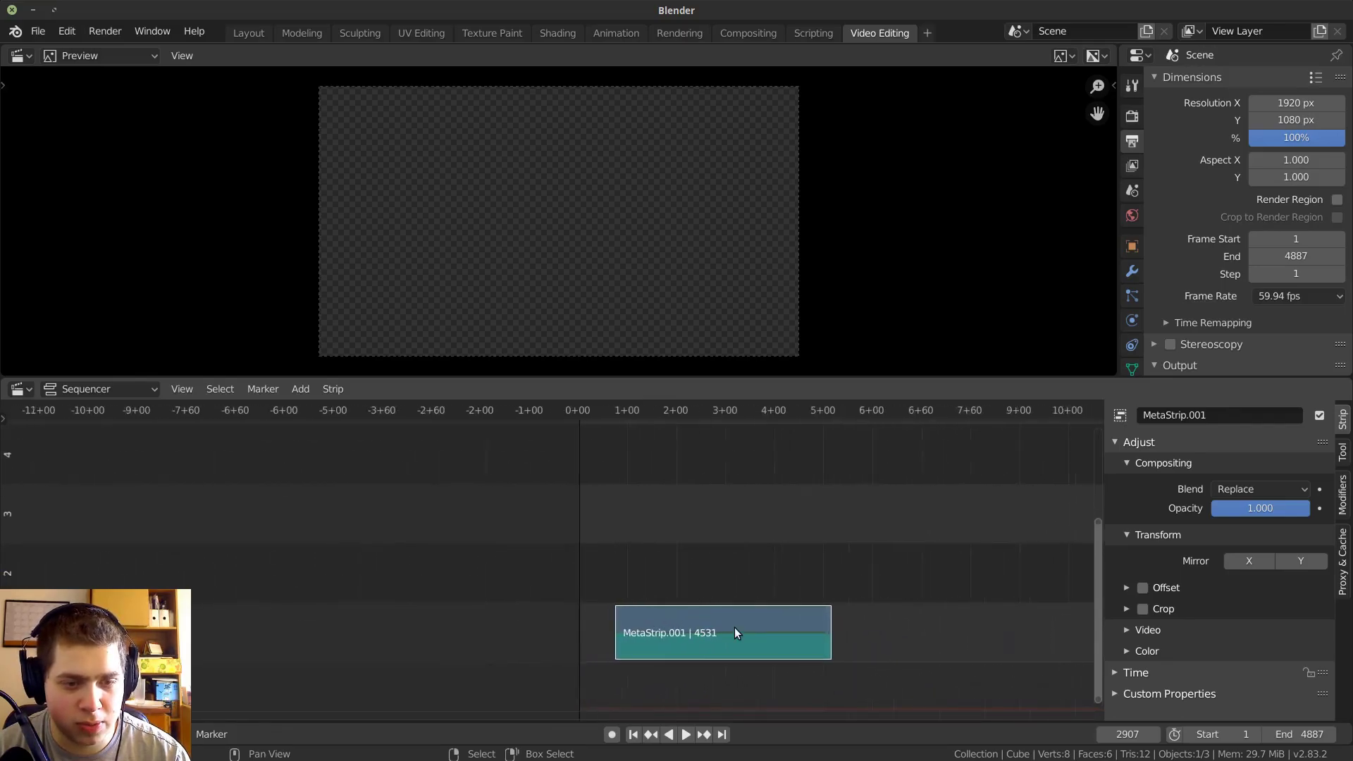
scroll(734, 627, "up", 3)
left_click_drag(665, 593, 578, 607)
scroll(771, 612, "up", 8)
middle_click_drag(826, 612, 785, 612)
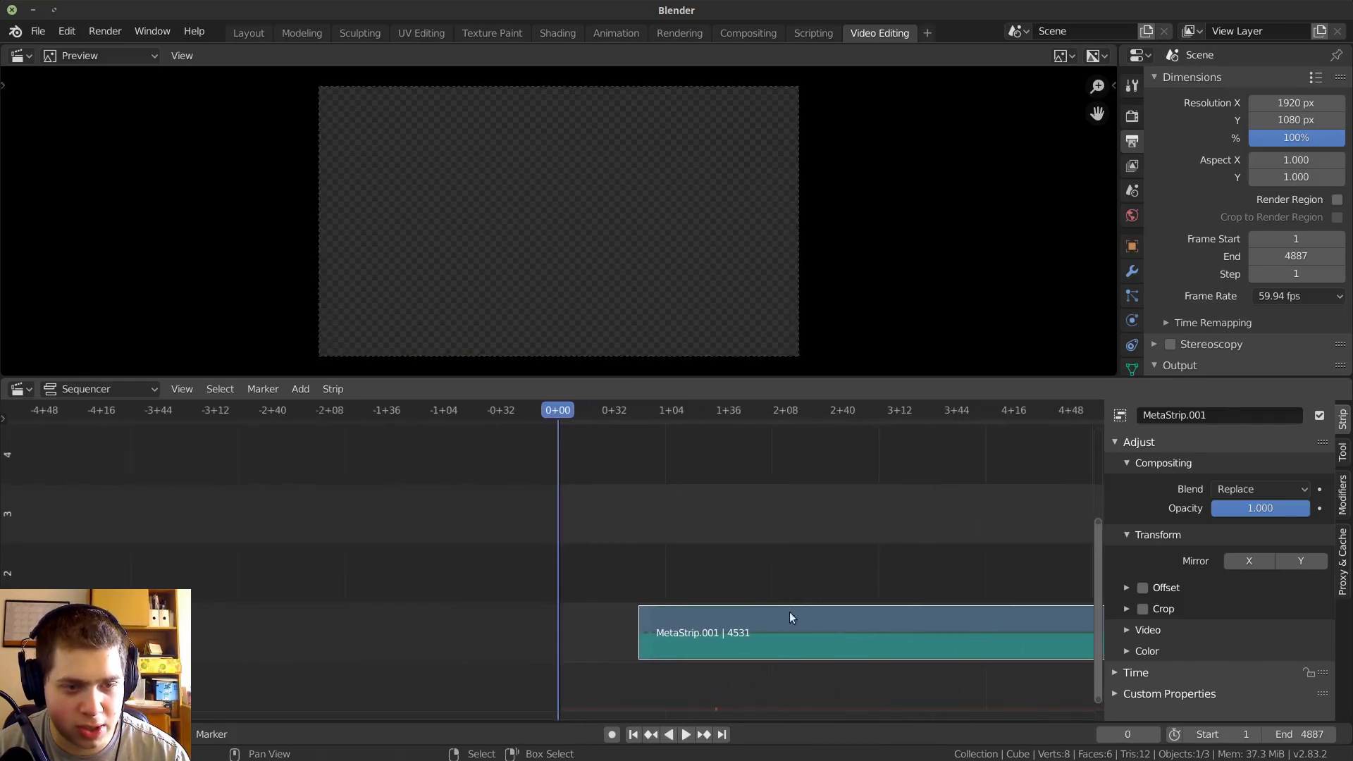
key("g")
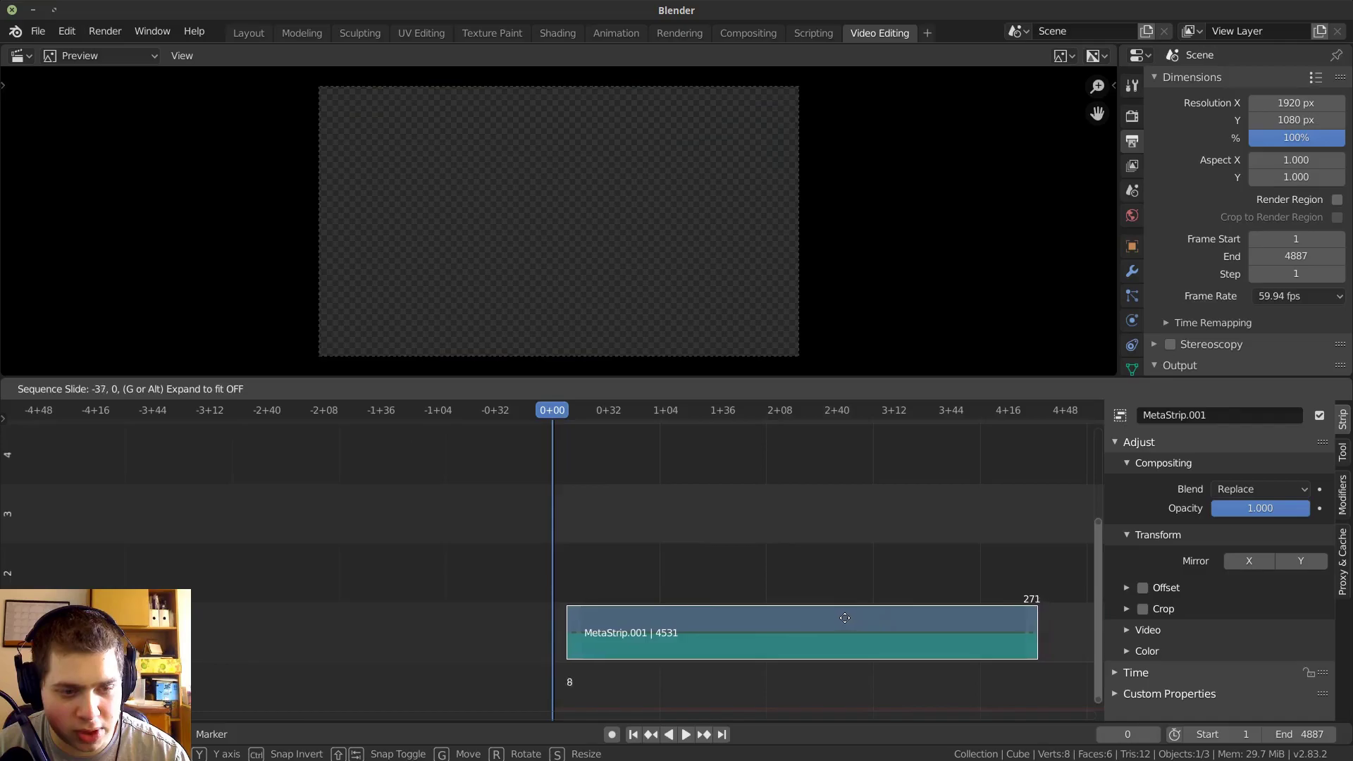
left_click(836, 619)
scroll(820, 614, "up", 5)
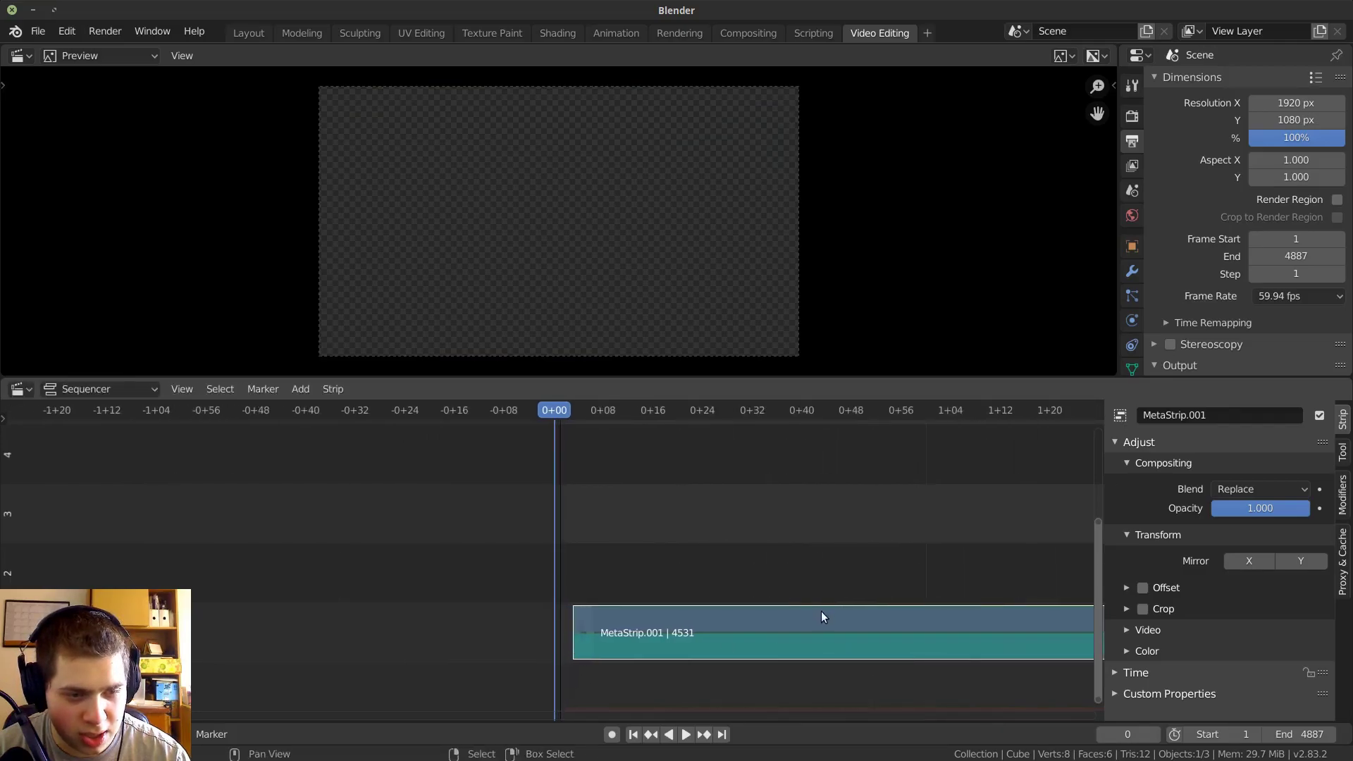
key("g")
left_click(802, 629)
Step: Play the repositioned clip and stop with the playhead at frame 249, where the person has left the shot
mouse_move(803, 628)
middle_mouse_down("ctrl")
mouse_move(696, 618)
mouse_move(848, 608)
mouse_move(802, 606)
middle_mouse_up("ctrl")
key("space")
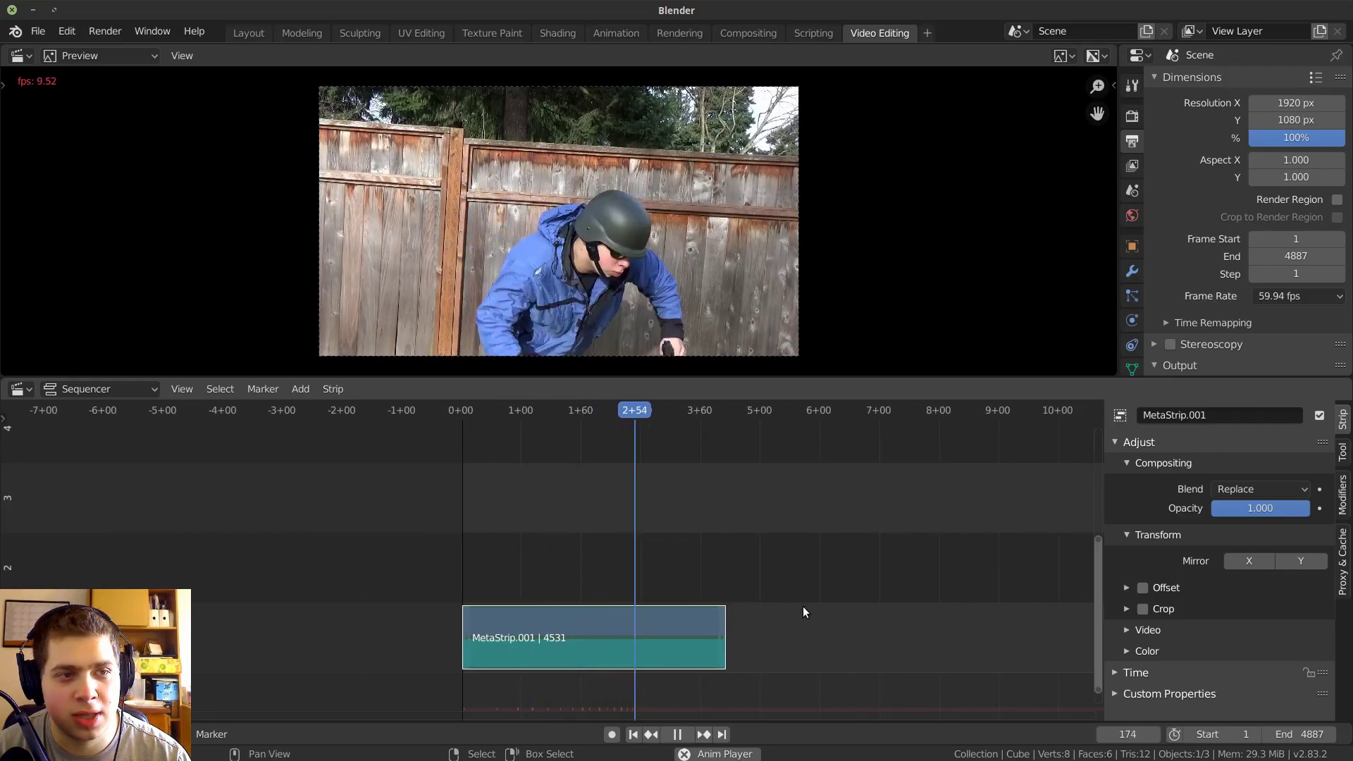
key("space")
middle_click_drag(805, 608, 571, 597)
scroll(636, 577, "up", 18)
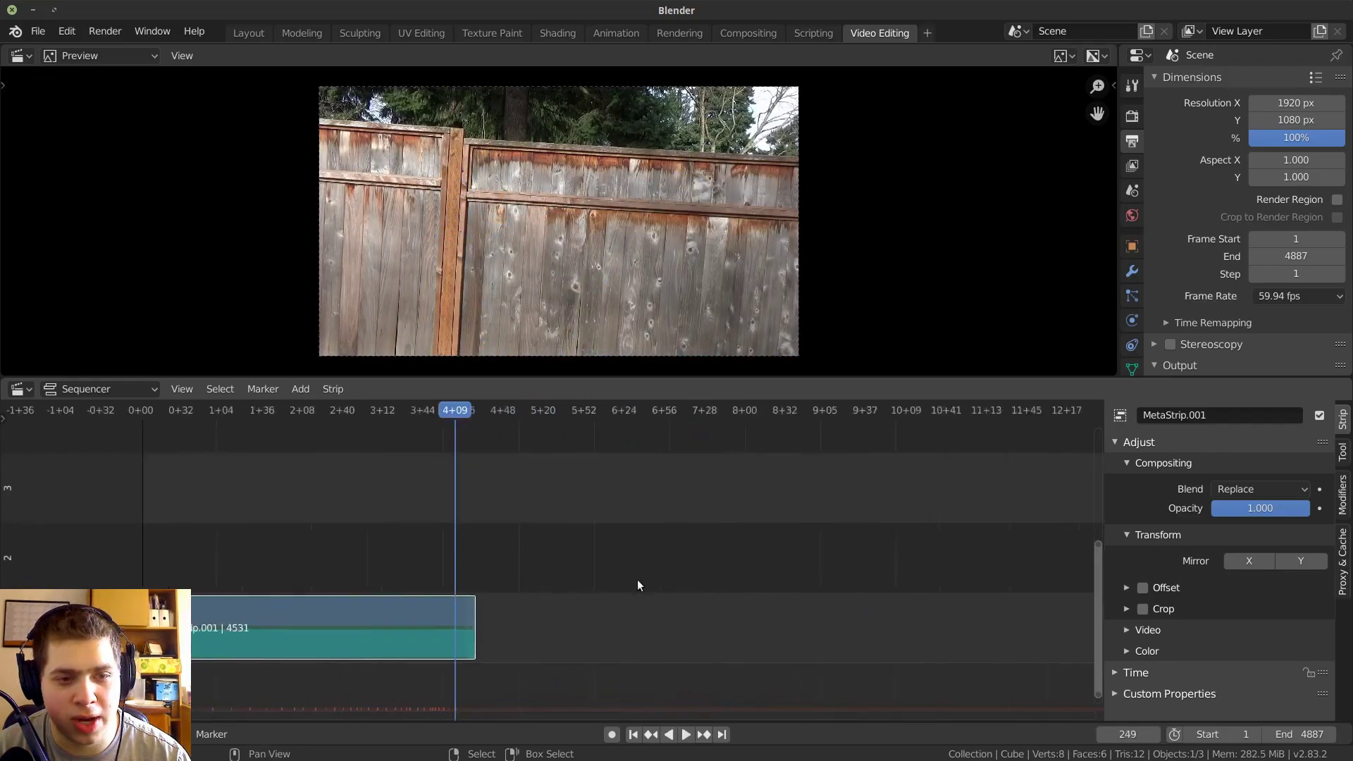
Step: Trim the end of the meta strip back to the playhead at frame 249
middle_click_drag(388, 646, 623, 662)
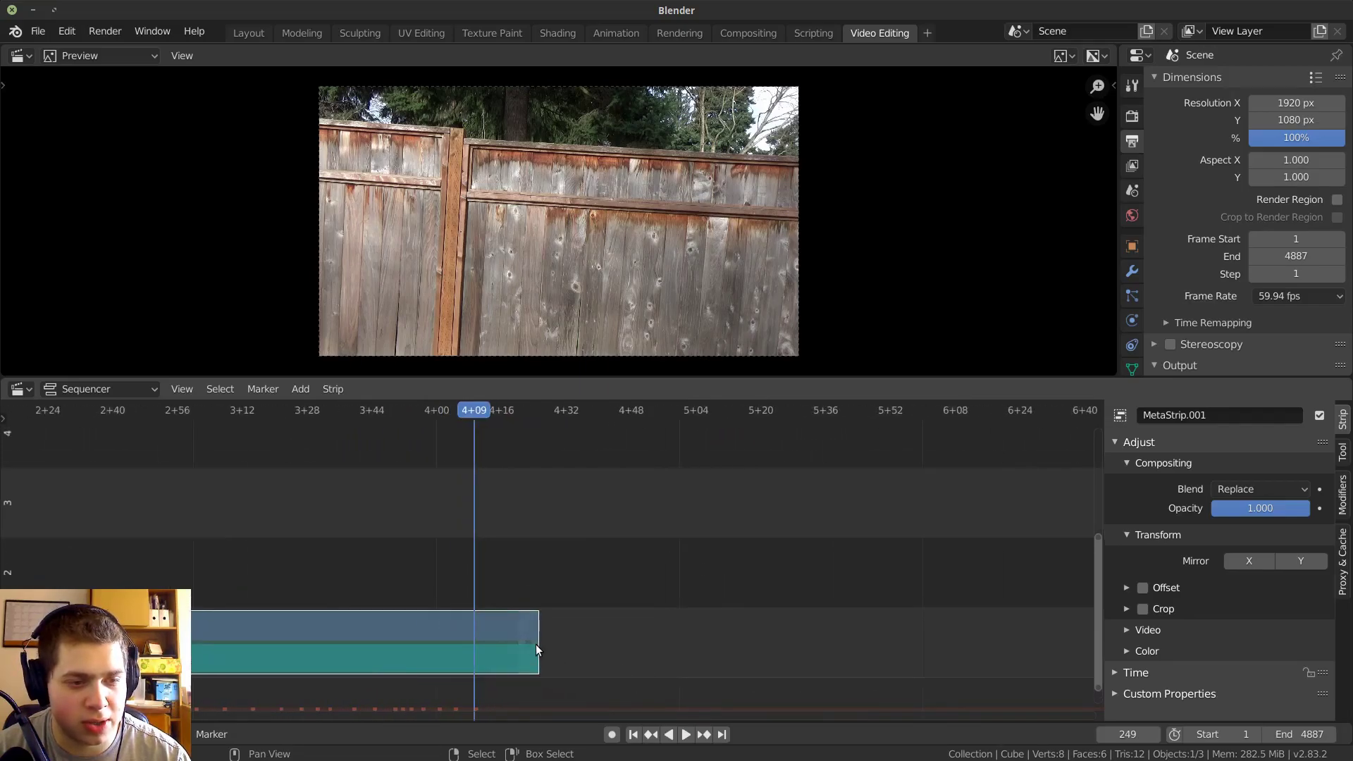
left_click_drag(531, 645, 466, 642)
scroll(593, 649, "down", 5)
middle_click_drag(594, 649, 683, 656)
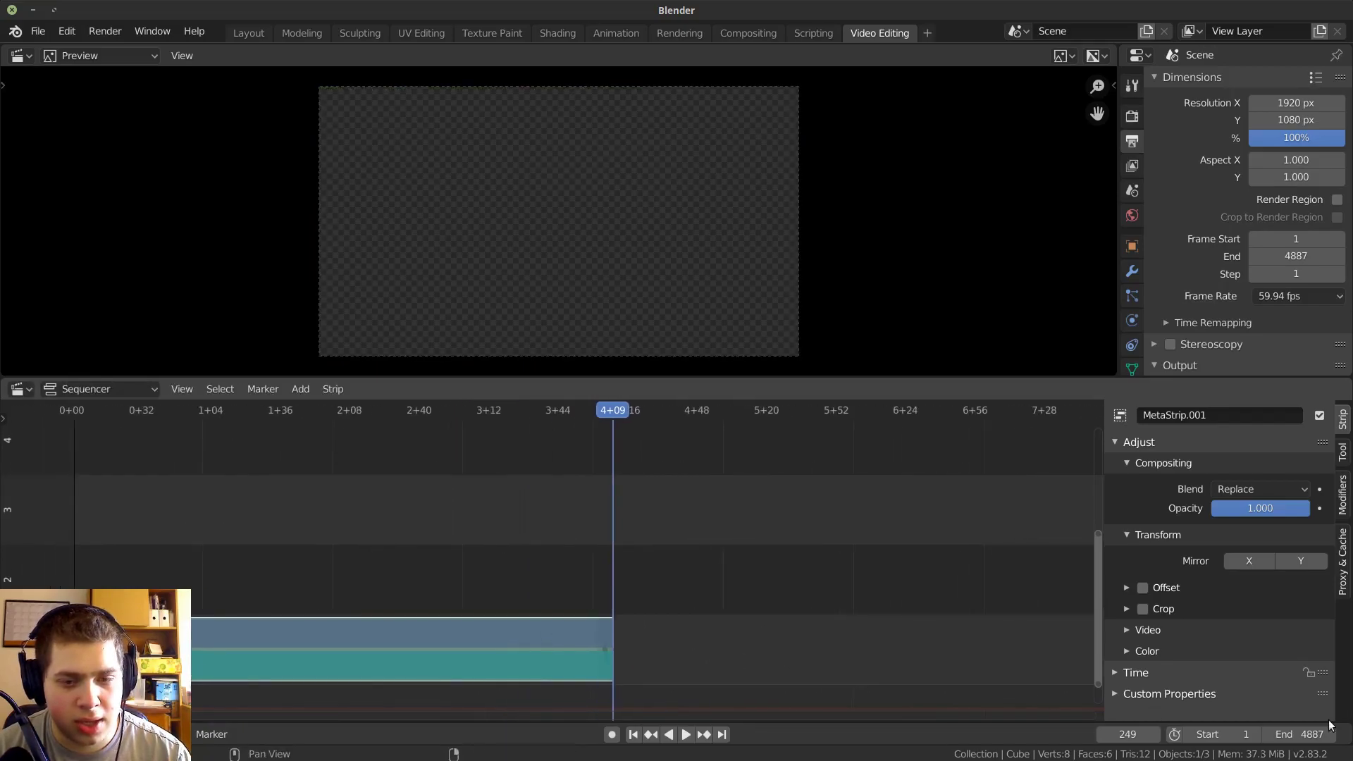
Step: Set the scene's end frame to 248 to match the end of the trimmed strip
mouse_move(1312, 735)
left_mouse_down()
mouse_move(1139, 735)
mouse_move(1172, 735)
left_mouse_up()
key("Home")
left_click(1330, 734)
left_click(1330, 735)
left_click(1331, 734)
left_click(1331, 735)
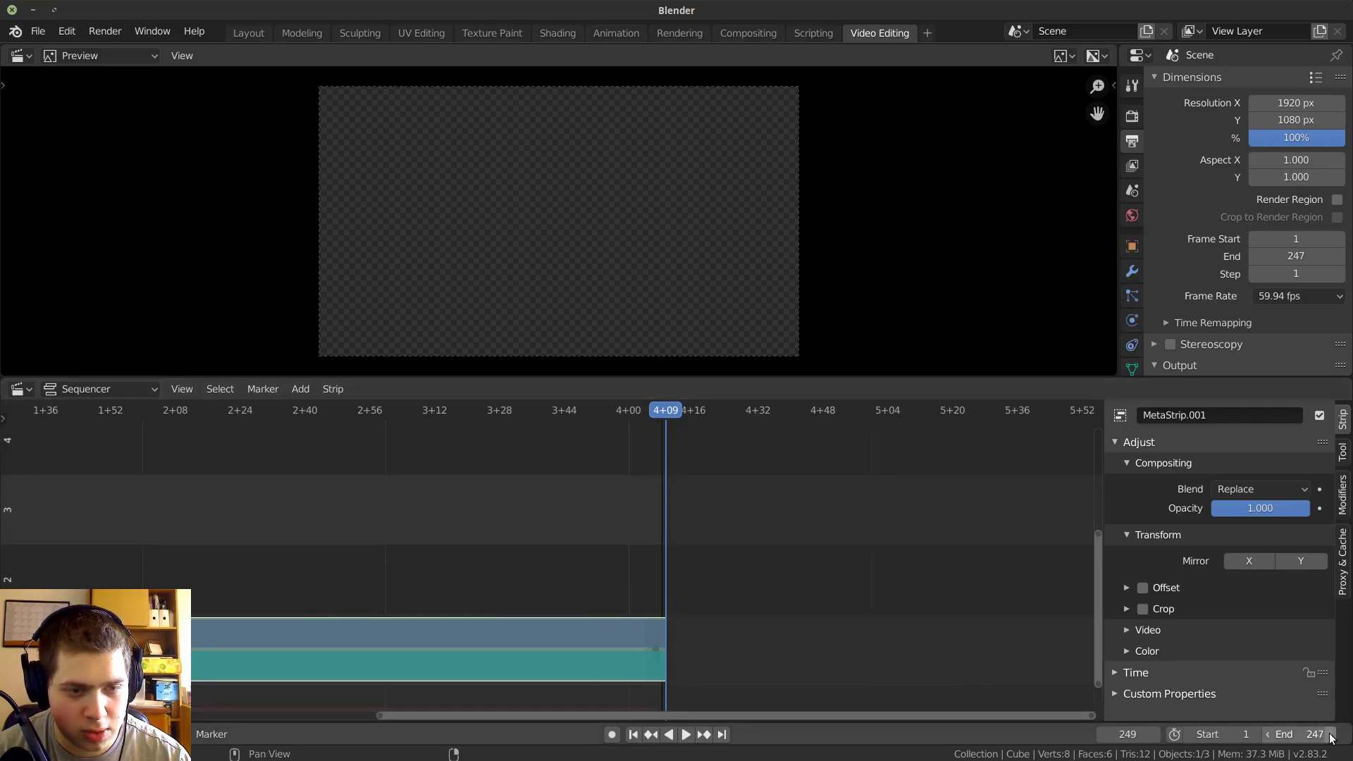
left_click(1331, 735)
Step: Play the trimmed clip from the start to review it, and pause at frame 164
scroll(736, 624, "down", 9)
left_click_drag(743, 625, 755, 626)
scroll(705, 631, "down", 2)
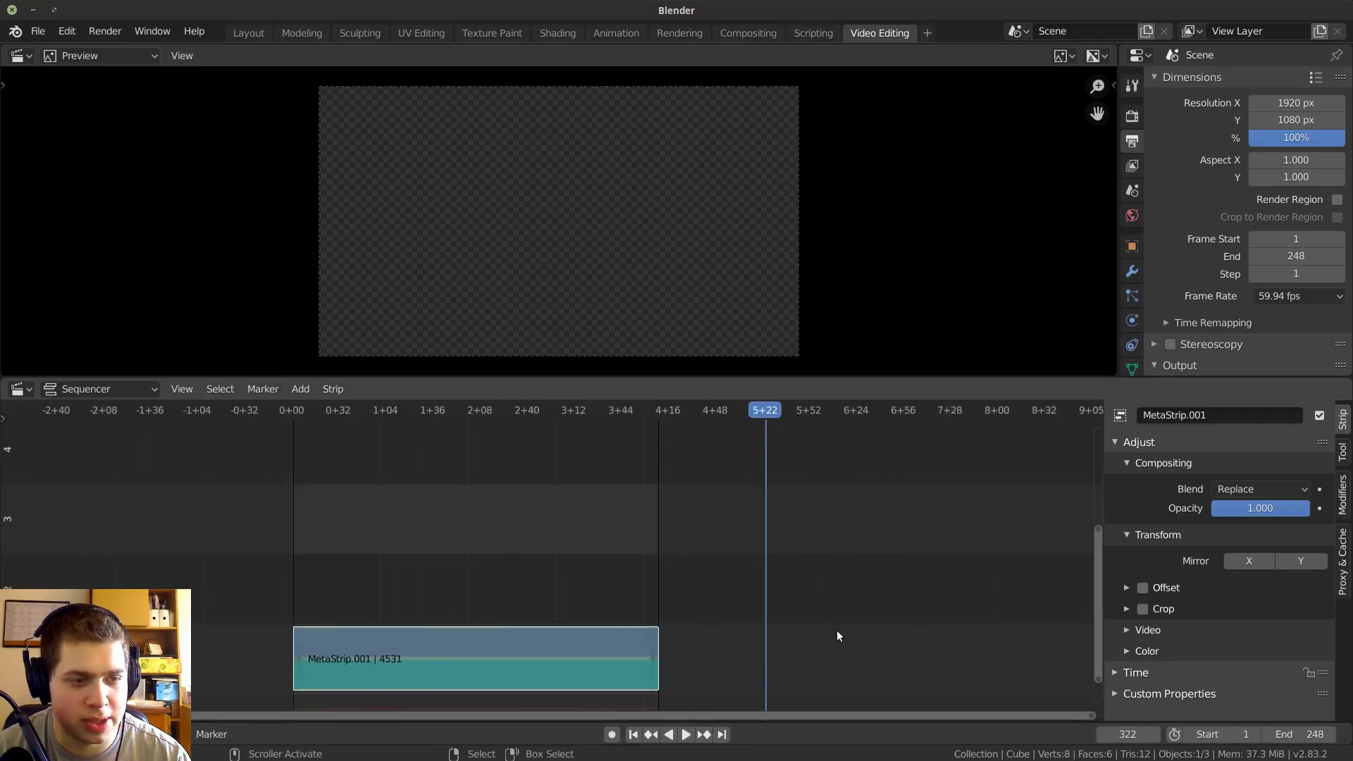
key("space")
scroll(811, 571, "down", 1)
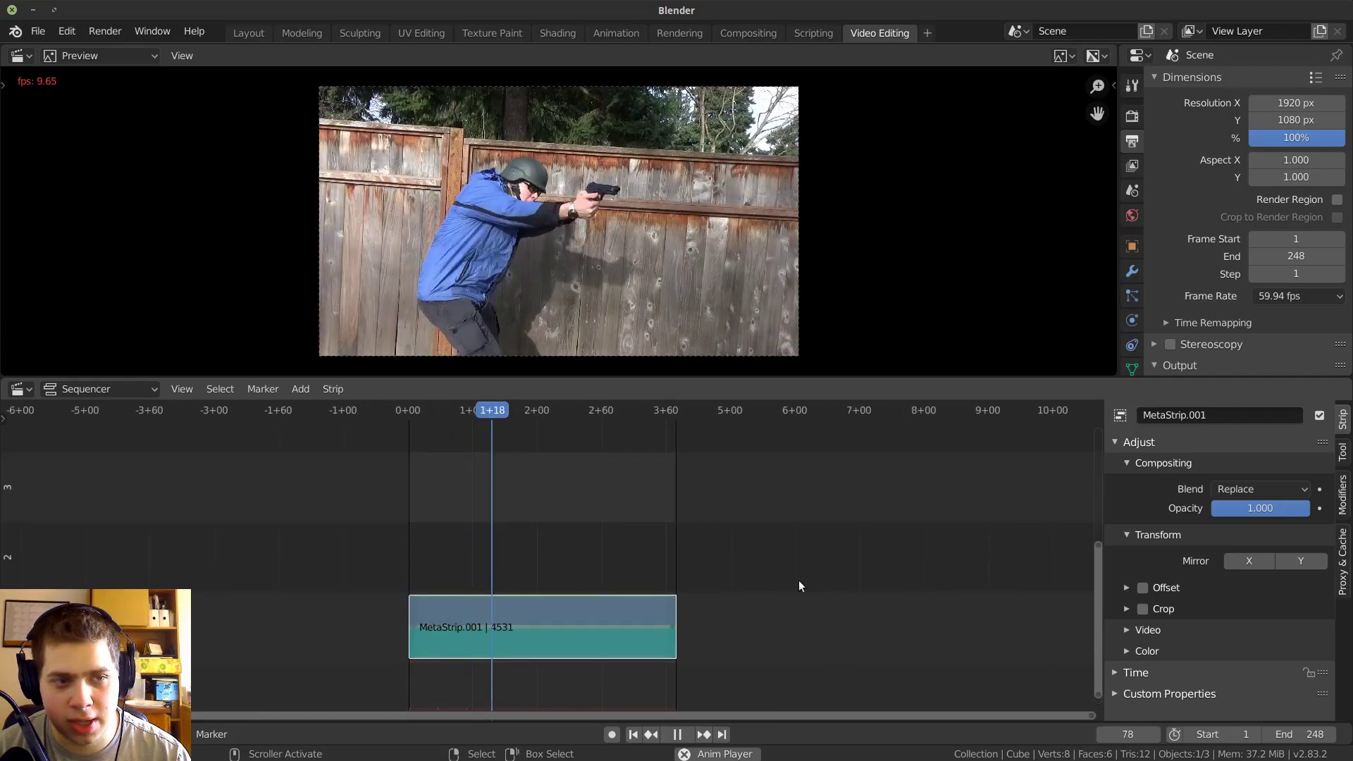
scroll(775, 571, "up", 2)
scroll(709, 562, "up", 2)
key("space")
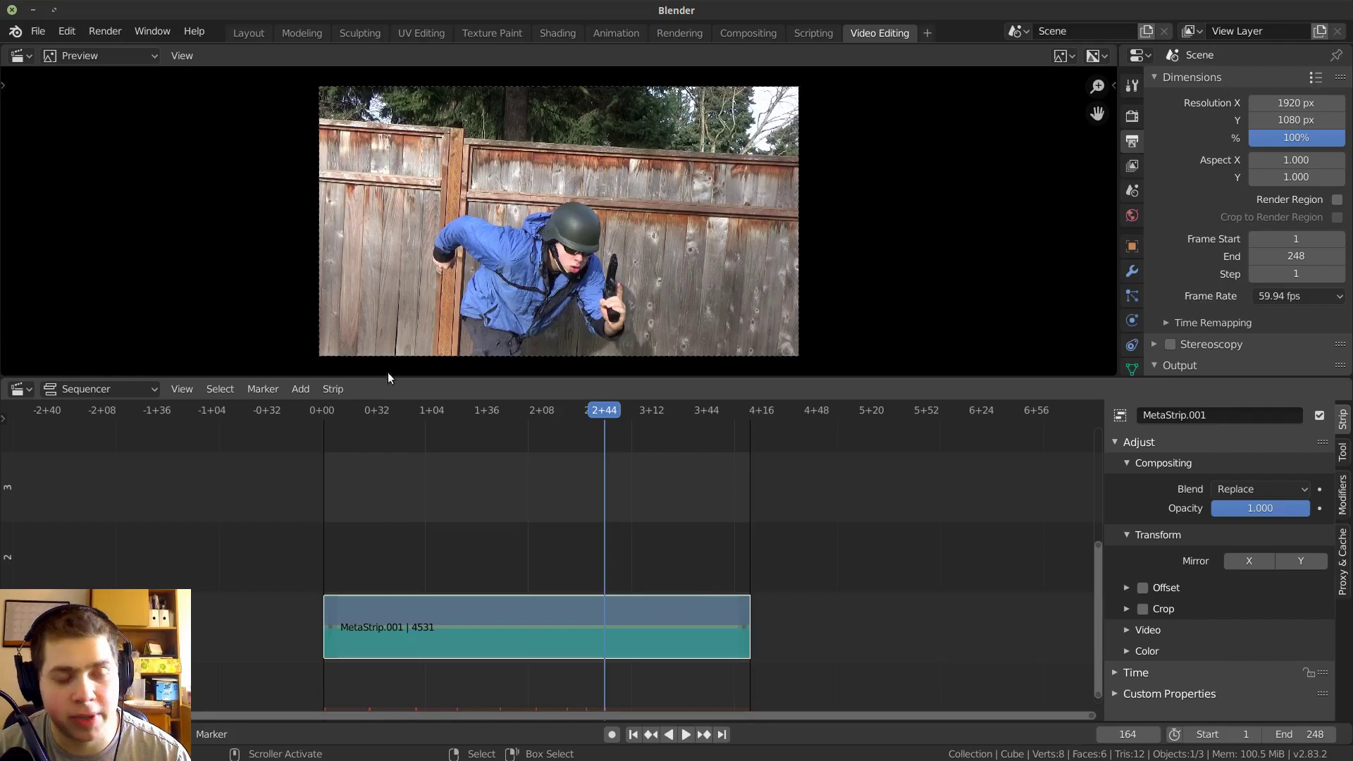
Step: Save the project as Tutorial.blend in the Gunshot Tutorial/Youtube folder, and save it once more
left_click(36, 32)
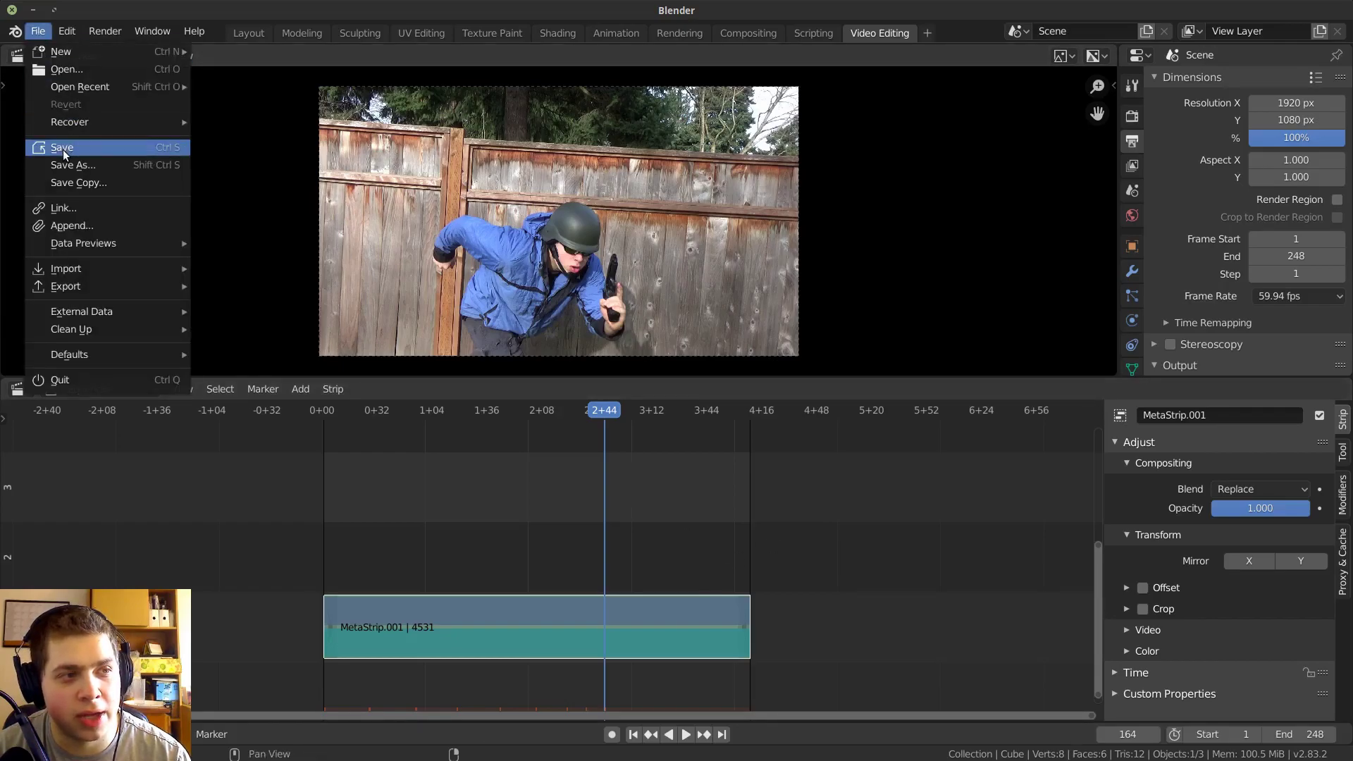
middle_click_drag(580, 537, 594, 543)
key("ctrl+s")
left_click(299, 726)
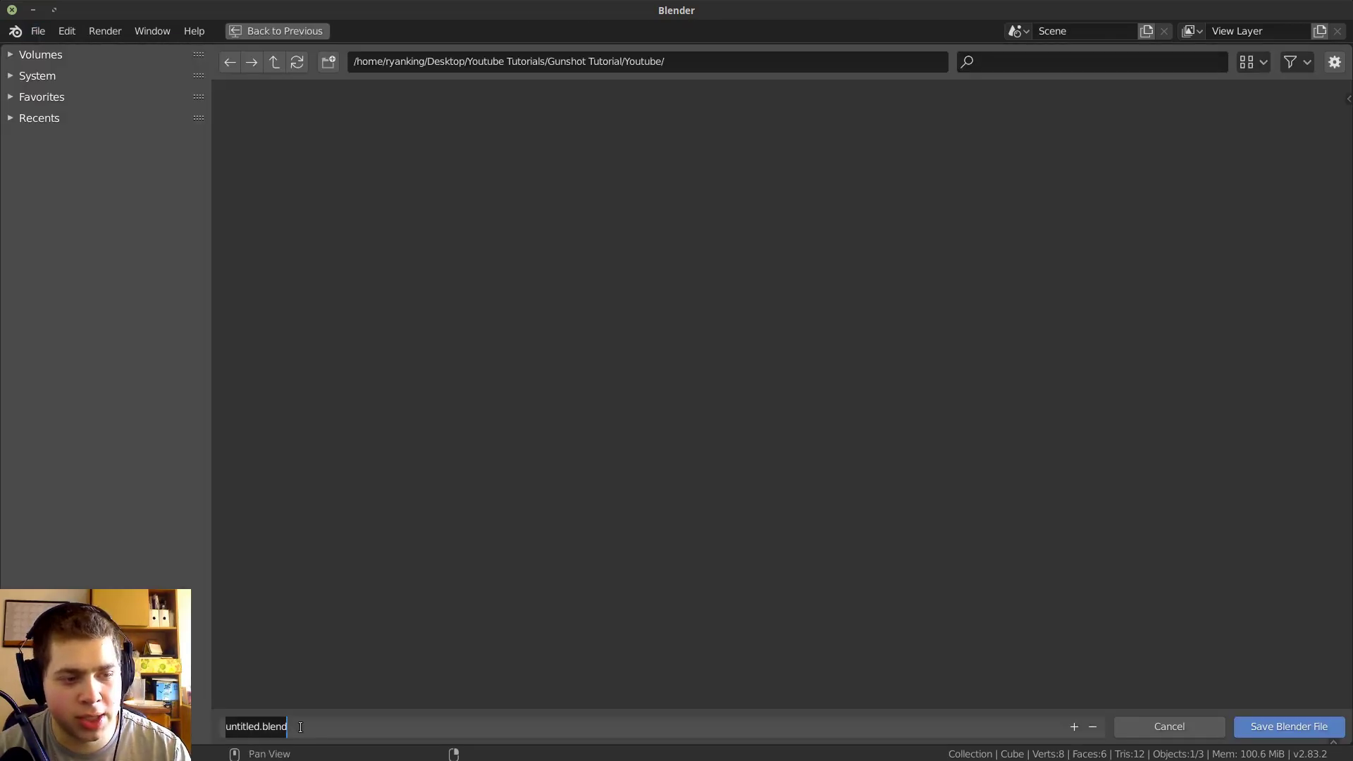
type("Tu")
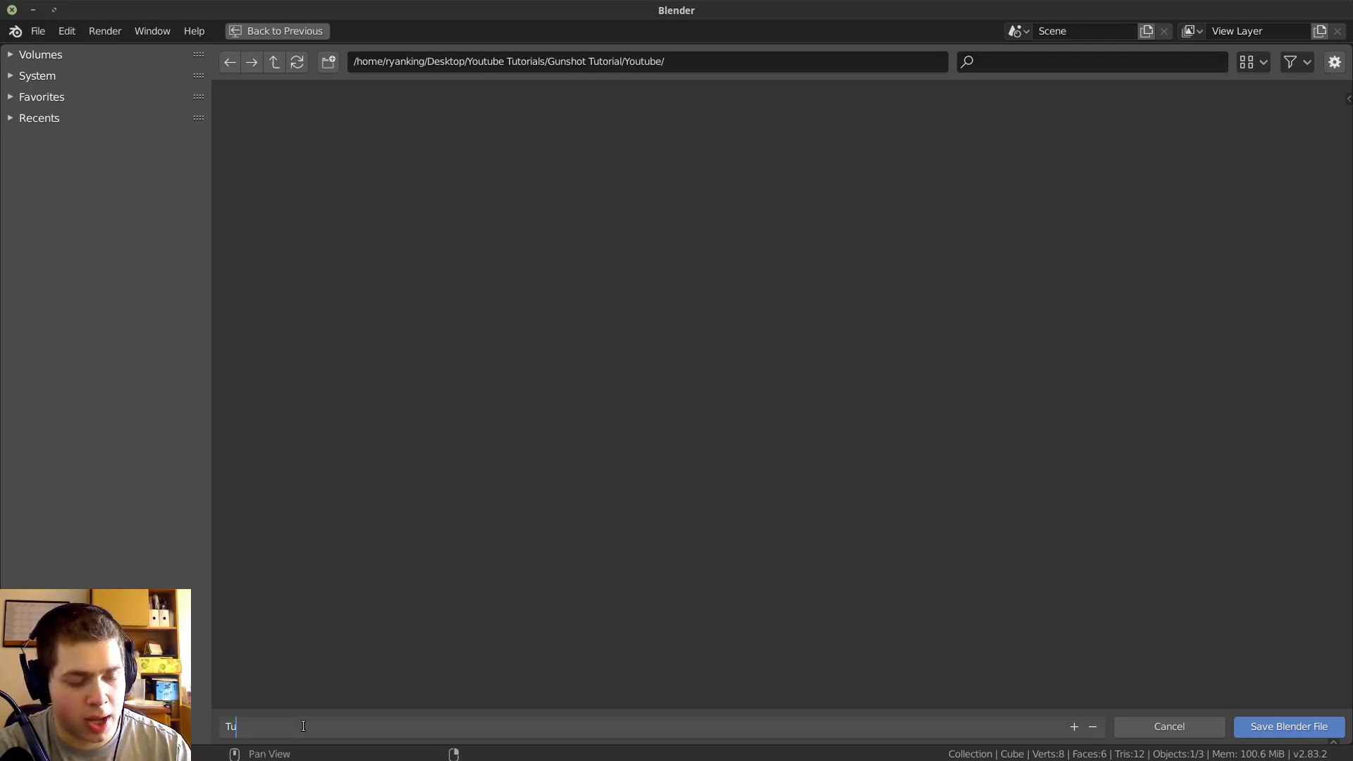
type("torial")
key("Return")
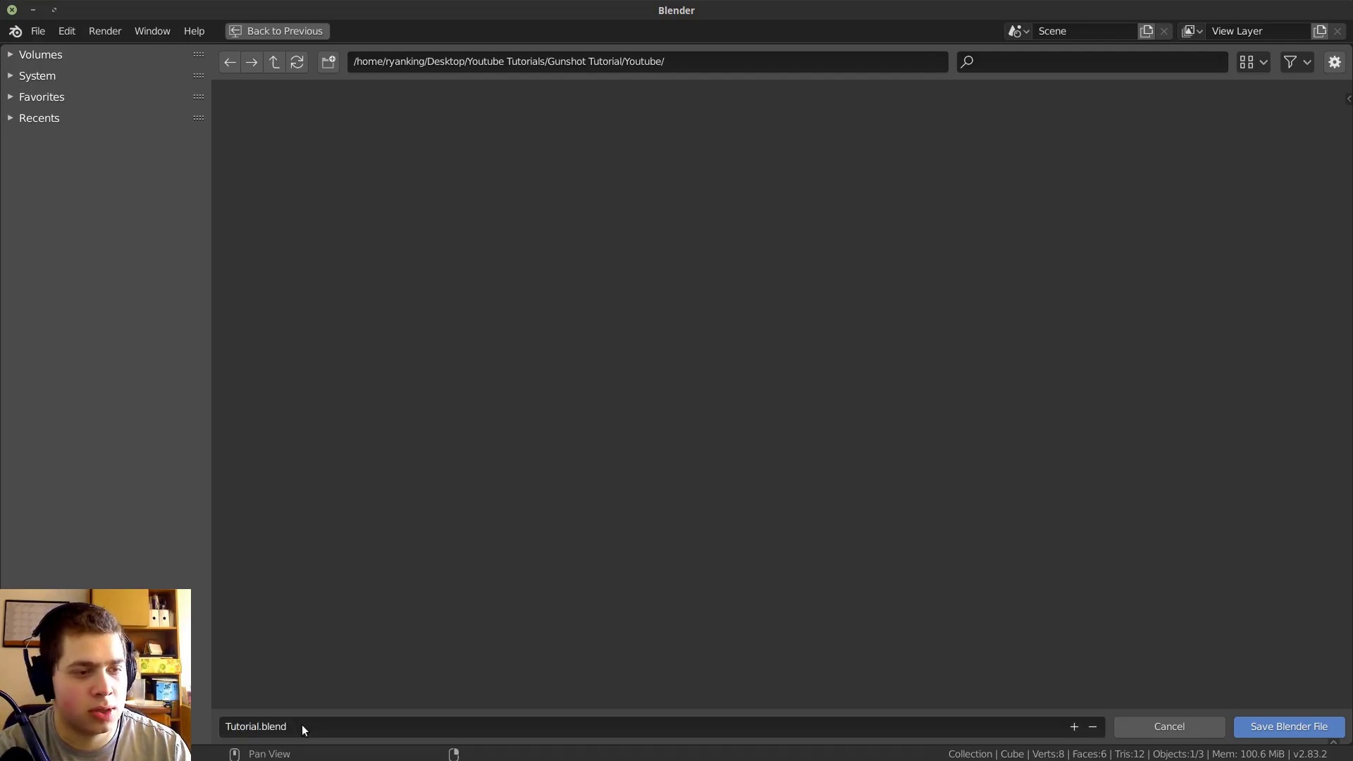
left_click(1312, 727)
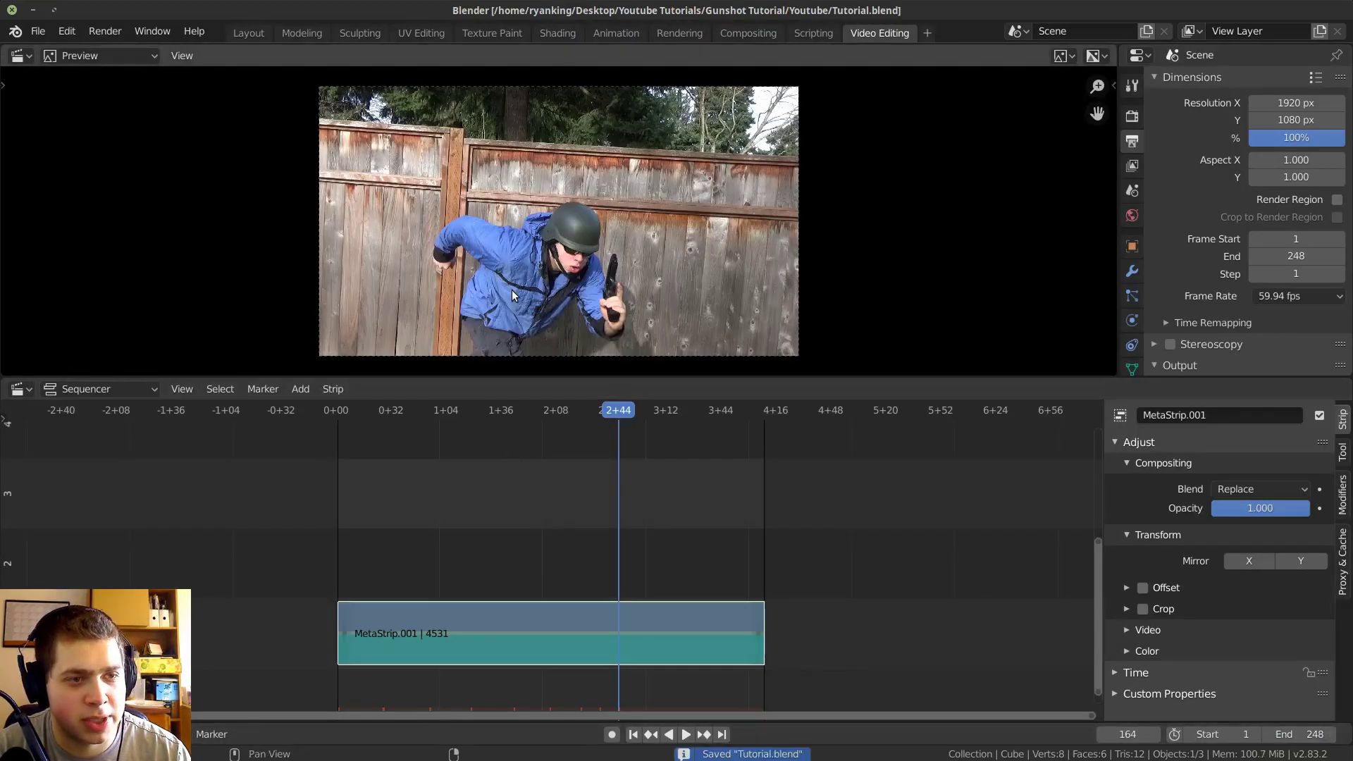
left_click(38, 31)
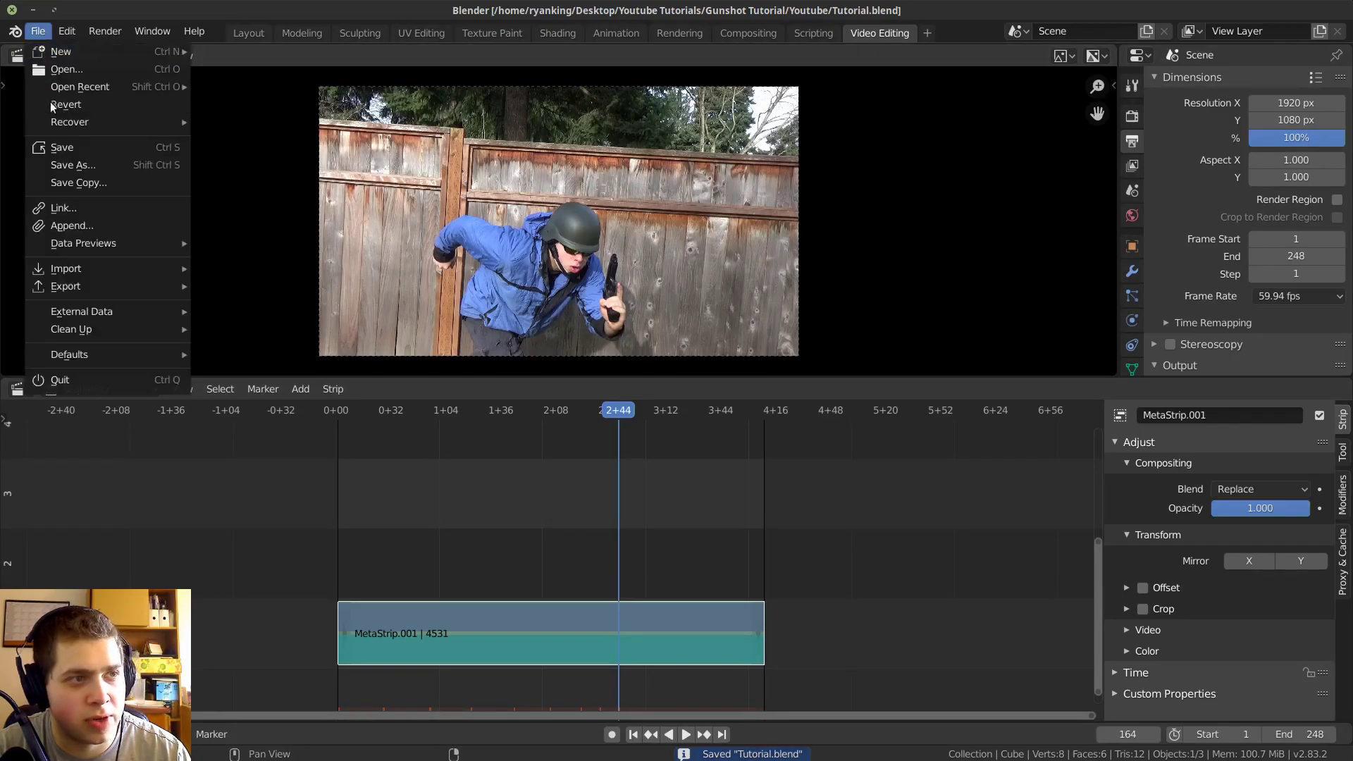
left_click(68, 150)
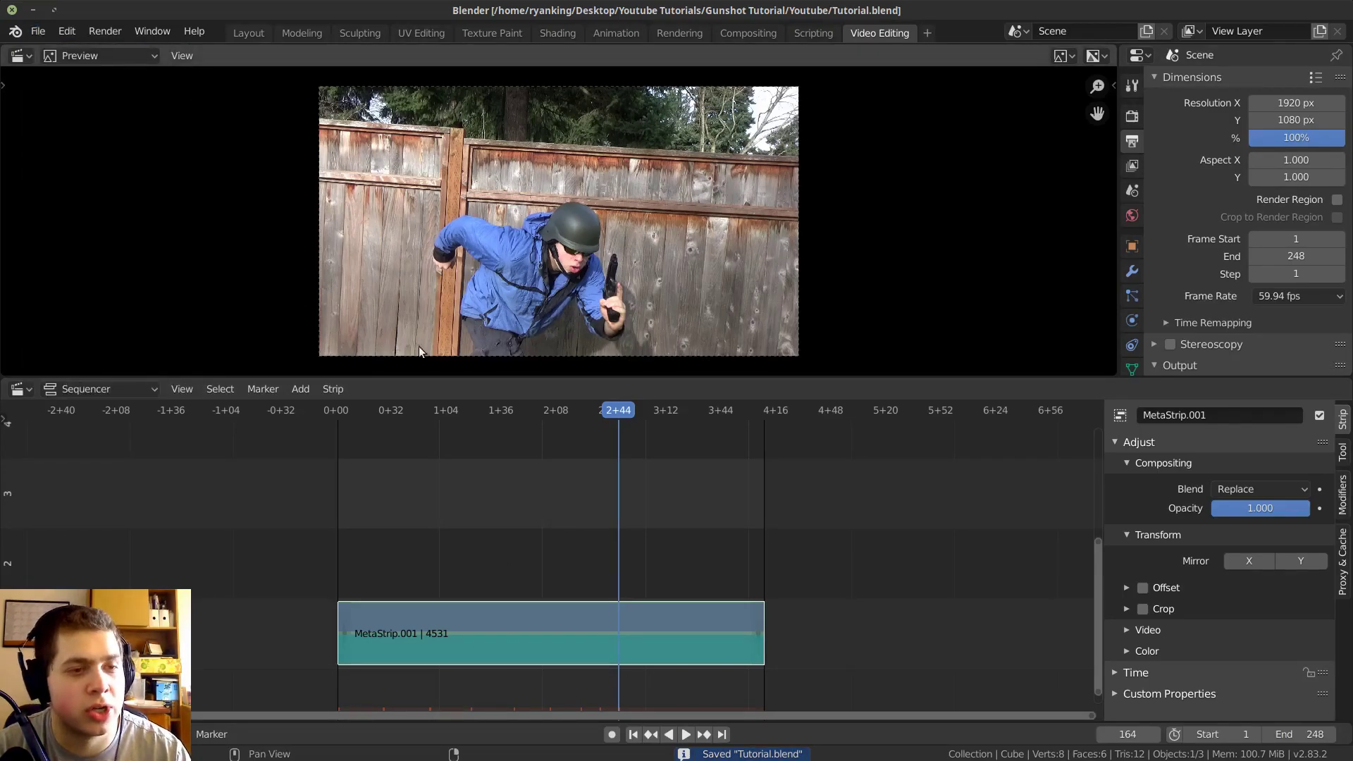
Step: Preview the magnum muzzle flash clips in the video player, then add footagecrate-muzzleflash-magnum-side-1.mov on channel 2 at frame 164 in Blender
scroll(568, 538, "up", 2)
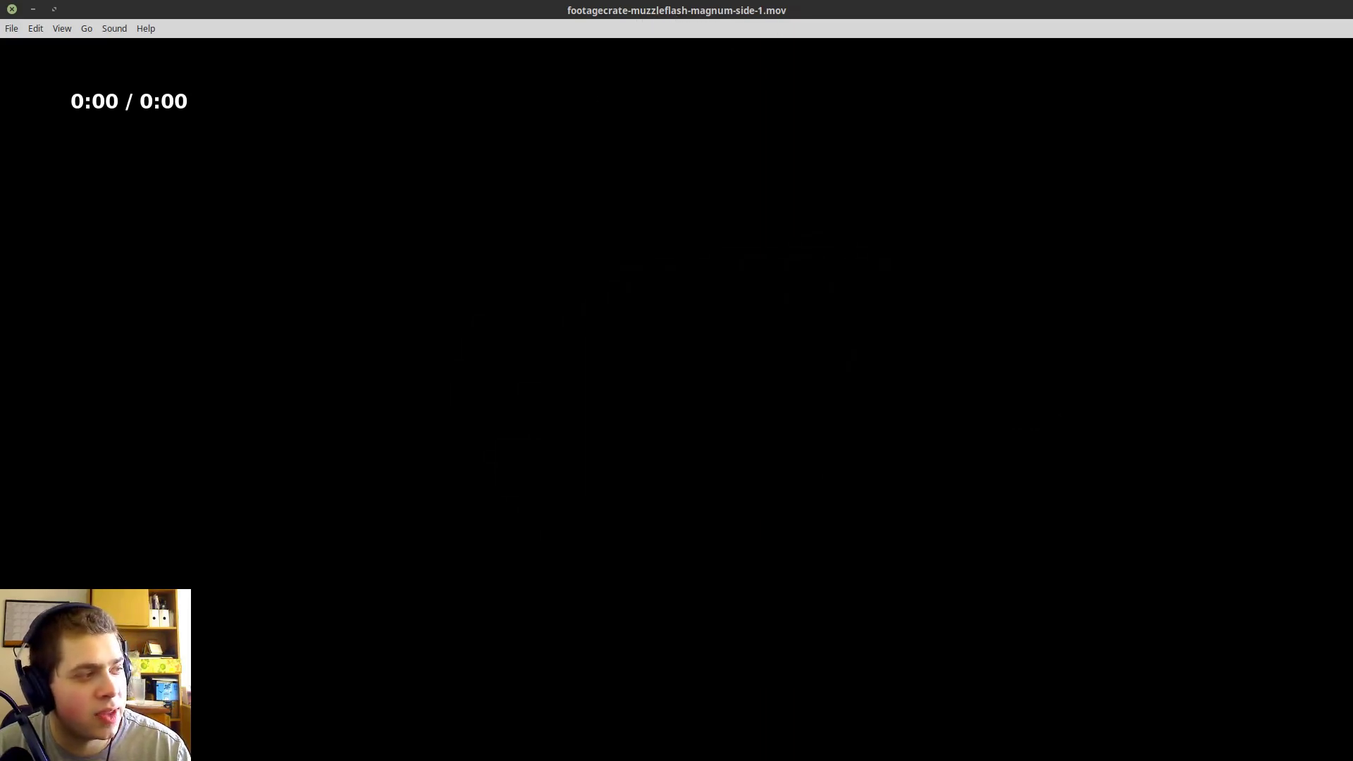
key("n")
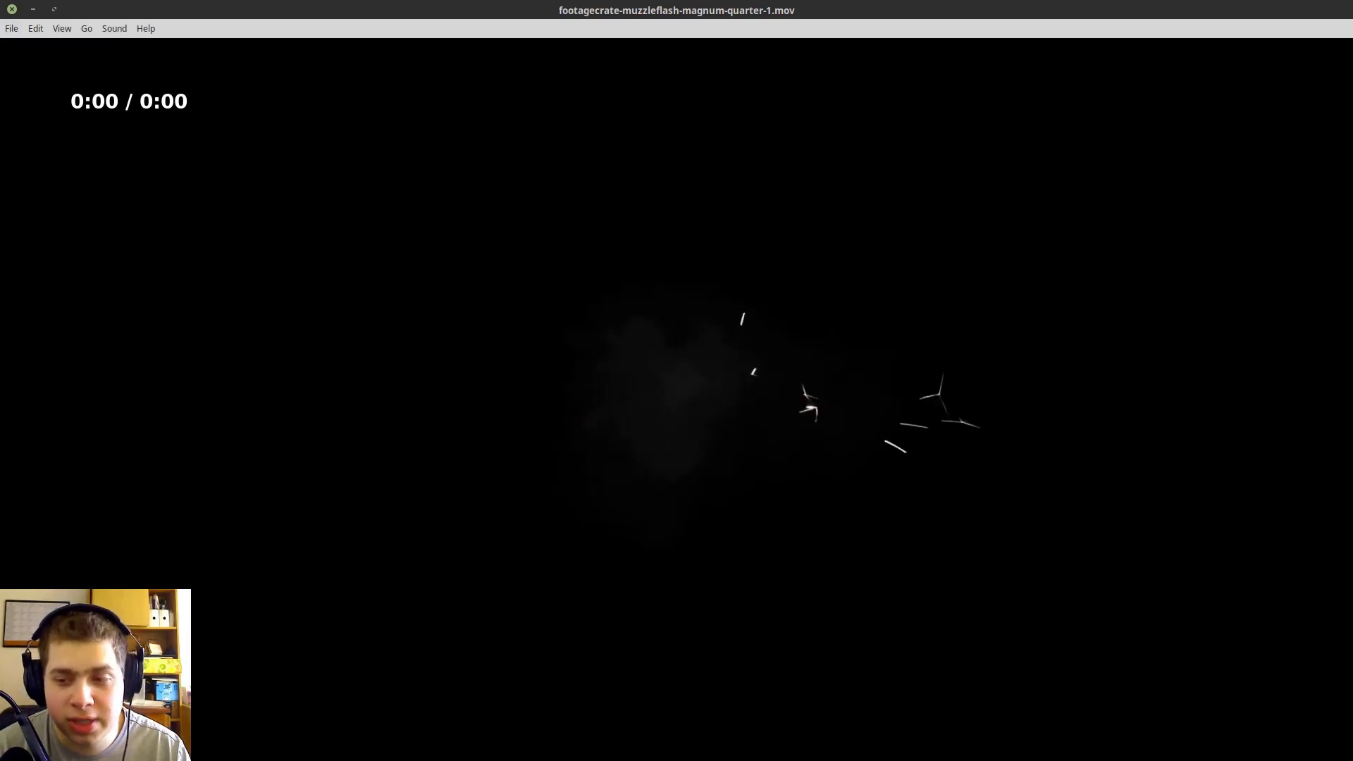
key("alt+Tab")
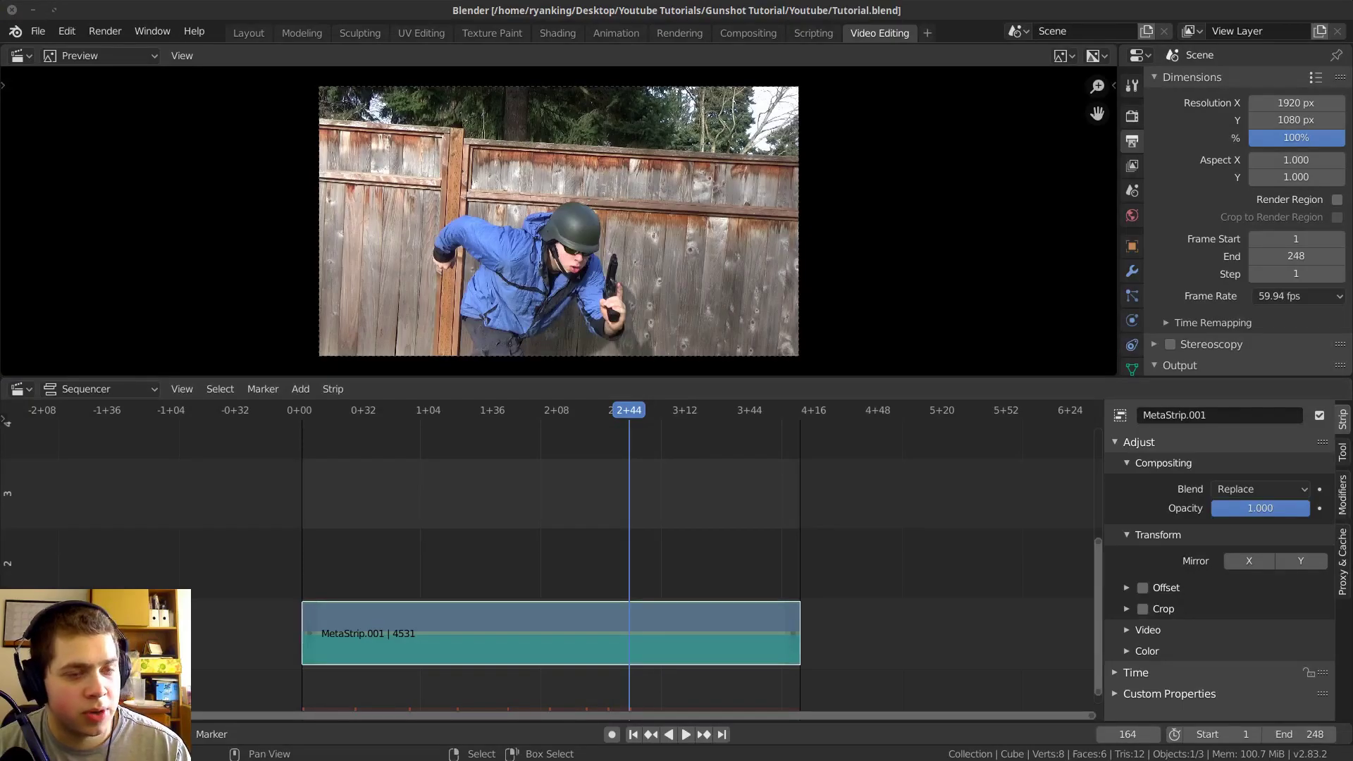
left_click_drag(71, 472, 641, 515)
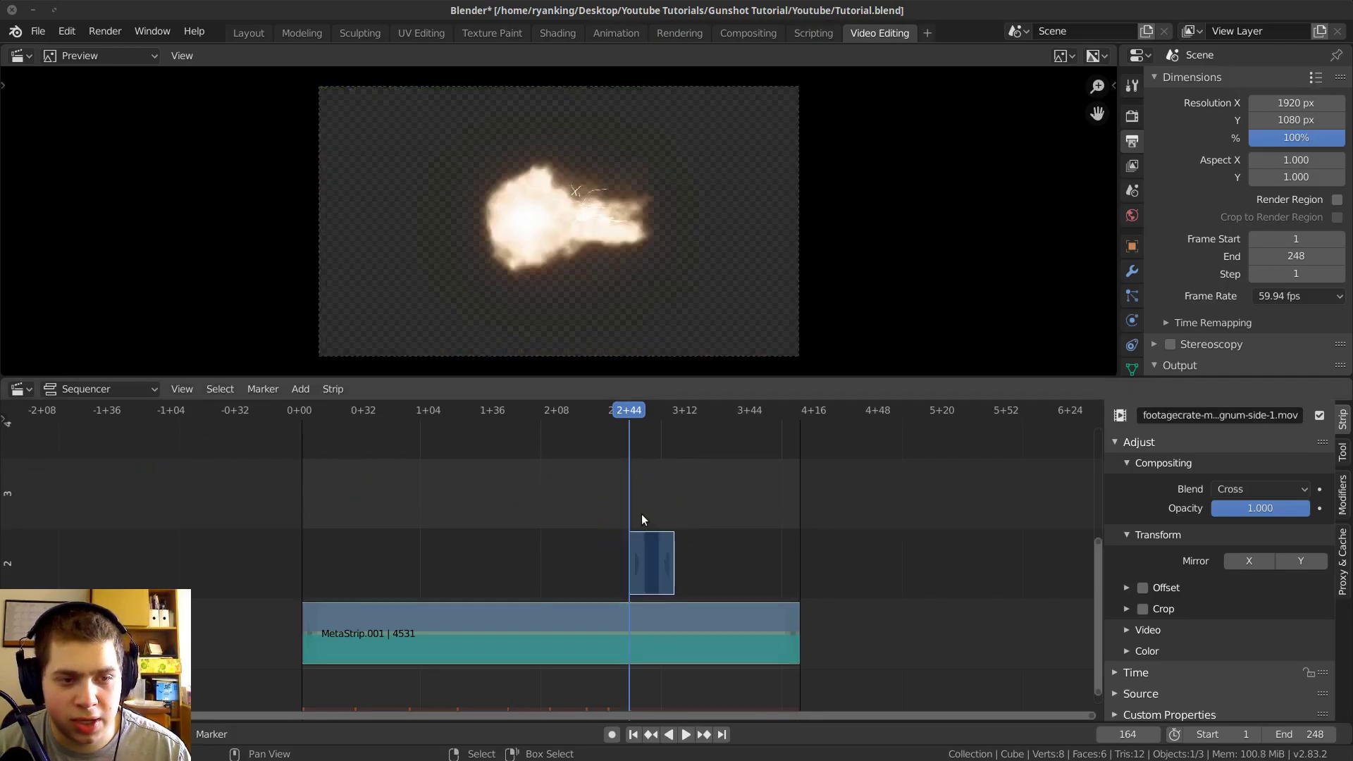
scroll(588, 146, "up", 4)
scroll(691, 493, "up", 9)
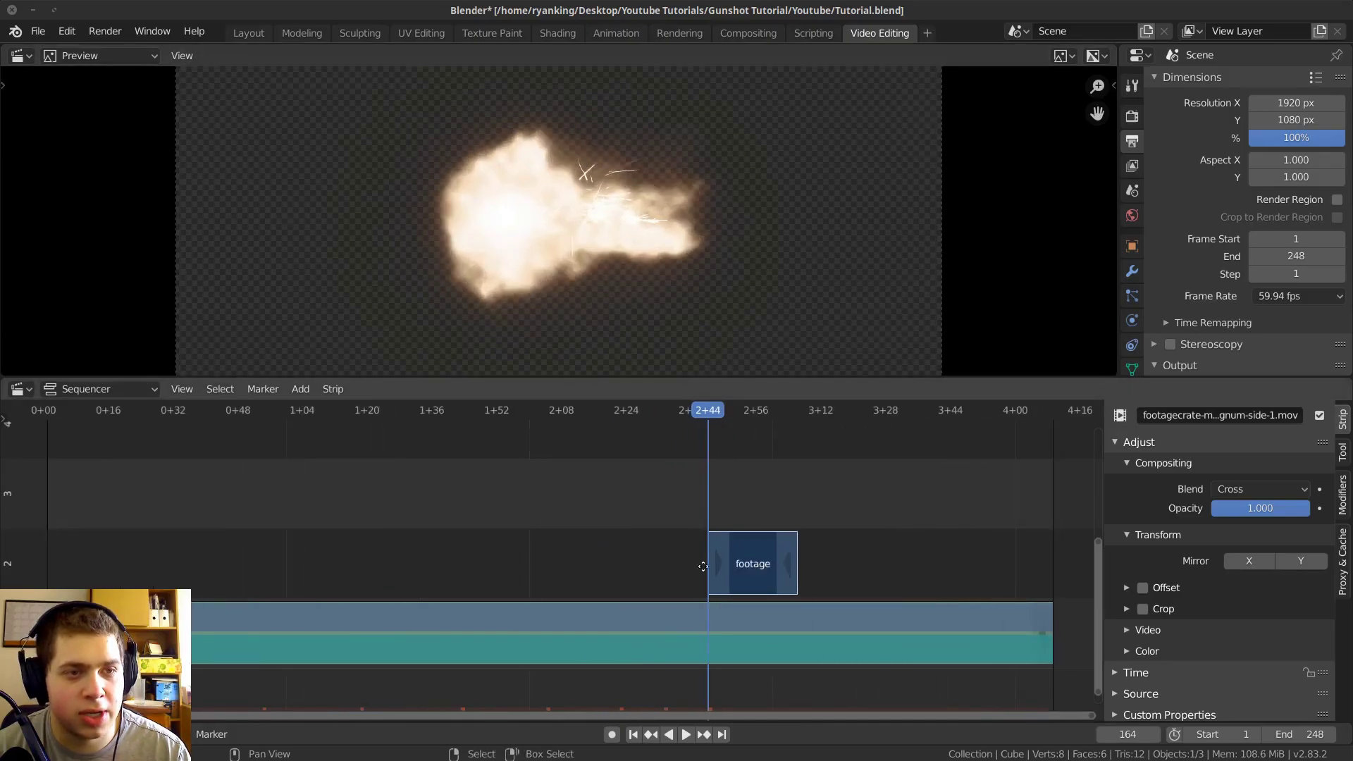
Step: Set the muzzle flash strip's blend mode to Alpha Over so the flash overlays the footage
middle_click_drag(739, 549, 667, 553)
key("space")
key("space")
mouse_move(640, 556)
left_mouse_down()
mouse_move(657, 557)
mouse_move(633, 551)
left_mouse_up()
scroll(651, 368, "up", 2)
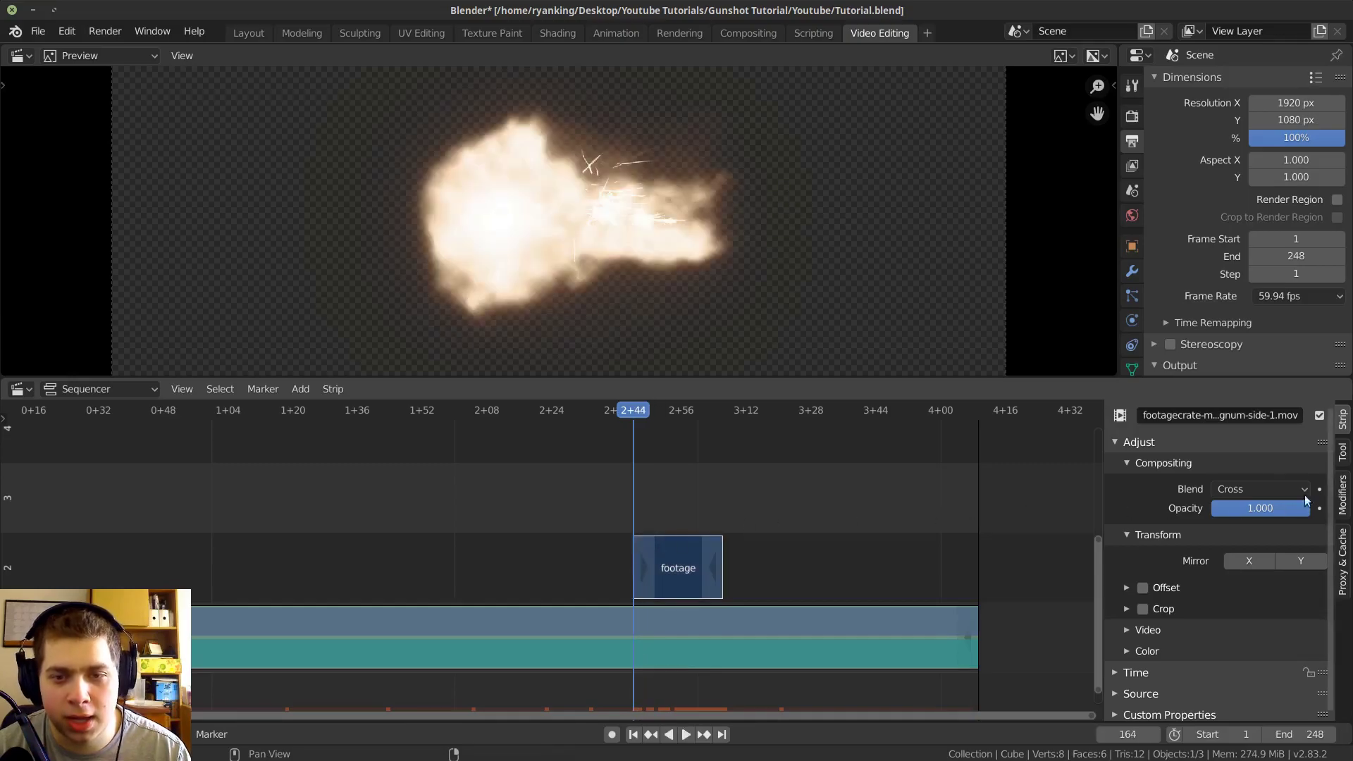
left_click(1237, 492)
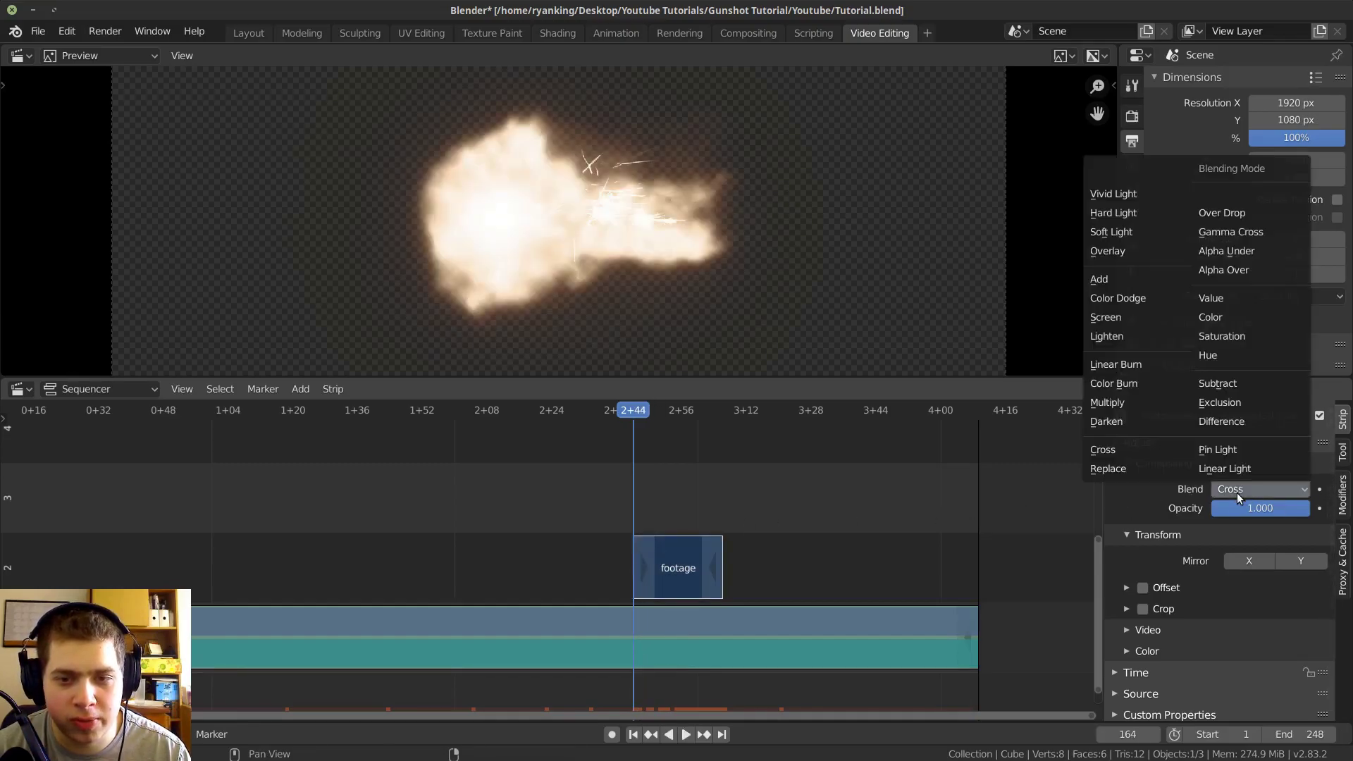
left_click(1254, 268)
scroll(728, 524, "up", 1)
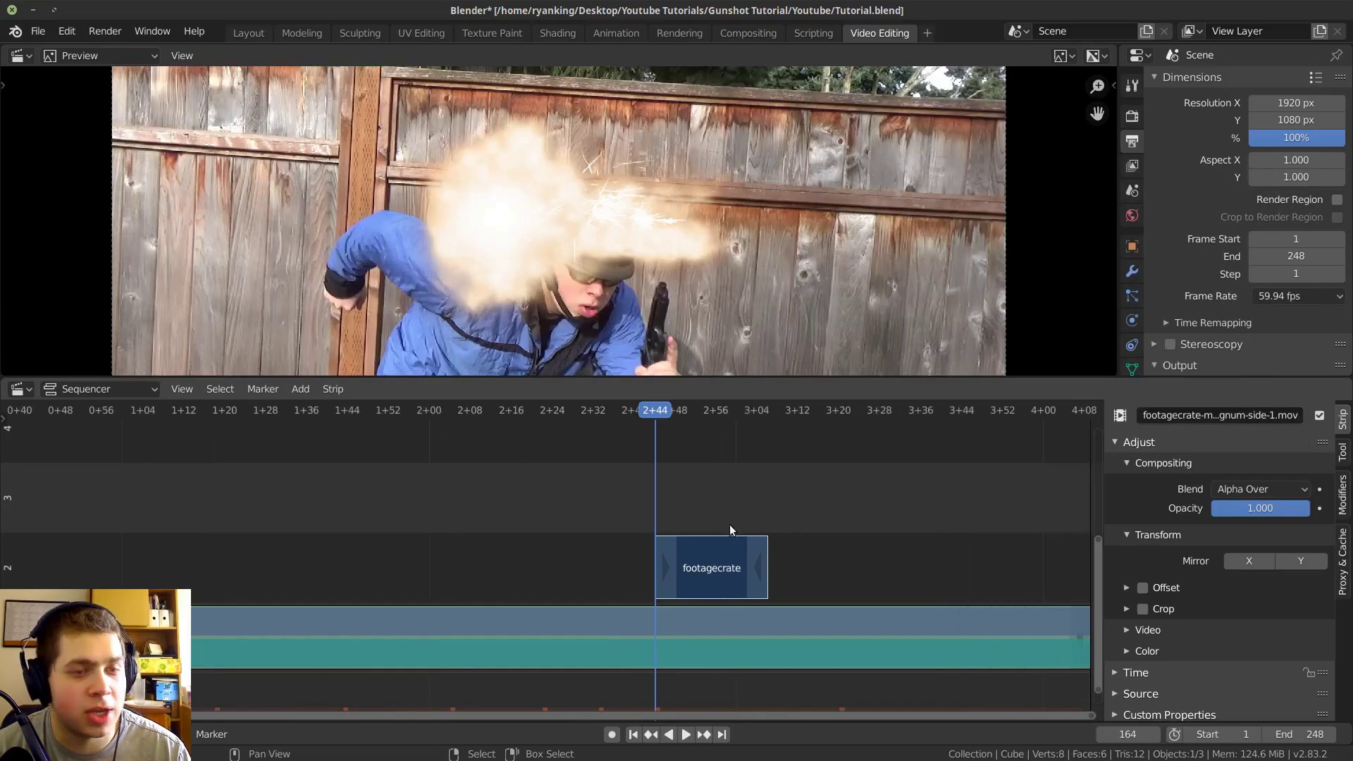
scroll(801, 251, "down", 2)
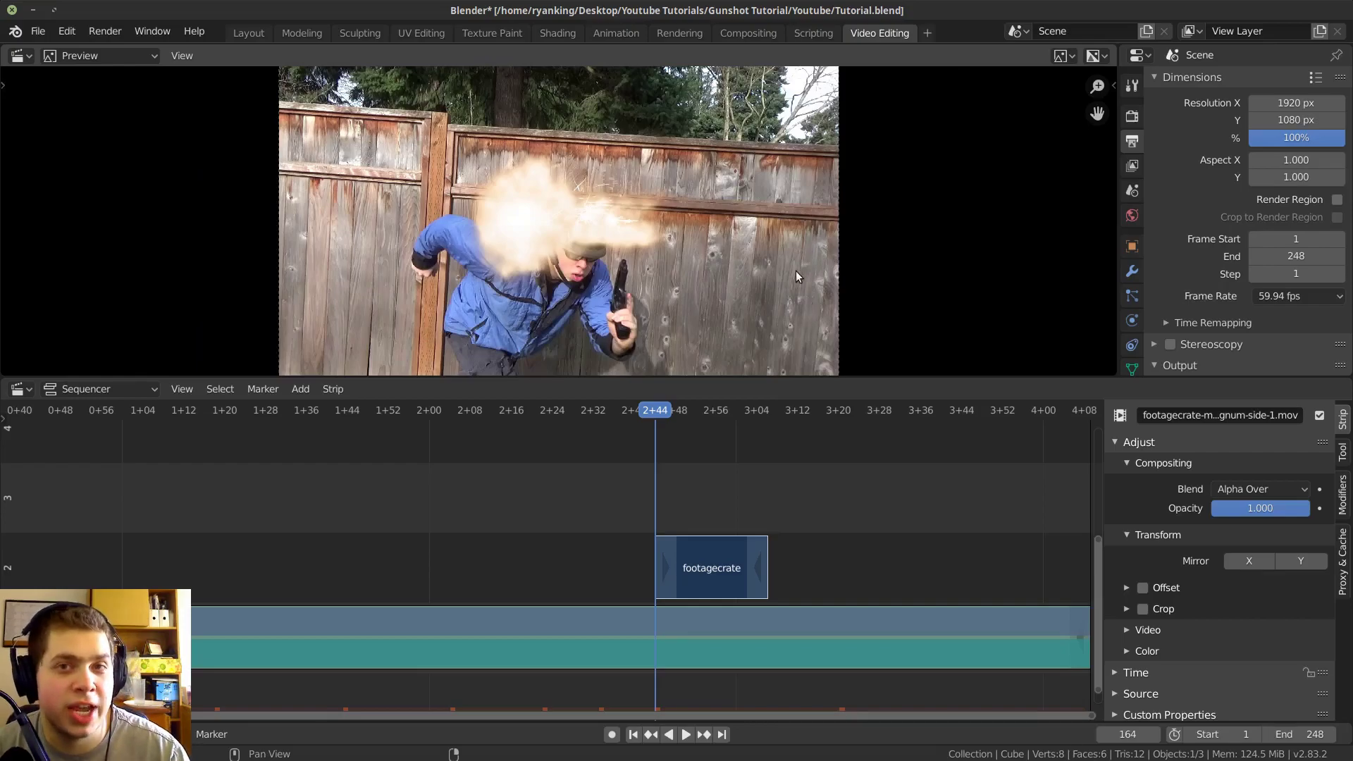
scroll(698, 240, "up", 2)
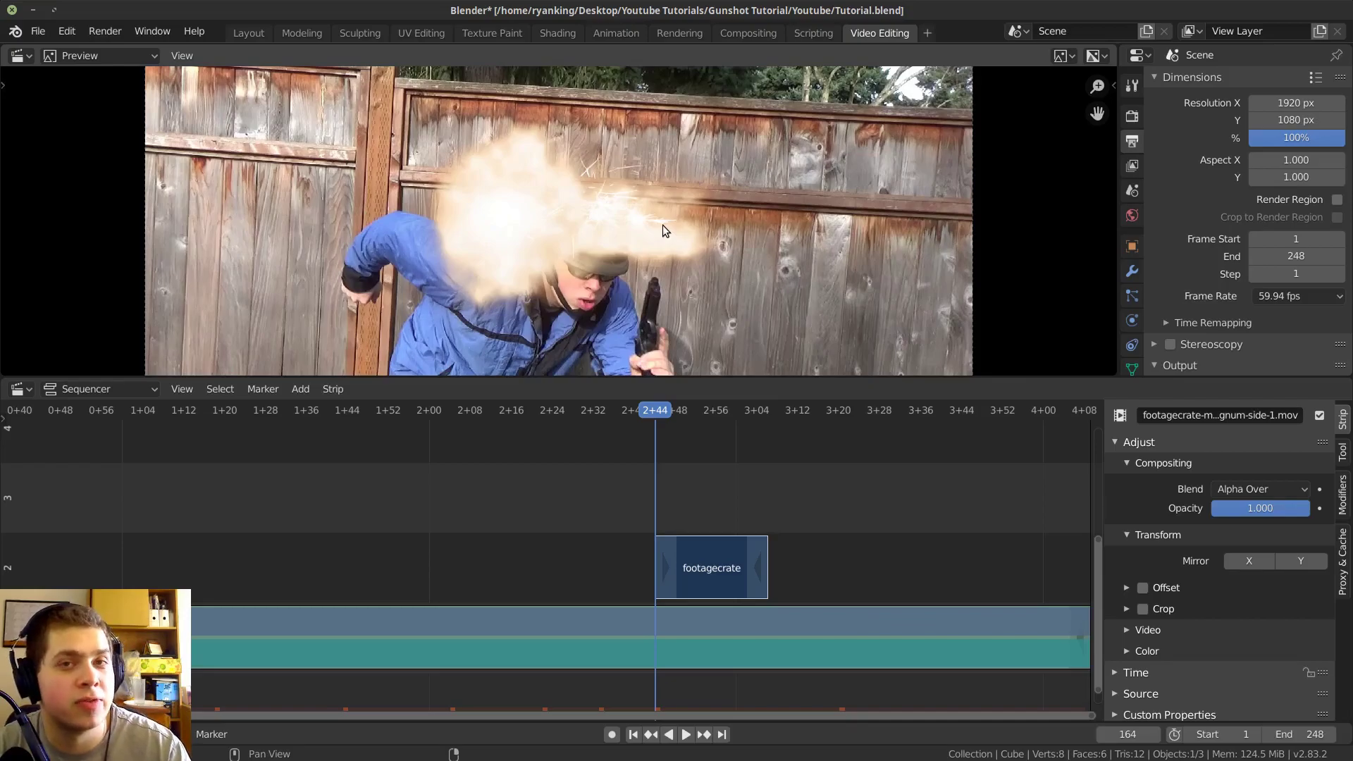
scroll(645, 365, "up", 1)
scroll(634, 423, "down", 2)
scroll(607, 260, "down", 7)
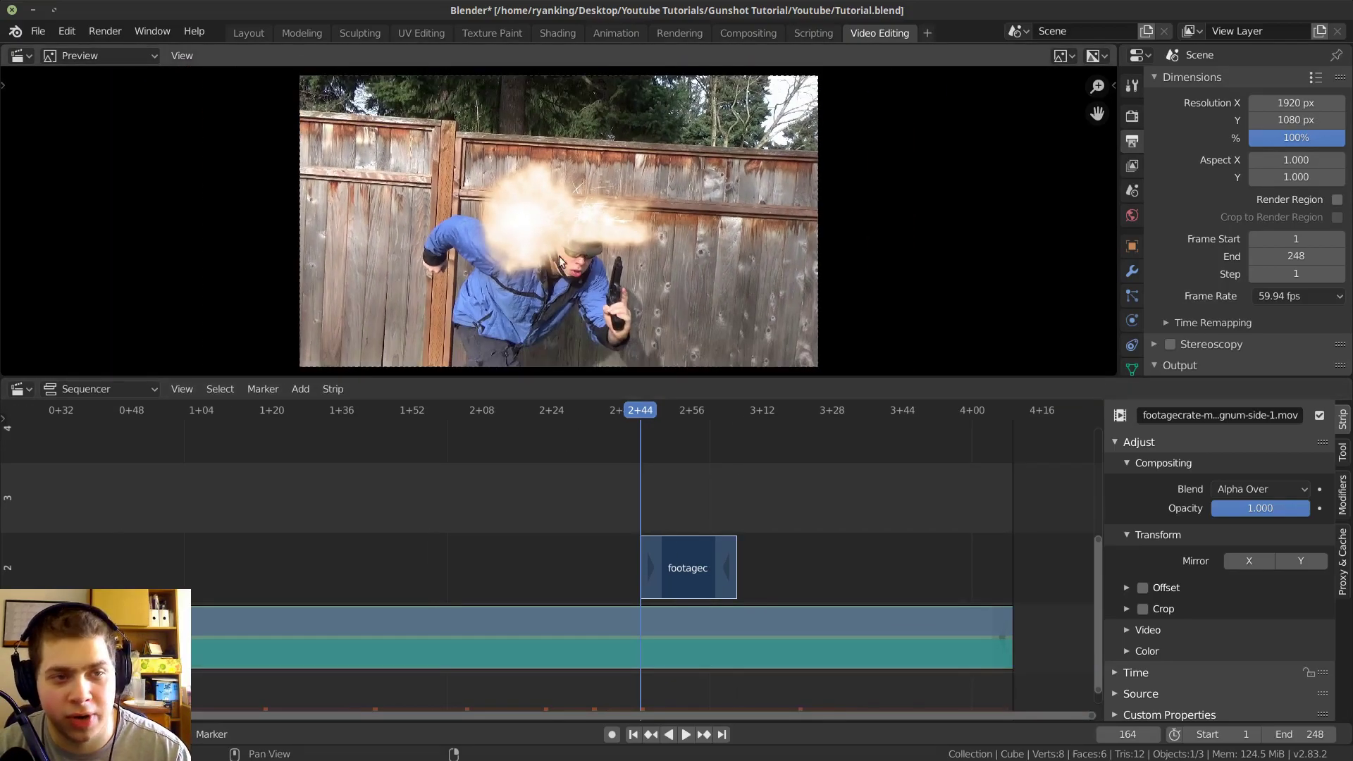
Step: Play the footage backwards from frame 164 to look for the moment of the gunshot, stopping at frame 82
middle_click_drag(560, 262, 569, 263)
middle_click_drag(570, 507, 671, 506)
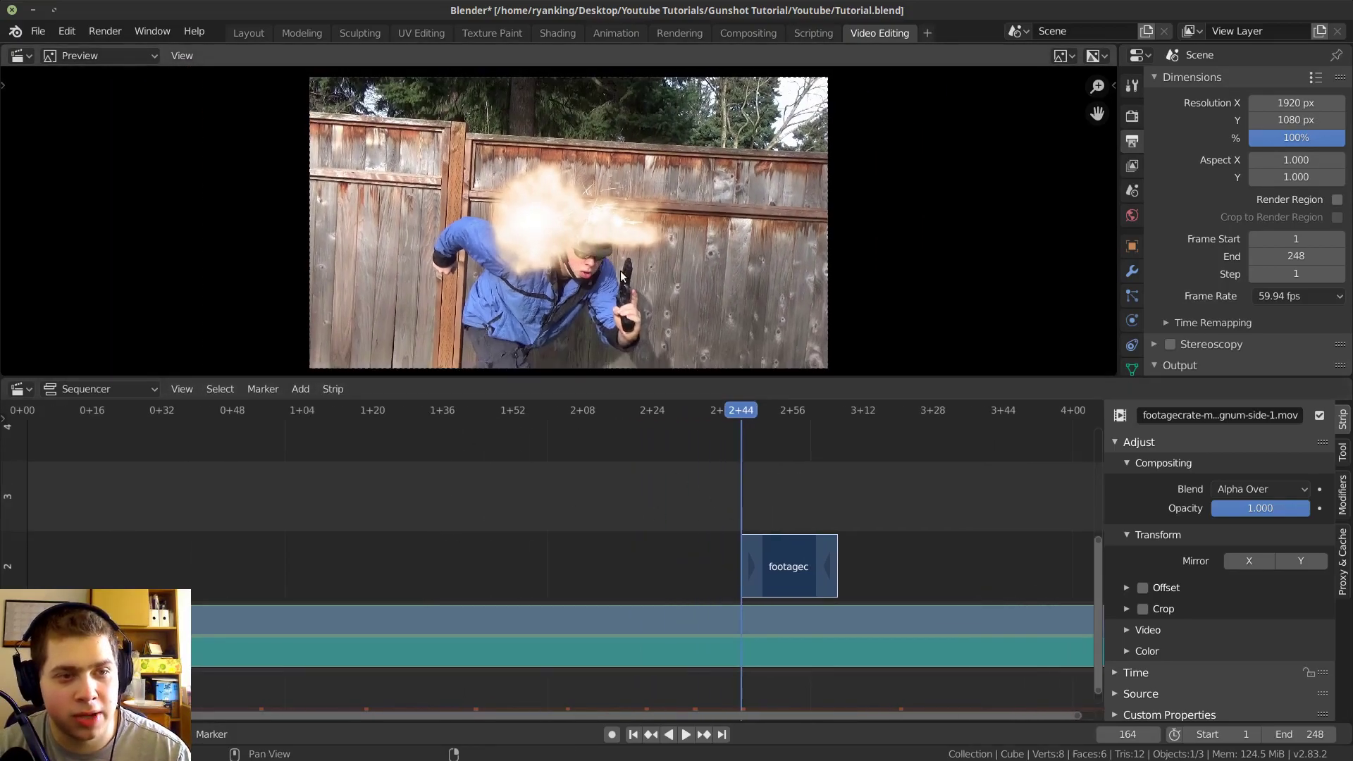
key("shift+ctrl+space")
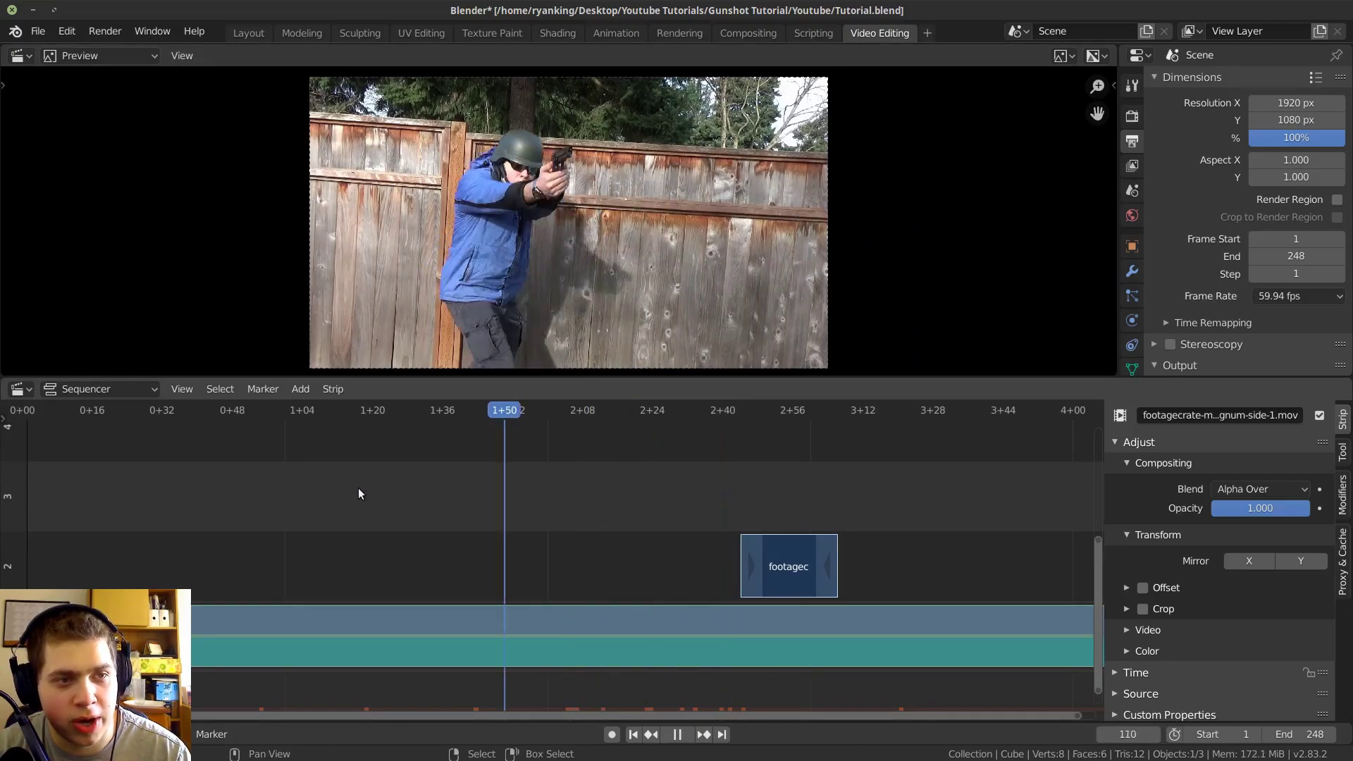
key("space")
middle_click_drag(445, 518, 485, 512)
scroll(505, 520, "up", 3)
key("space")
key("space")
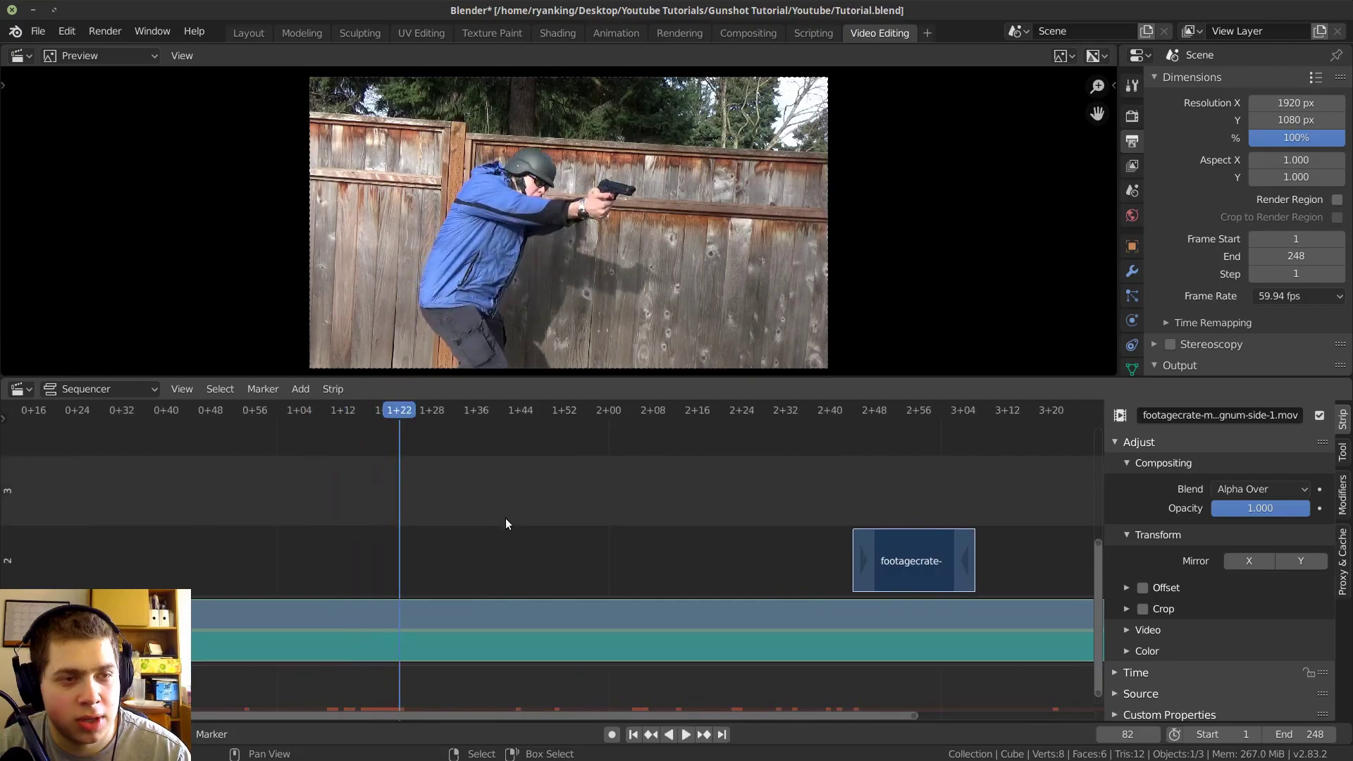
Step: Step the playhead to frame 85 and move the muzzle flash strip on channel 2 so it starts there
scroll(501, 514, "up", 2)
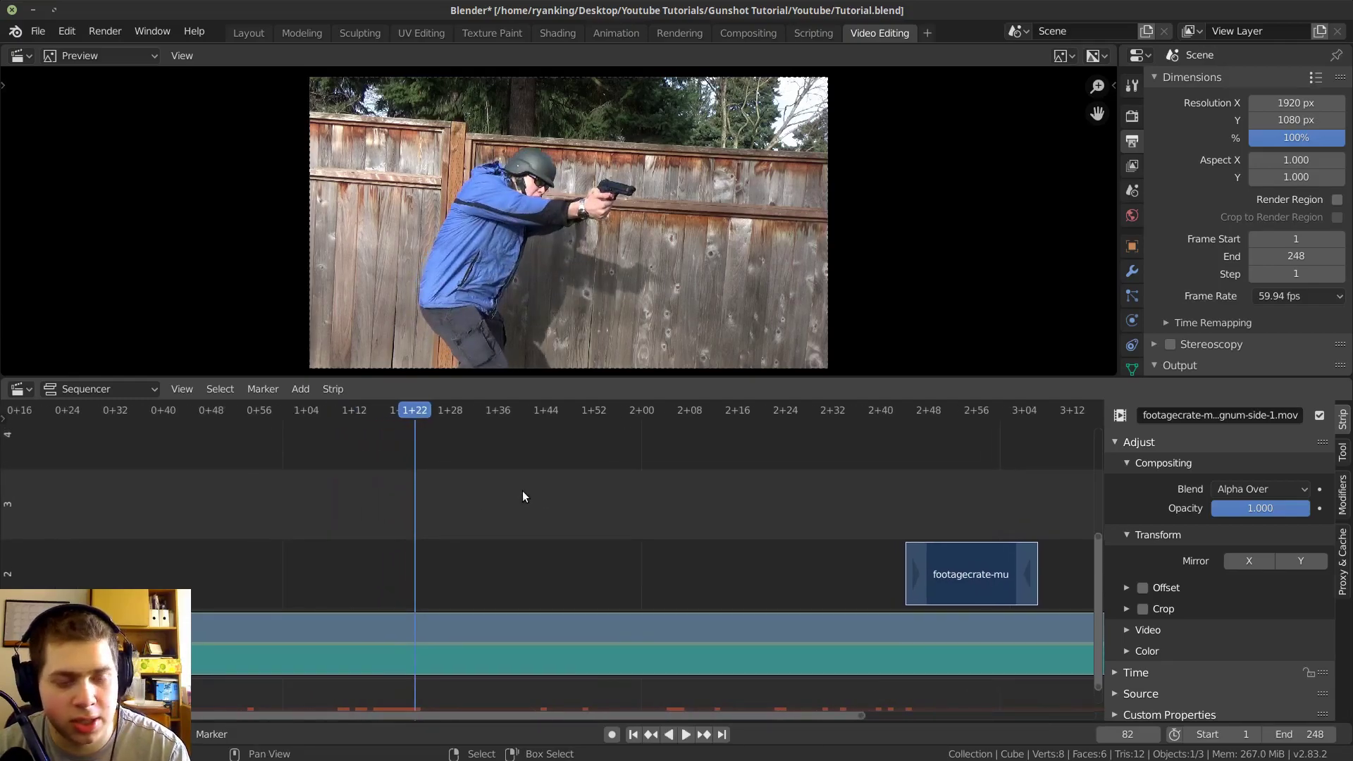
key("Right")
key("Right")
key("Right")
key("Right")
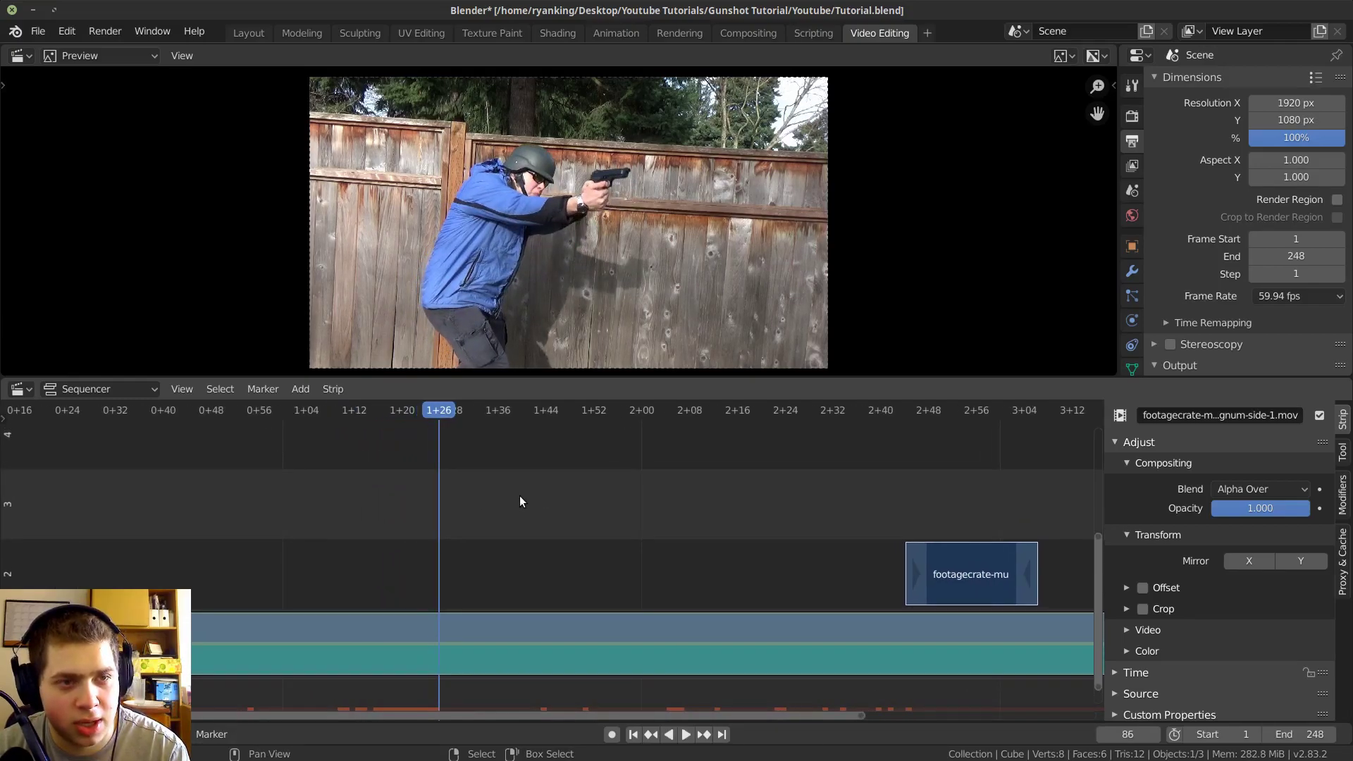
key("Left")
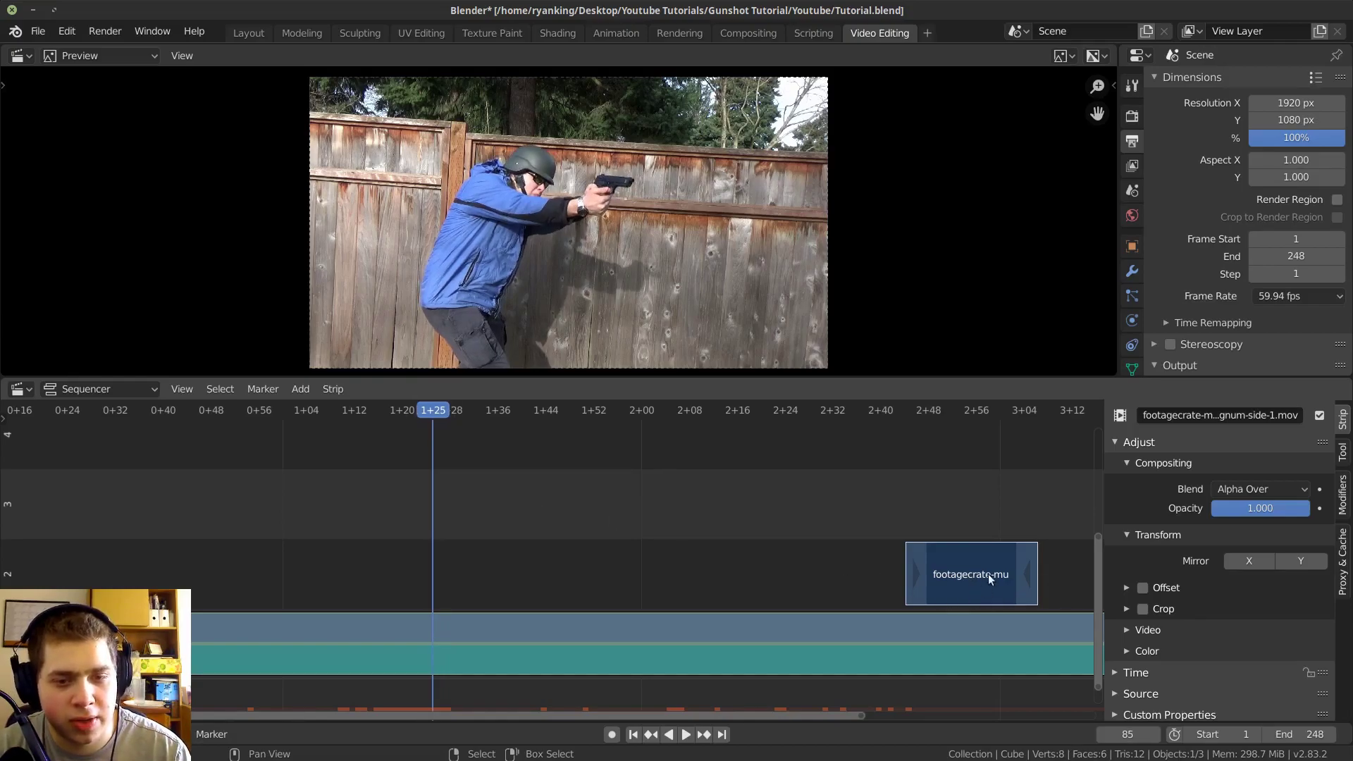
left_click_drag(1005, 561, 501, 571)
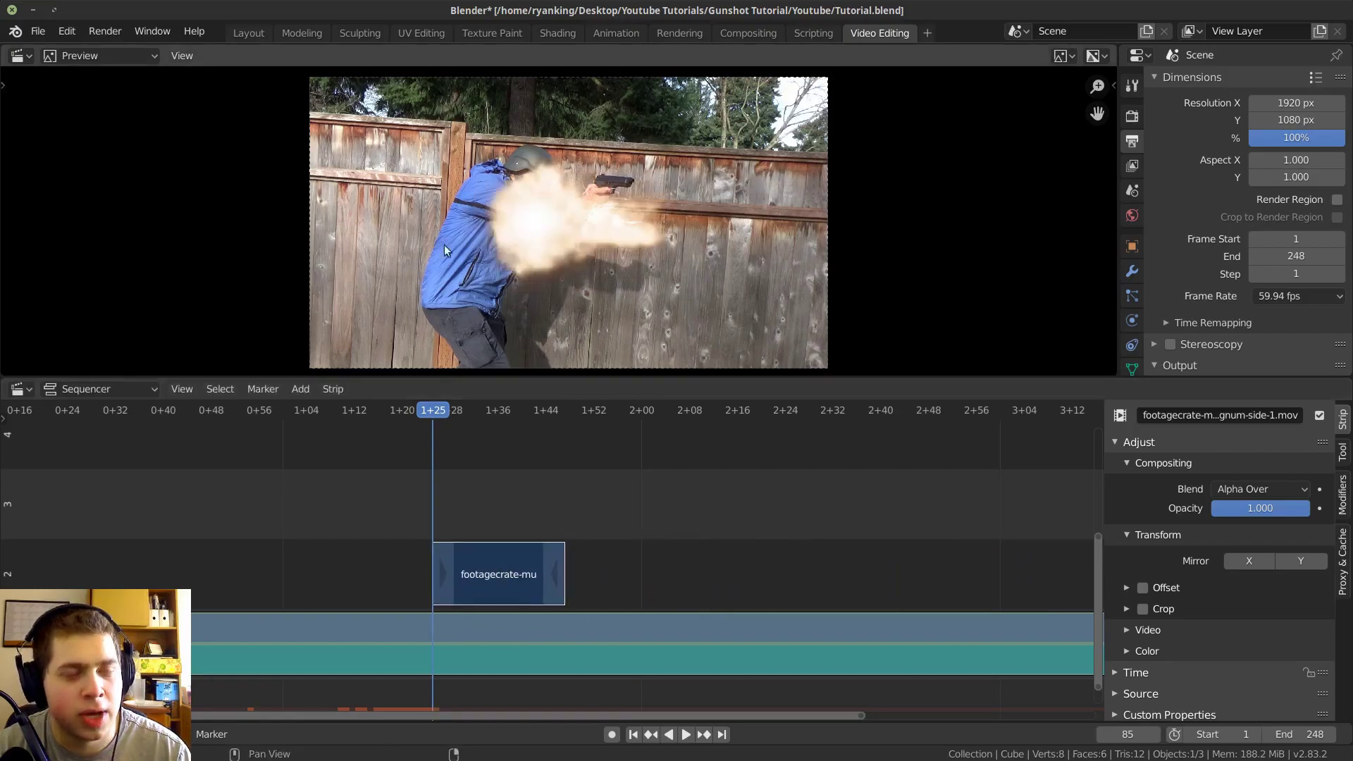
Step: Add a Transform effect strip to the muzzle flash strip
scroll(585, 194, "up", 1)
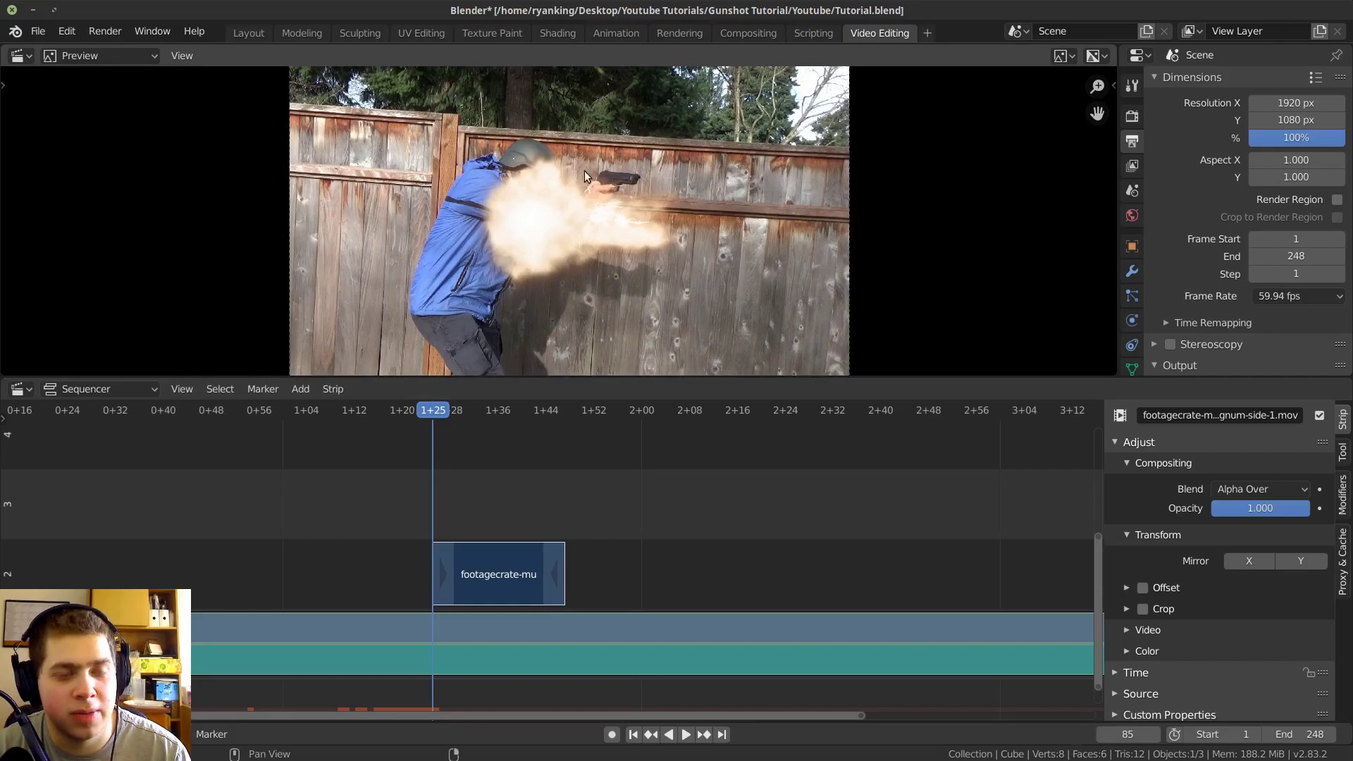
scroll(357, 203, "down", 1)
scroll(505, 495, "up", 2)
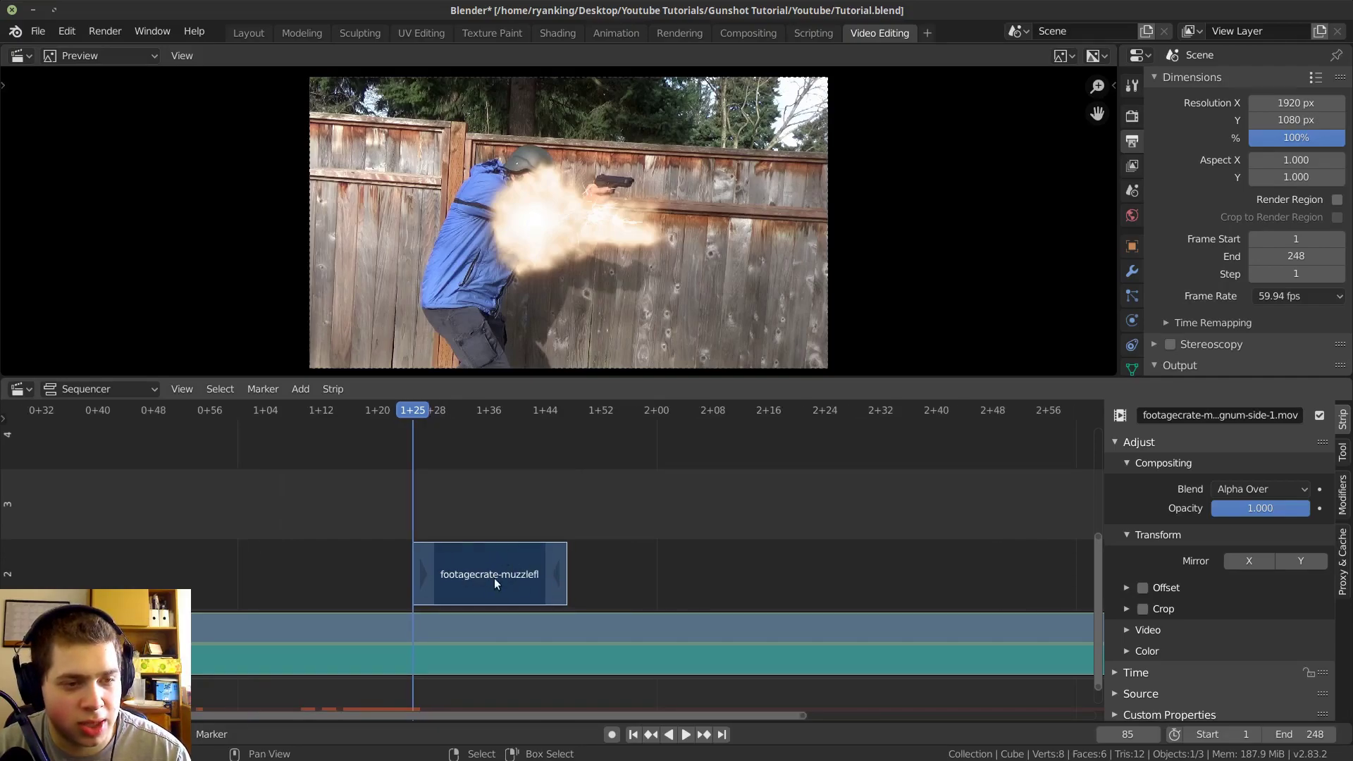
scroll(471, 578, "up", 1)
key("shift+a")
left_click(301, 389)
left_click(294, 389)
key("shift+a")
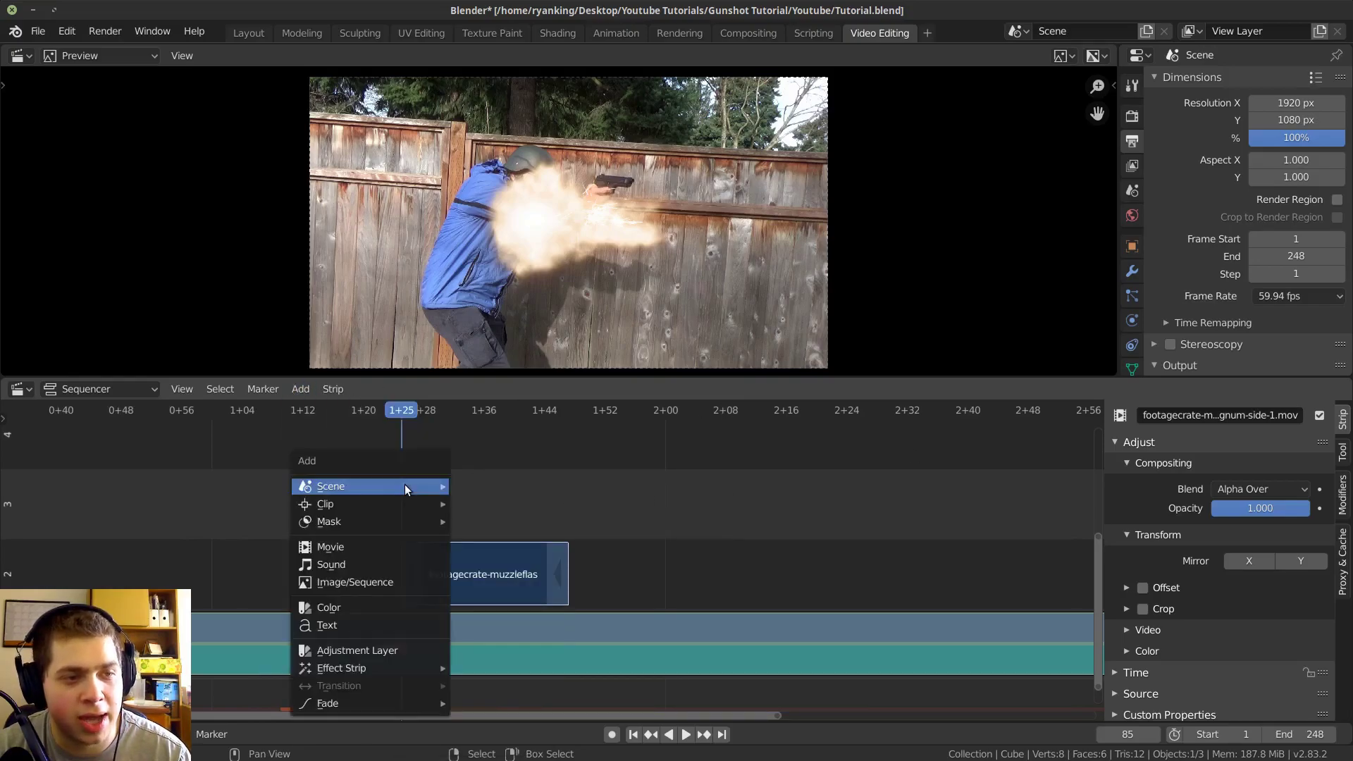
mouse_move(443, 518)
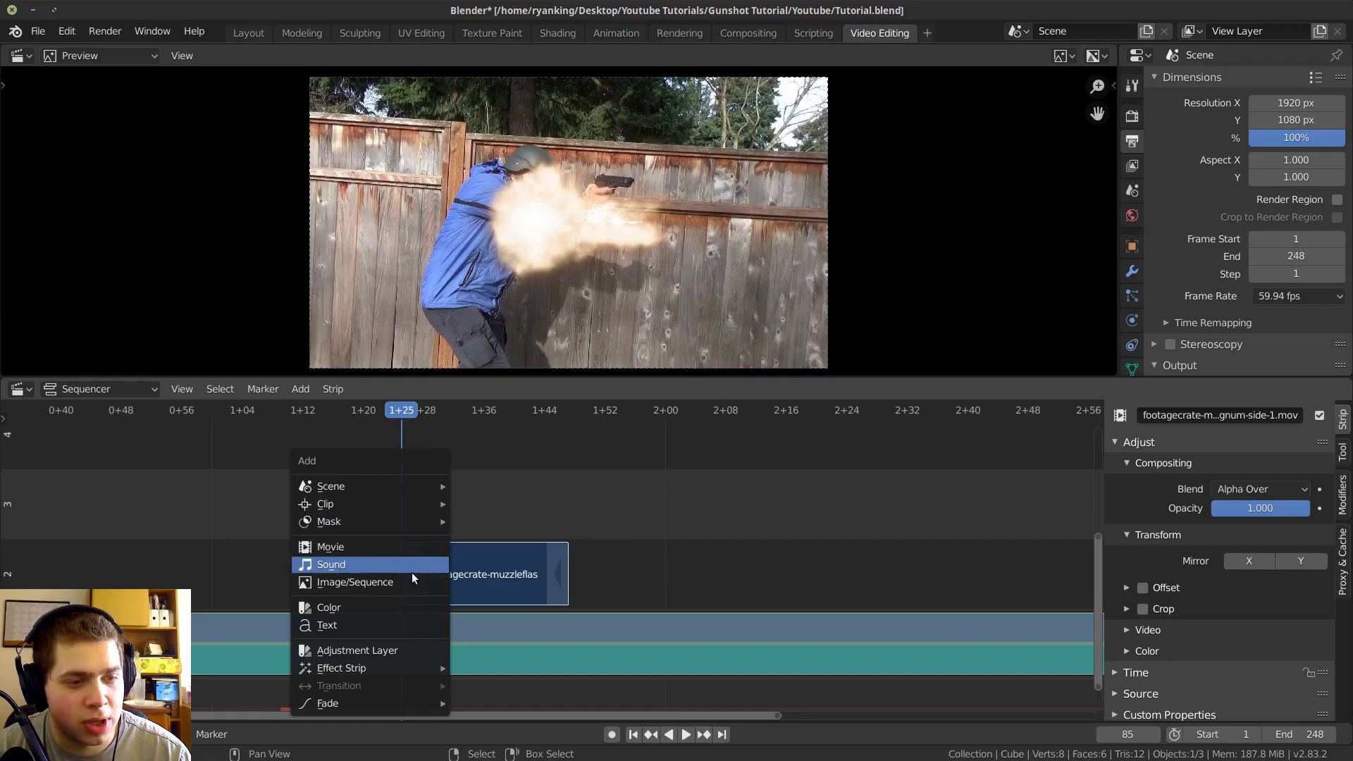
mouse_move(393, 671)
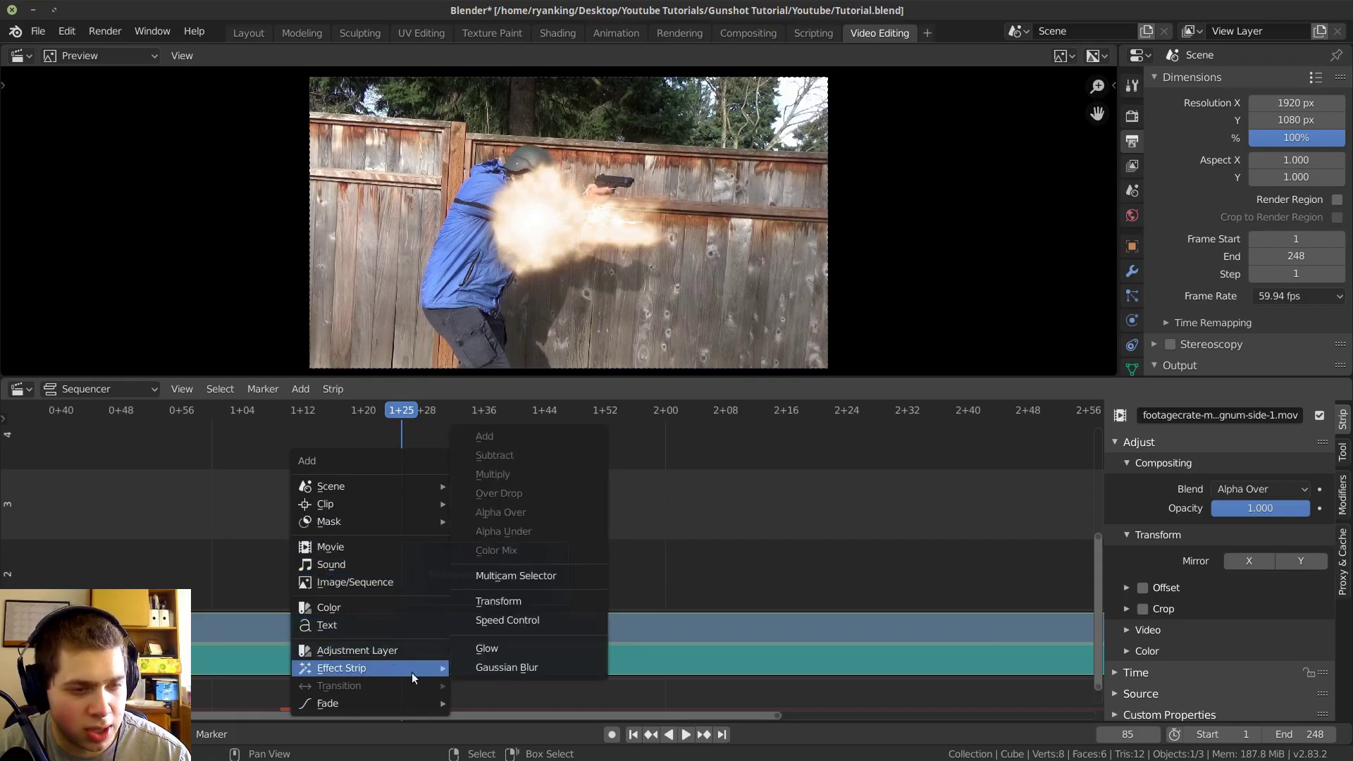
left_click(505, 606)
scroll(531, 518, "up", 2)
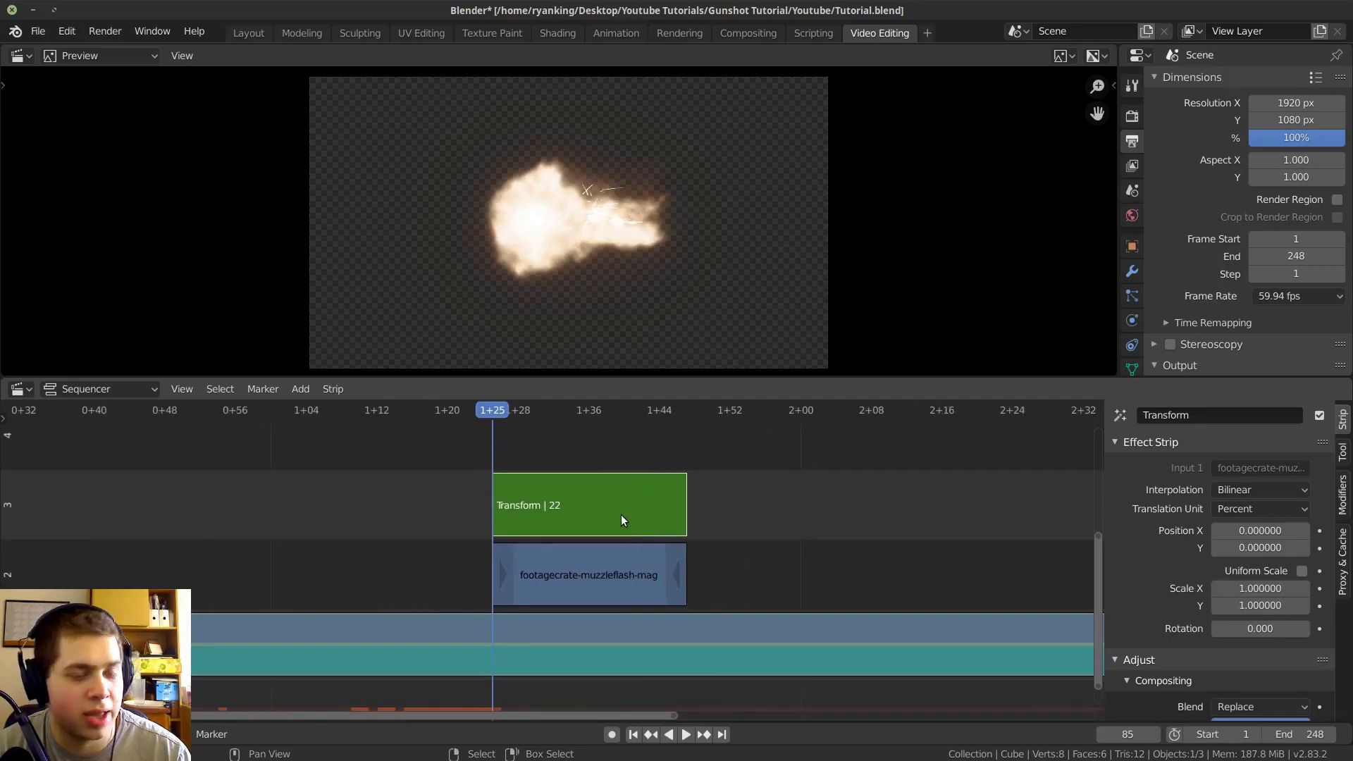
Step: Set the Transform strip's blend mode to Alpha Over
scroll(687, 497, "up", 4)
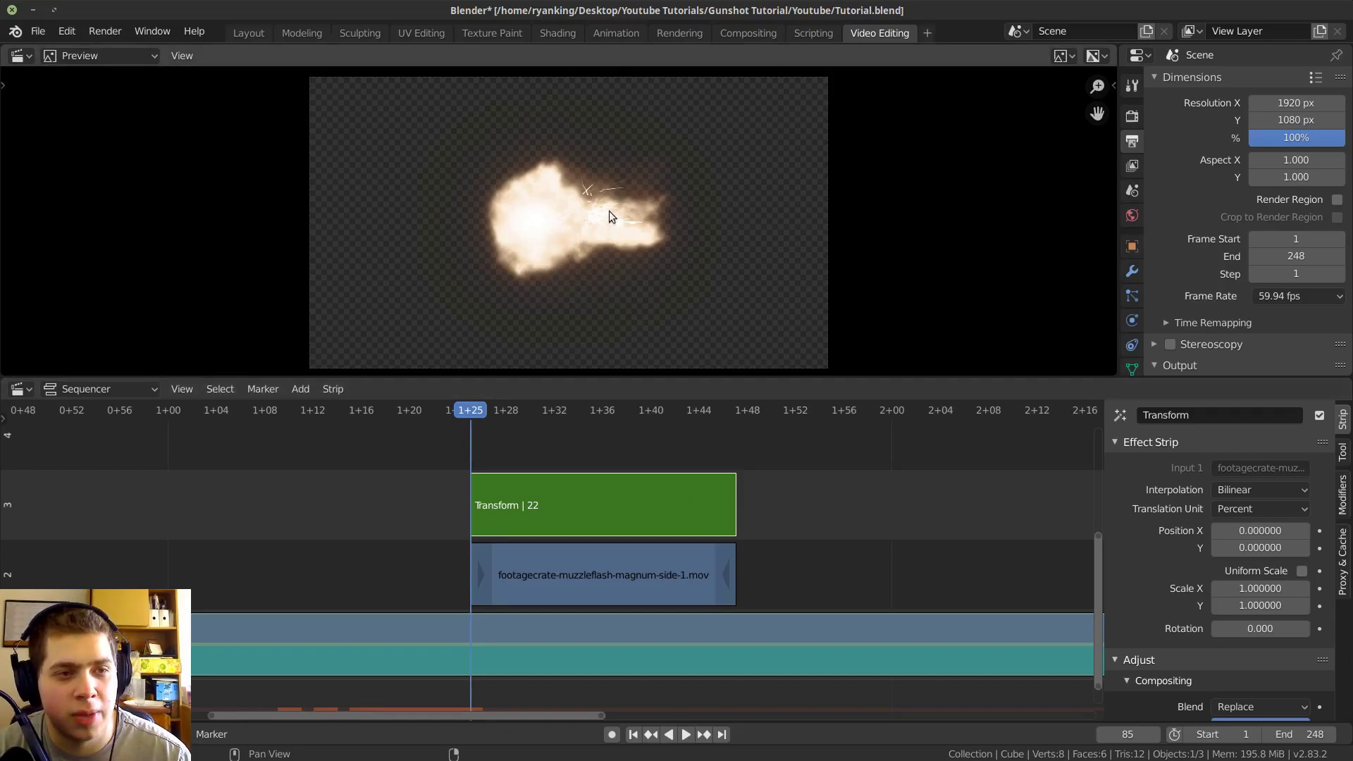
scroll(621, 206, "down", 1)
scroll(869, 205, "up", 1)
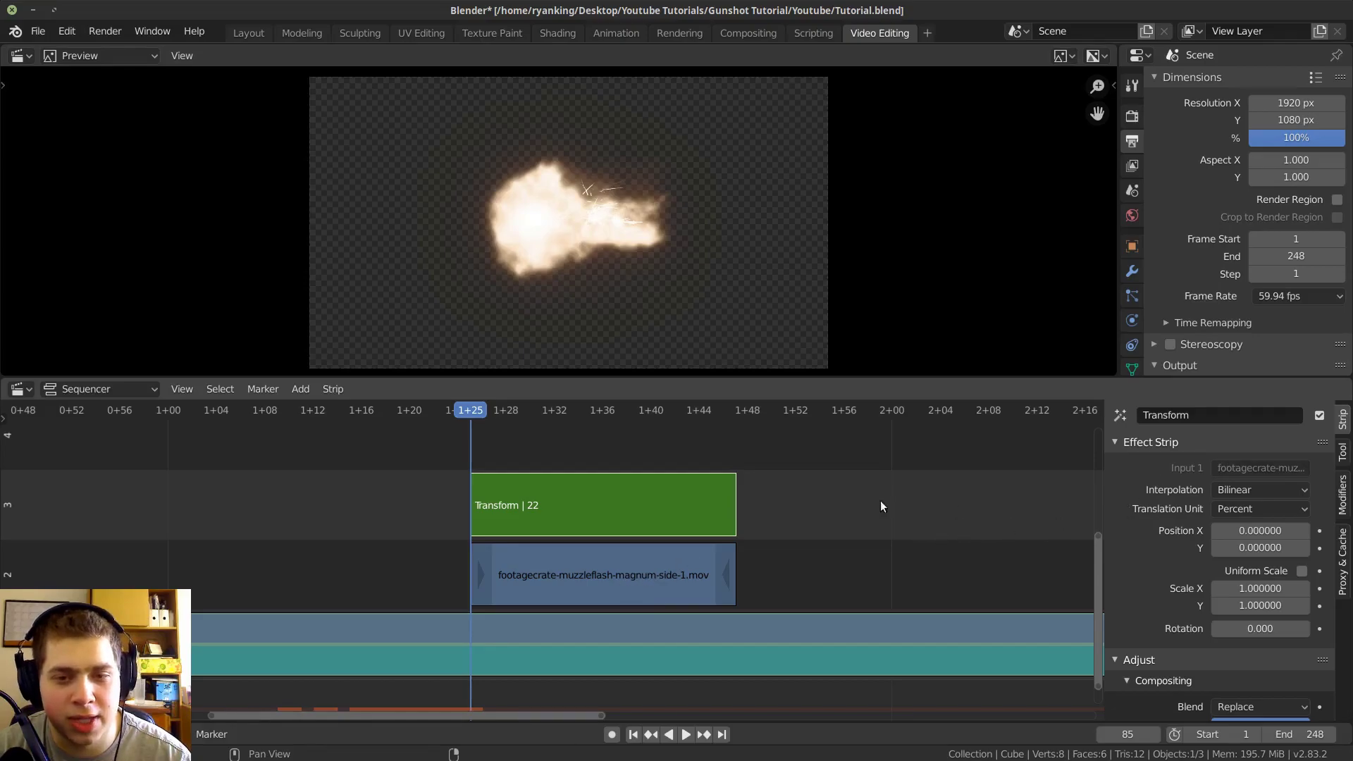
scroll(1115, 599, "down", 2)
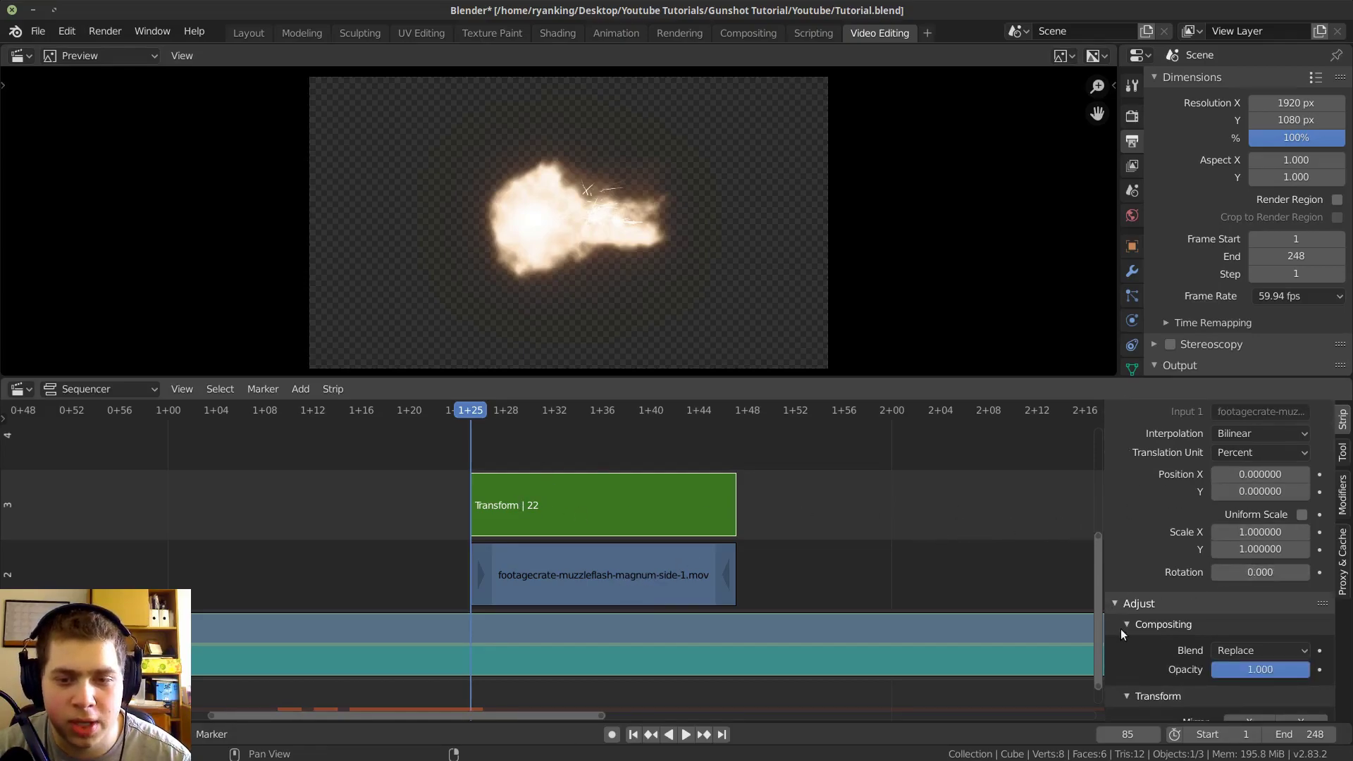
left_click(1234, 652)
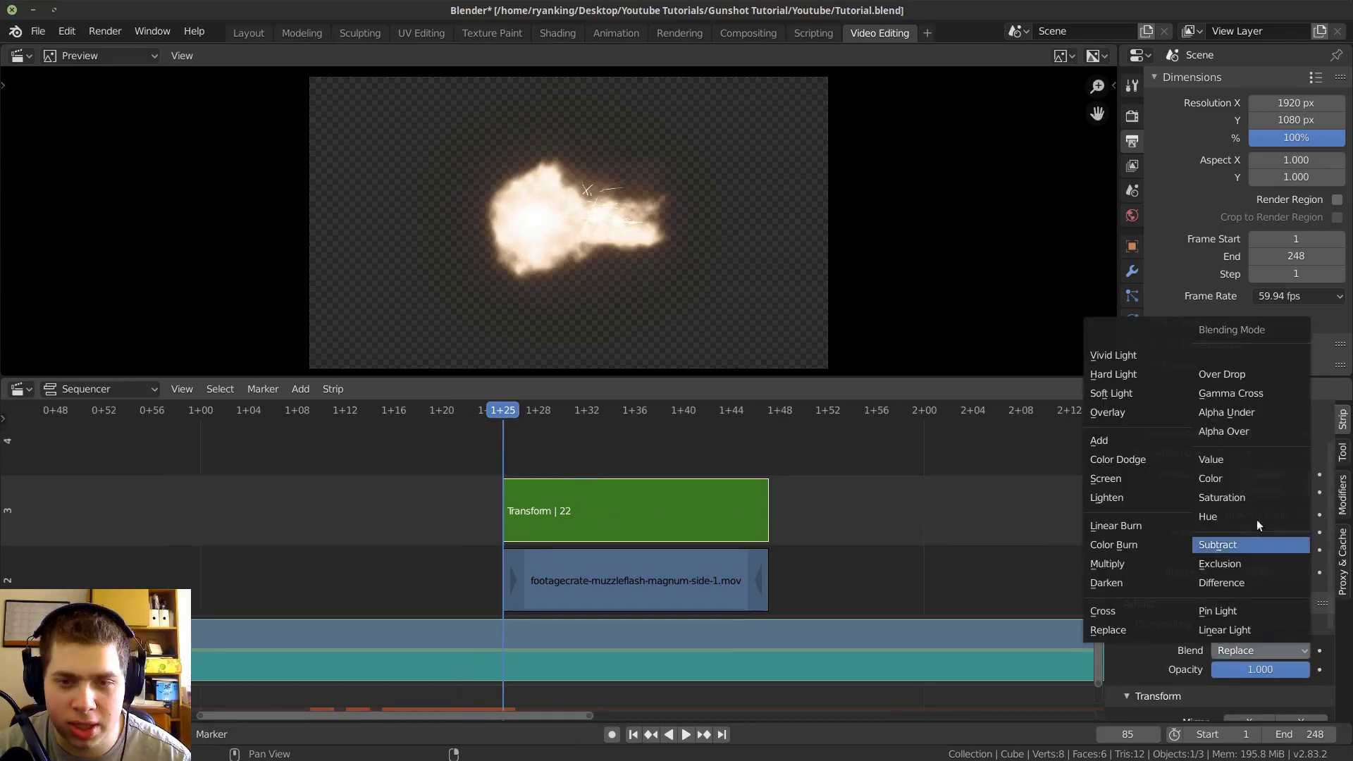
left_click(1256, 433)
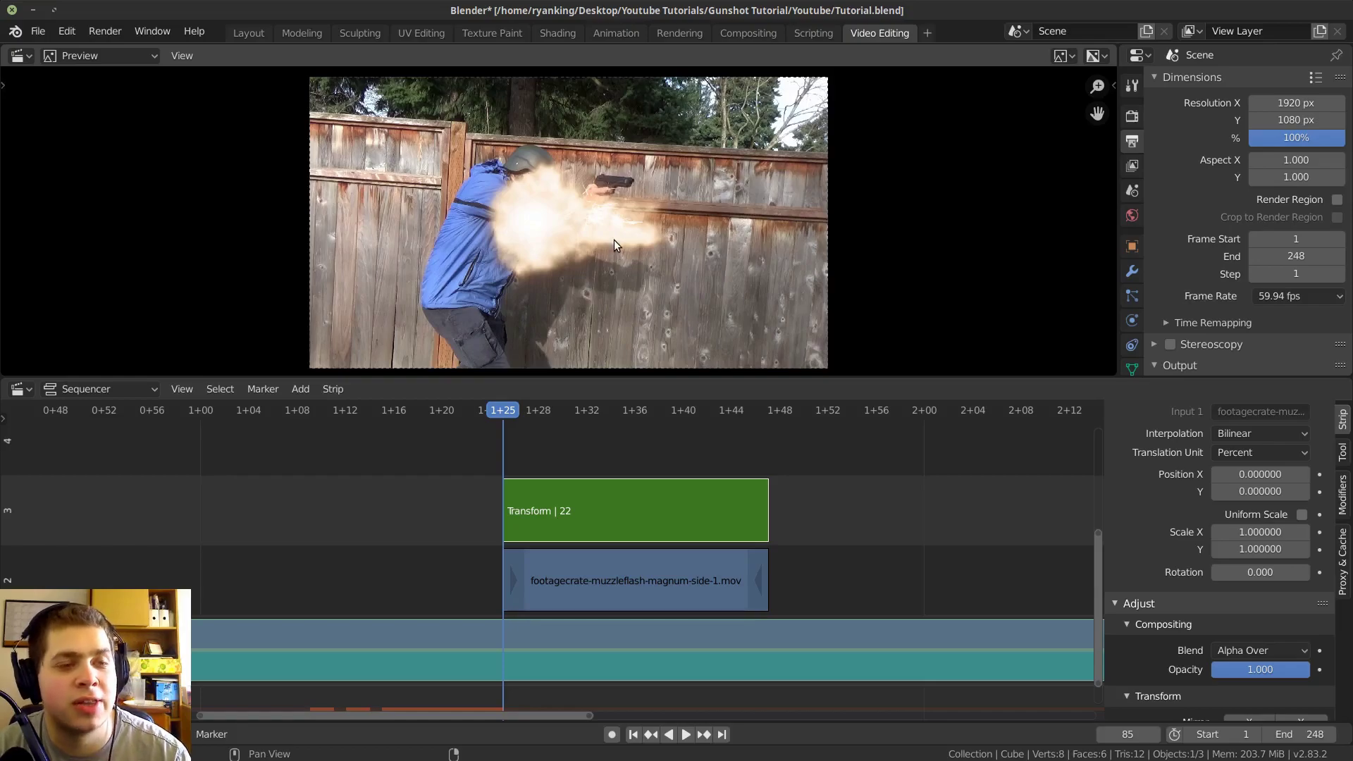
Step: Enable uniform scale on the Transform strip and reduce the scale to 0.31
scroll(553, 506, "up", 2)
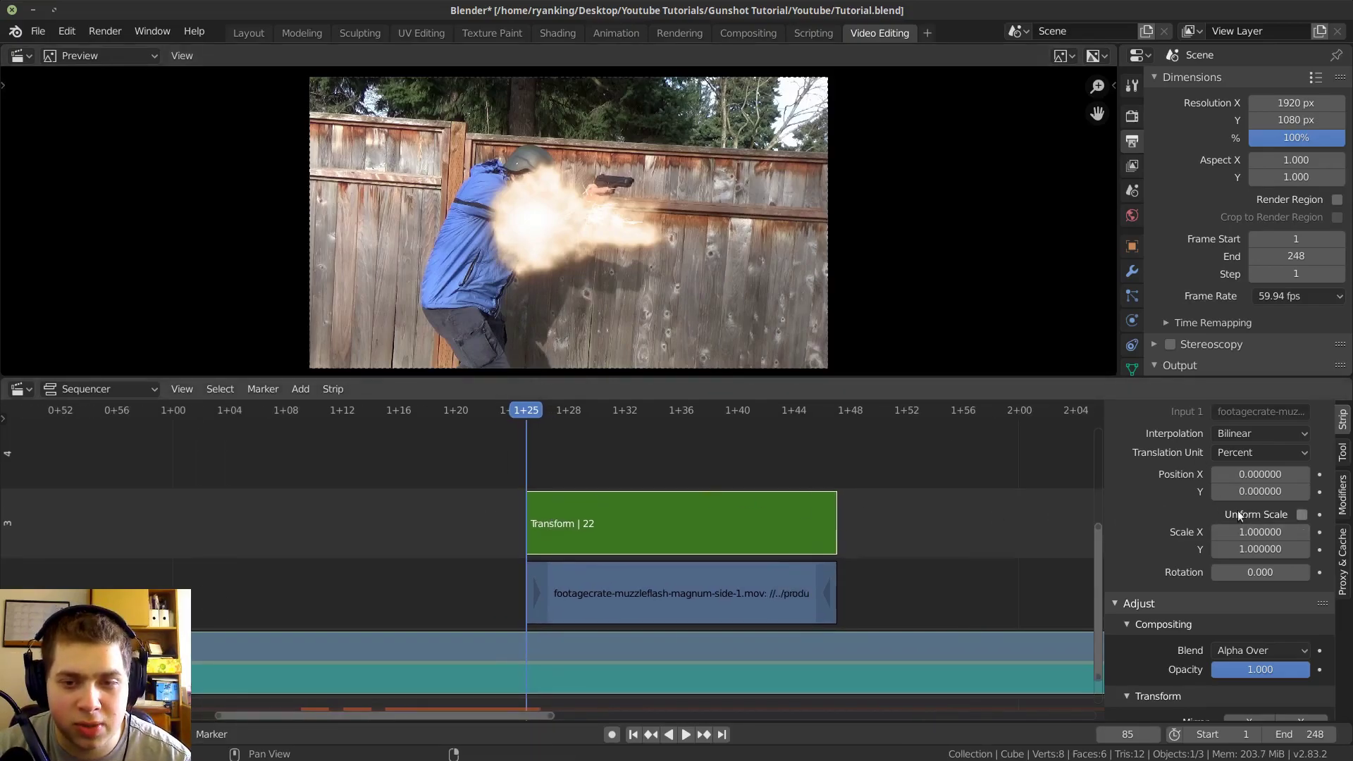
left_click(1301, 515)
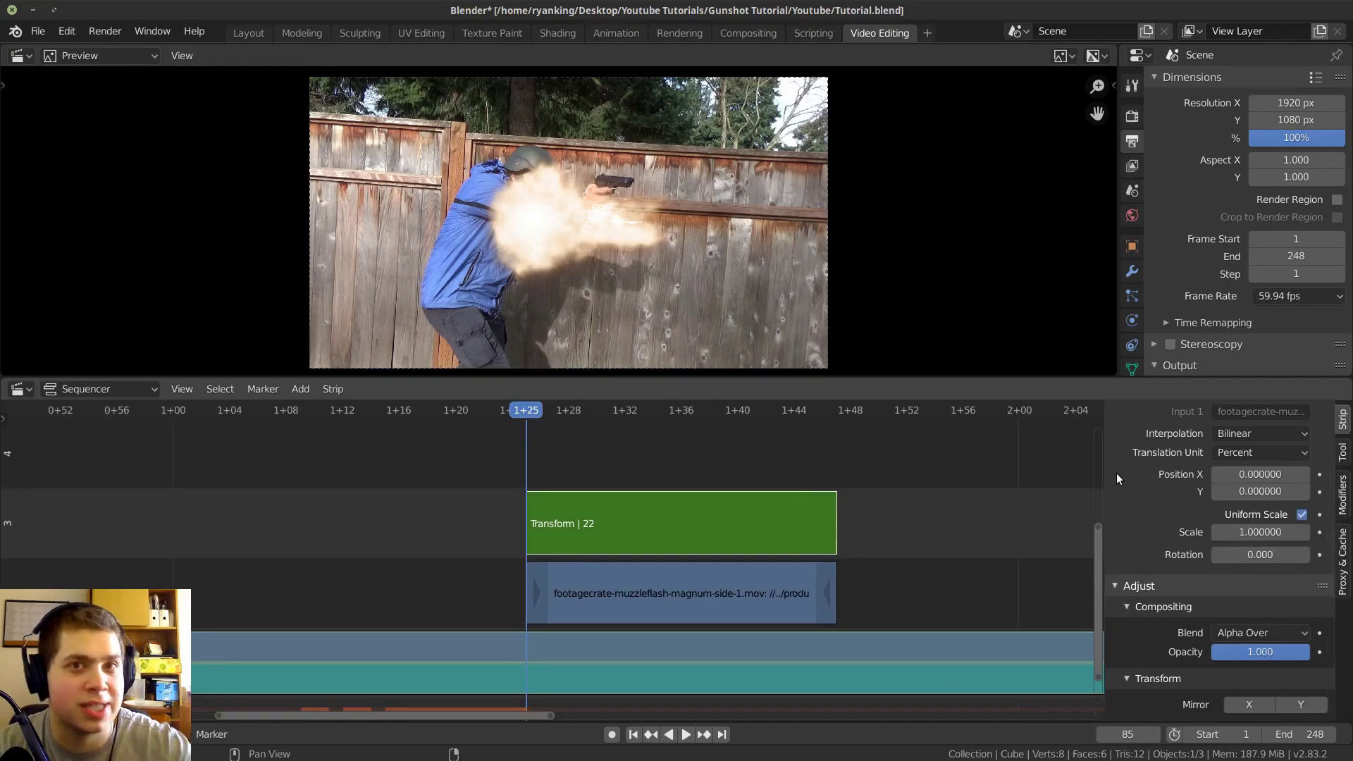
left_click_drag(1289, 529, 1174, 530)
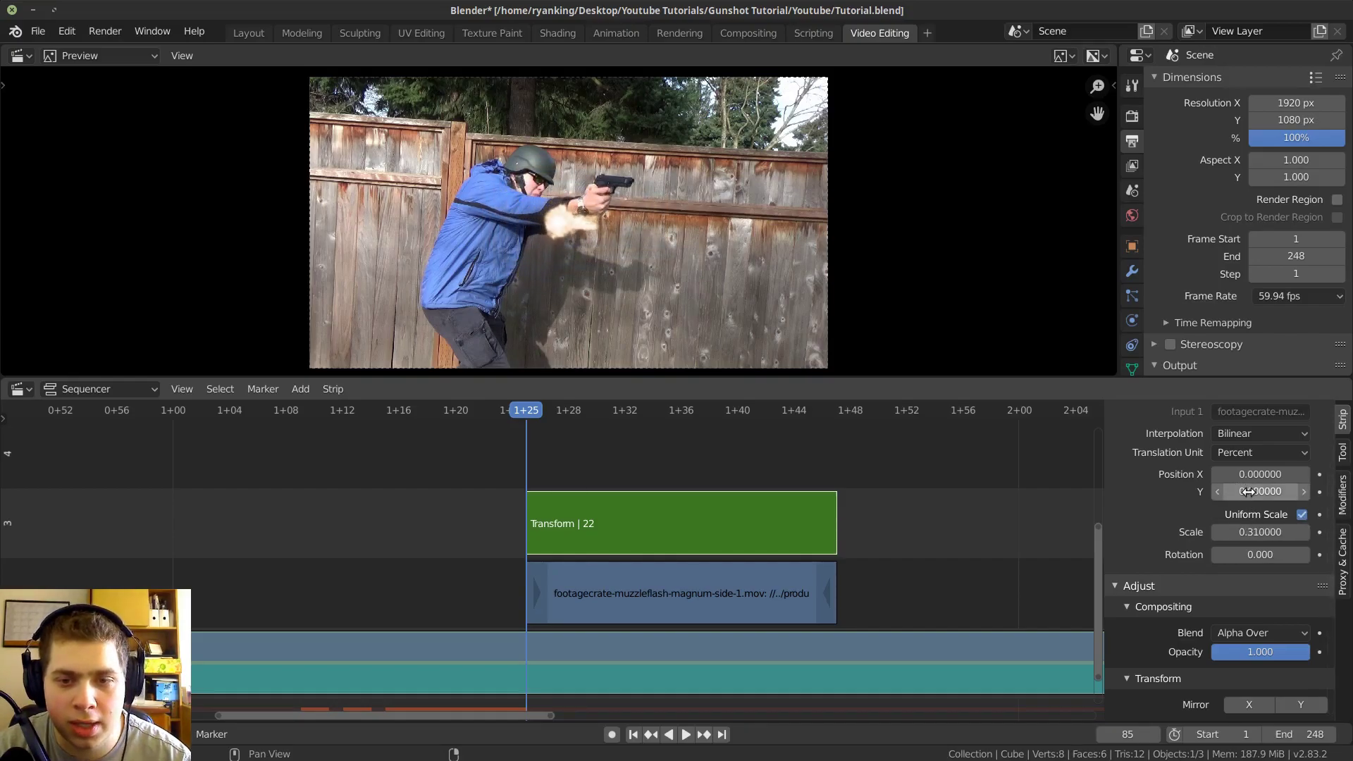
Step: Align the flash with the gun's muzzle using position X 15.528, position Y 13.335 and scale 0.289
left_click_drag(1248, 491, 1333, 491)
mouse_move(1261, 473)
left_mouse_down()
mouse_move(1234, 473)
mouse_move(1311, 474)
mouse_move(1263, 492)
mouse_move(1279, 491)
left_mouse_up()
scroll(756, 193, "up", 2)
scroll(693, 248, "down", 1)
scroll(718, 247, "up", 3)
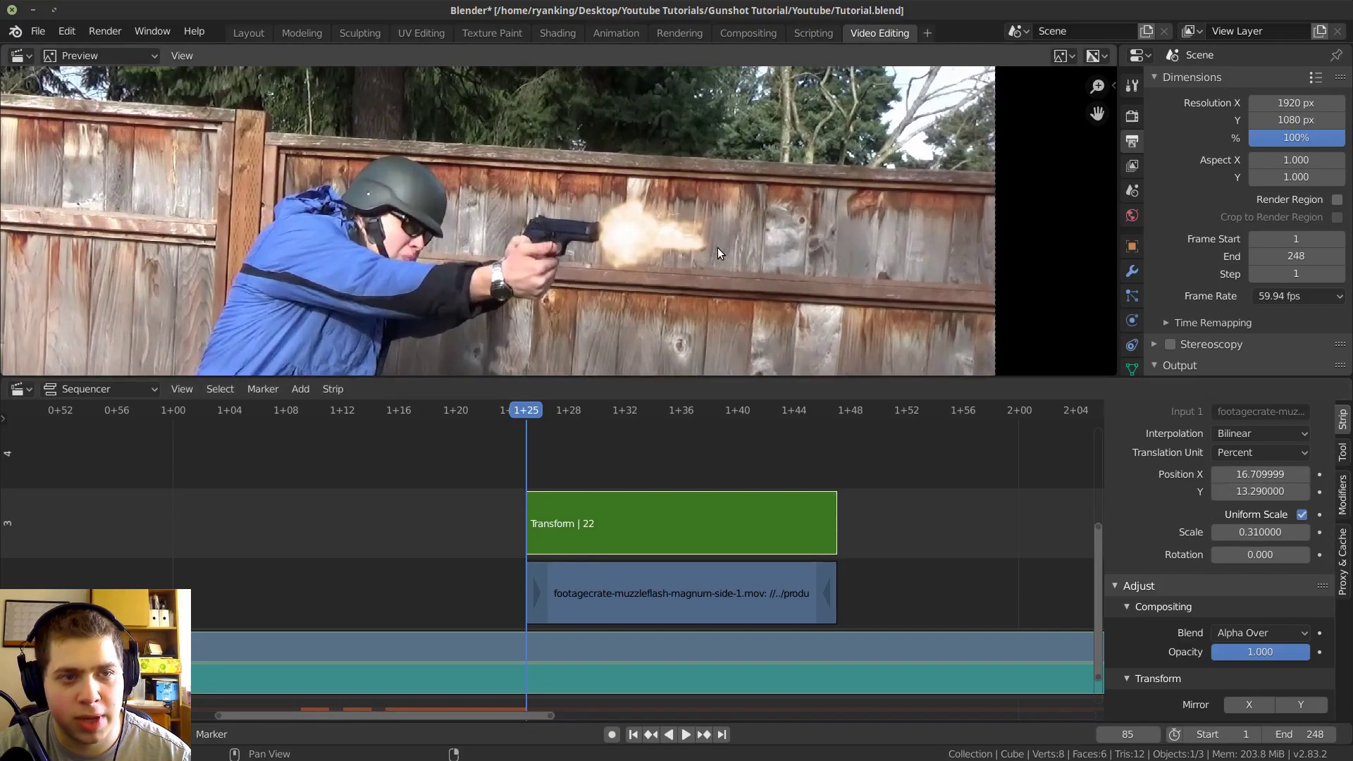
scroll(718, 247, "up", 2)
left_click_drag(1274, 473, 1258, 474)
left_click_drag(1261, 492, 1259, 532)
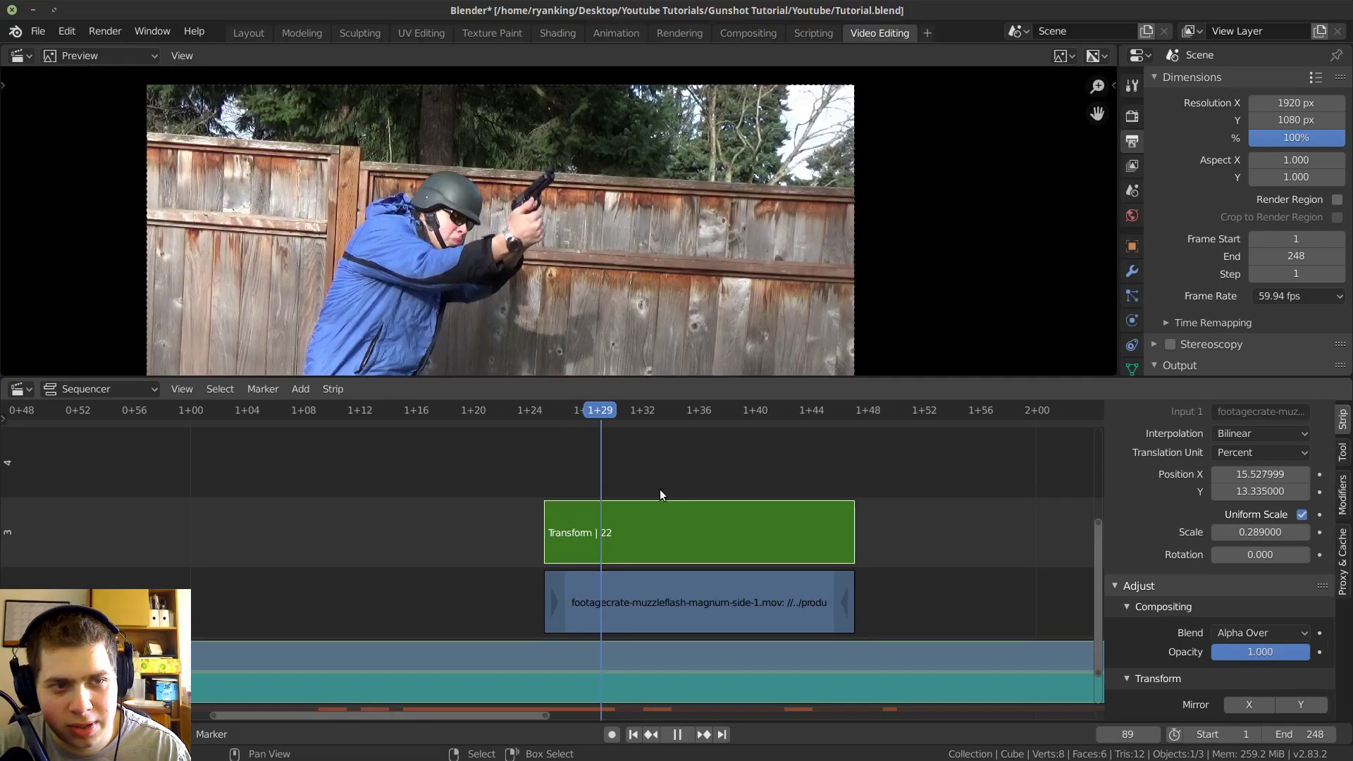
Step: Stop playback and step forward from frame 85 to frame 88 to check the flash against the gun's recoil
key("Escape")
scroll(638, 234, "up", 5)
key("Right")
key("Right")
key("Right")
scroll(594, 166, "down", 5)
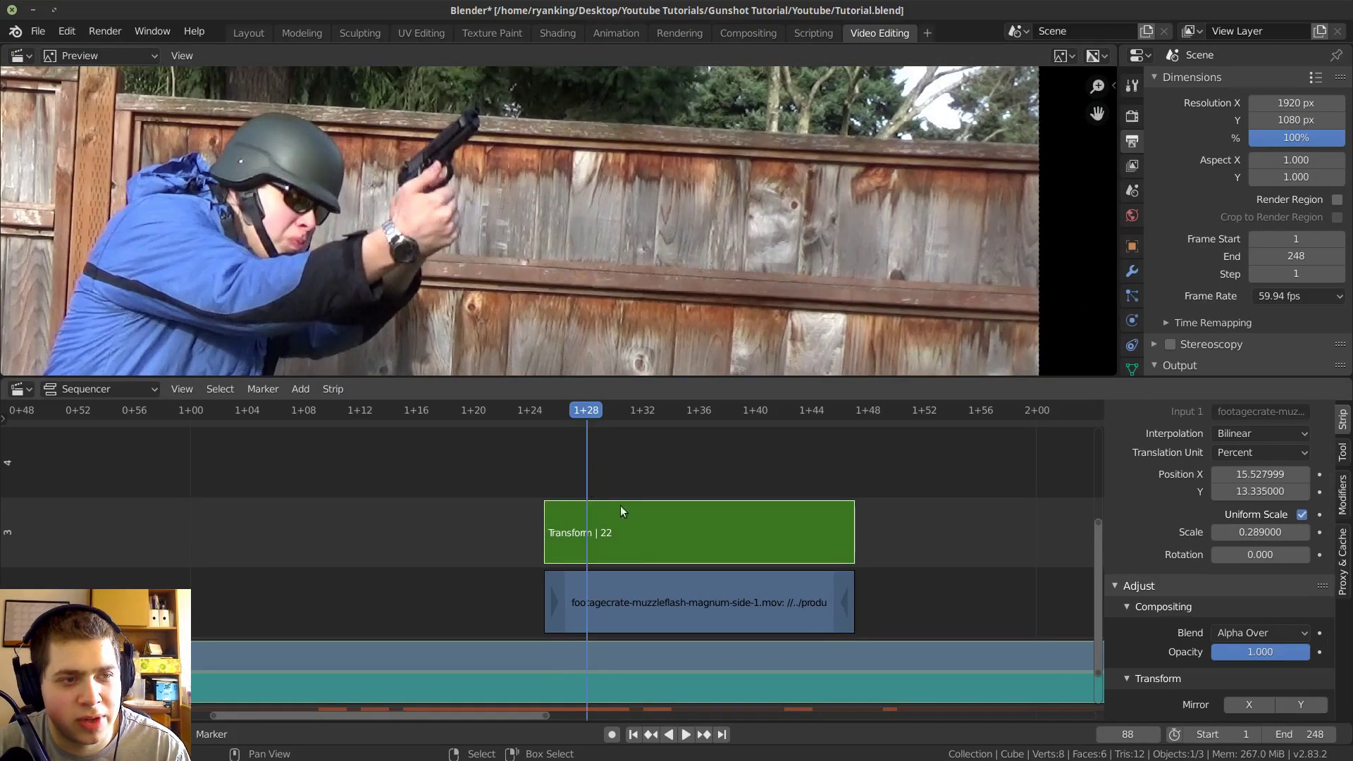
Step: Move the playhead to frame 127, where the second shot is fired towards the camera
scroll(606, 497, "down", 5)
middle_click_drag(696, 557, 557, 556)
scroll(617, 299, "down", 4)
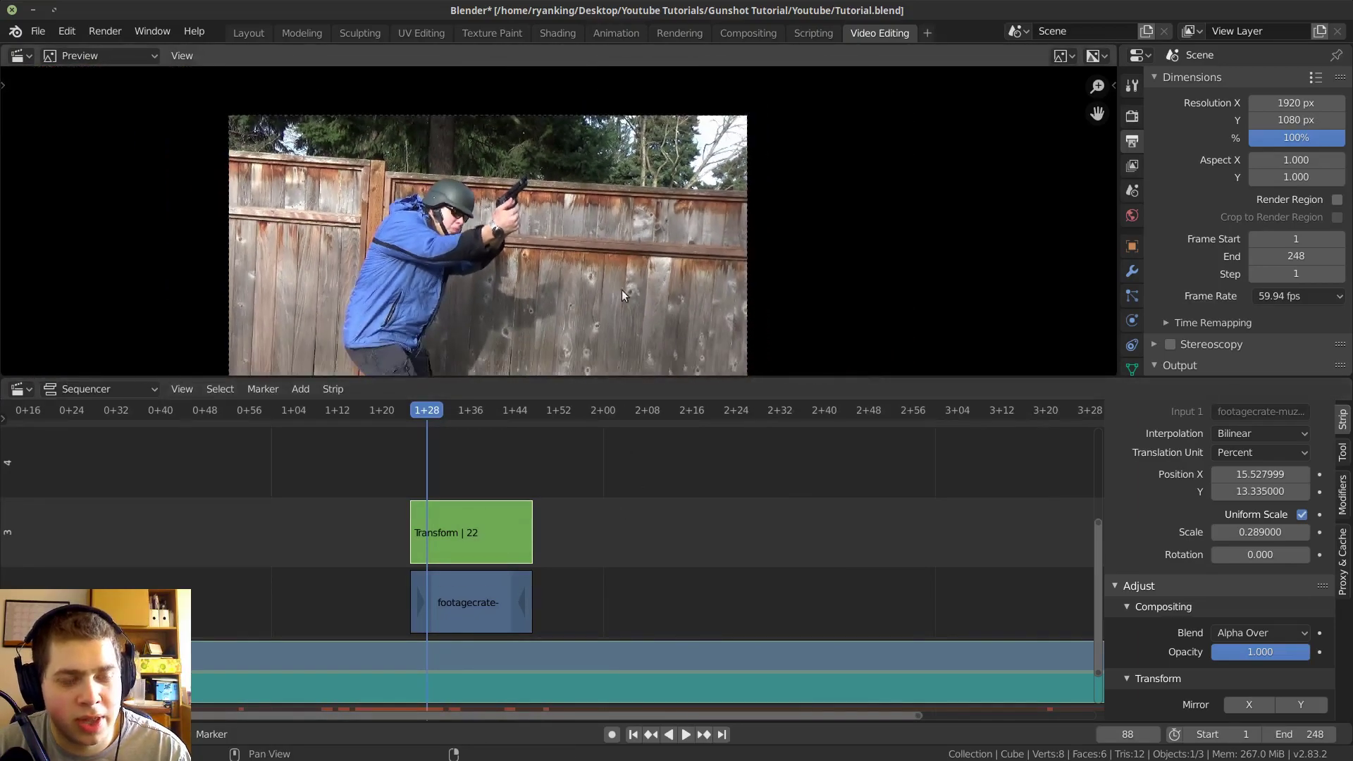
middle_click_drag(618, 291, 674, 290)
middle_click_drag(709, 586, 555, 580)
mouse_move(599, 573)
left_mouse_down()
mouse_move(626, 575)
mouse_move(600, 573)
left_mouse_up()
left_click_drag(551, 571, 506, 569)
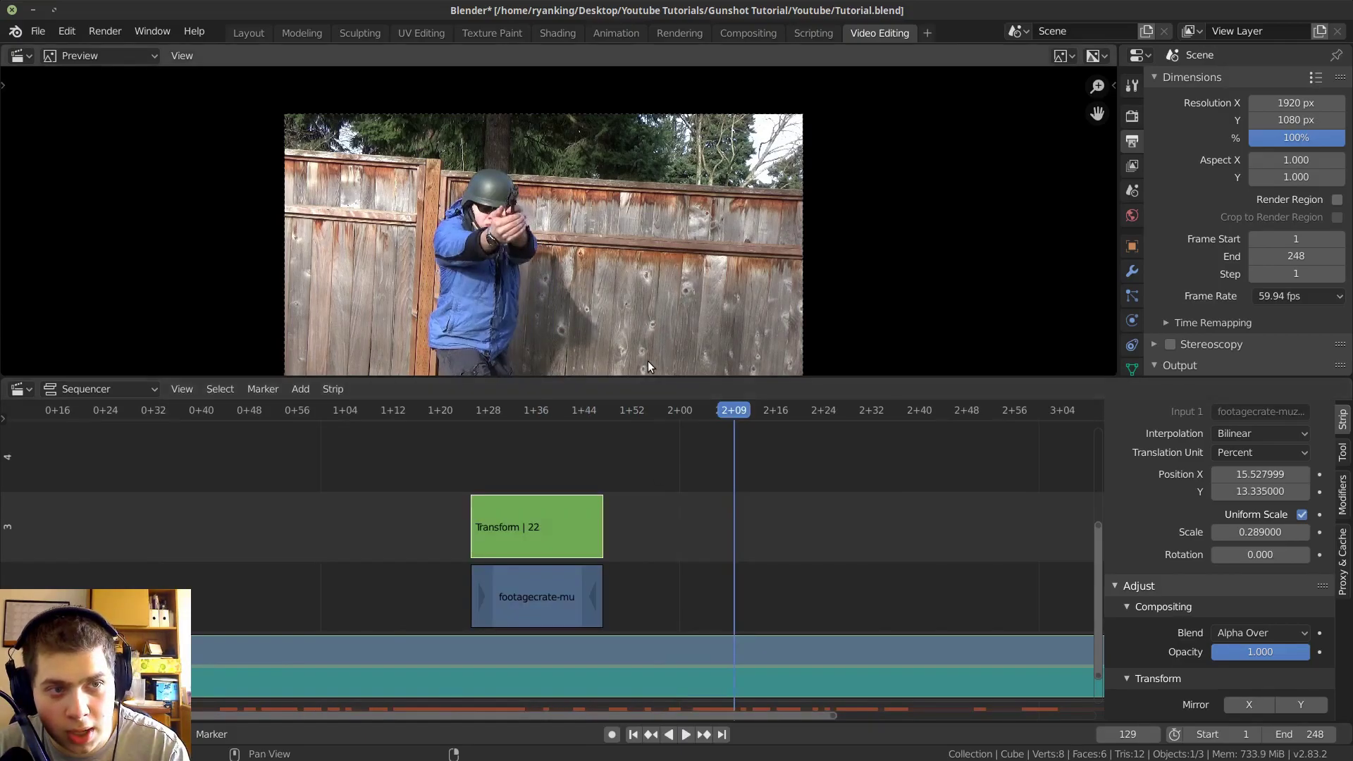
key("Left")
key("Left")
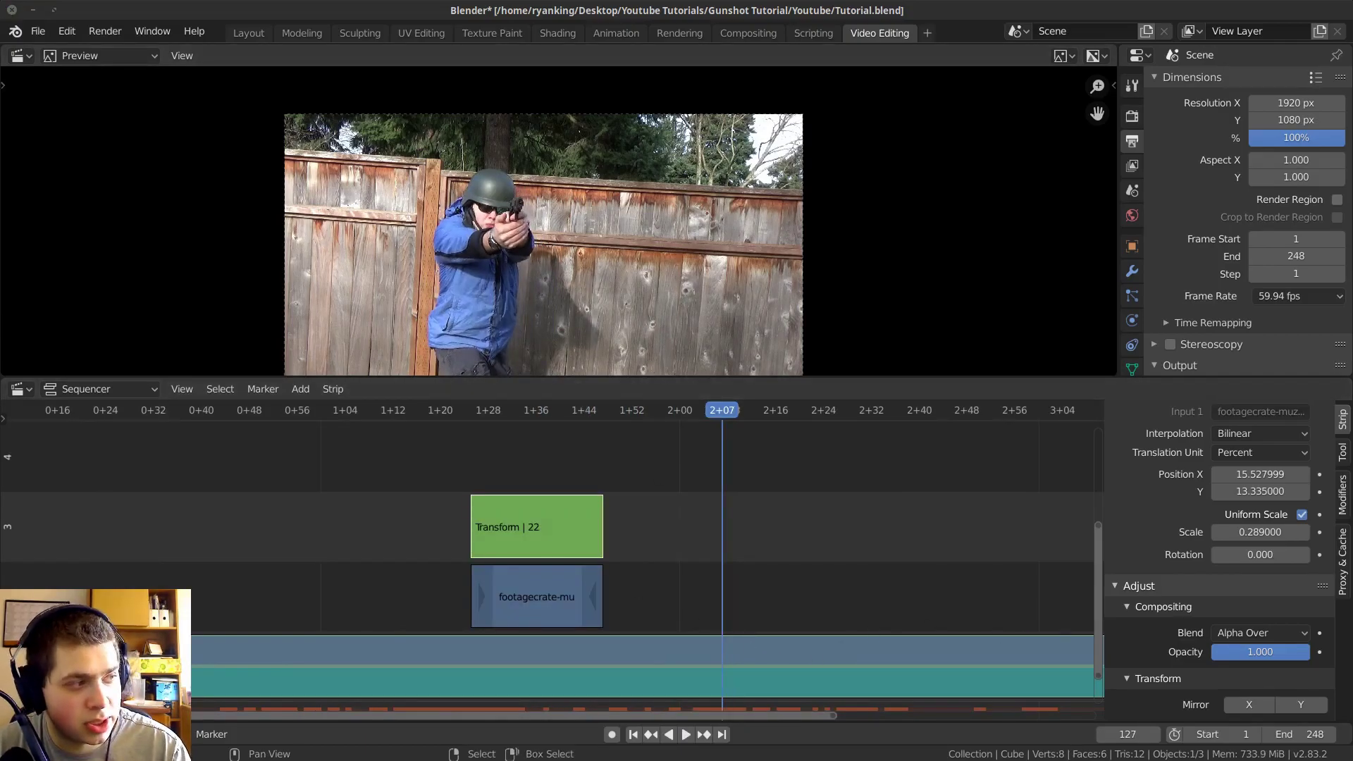
Step: Add the footagecrate-muzzleflash-magnum-quarter-1.mov clip at frame 127 and place it on channel 2
left_click_drag(212, 359, 723, 536)
scroll(688, 507, "up", 6)
middle_click_drag(910, 545, 667, 559)
scroll(667, 558, "up", 2)
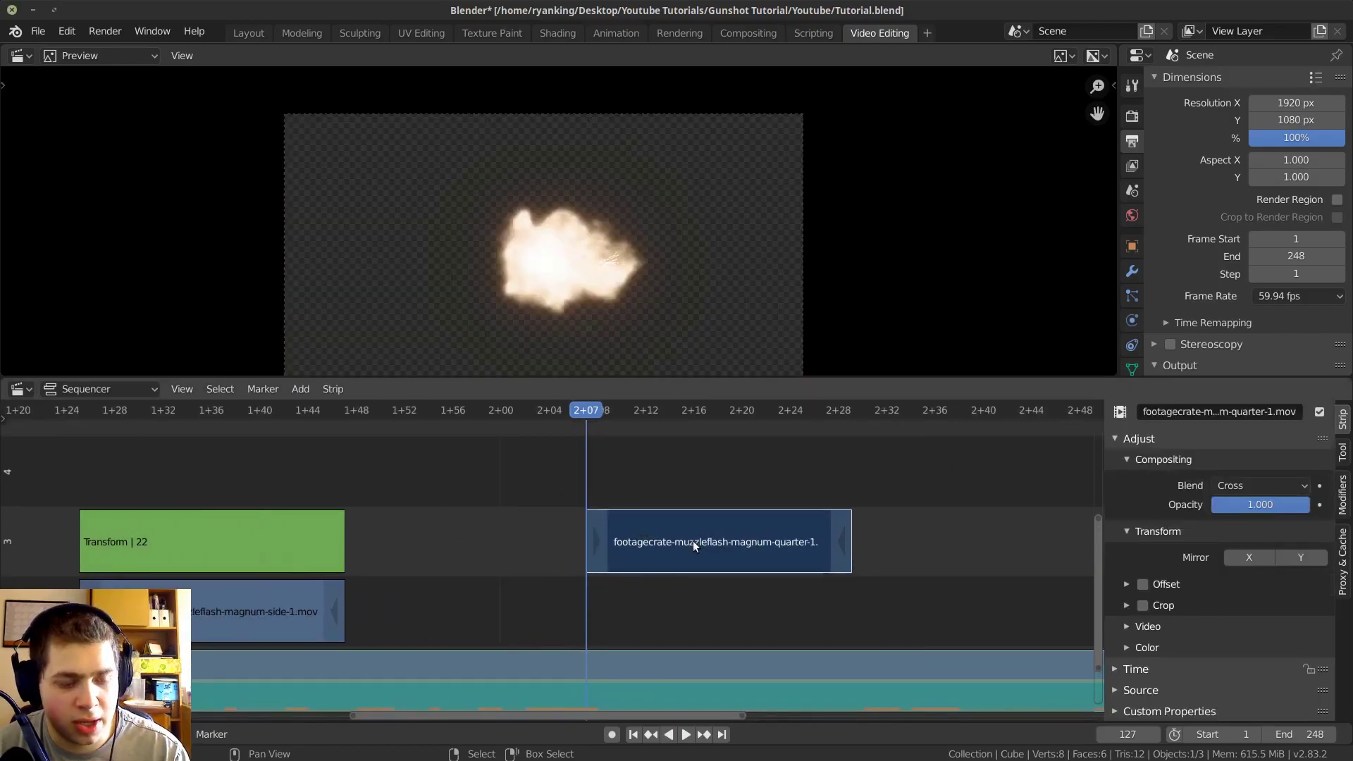
left_click_drag(691, 539, 688, 617)
Step: Add a Transform effect strip to the quarter-view muzzle flash and set its blend mode to Alpha Over
left_click(1242, 485)
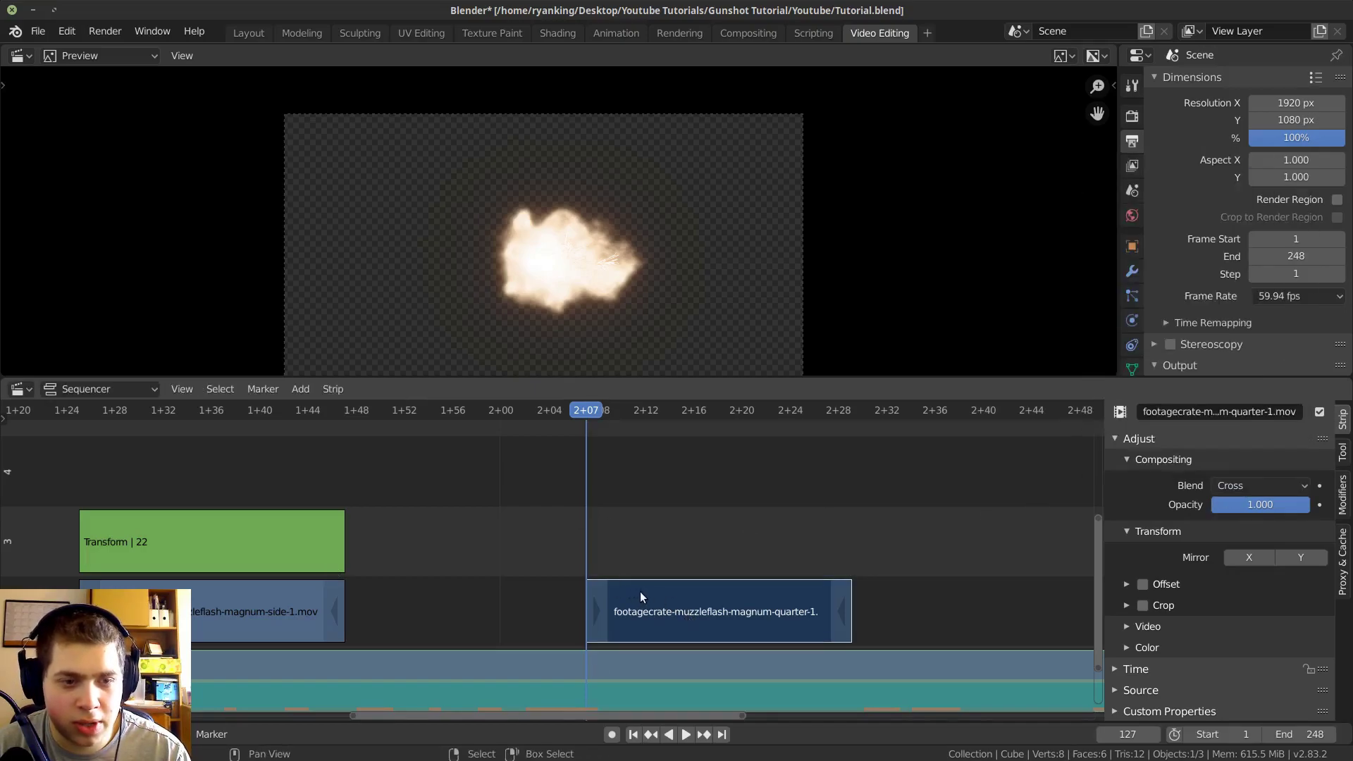
key("shift+a")
mouse_move(642, 592)
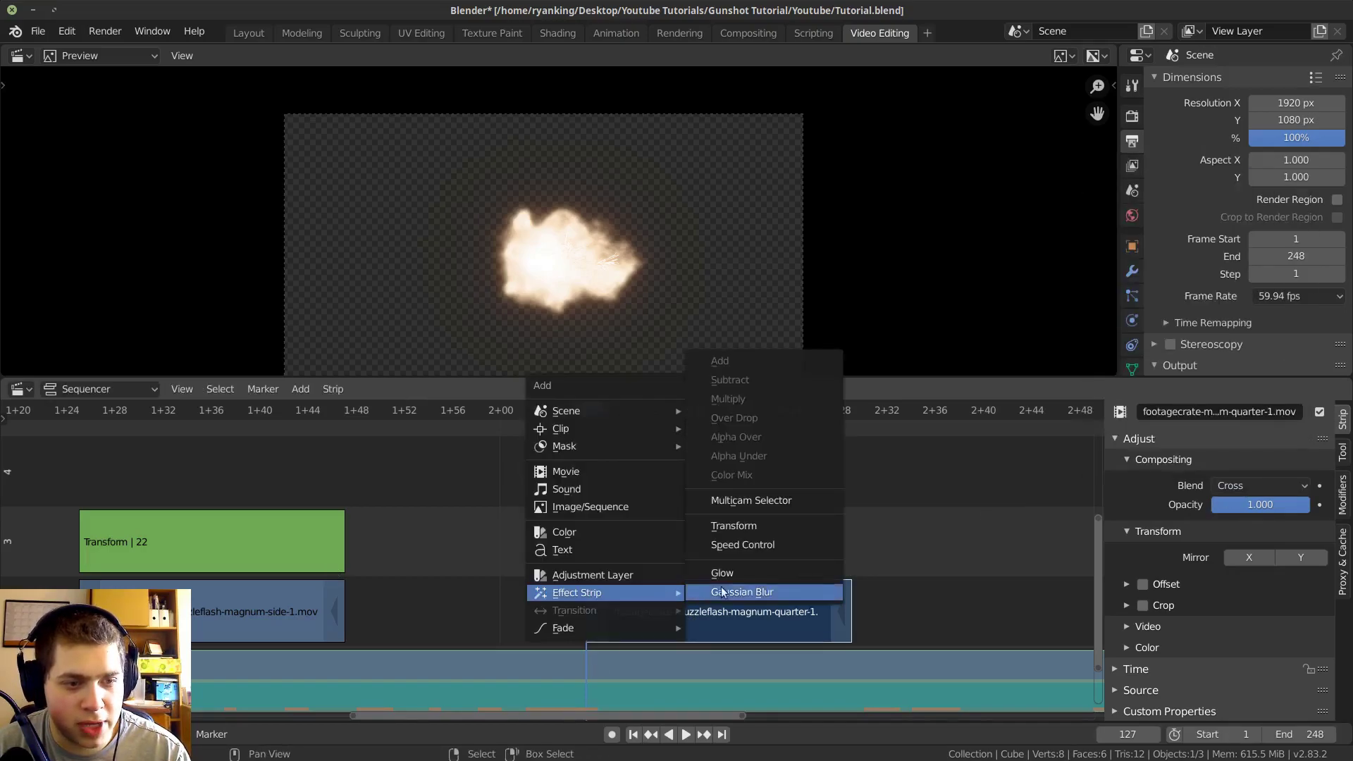
left_click(750, 526)
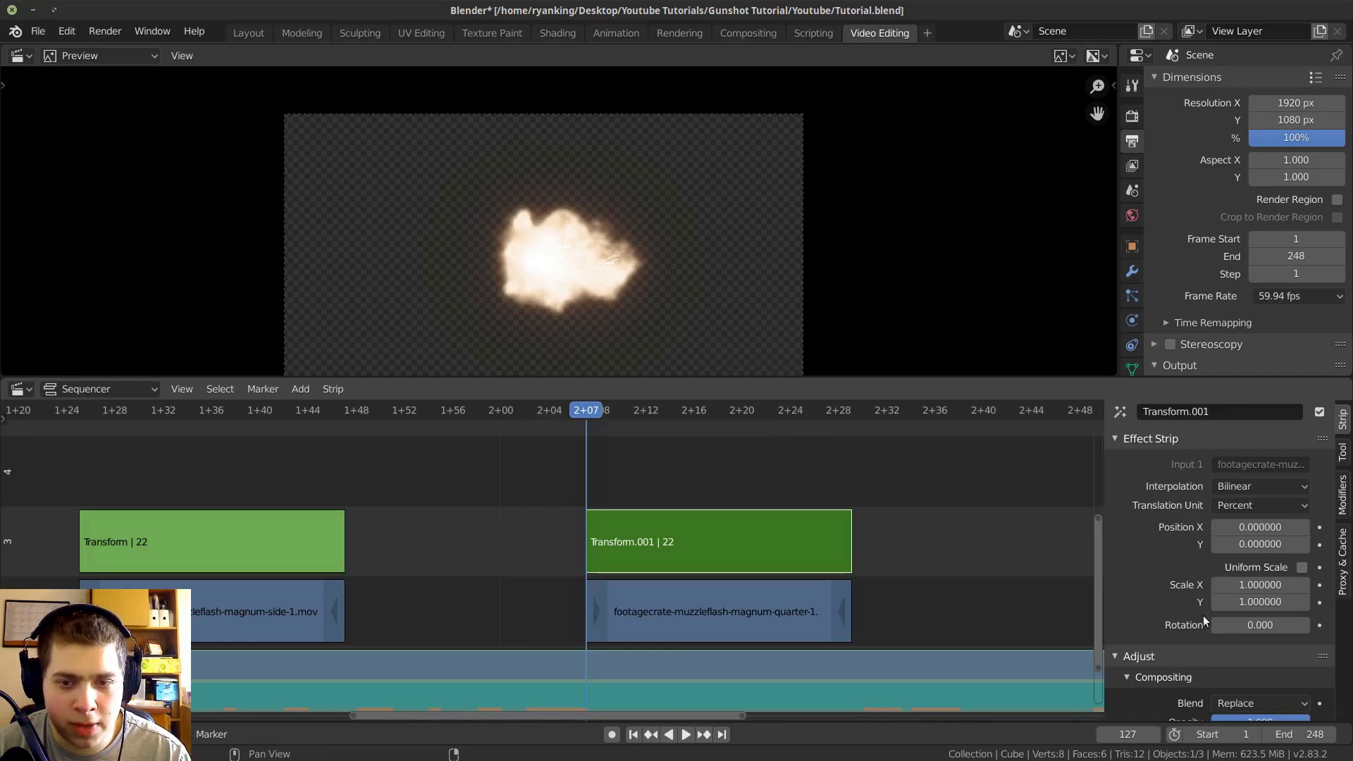
left_click(1241, 704)
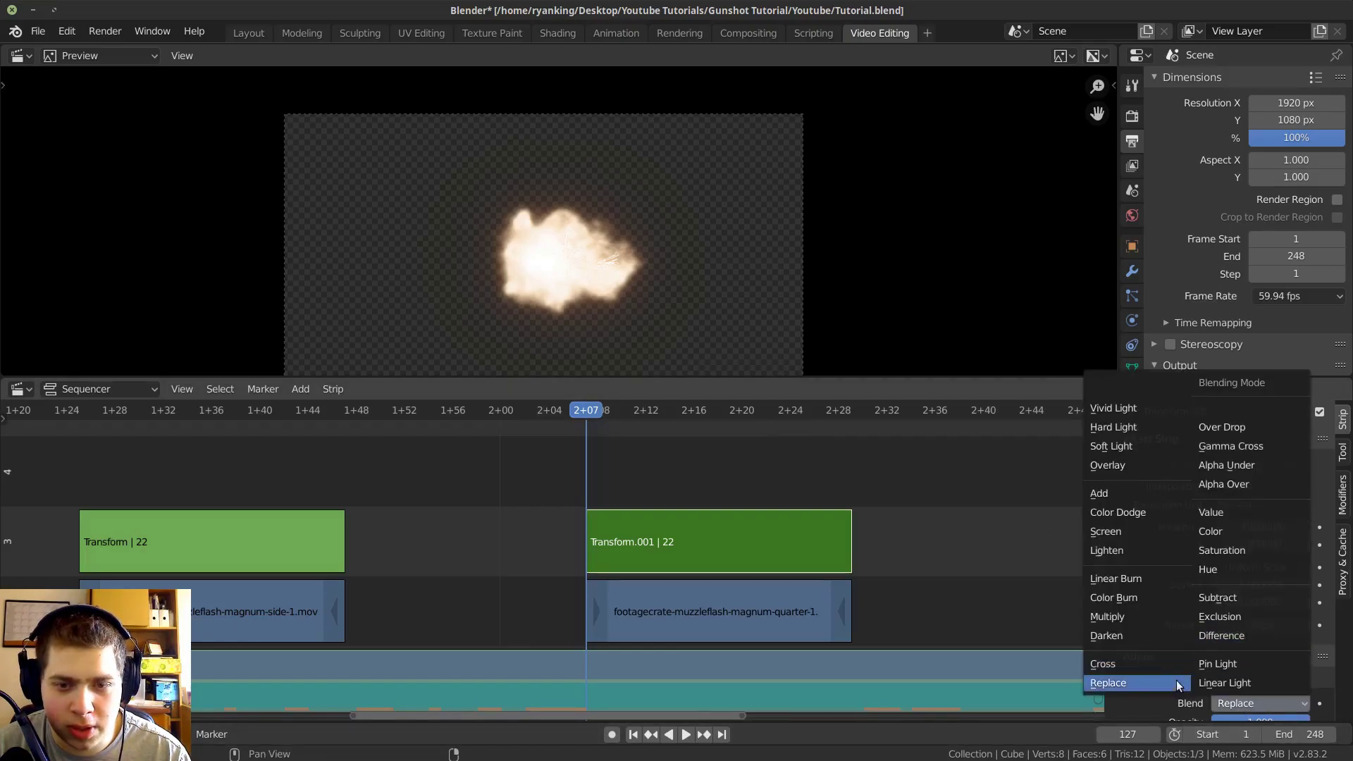
left_click(1259, 480)
Step: Enable uniform scale on the second flash's Transform strip and reduce the scale to 0.22
left_click(705, 611)
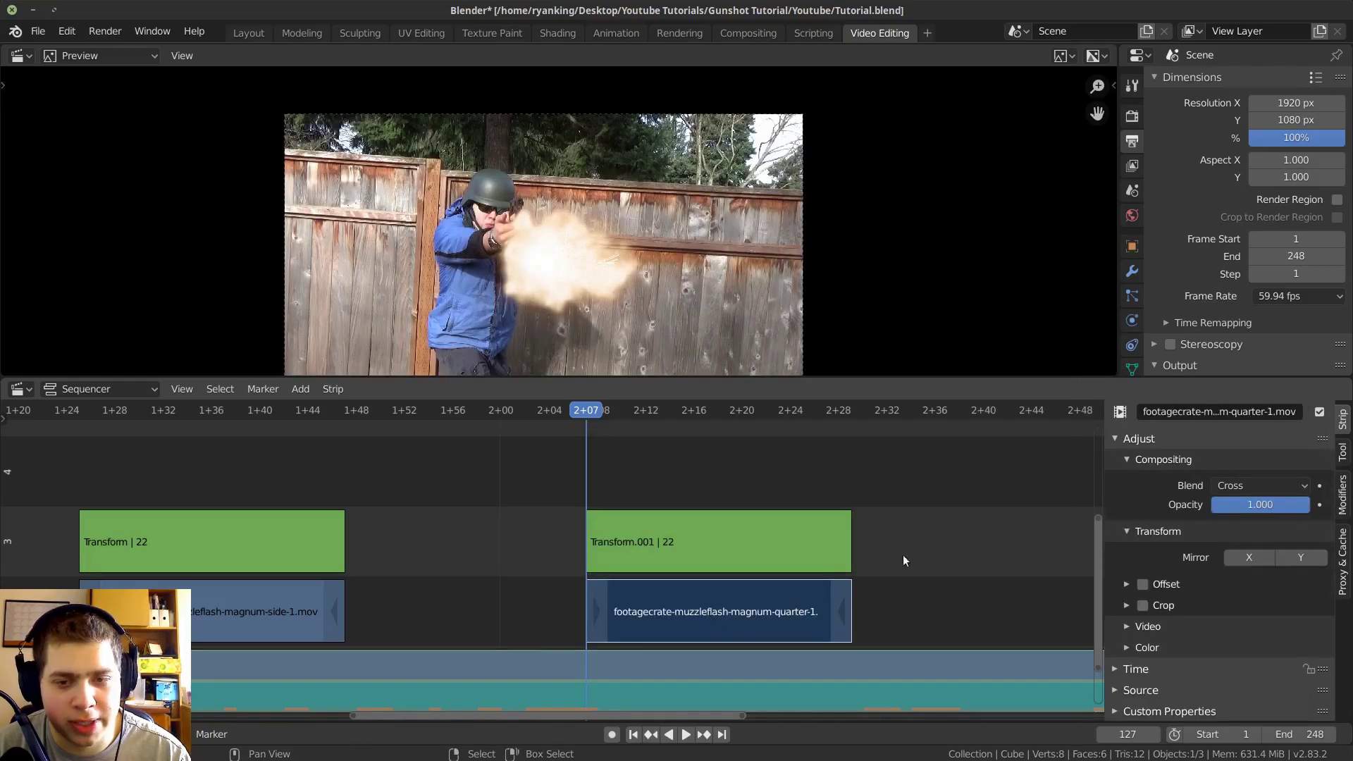
left_click(716, 557)
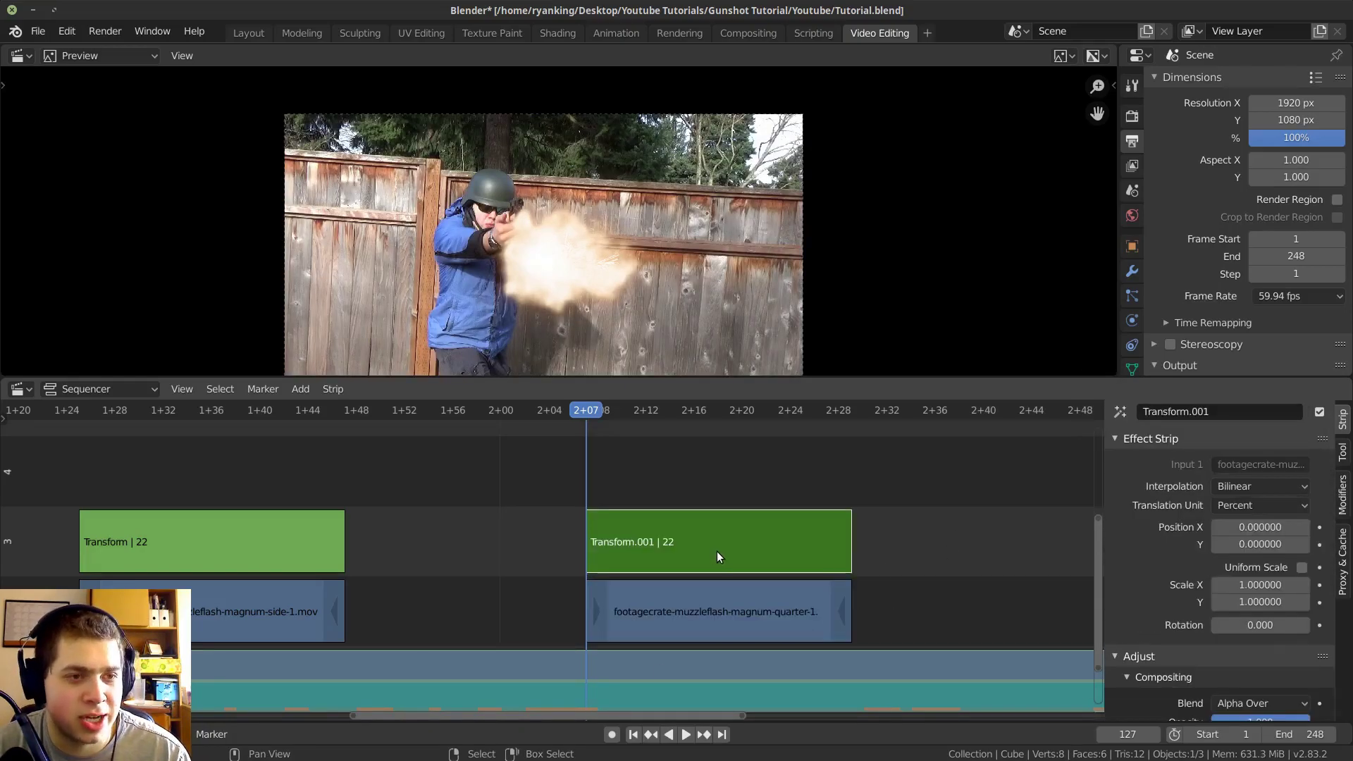
left_click(1298, 567)
left_click_drag(1268, 592, 1216, 585)
scroll(501, 233, "up", 3)
scroll(501, 233, "up", 5)
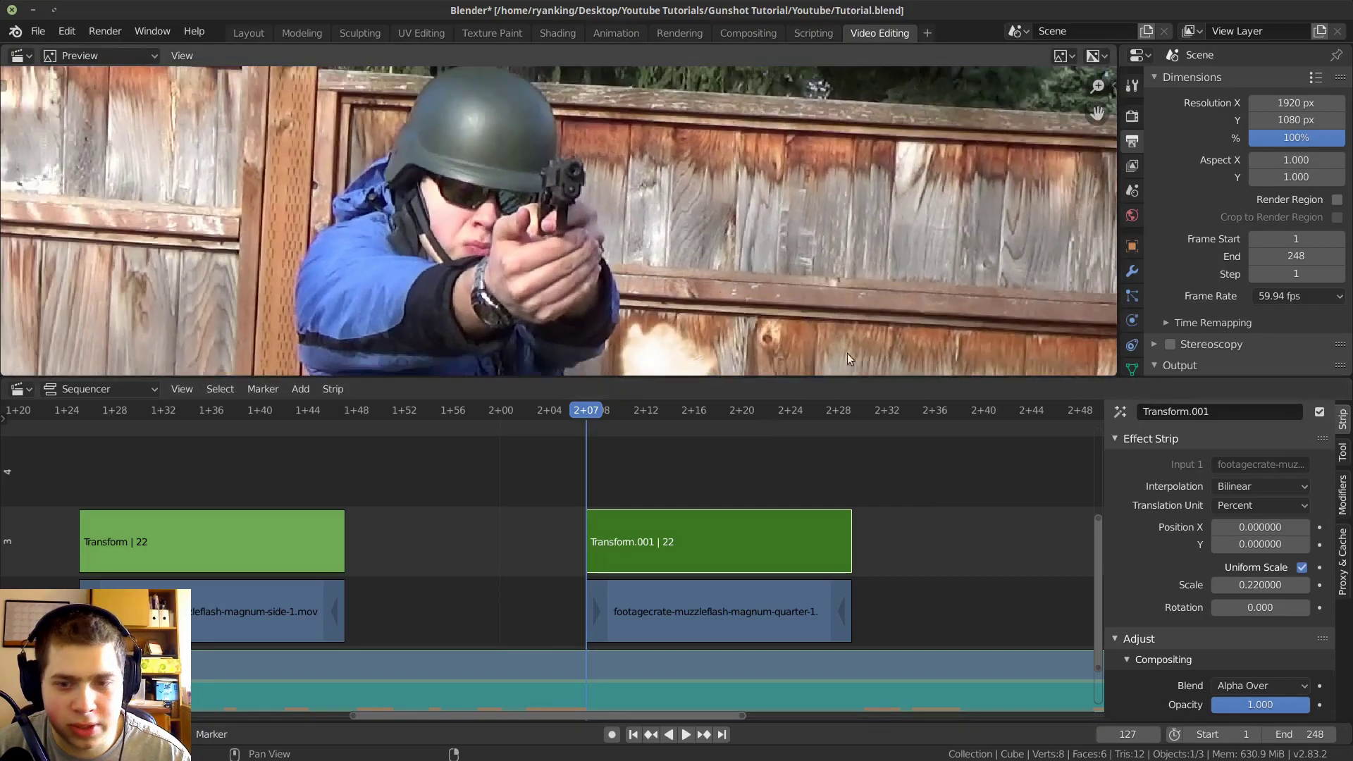
Step: Align the second flash with the gun's muzzle using position X -4.62, position Y 19.38 and scale 0.298
middle_click_drag(847, 353, 850, 338)
left_click_drag(1255, 585, 1223, 527)
scroll(801, 222, "down", 4)
Step: Play back the second gunshot and replay it from frame 127 to check the flash's timing and placement
key("space")
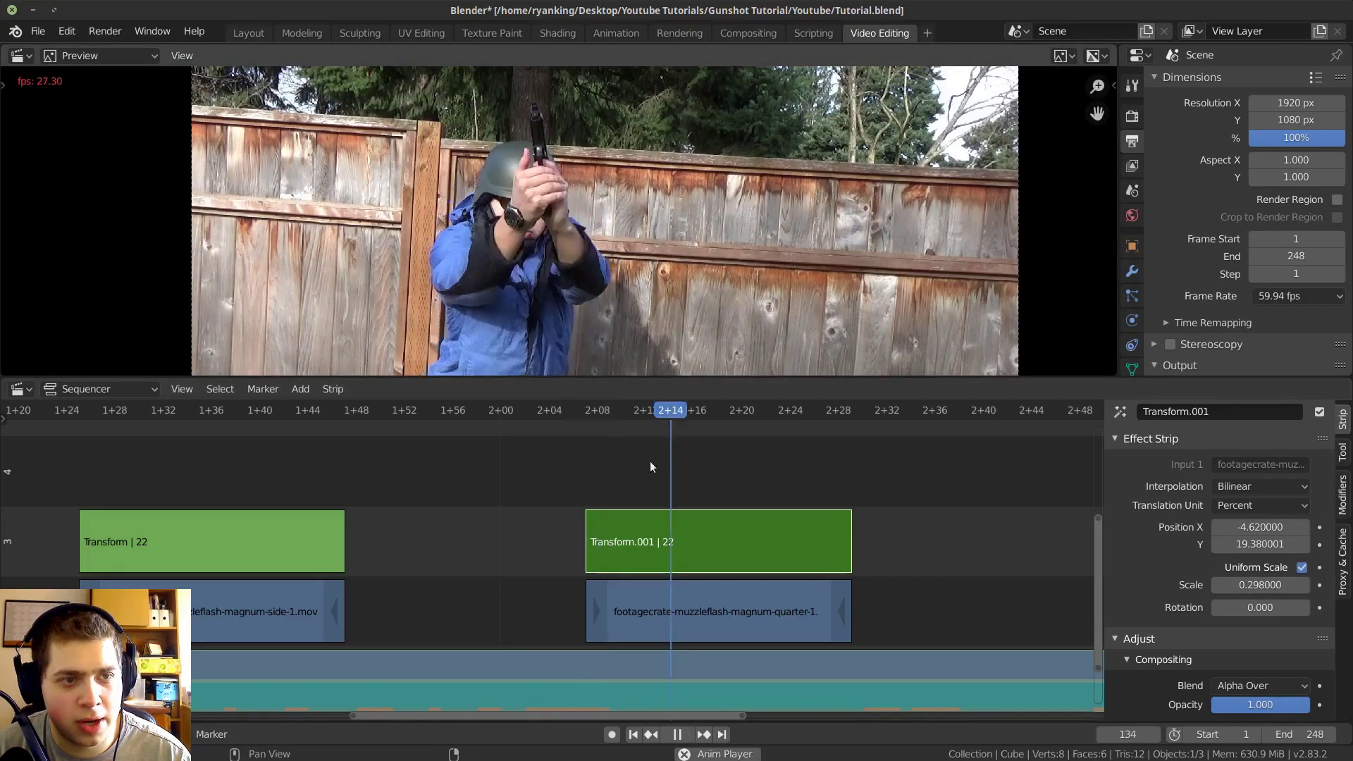
key("Escape")
key("space")
scroll(574, 501, "down", 5)
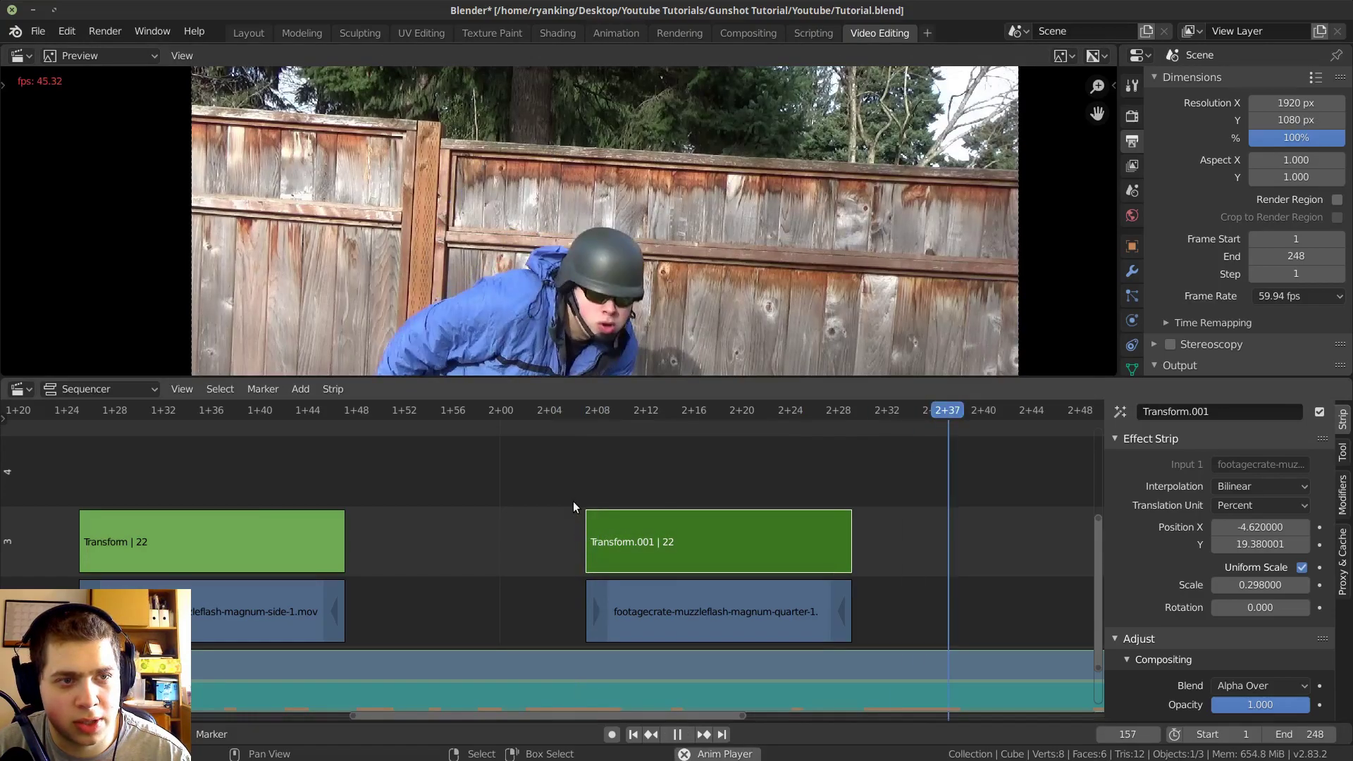
key("space")
scroll(637, 517, "up", 6)
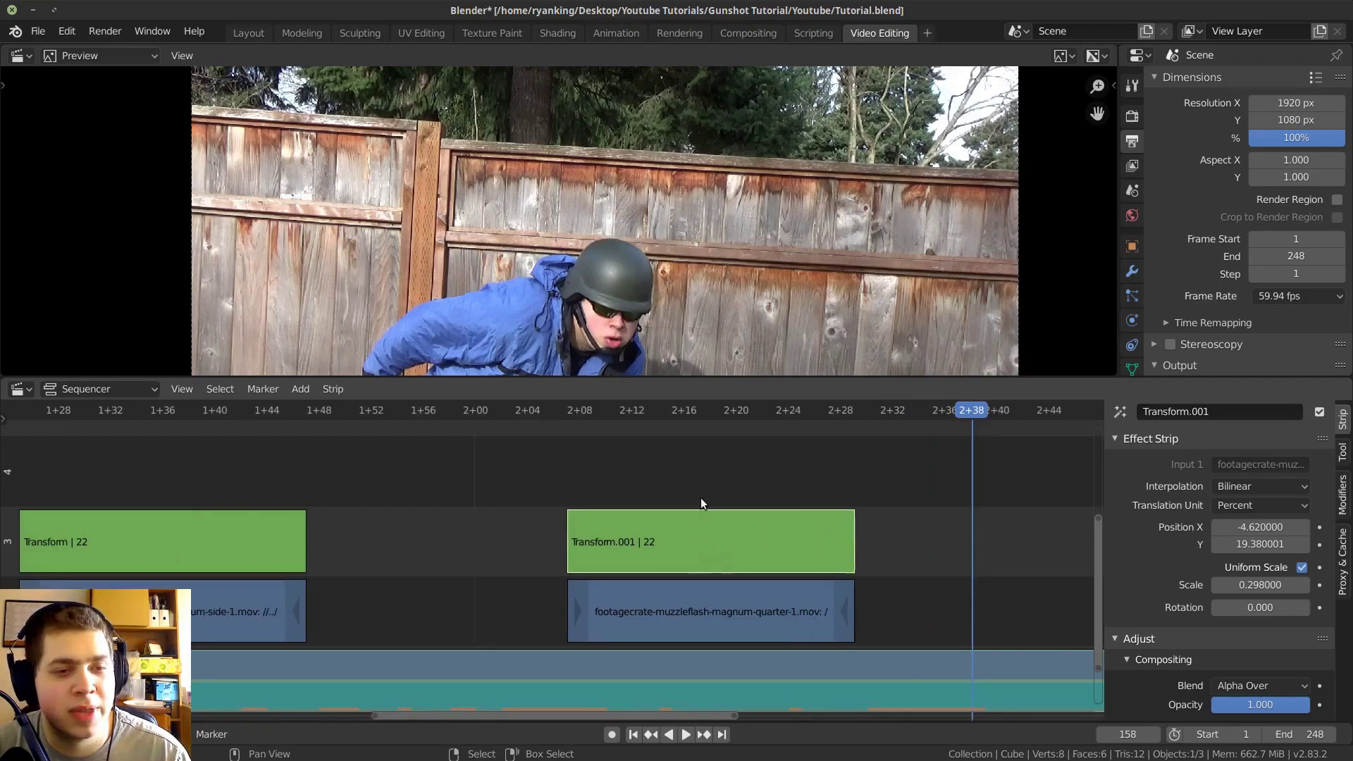
left_click(570, 491)
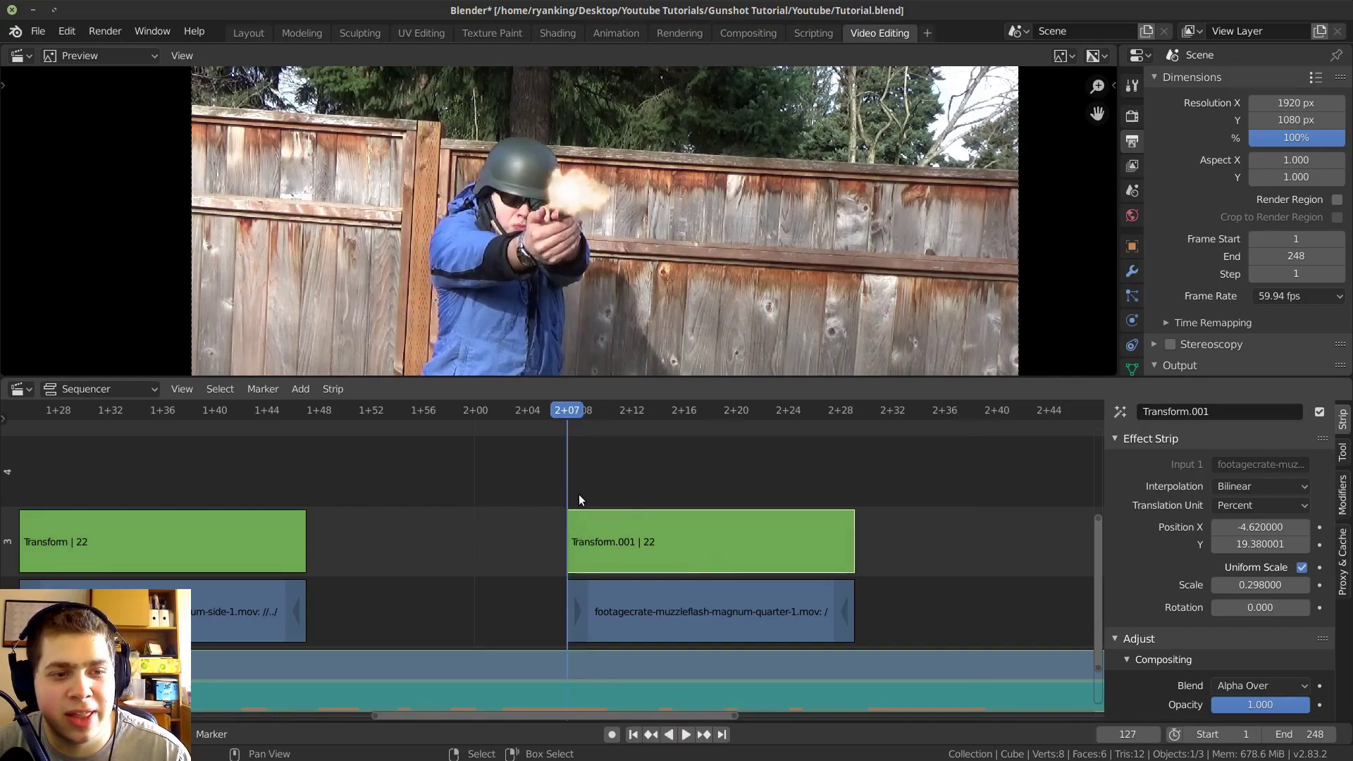
key("space")
key("space")
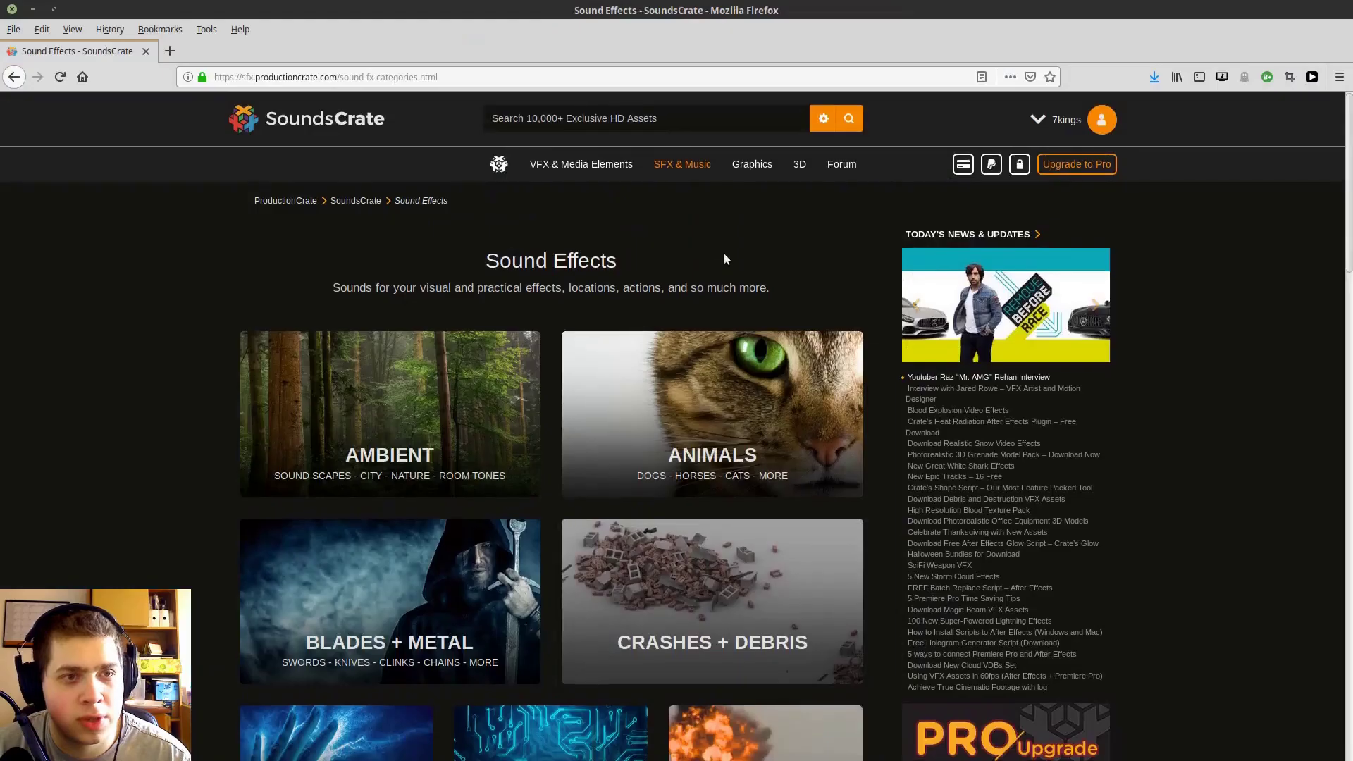
Step: Switch to Firefox and open the Guns Firing set within SoundsCrate's gun sound effects
mouse_move(682, 165)
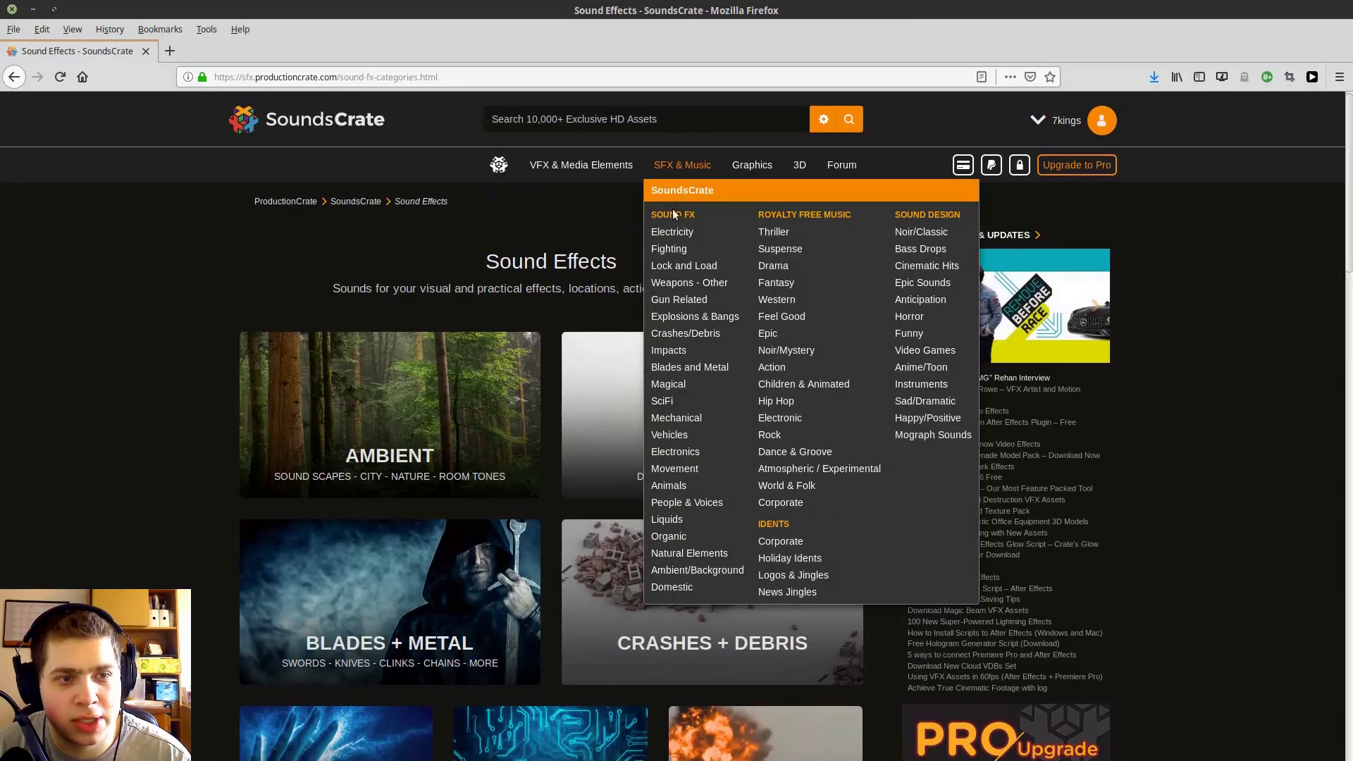
scroll(362, 340, "down", 7)
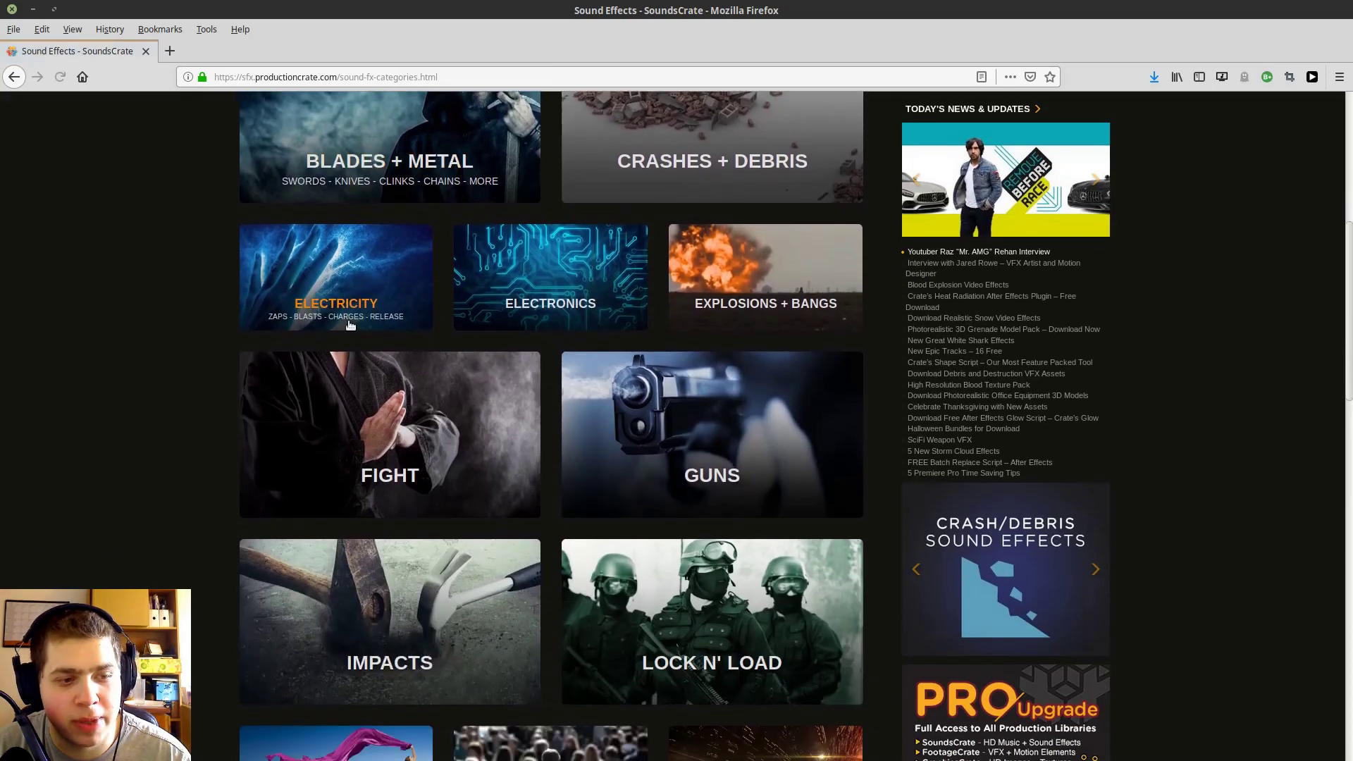
scroll(356, 337, "down", 3)
scroll(357, 337, "up", 4)
left_click(702, 540)
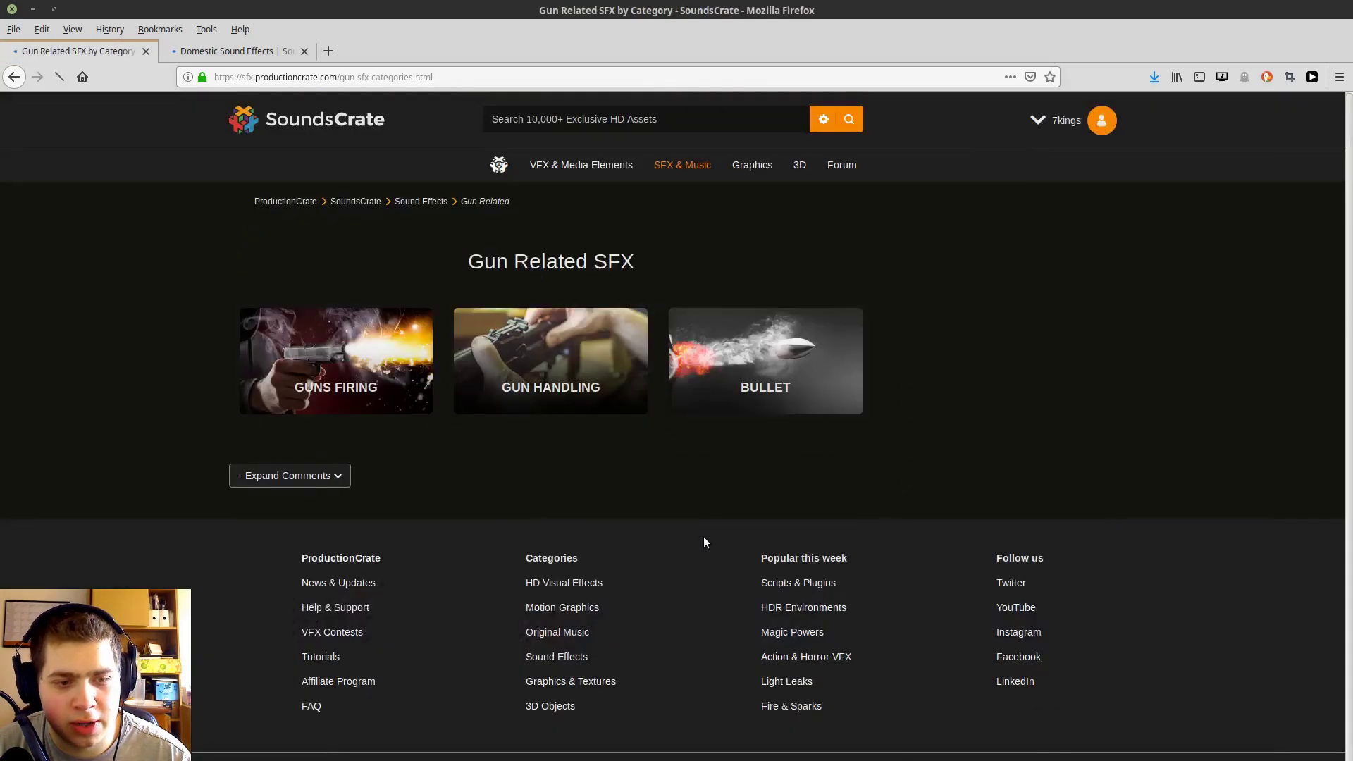
left_click(341, 349)
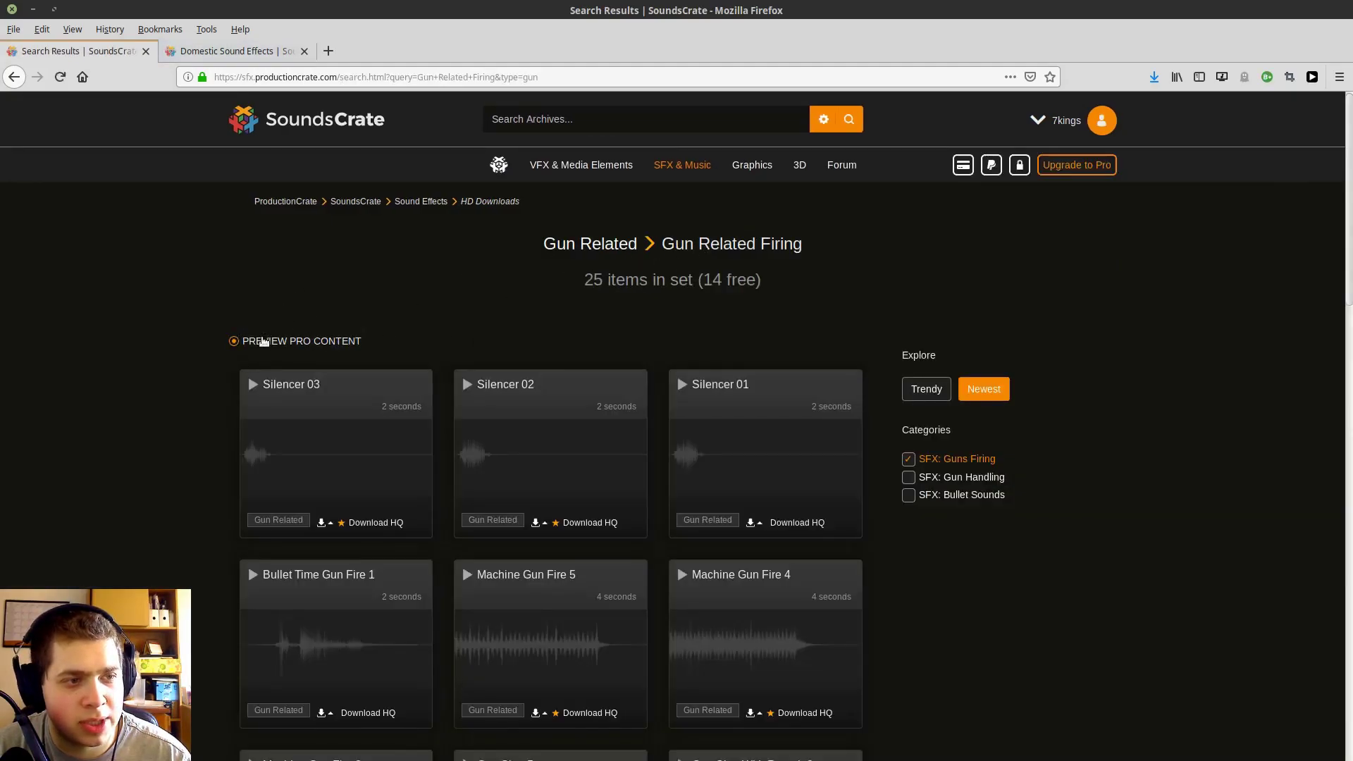
Step: Look through the gun firing sounds for a suitable single gunshot
scroll(546, 289, "down", 6)
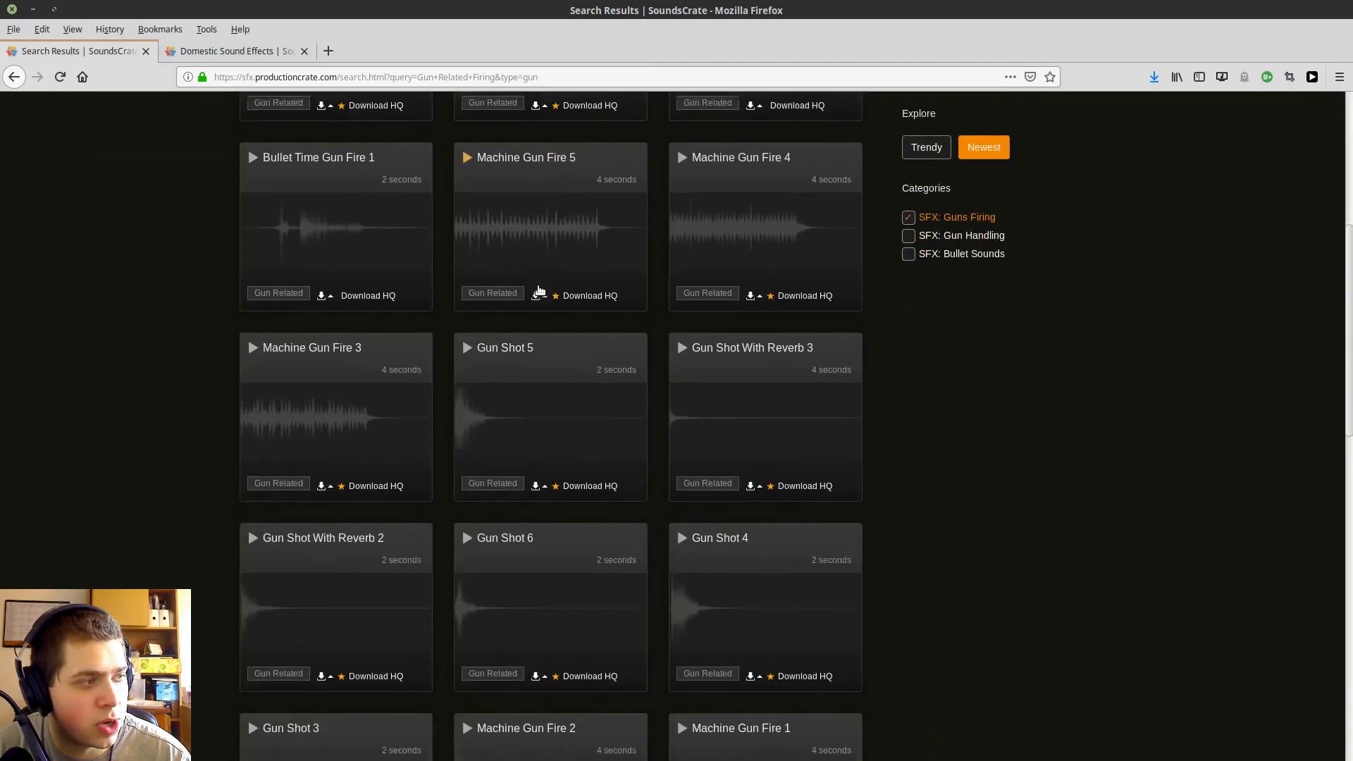
scroll(541, 318, "down", 12)
scroll(444, 310, "up", 5)
scroll(423, 564, "down", 3)
scroll(705, 522, "up", 2)
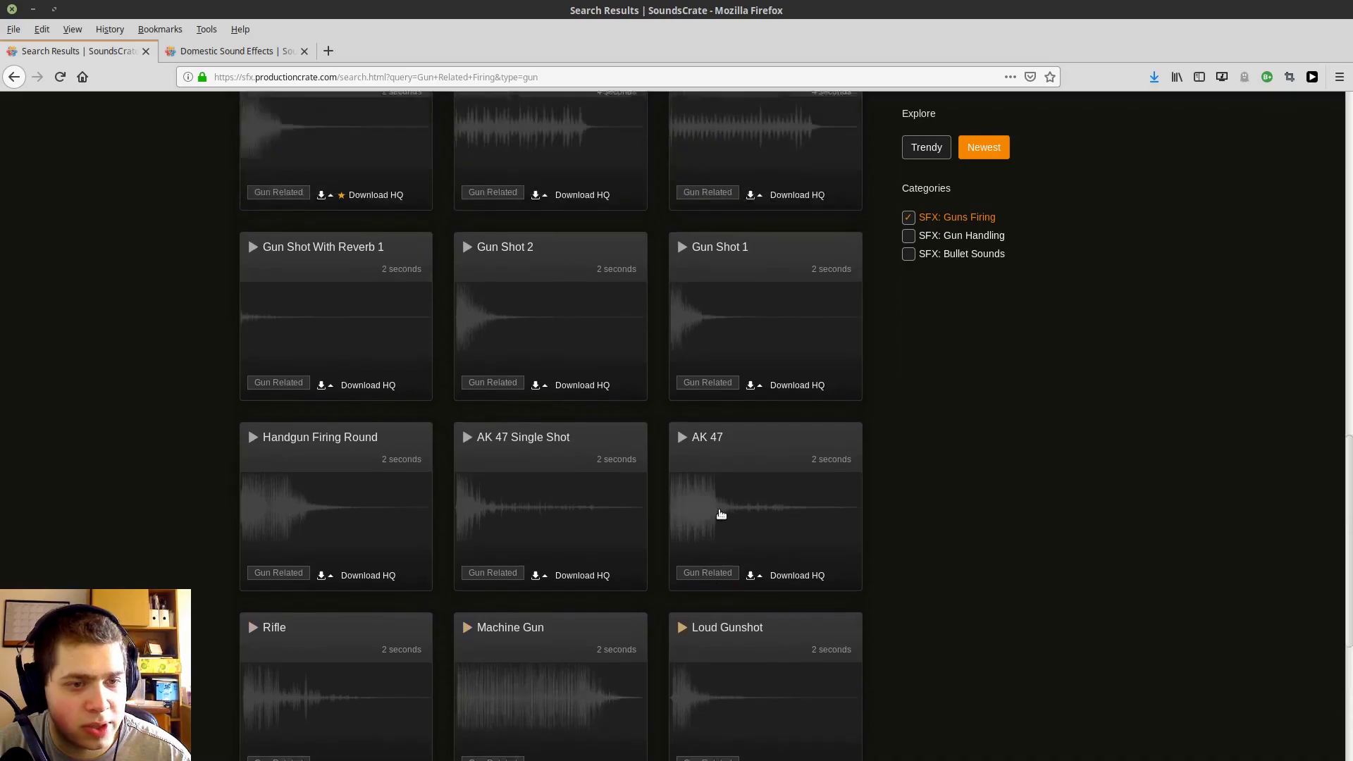
scroll(678, 728, "down", 2)
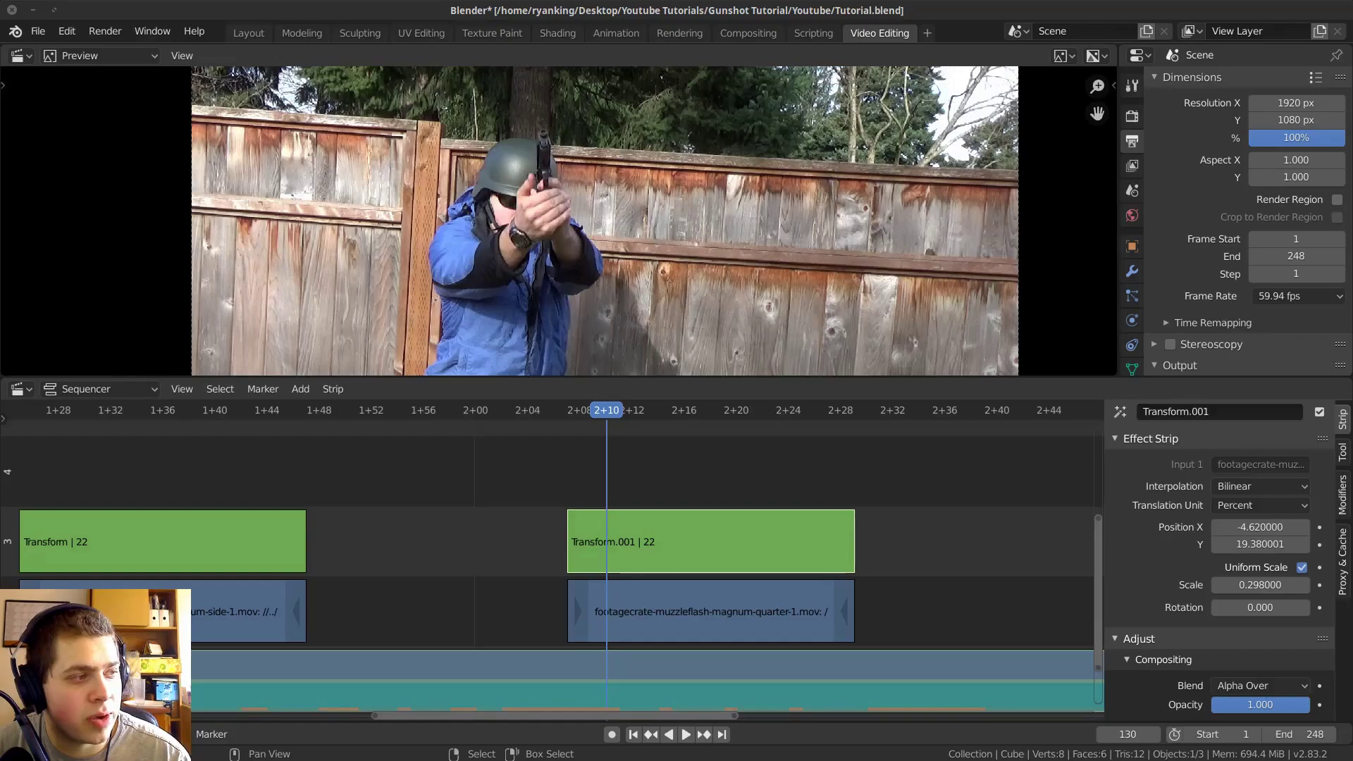
Step: Switch back to Blender and add Loud_Gunshot.mp3 on channel 4 at frame 130
left_click_drag(324, 370, 654, 479)
scroll(667, 510, "down", 1)
scroll(668, 510, "up", 2)
middle_click_drag(692, 502, 733, 542)
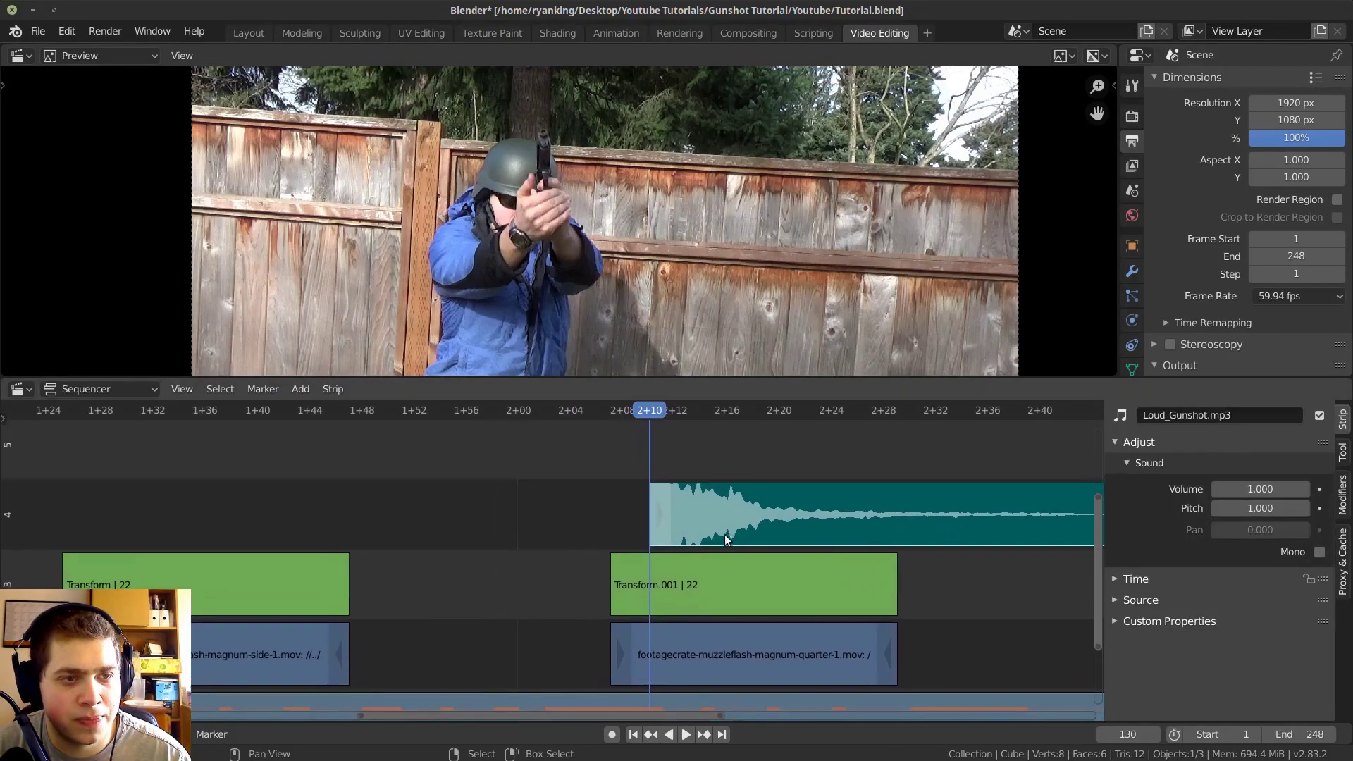
Step: Play back the gunshot sound and move its strip to start with the second flash at frame 127
scroll(728, 532, "down", 2)
left_click(602, 548)
key("space")
key("space")
left_click_drag(774, 522, 741, 522)
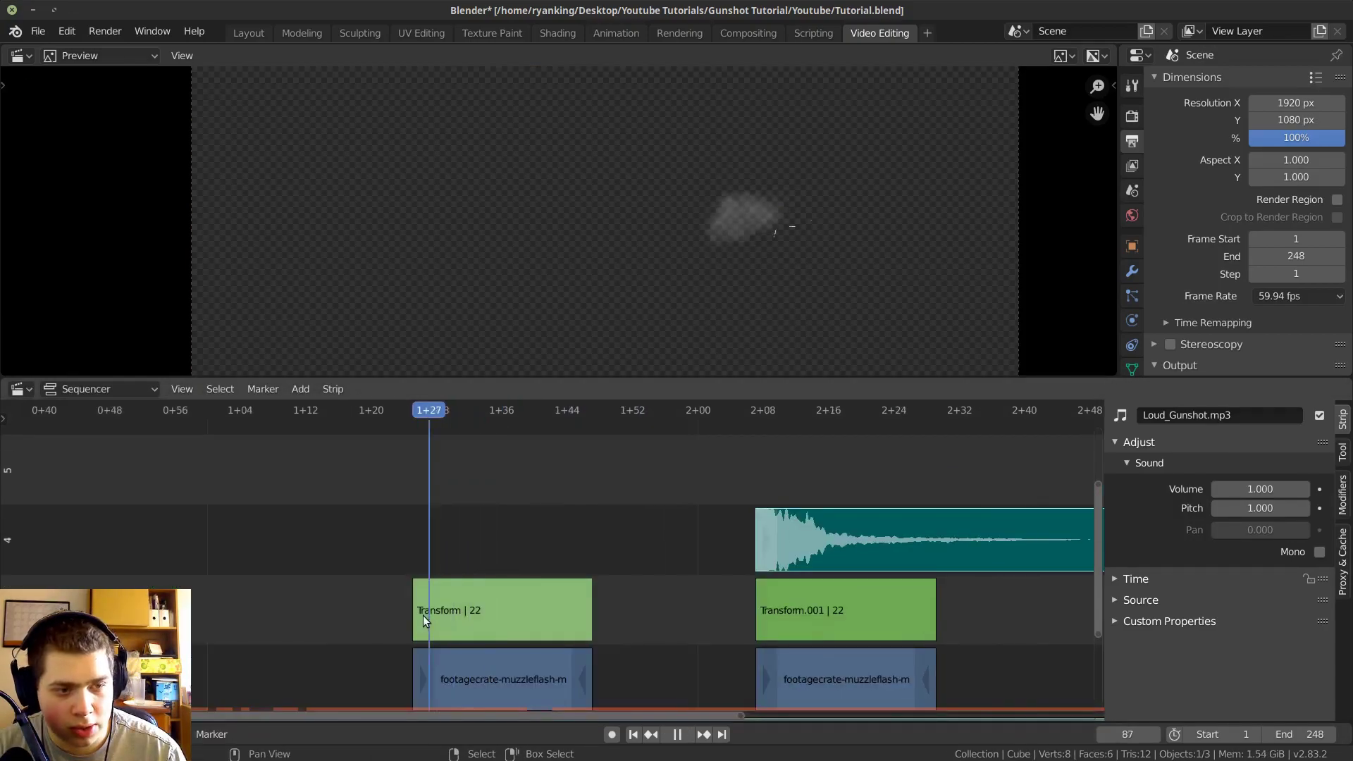
Step: Duplicate the gunshot sound onto channel 5, starting with the first muzzle flash at frame 85
left_click_drag(423, 615, 413, 615)
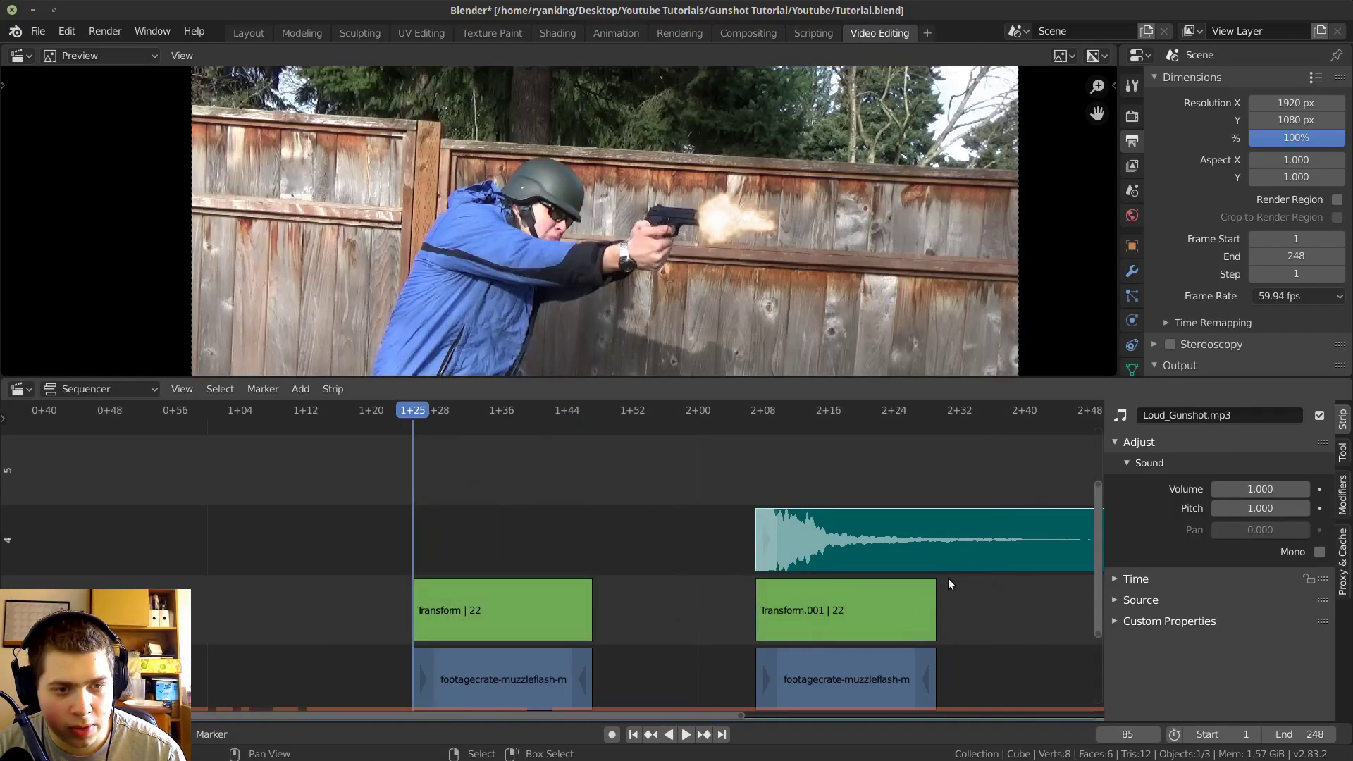
scroll(945, 584, "down", 3)
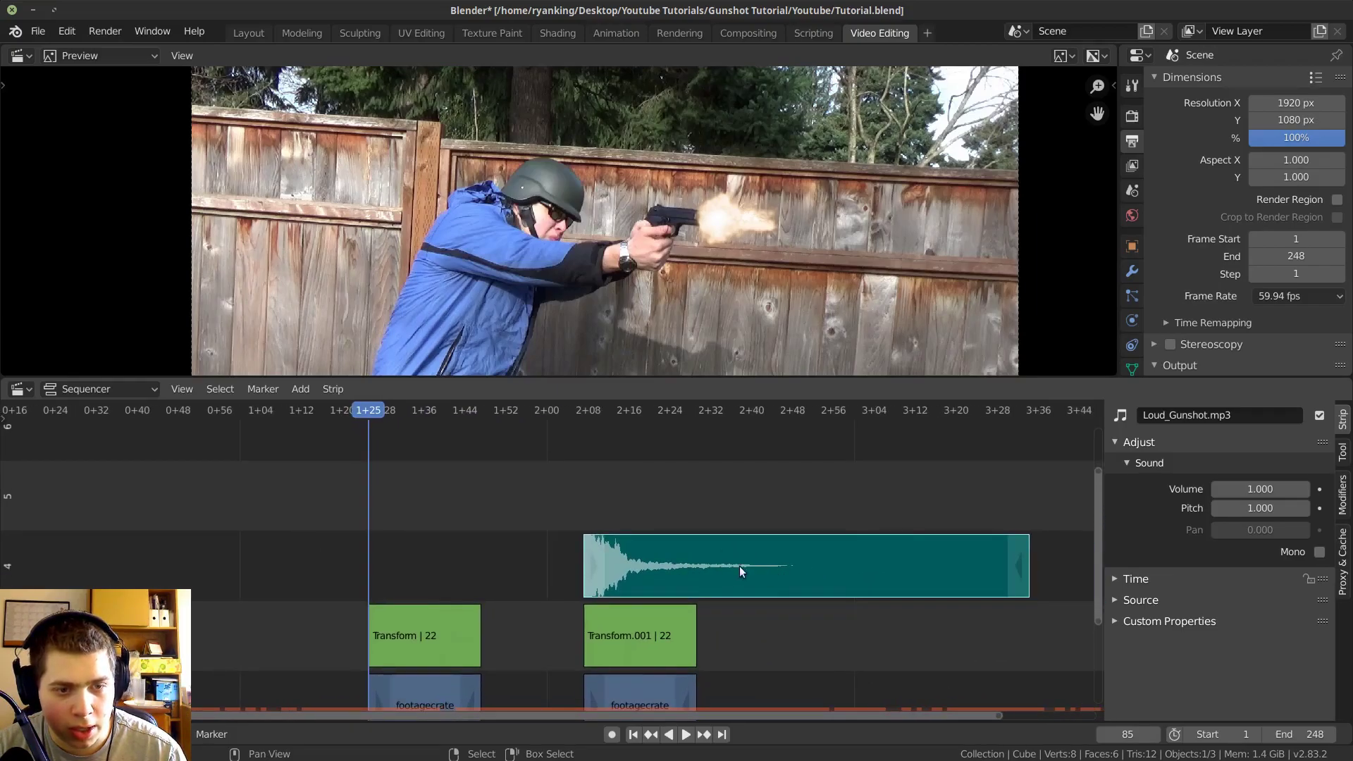
scroll(721, 572, "up", 3)
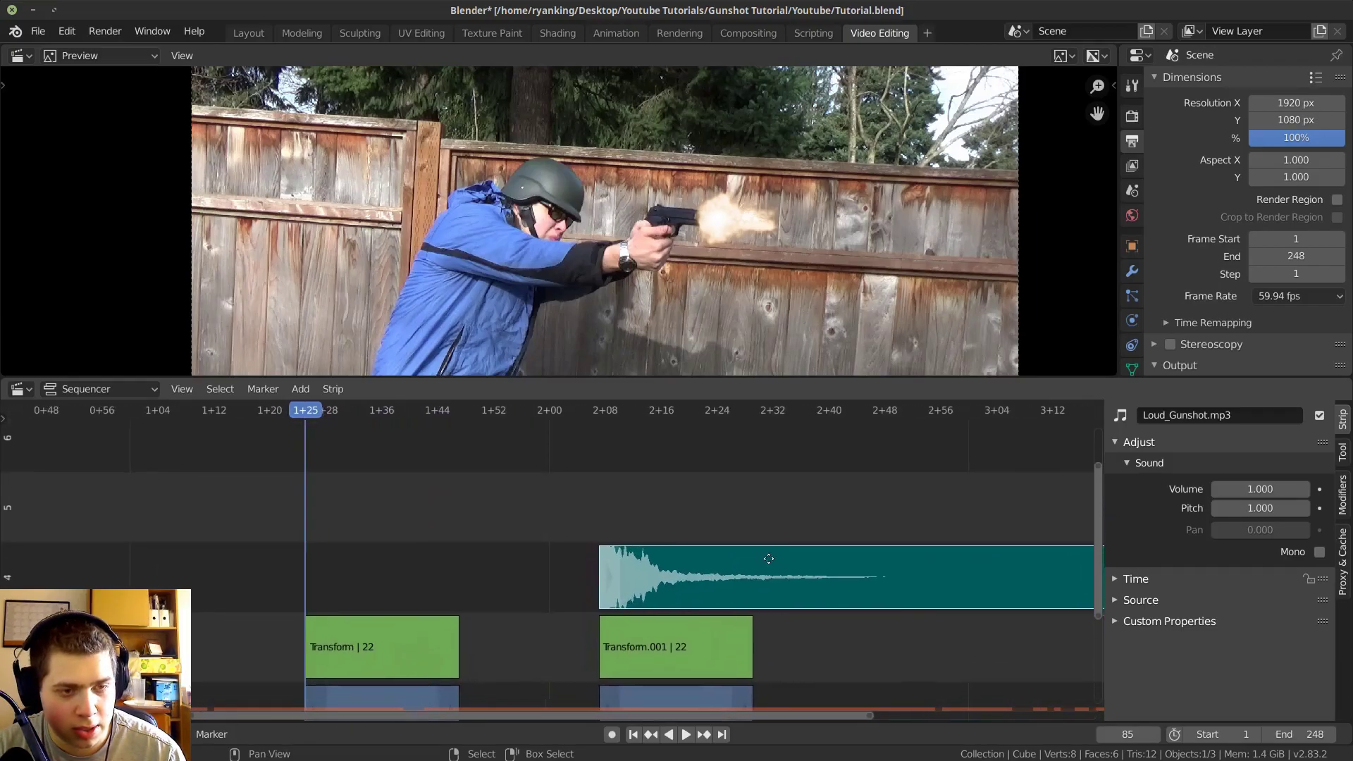
key("shift+d")
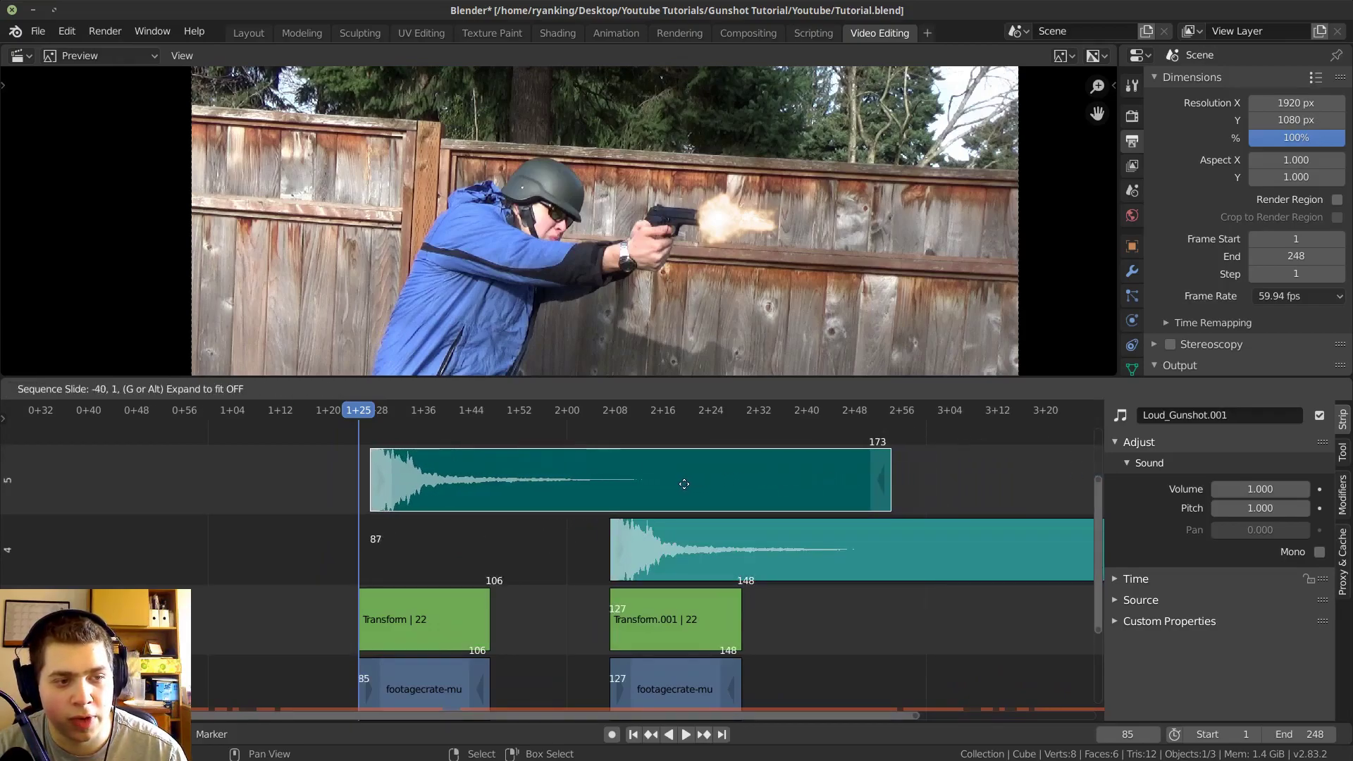
left_click(564, 506)
Step: Play back both shots to check that the gunshot sounds match the flashes
scroll(450, 550, "up", 1)
middle_click_drag(564, 508, 559, 553)
scroll(415, 561, "down", 4)
key("space")
key("space")
mouse_move(520, 508)
middle_mouse_down()
mouse_move(535, 555)
mouse_move(540, 510)
middle_mouse_up()
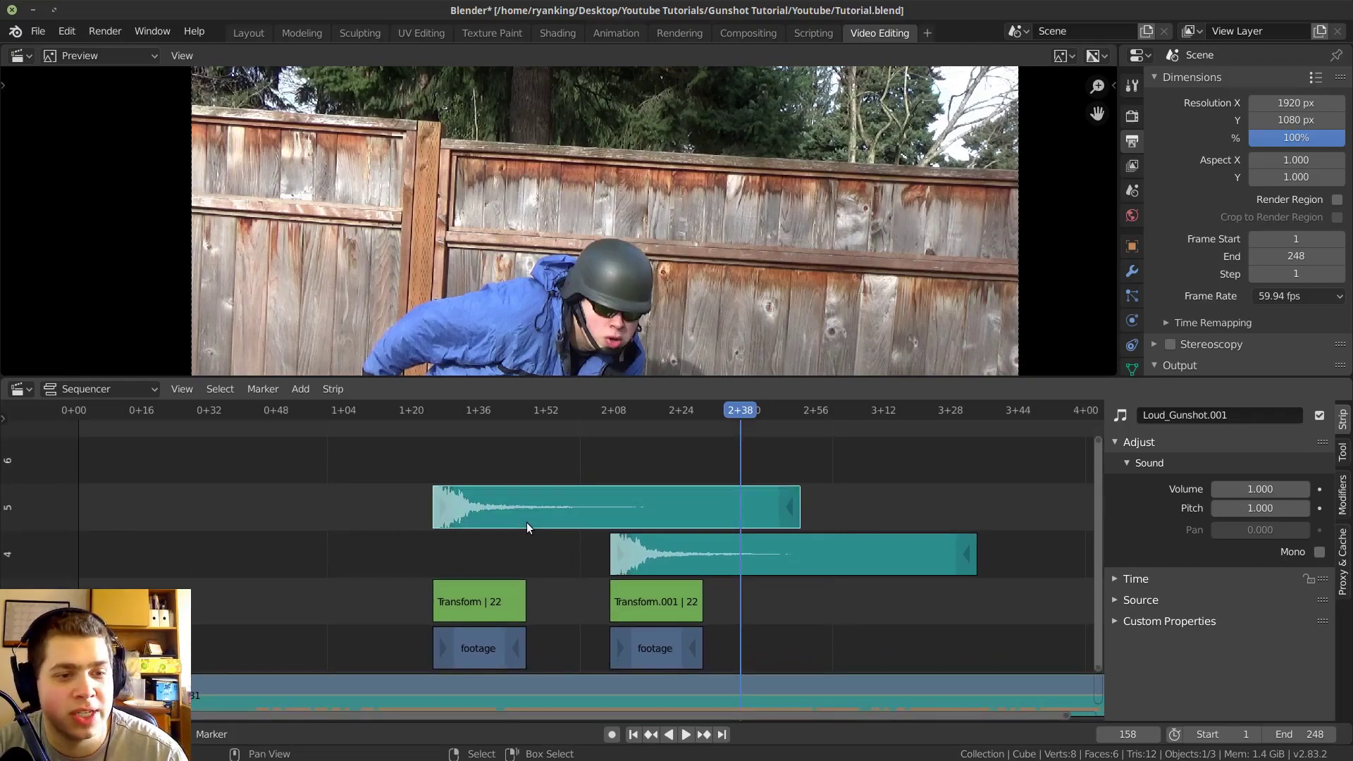
middle_click_drag(772, 507, 748, 485)
key("shift+a")
mouse_move(747, 488)
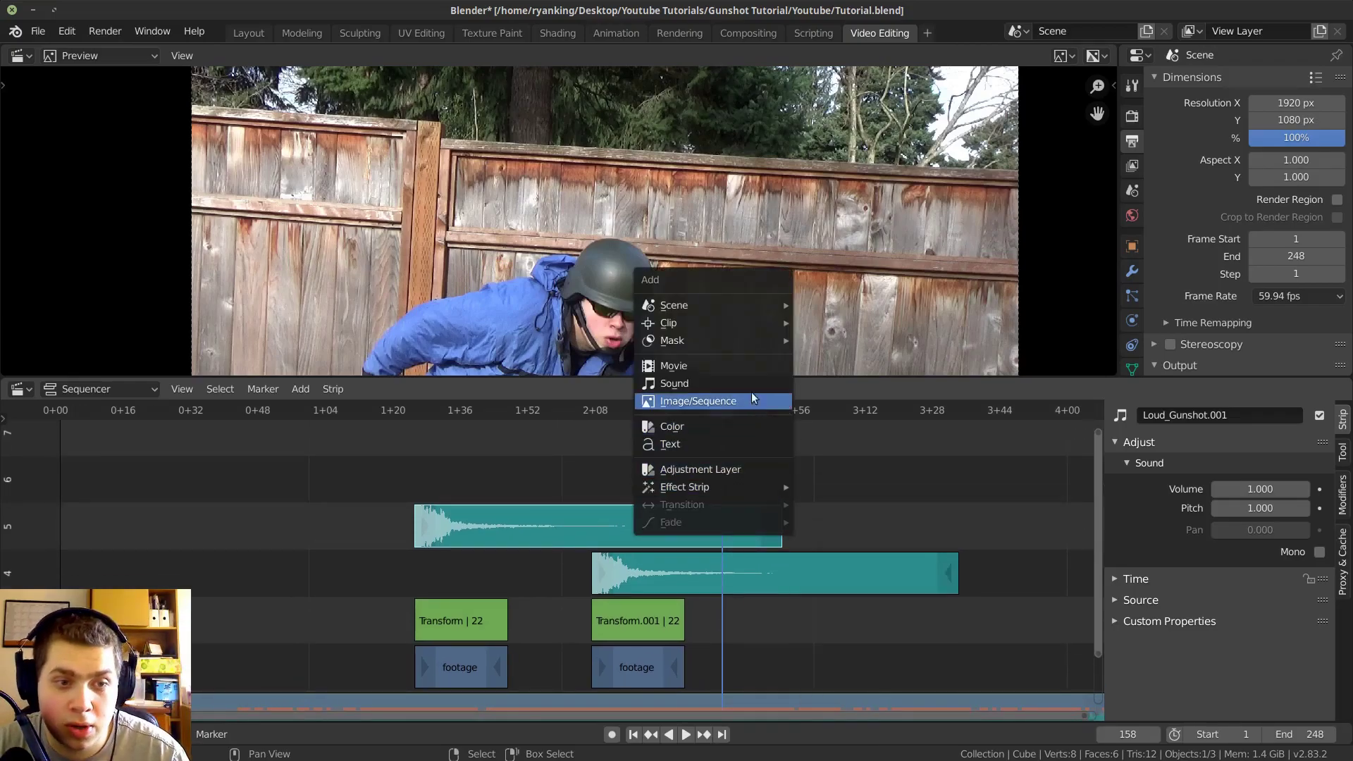
left_click(718, 477)
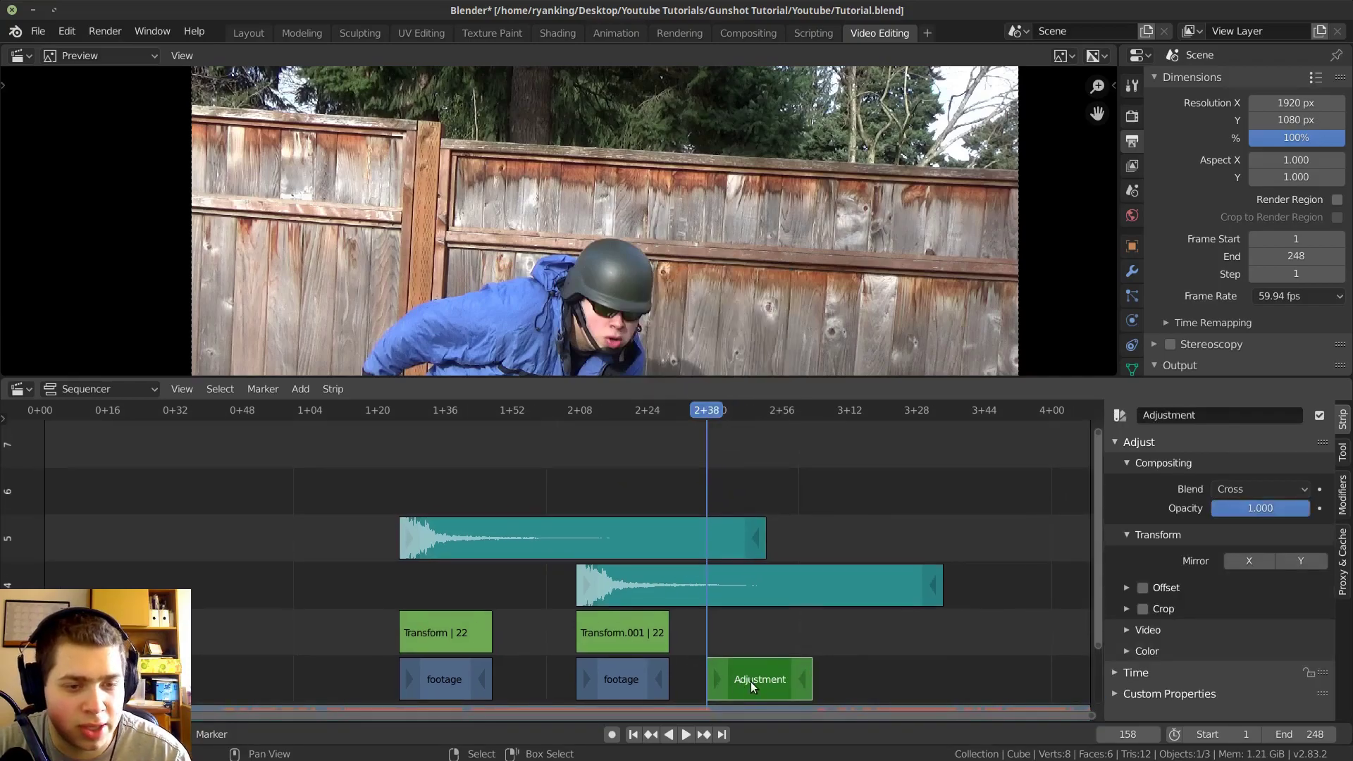
key("Delete")
Step: Replace the adjustment strip beside the second footage strip with a new adjustment layer on channel 6
key("Home")
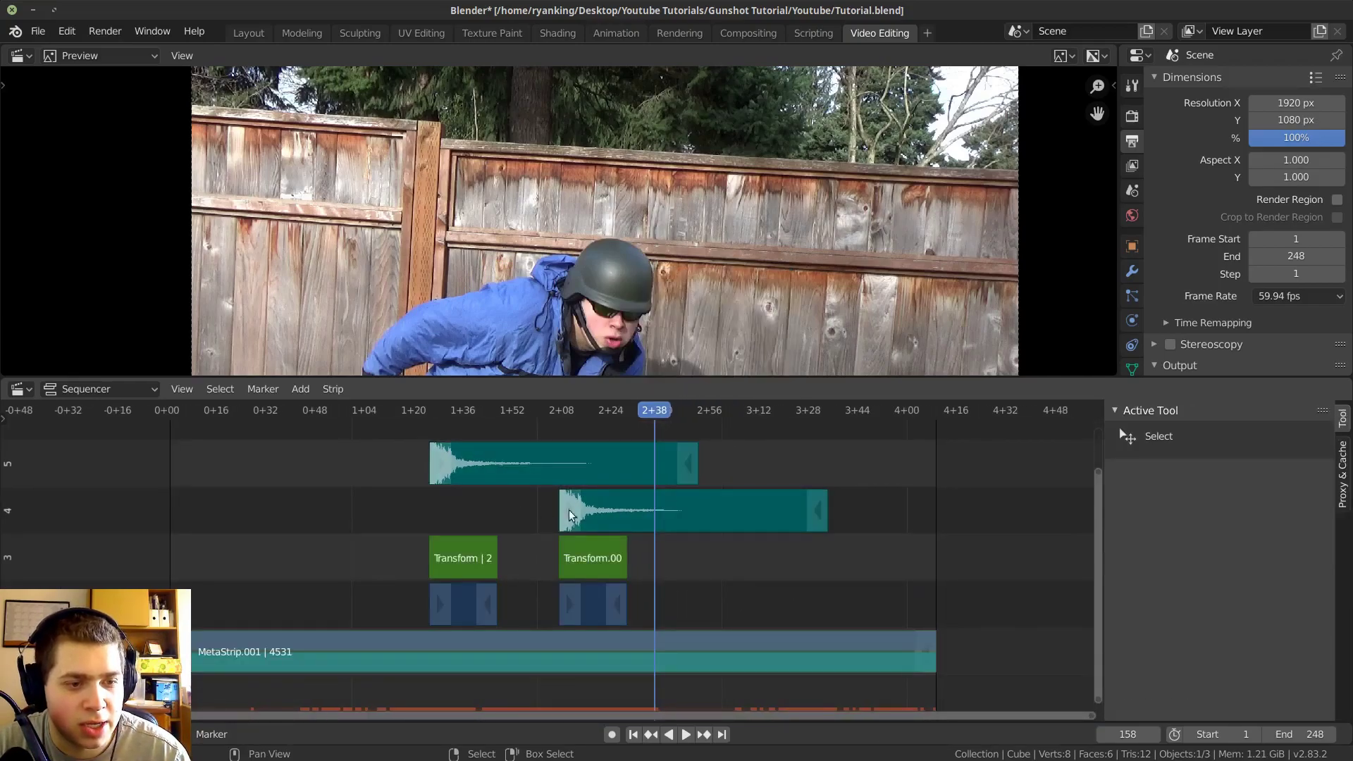
middle_click_drag(413, 477, 420, 490)
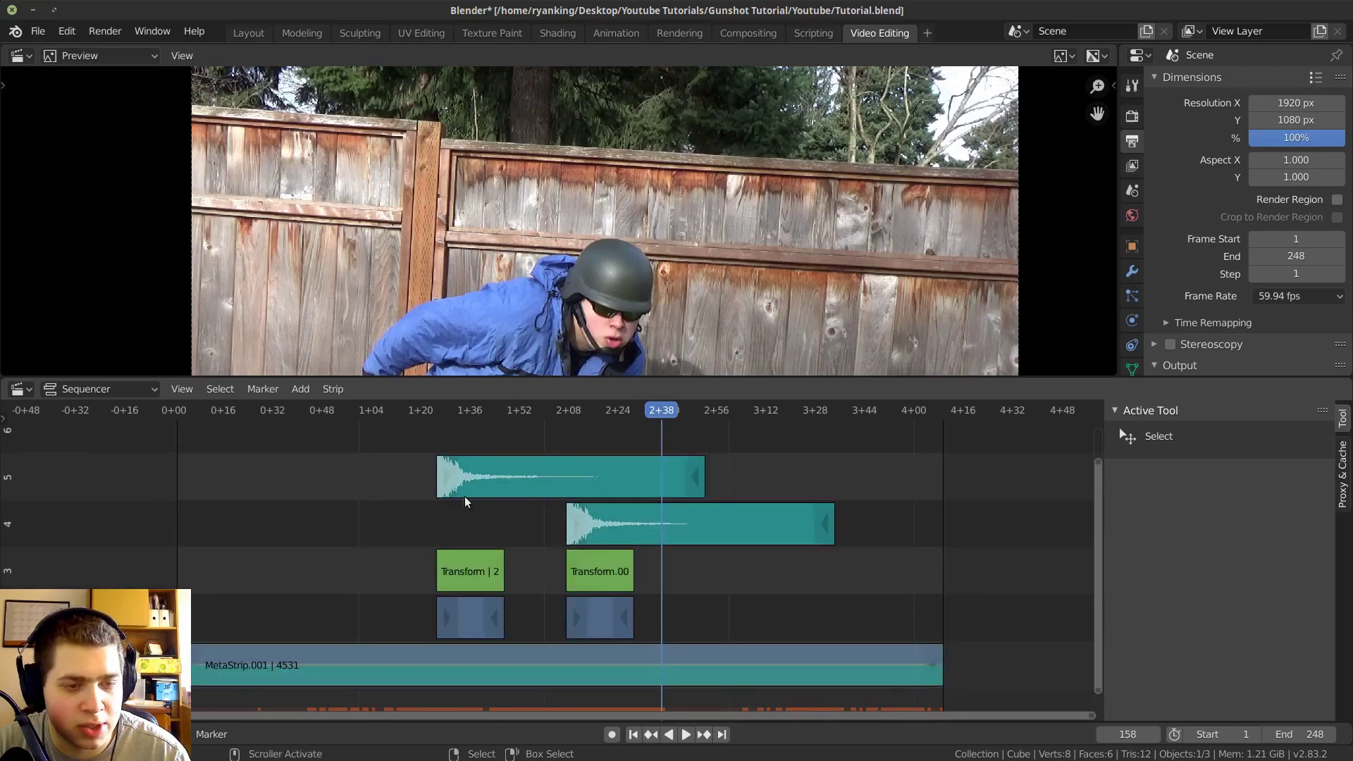
scroll(589, 448, "up", 2)
key("shift+a")
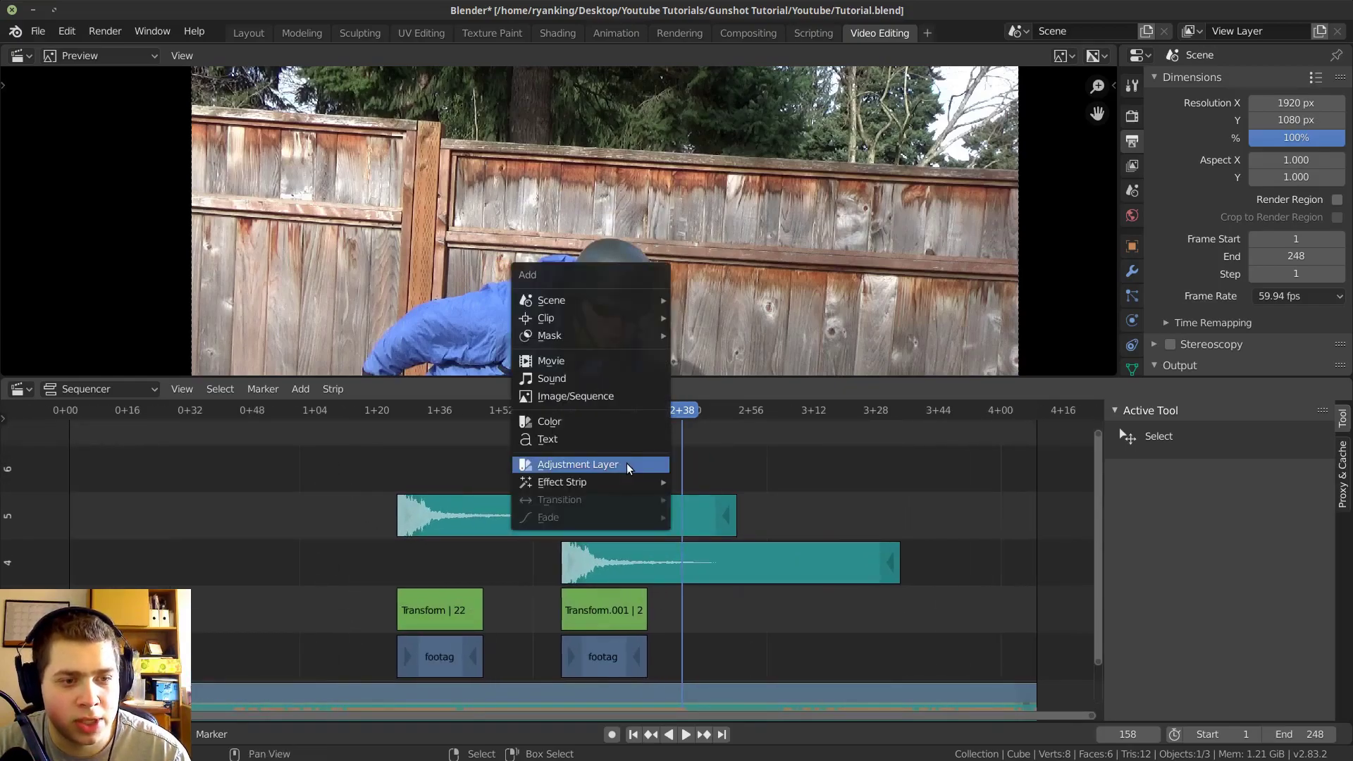
left_click(627, 463)
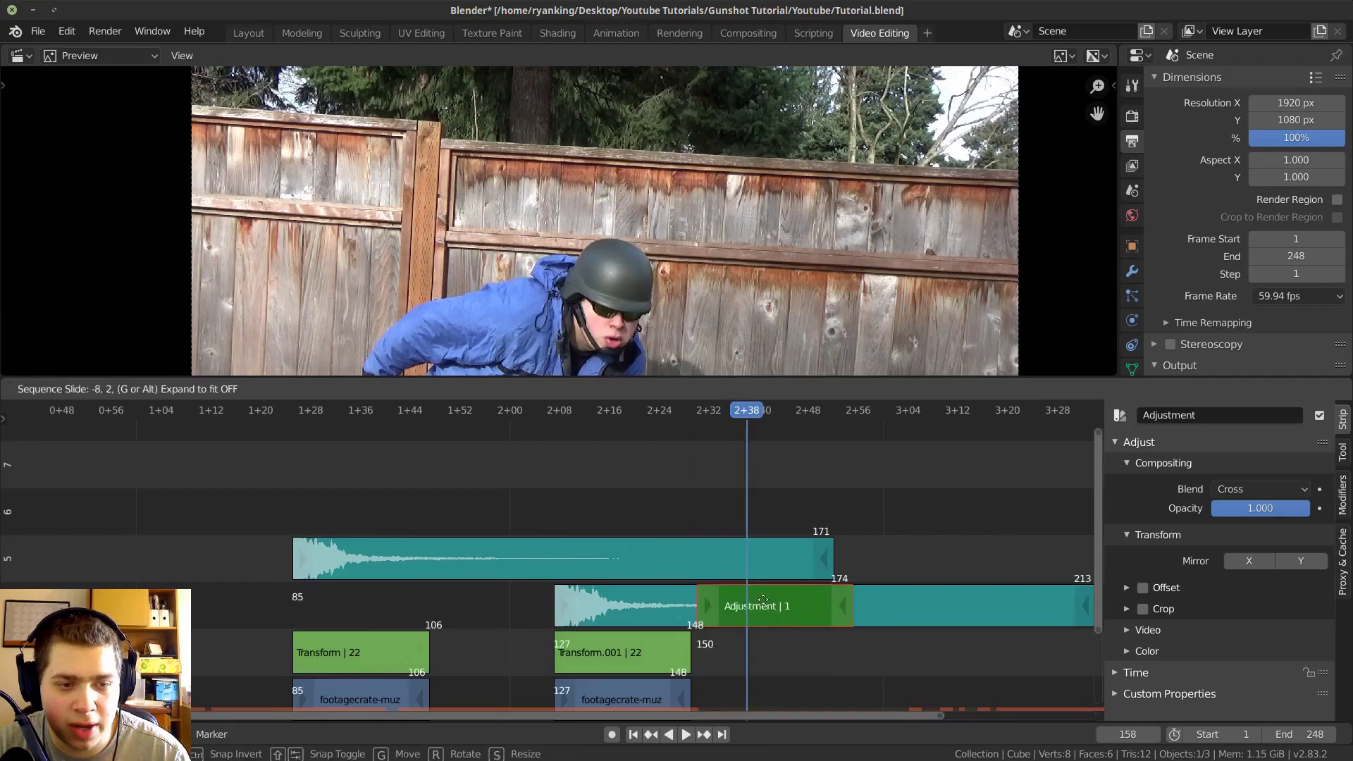
left_click(601, 578)
Step: Place the adjustment strip over the second muzzle flash and stretch its ends to span about frames 124 to 152
scroll(600, 574, "up", 5)
left_click_drag(556, 614, 642, 577)
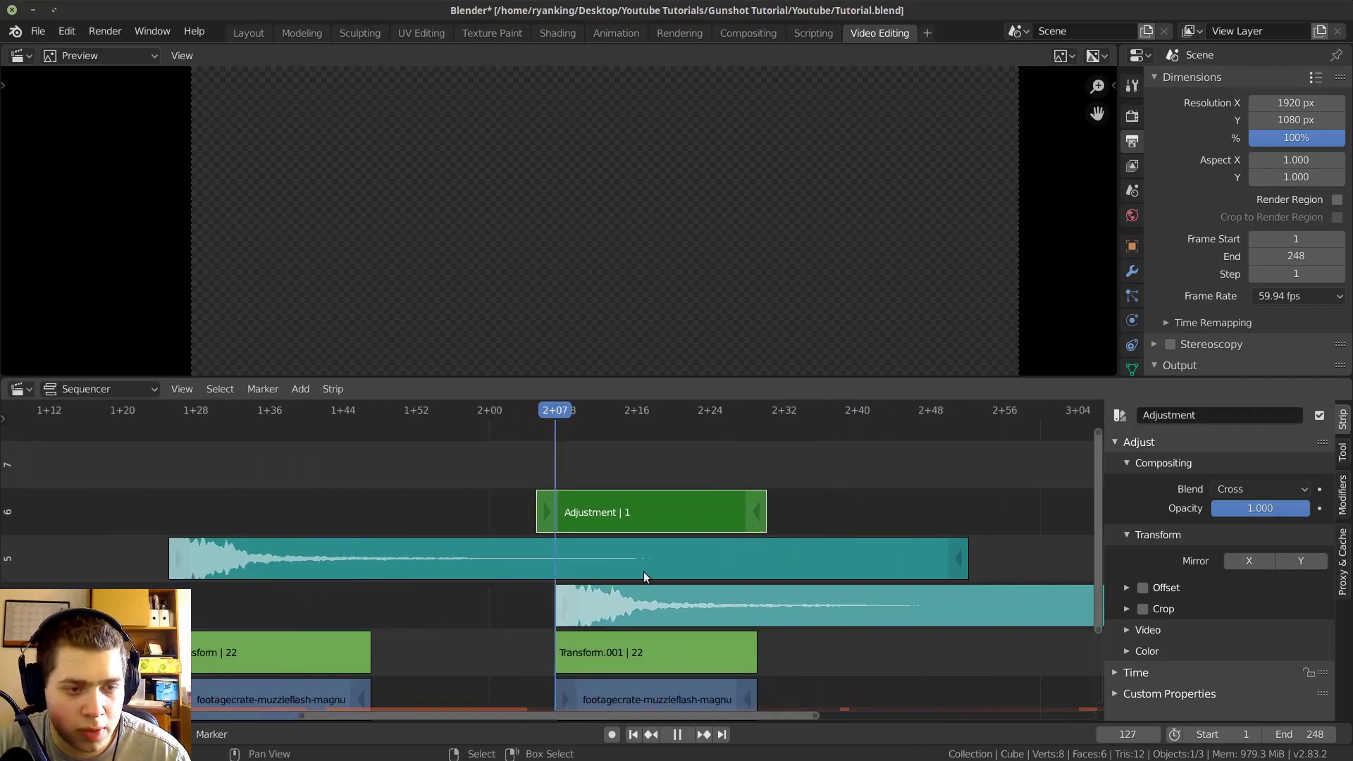
scroll(643, 577, "up", 3)
right_click_drag(544, 512, 532, 511)
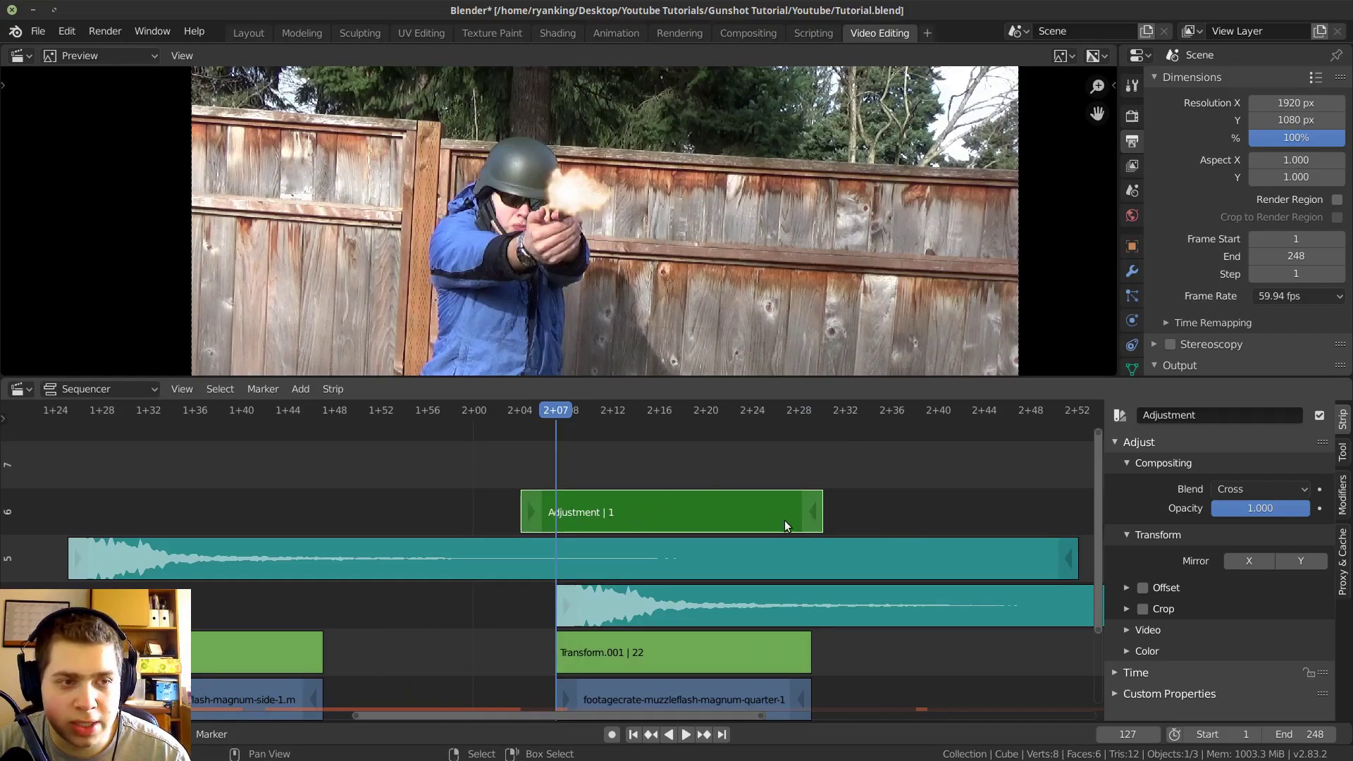
left_click(724, 512)
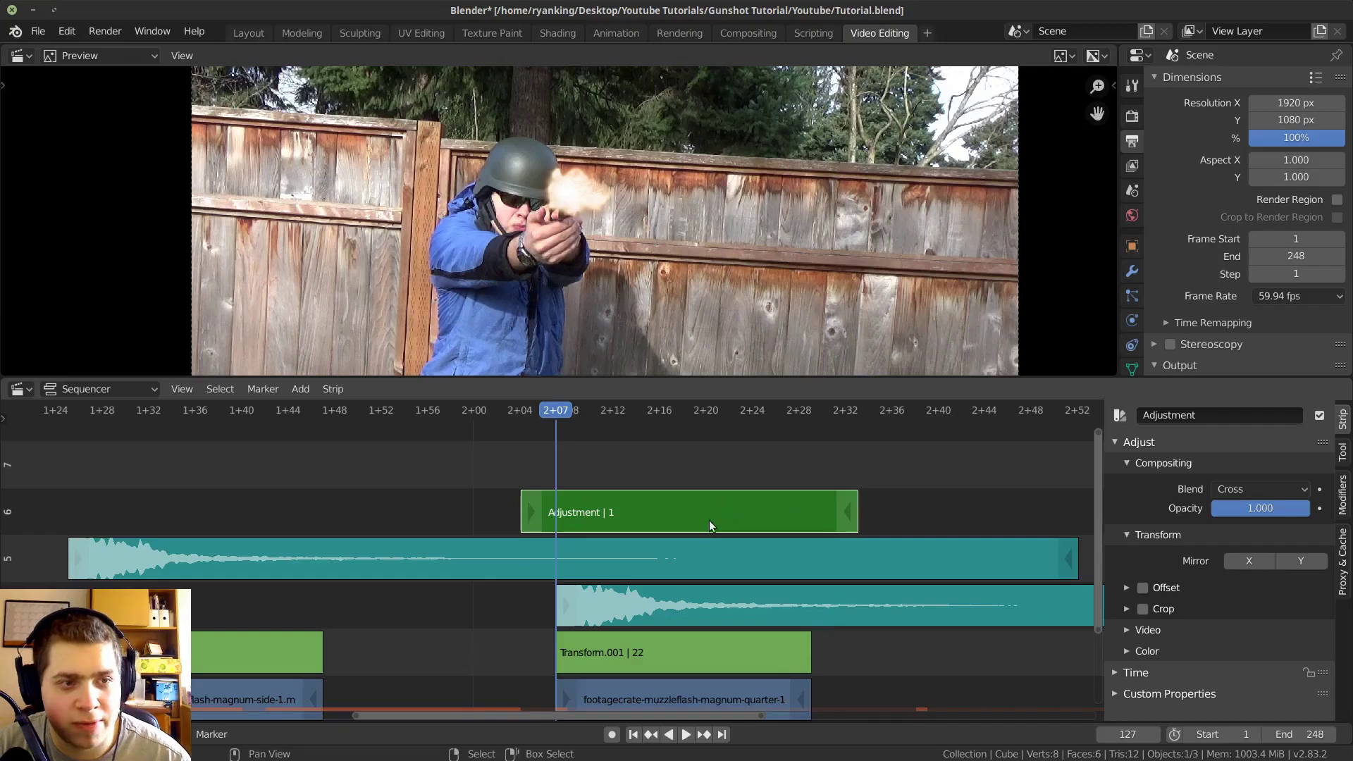
Step: Add a Bright/Contrast modifier to the adjustment strip, trying a brightness change and undoing it
scroll(606, 175, "down", 3)
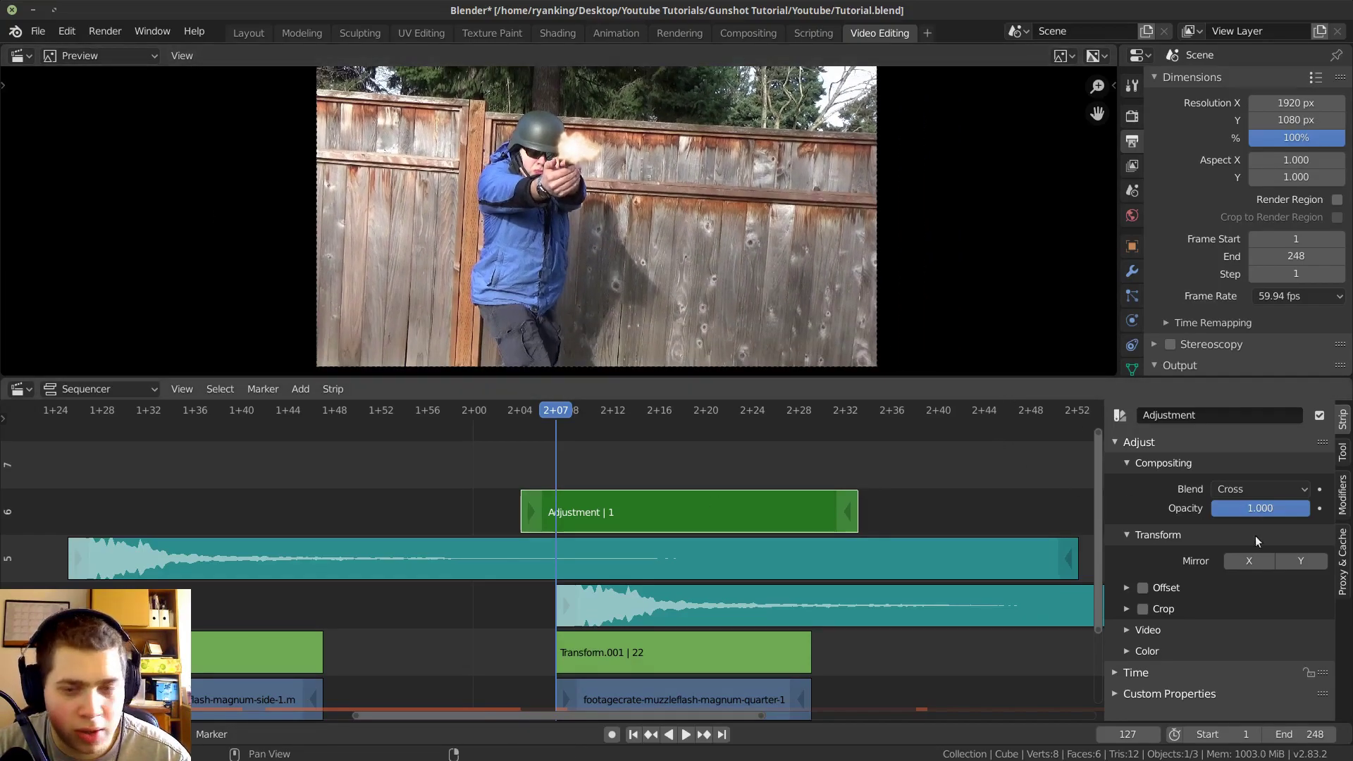
left_click(1343, 496)
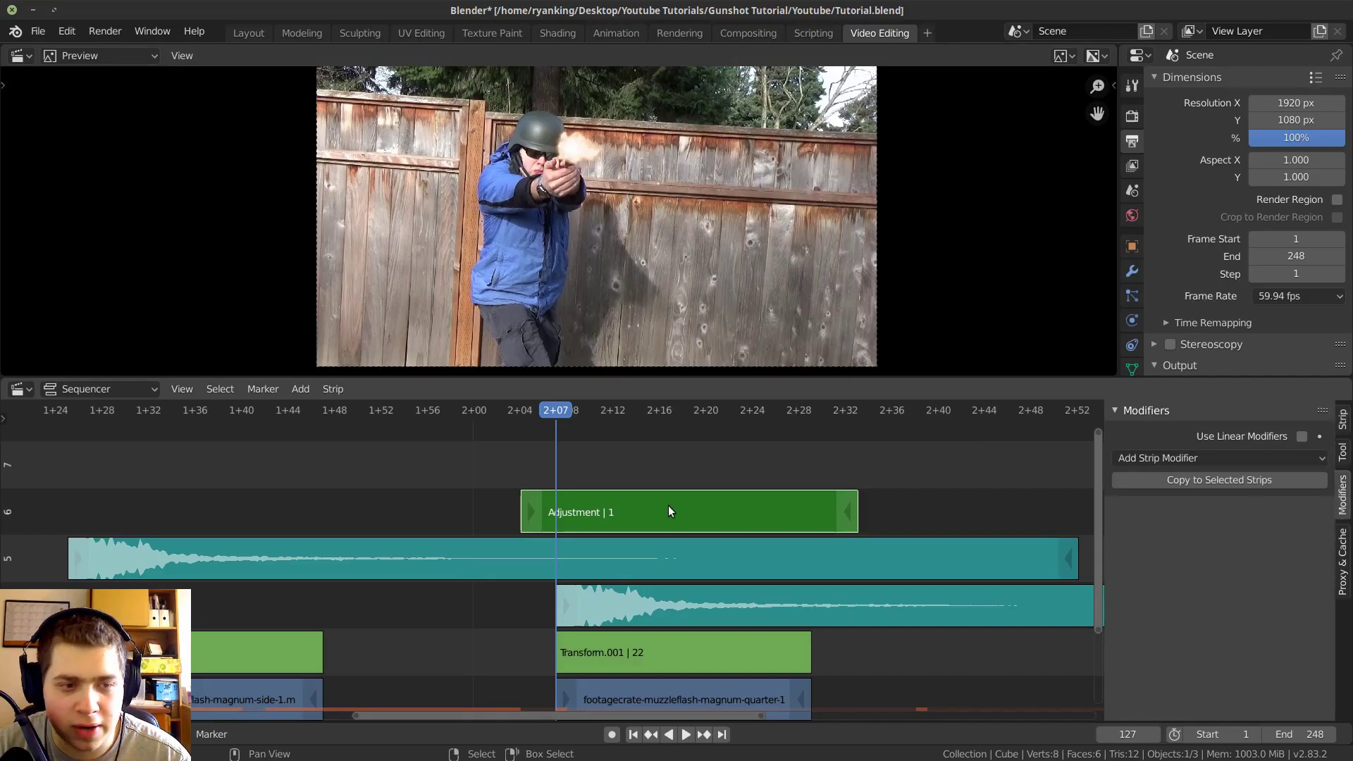
left_click(1179, 458)
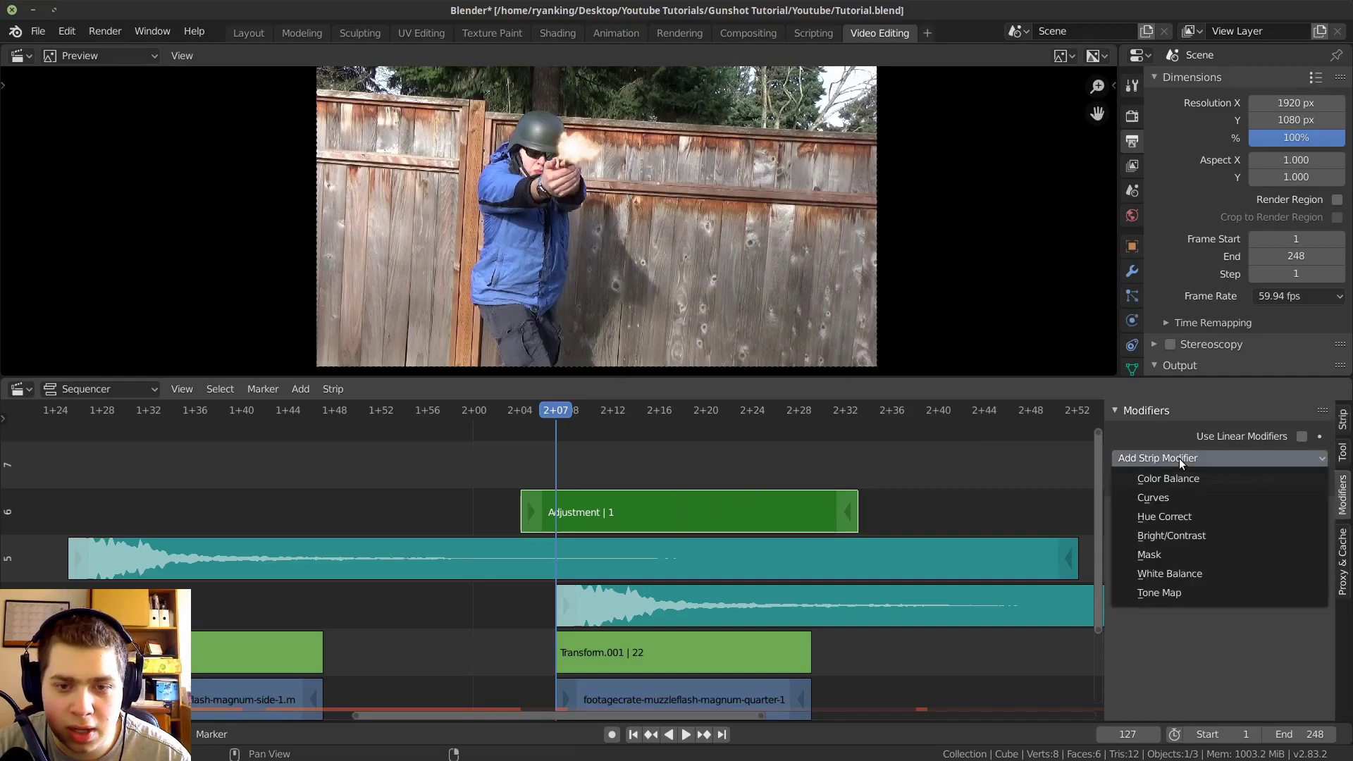
left_click(1191, 537)
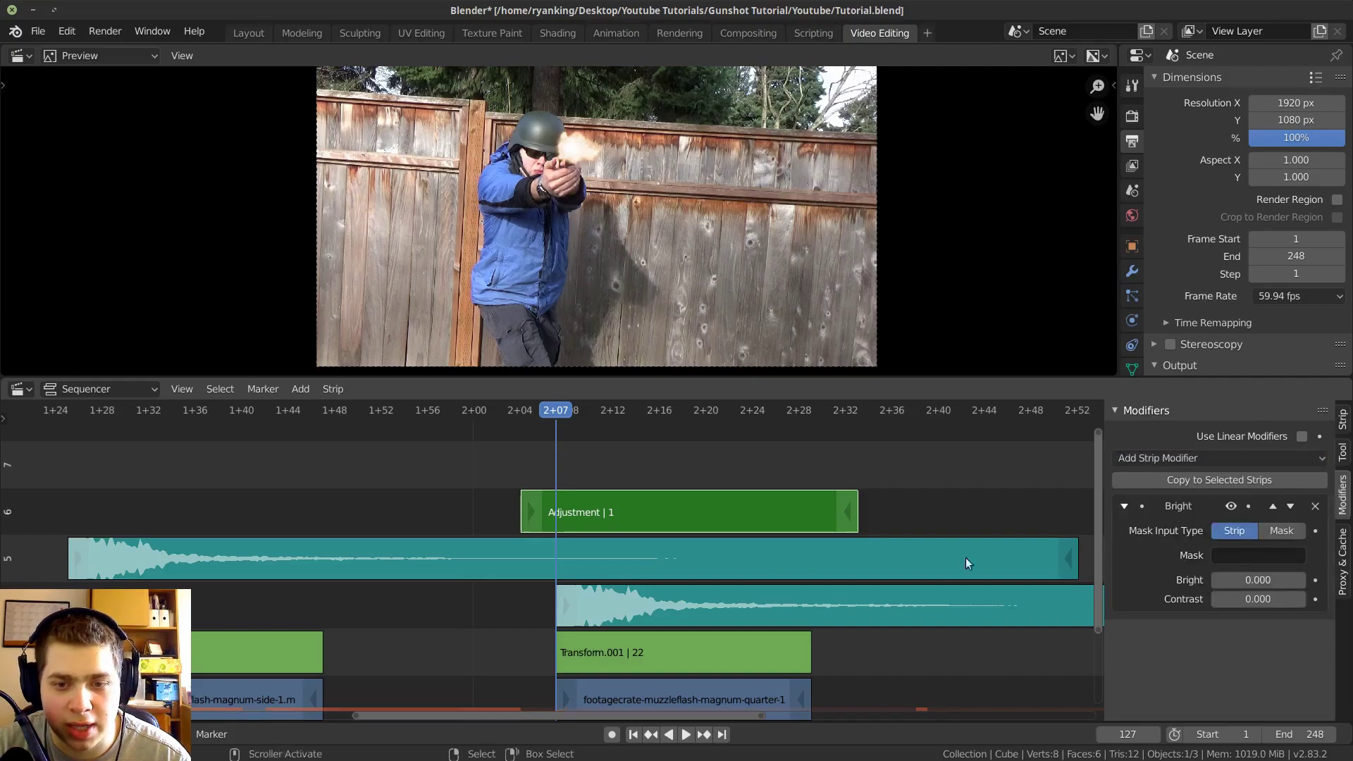
left_click_drag(1258, 581, 1288, 580)
key("ctrl+z")
Step: Keyframe the modifier's Bright value at 0 on frame 126, just before the second muzzle flash
scroll(611, 523, "up", 7)
middle_click_drag(701, 539, 729, 561)
scroll(538, 540, "up", 6)
scroll(537, 540, "down", 1)
middle_click_drag(658, 514, 670, 511)
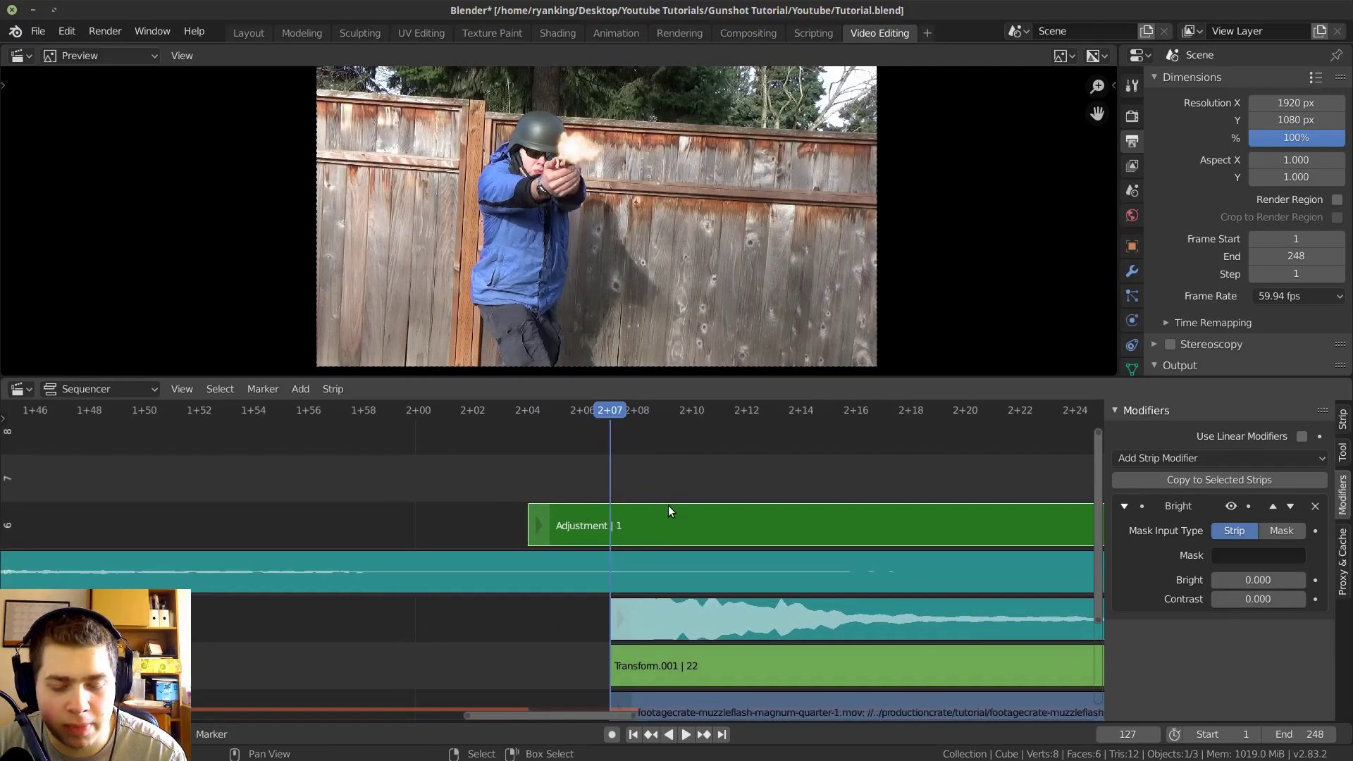
key("Left")
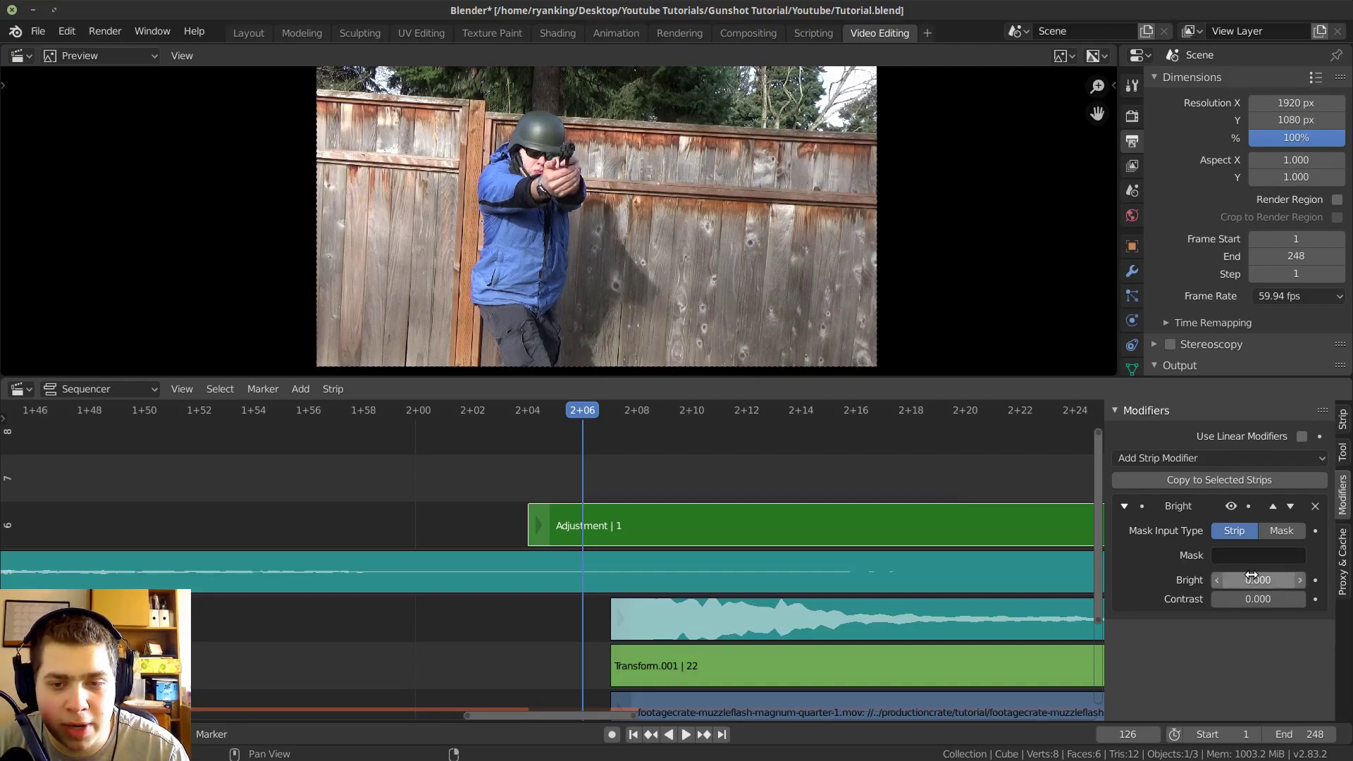
key("i")
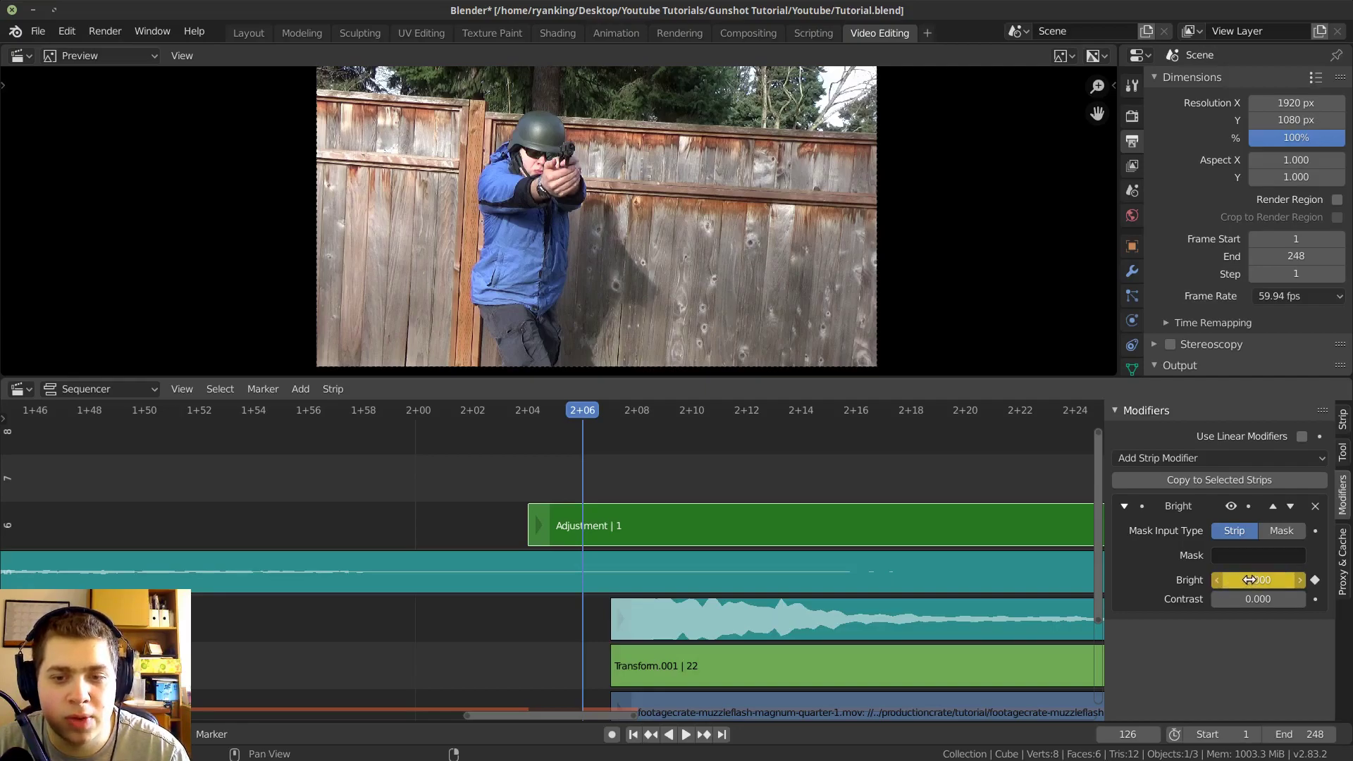
Step: Set Bright to 14.4 on frame 127, where the second flash starts, and keyframe it
scroll(783, 437, "up", 1)
middle_click_drag(781, 432, 523, 344)
middle_click_drag(623, 443, 630, 479)
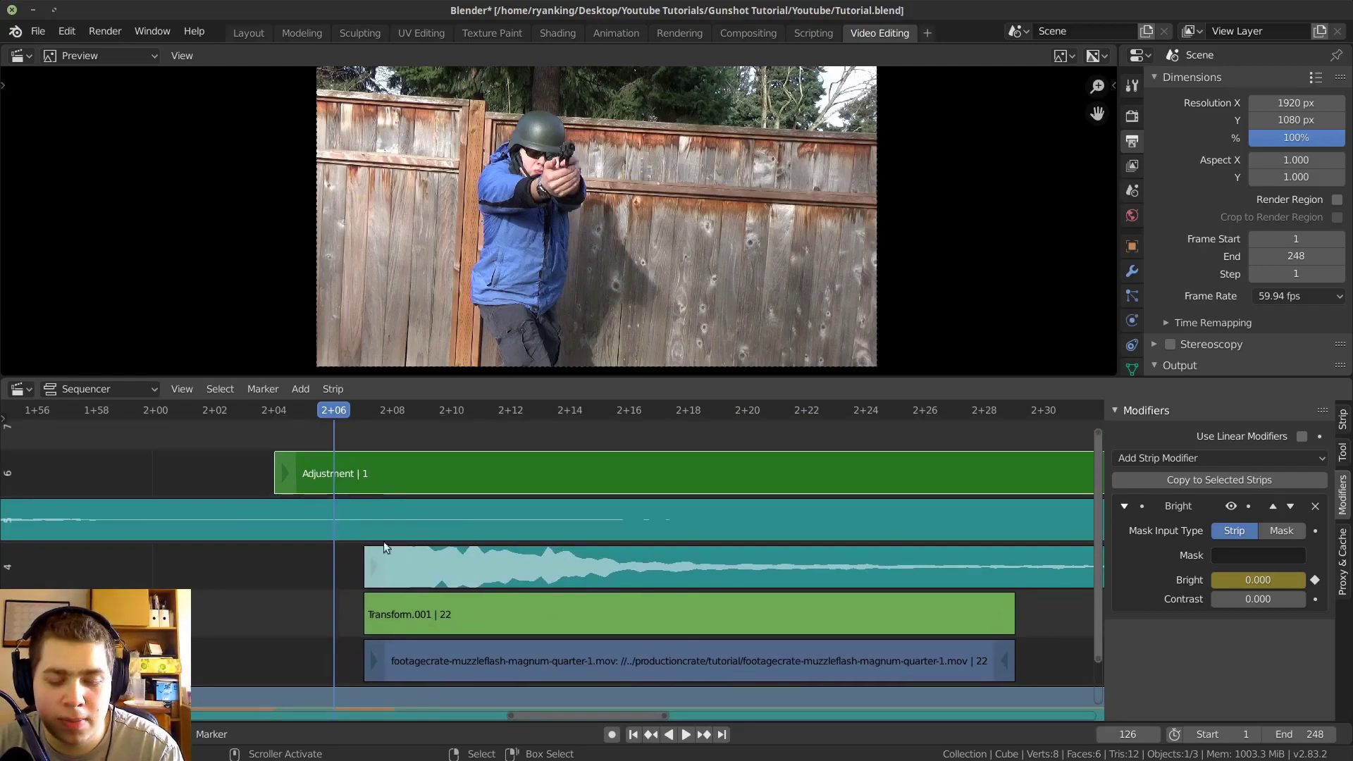
key("Right")
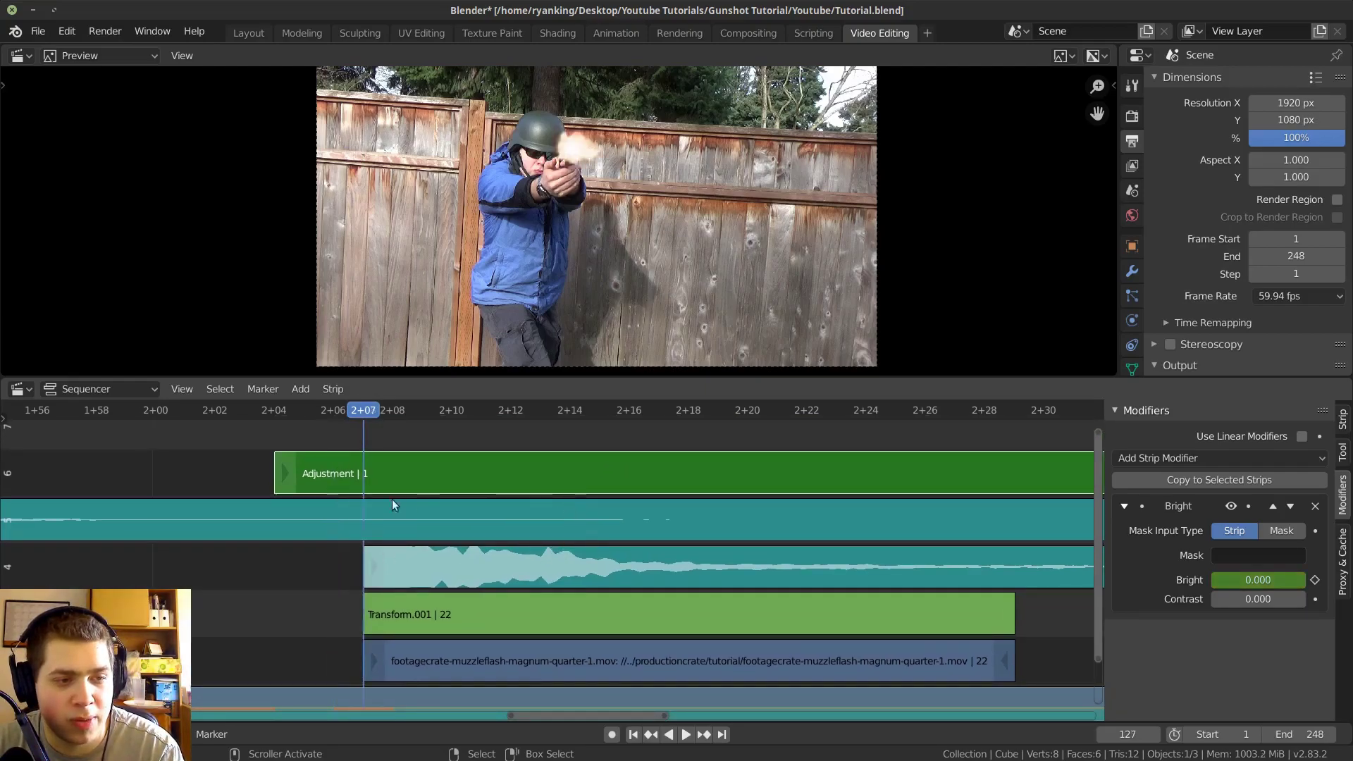
middle_click_drag(345, 488, 365, 495)
left_click_drag(1258, 580, 1280, 580)
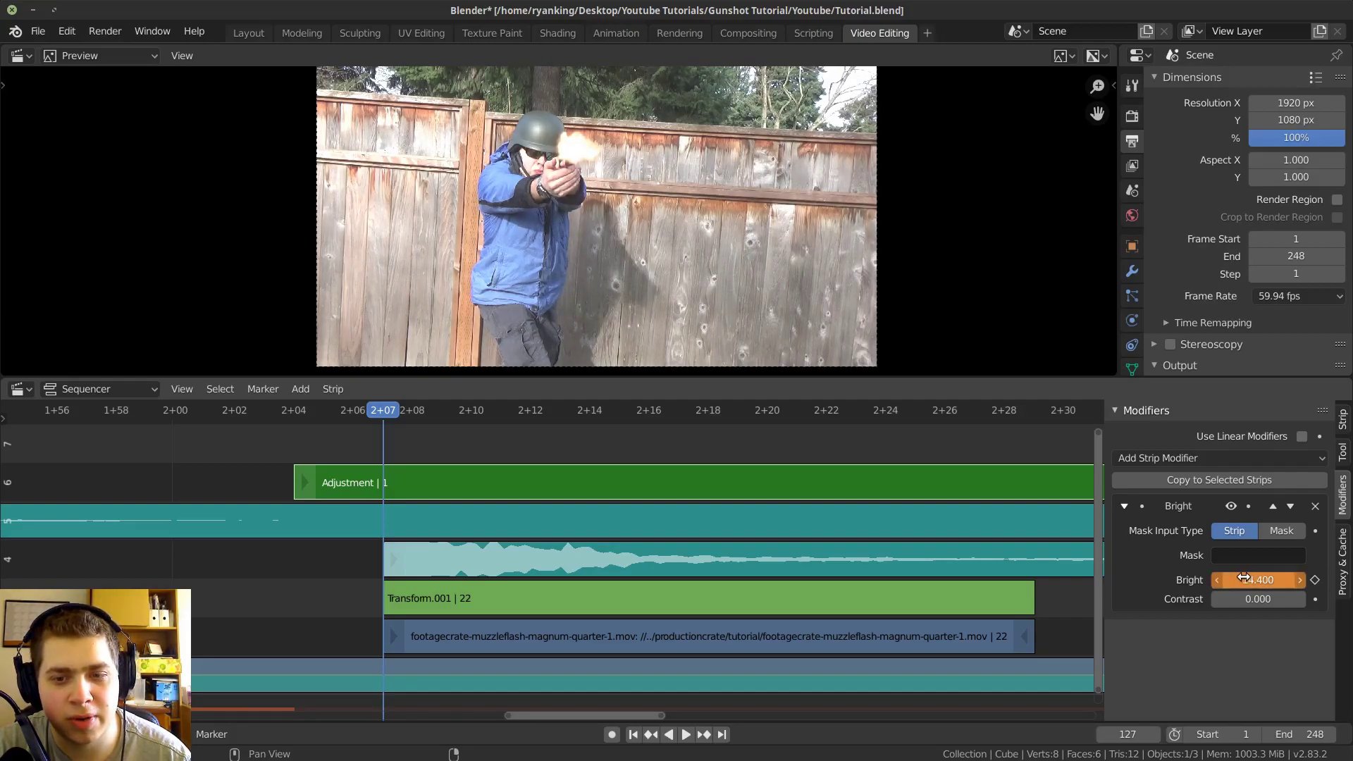
key("i")
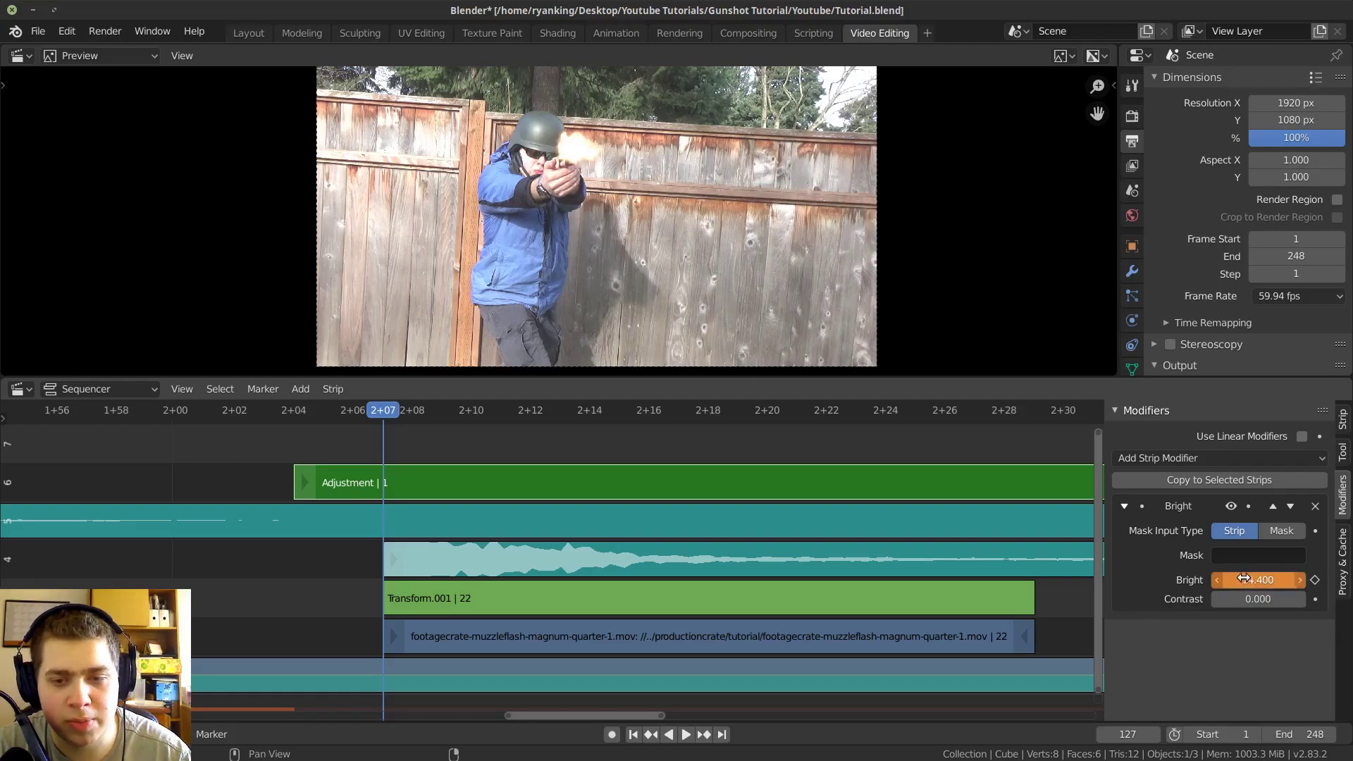
Step: Advance to frame 136, set the modifier's Bright value to 0 and keyframe it
scroll(538, 523, "down", 1)
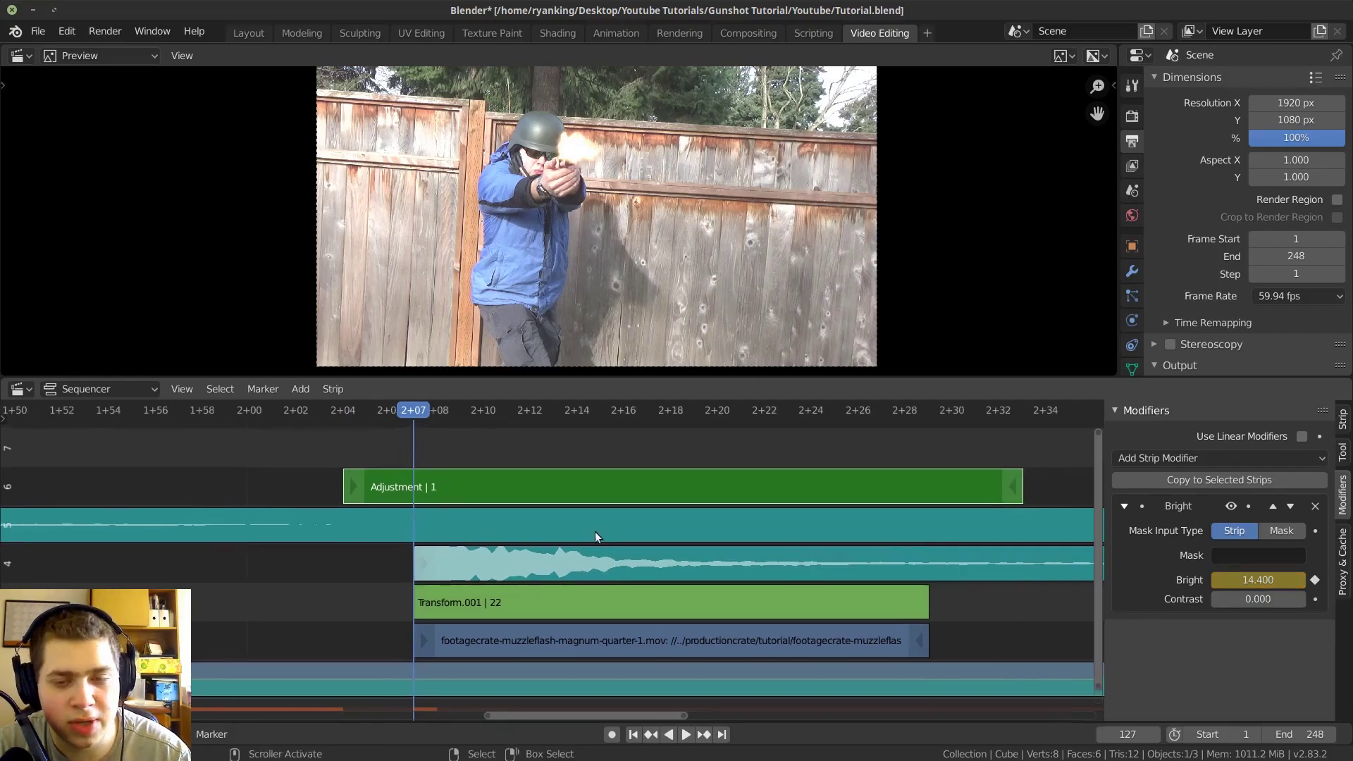
key("Right")
key("Right")
key("Right")
key("Right")
key("Right")
key("Right")
key("Right")
key("Right")
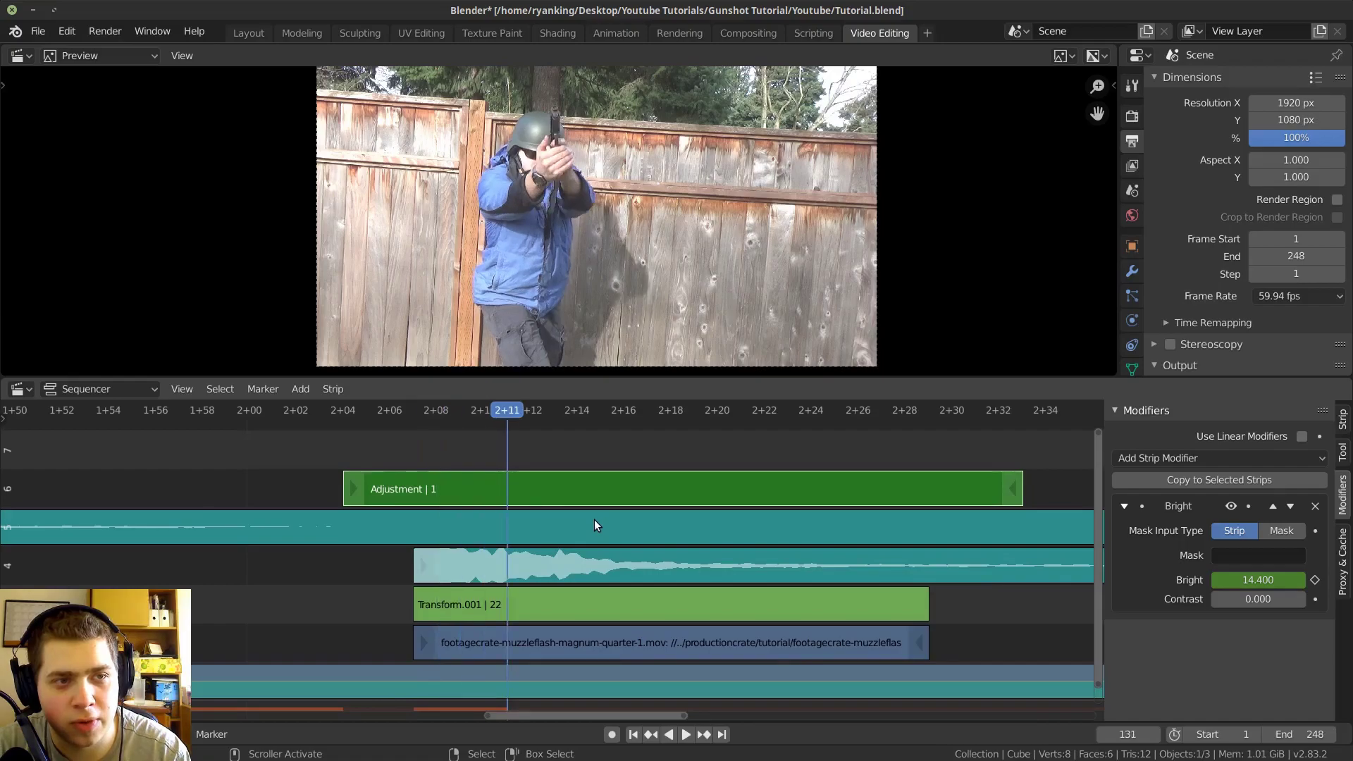
left_click(1246, 580)
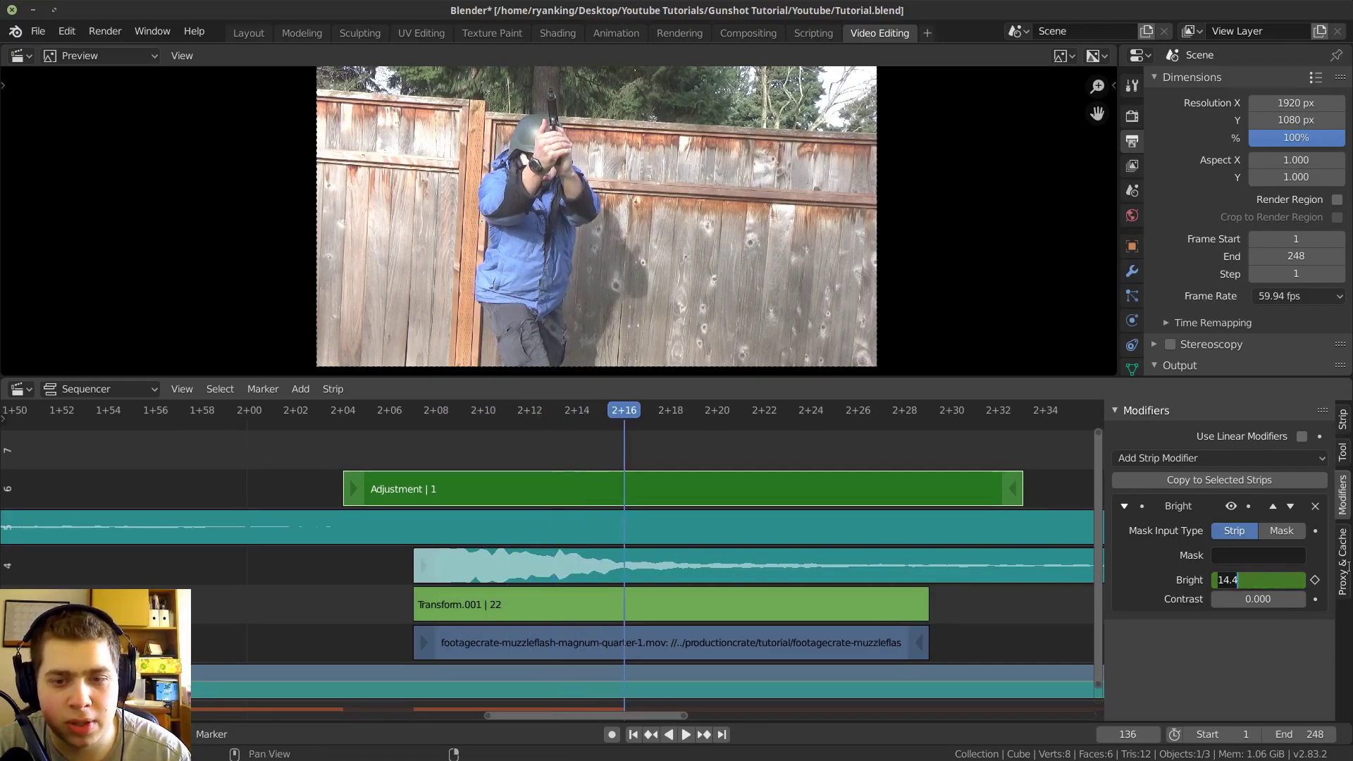
key("Return")
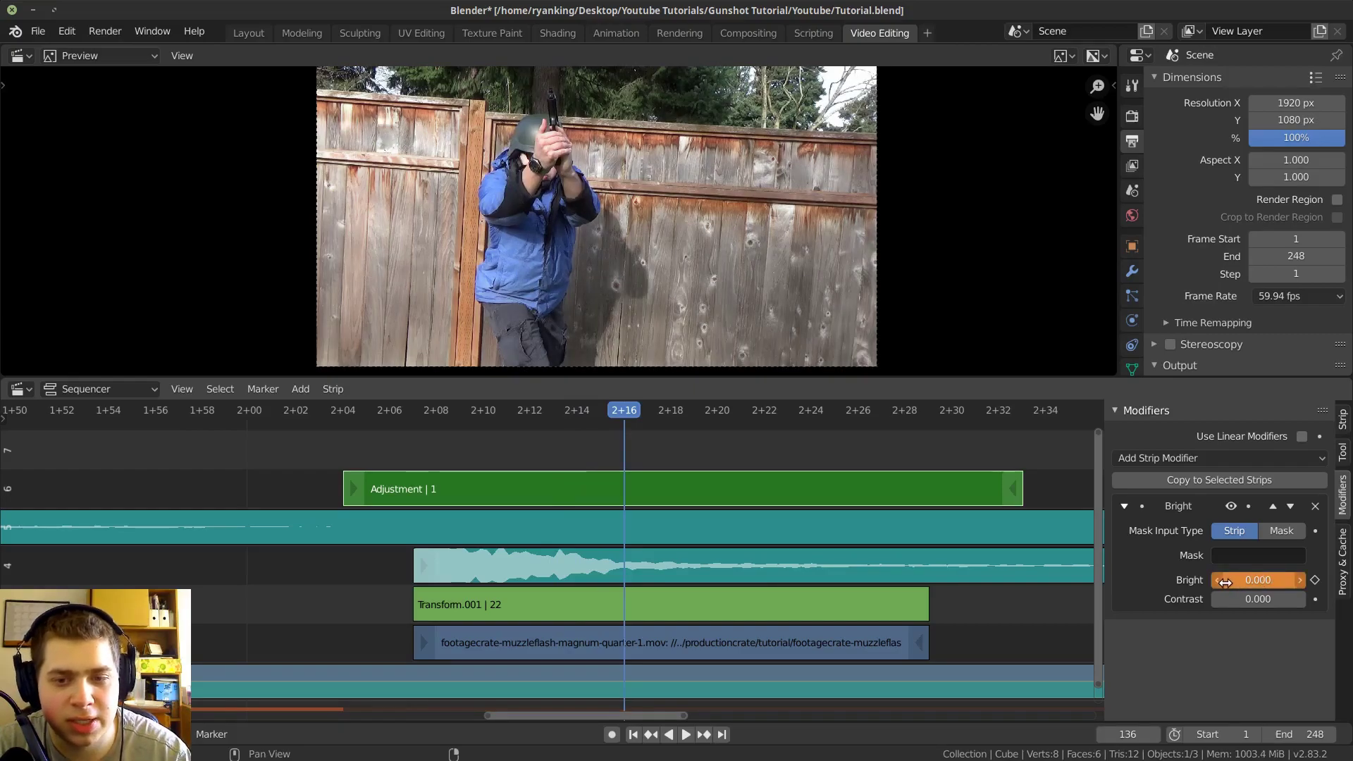
key("i")
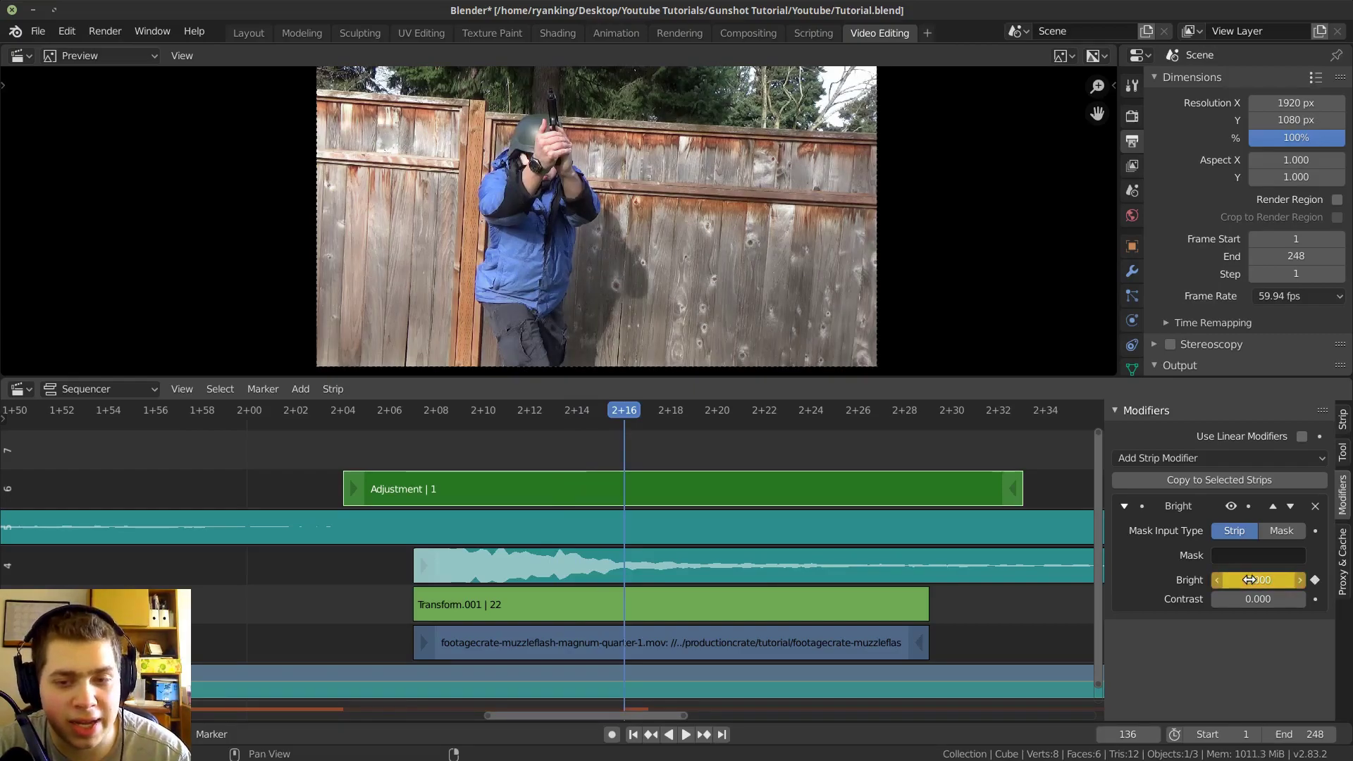
Step: Play back the second shot several times to judge the brightness flash
left_click_drag(608, 474, 392, 478)
left_click(403, 478)
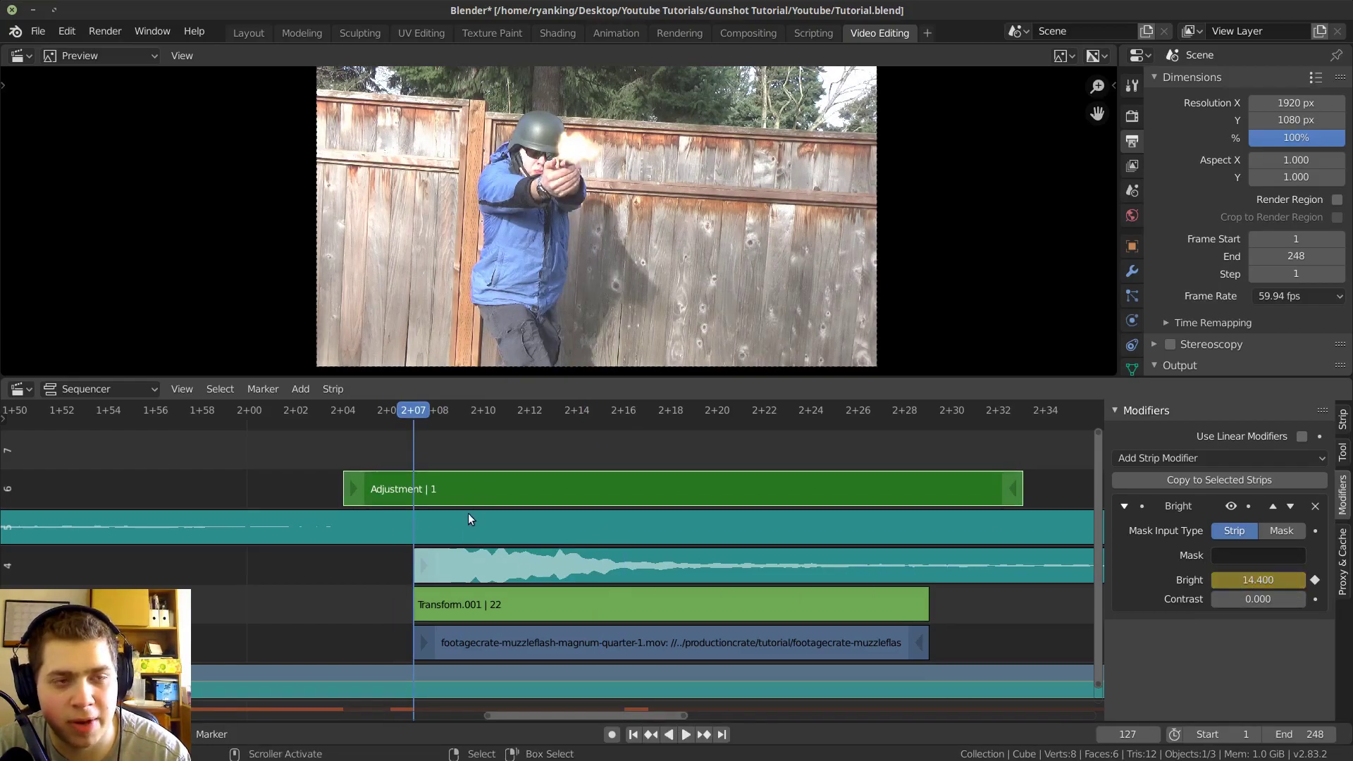
key("space")
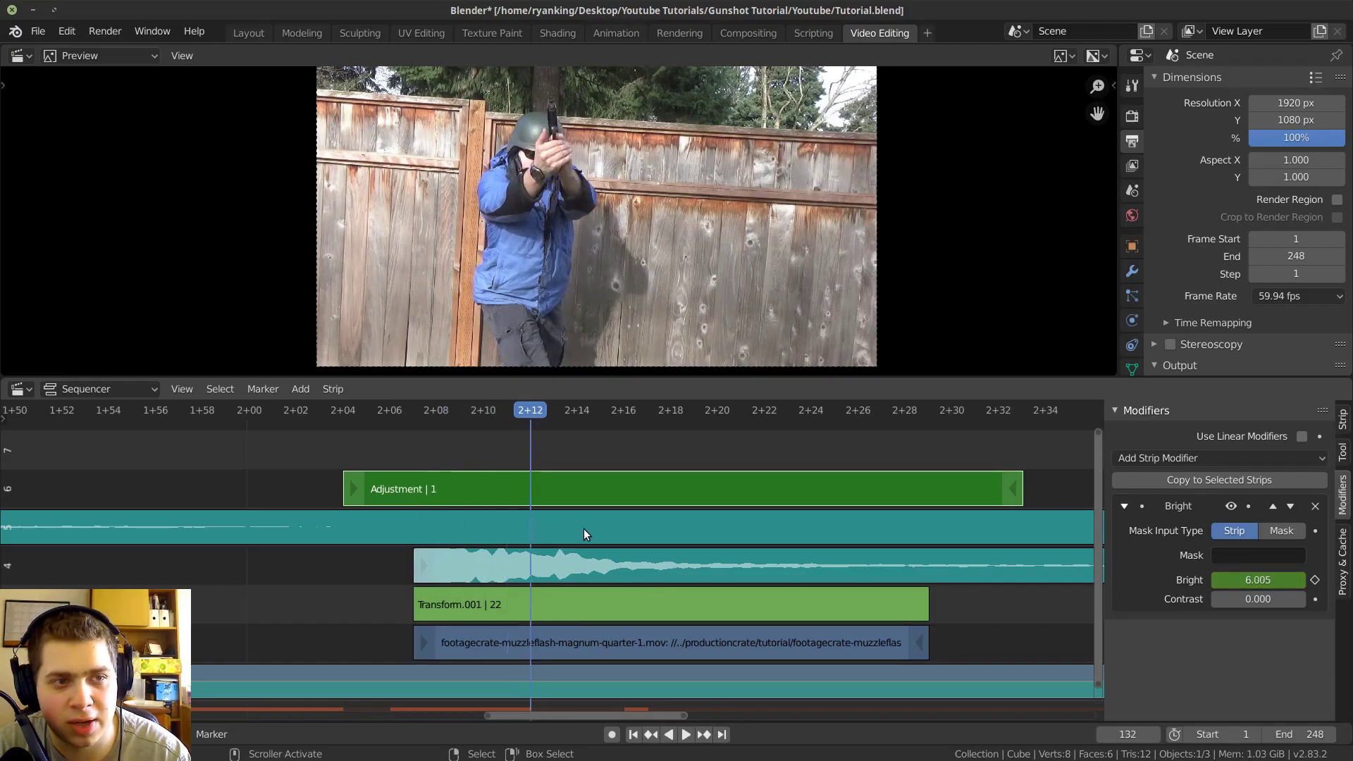
key("space")
left_click(332, 573)
key("space")
left_click(345, 561)
key("space")
left_click(416, 555)
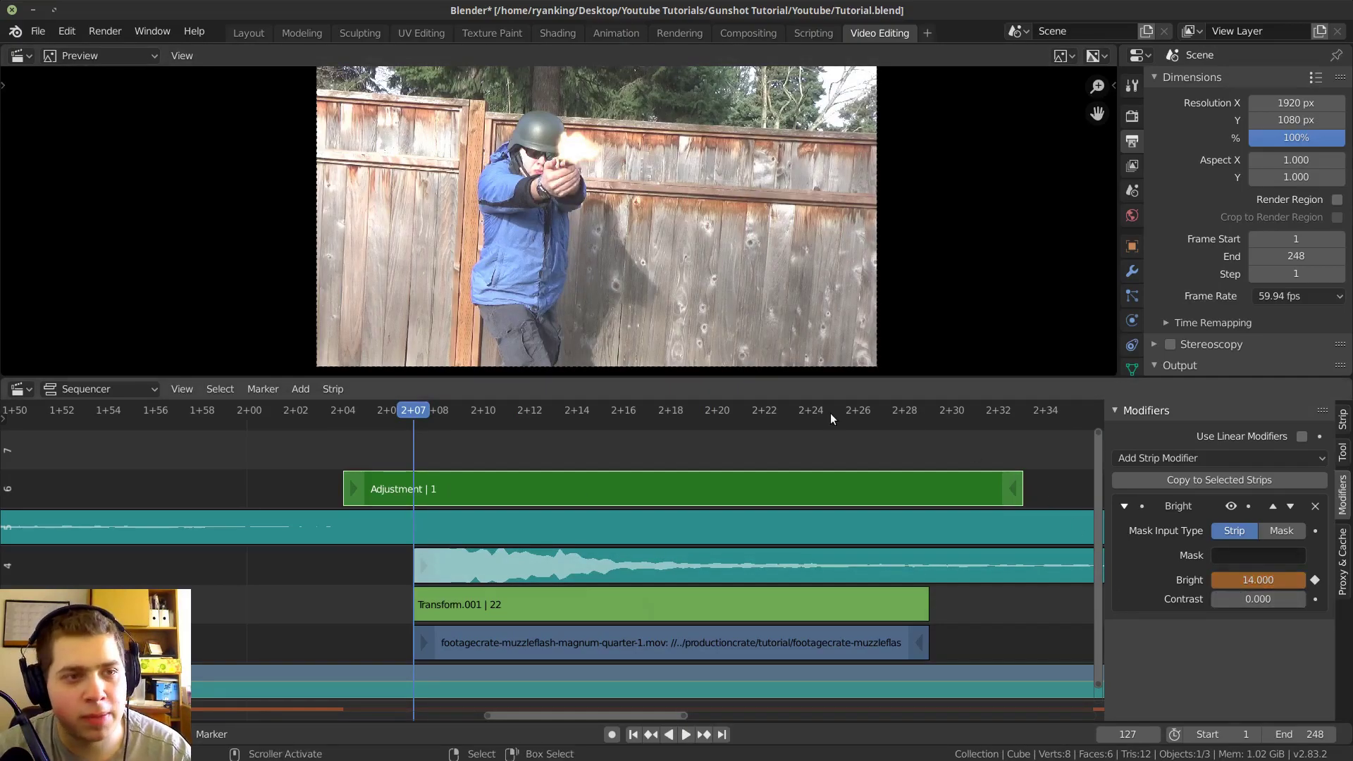
Step: Lower the Bright keyframe on frame 127 to 10
mouse_move(413, 463)
left_mouse_down()
mouse_move(395, 459)
mouse_move(413, 458)
left_mouse_up()
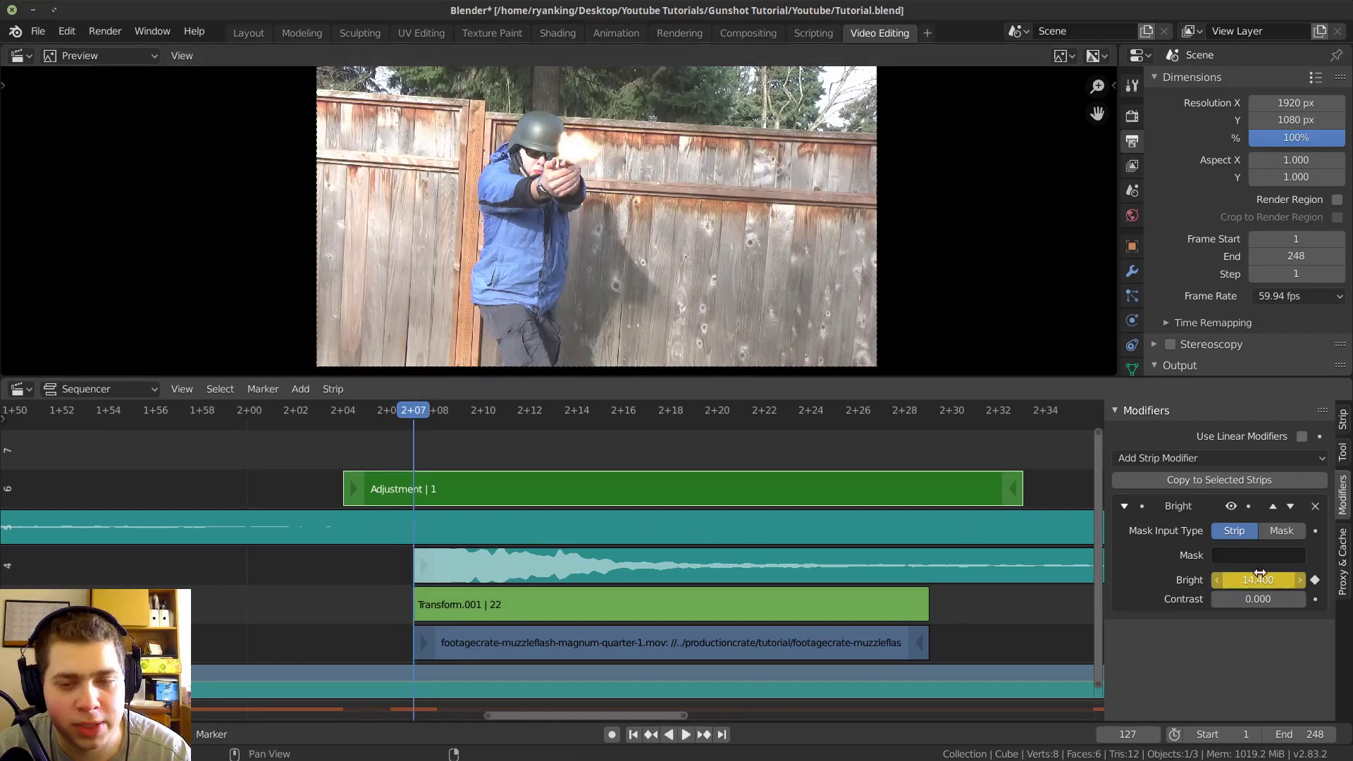
left_click(1268, 580)
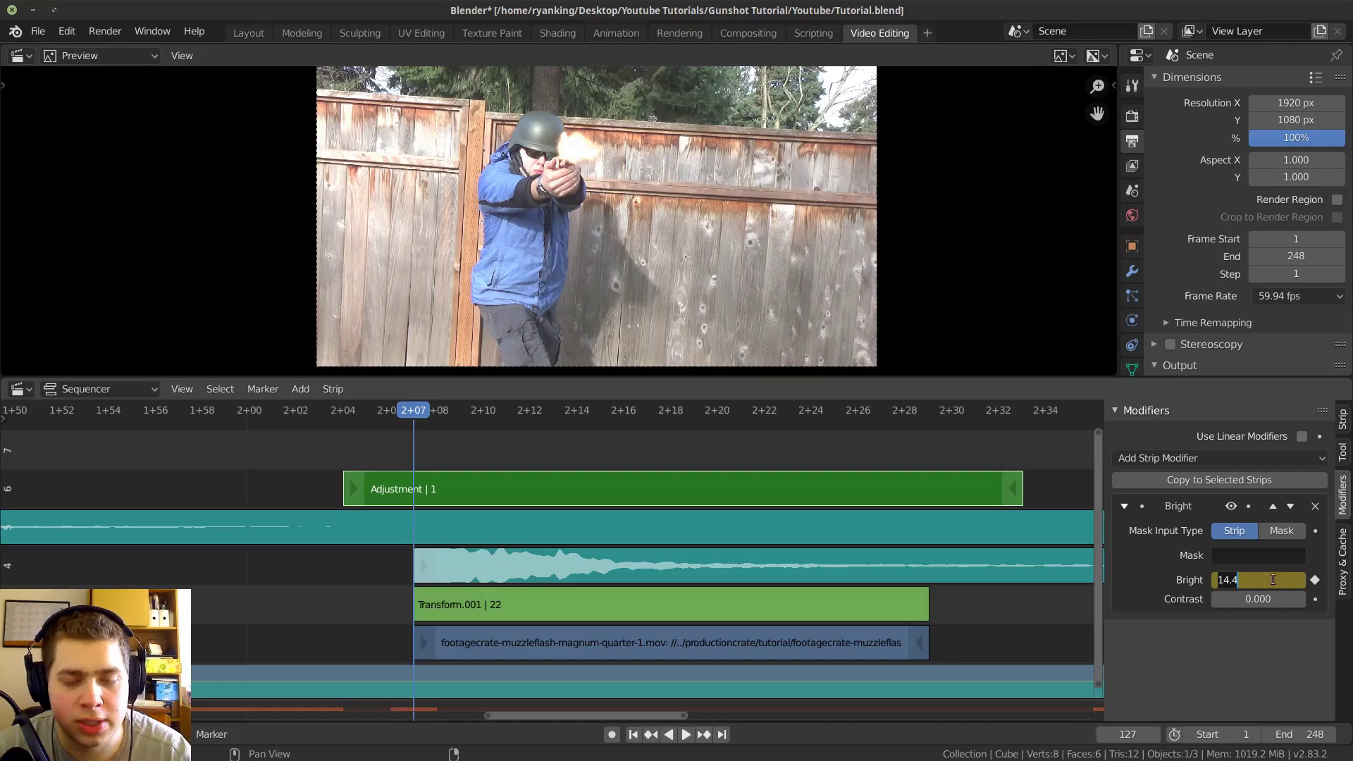
type("10")
key("Return")
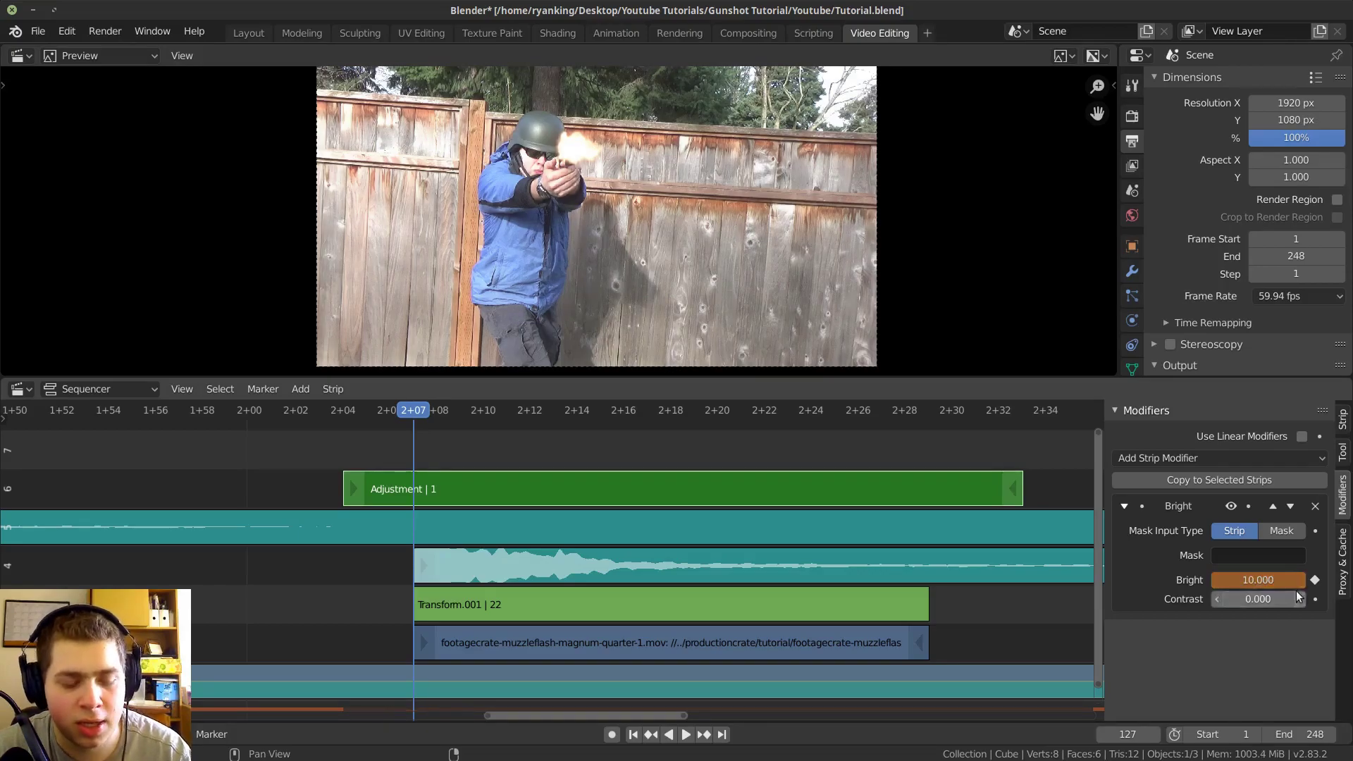
key("i")
Step: Move frame by frame from 127 to 134 to examine how the brightness fades after the second flash
middle_click_drag(571, 588, 600, 592)
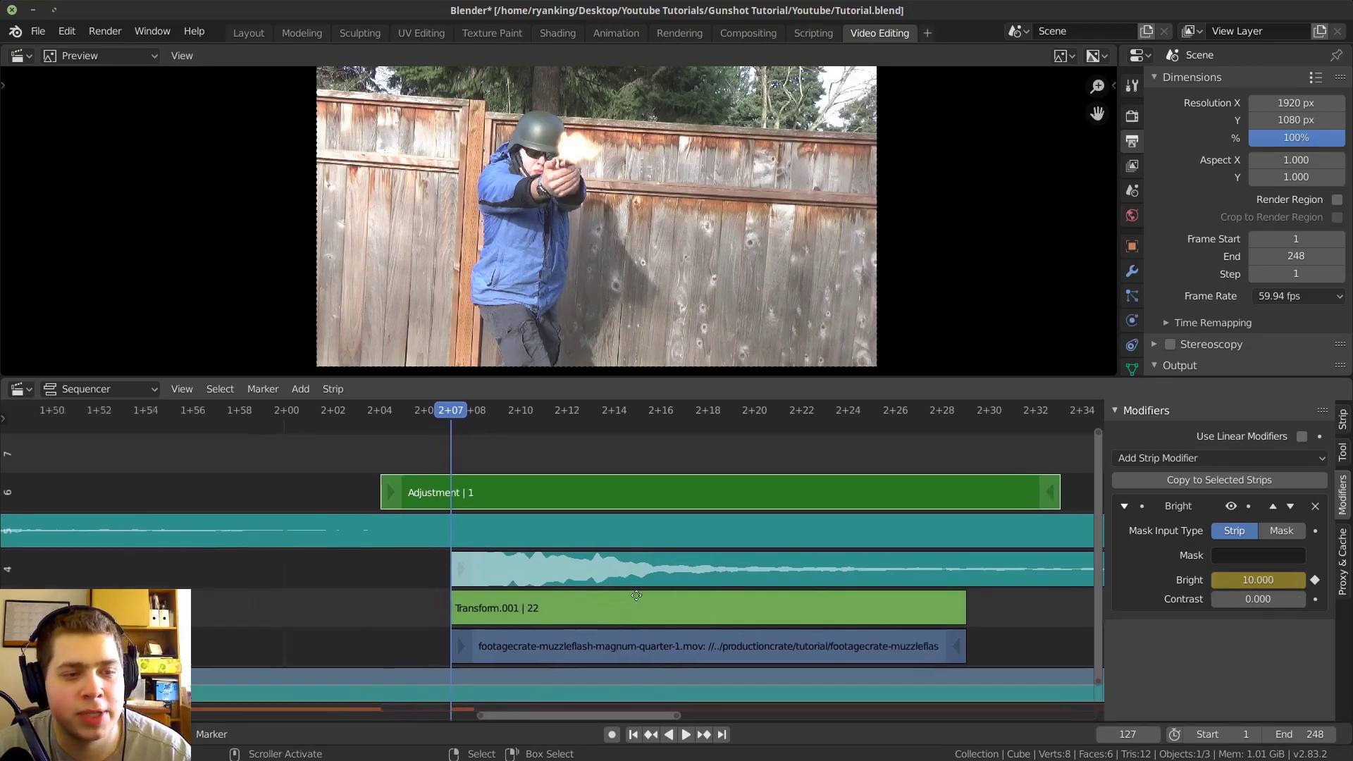
scroll(421, 585, "up", 4)
scroll(416, 574, "up", 2)
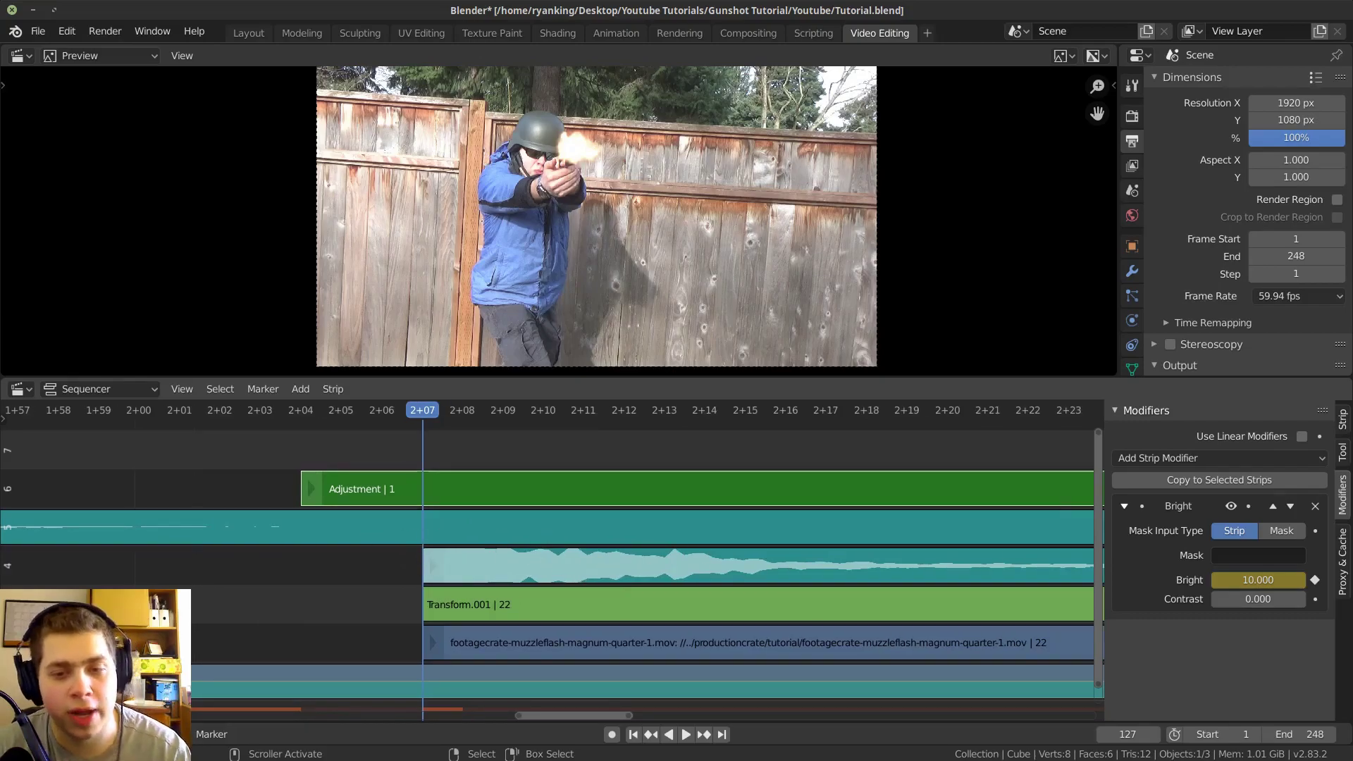
key("Right")
key("Right")
key("Right")
key("Right")
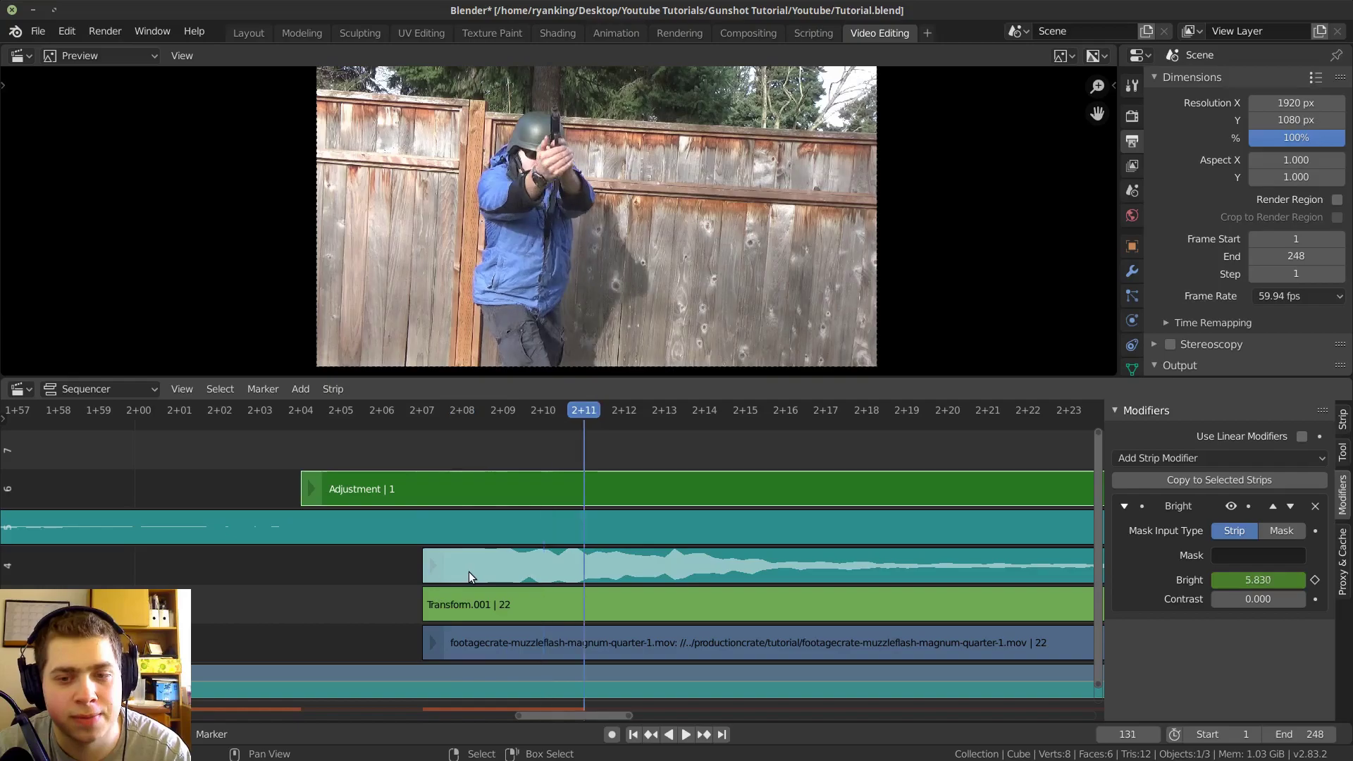
key("Right")
key("Right")
key("Right")
Step: Duplicate the second shot's adjustment layer and place the copy on channel 6 above the first shot's strips
scroll(557, 493, "down", 5)
middle_click_drag(431, 537, 520, 548)
scroll(451, 567, "up", 1)
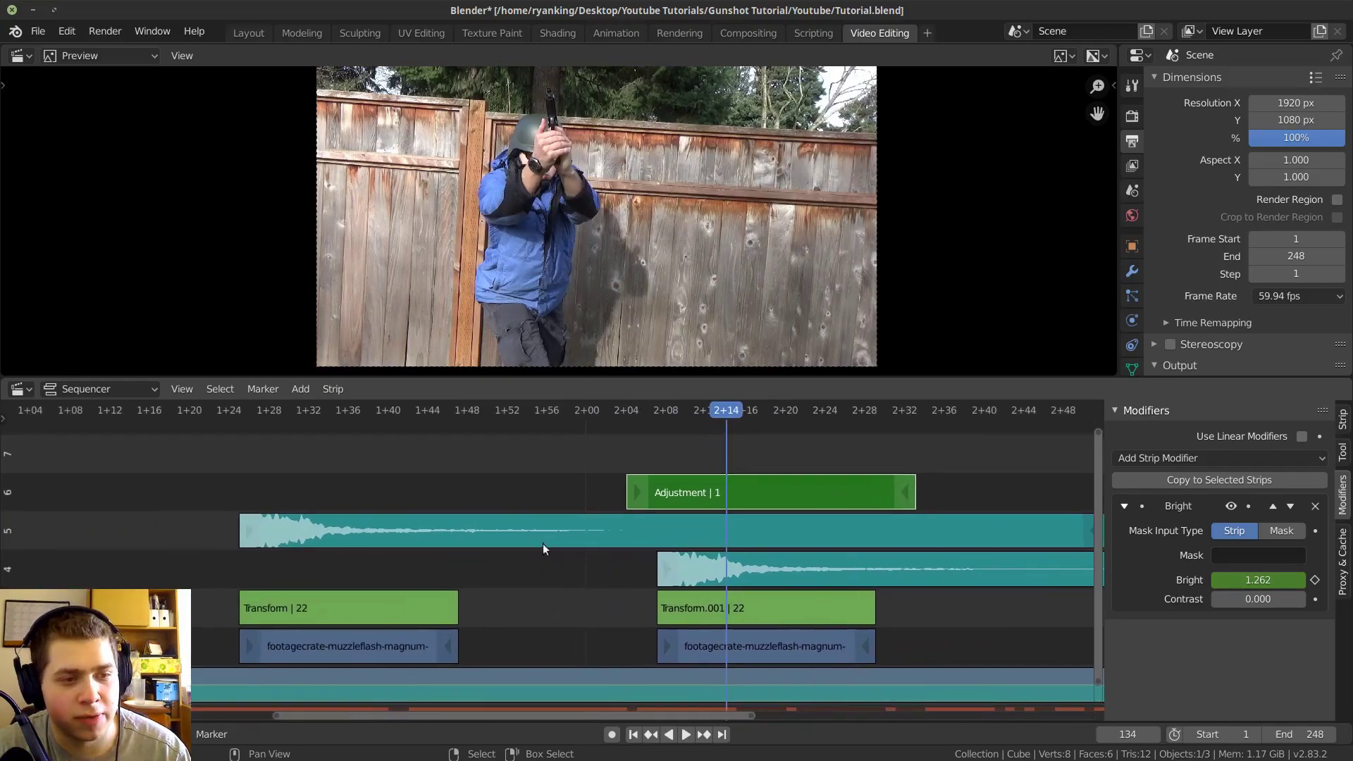
middle_click_drag(723, 526, 739, 524)
key("shift+d")
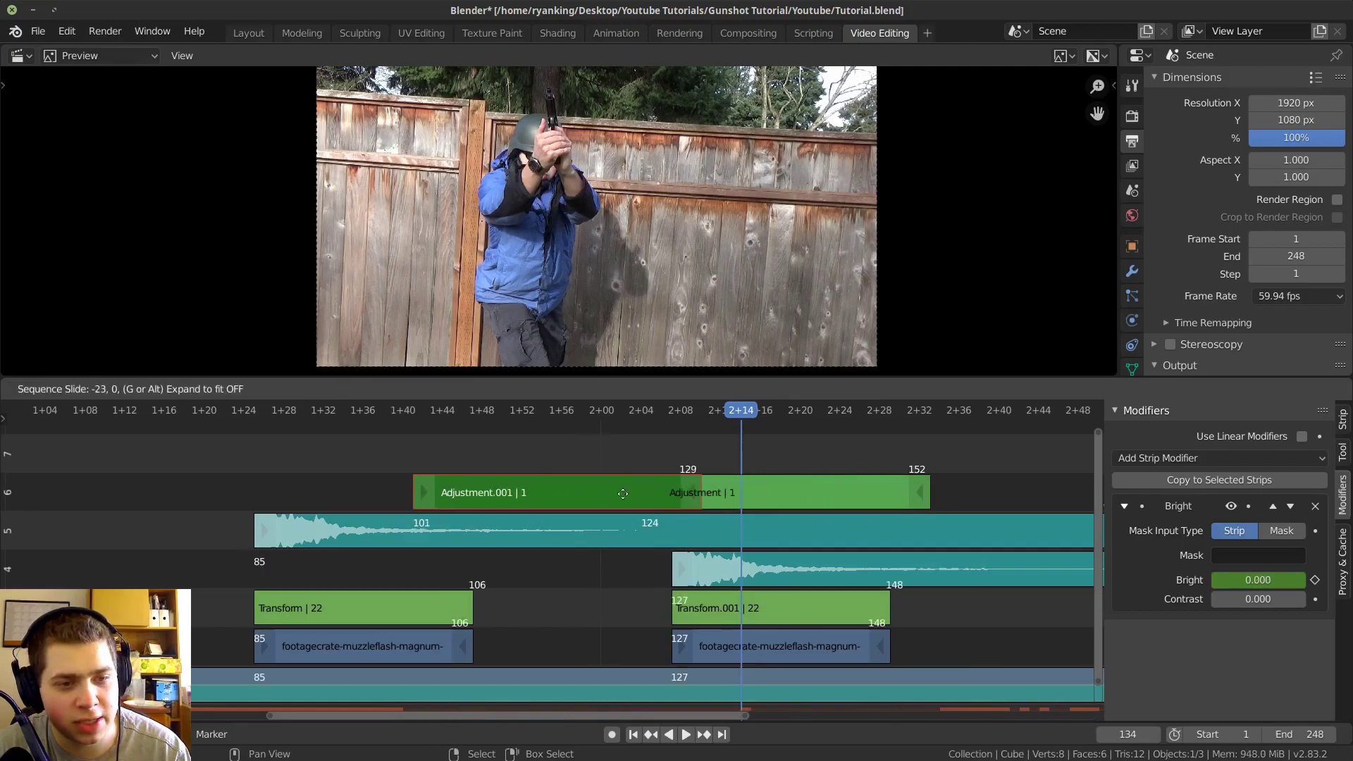
left_click(409, 527)
Step: Shift the copied adjustment layer to start at 1+22, three frames before the first muzzle flash, so its brightness peak falls on frame 85
middle_click_drag(233, 577, 414, 574)
scroll(417, 574, "up", 5)
middle_click_drag(327, 579, 408, 582)
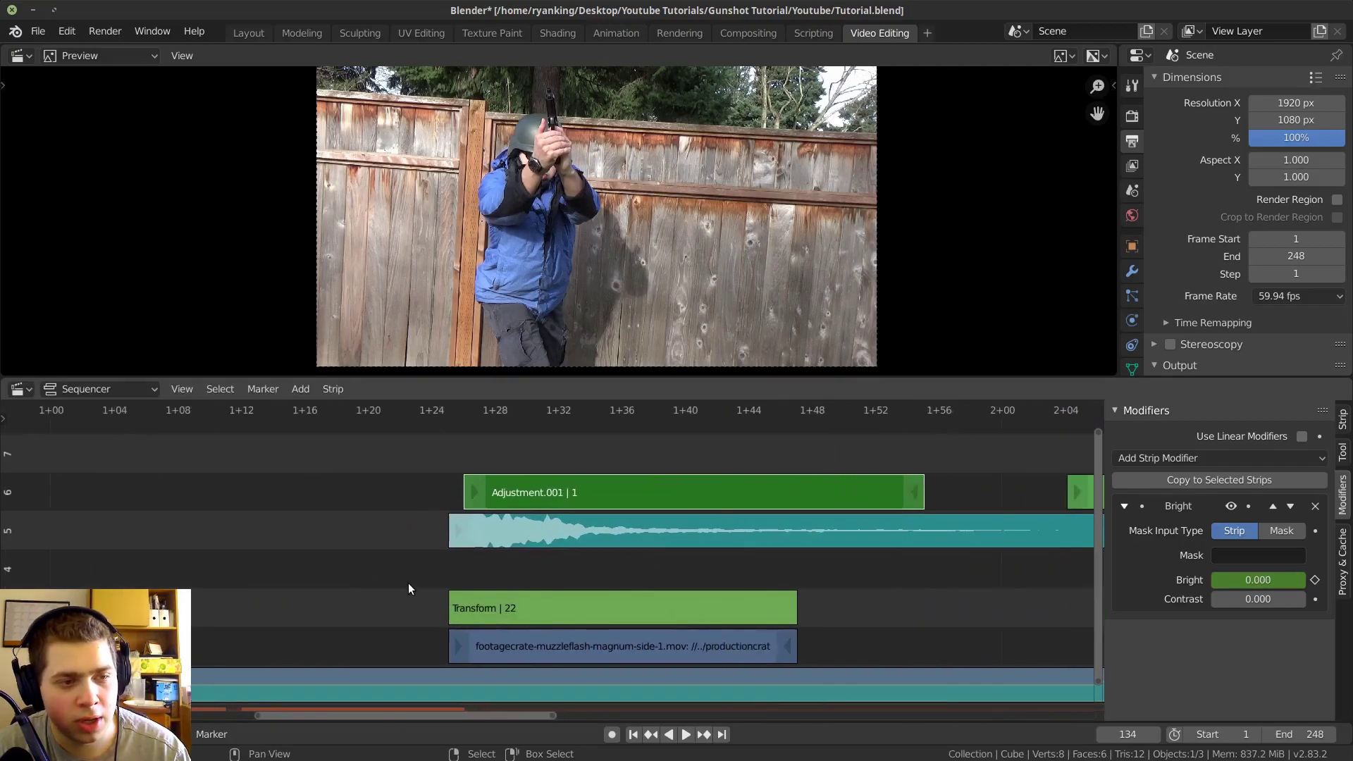
key("g")
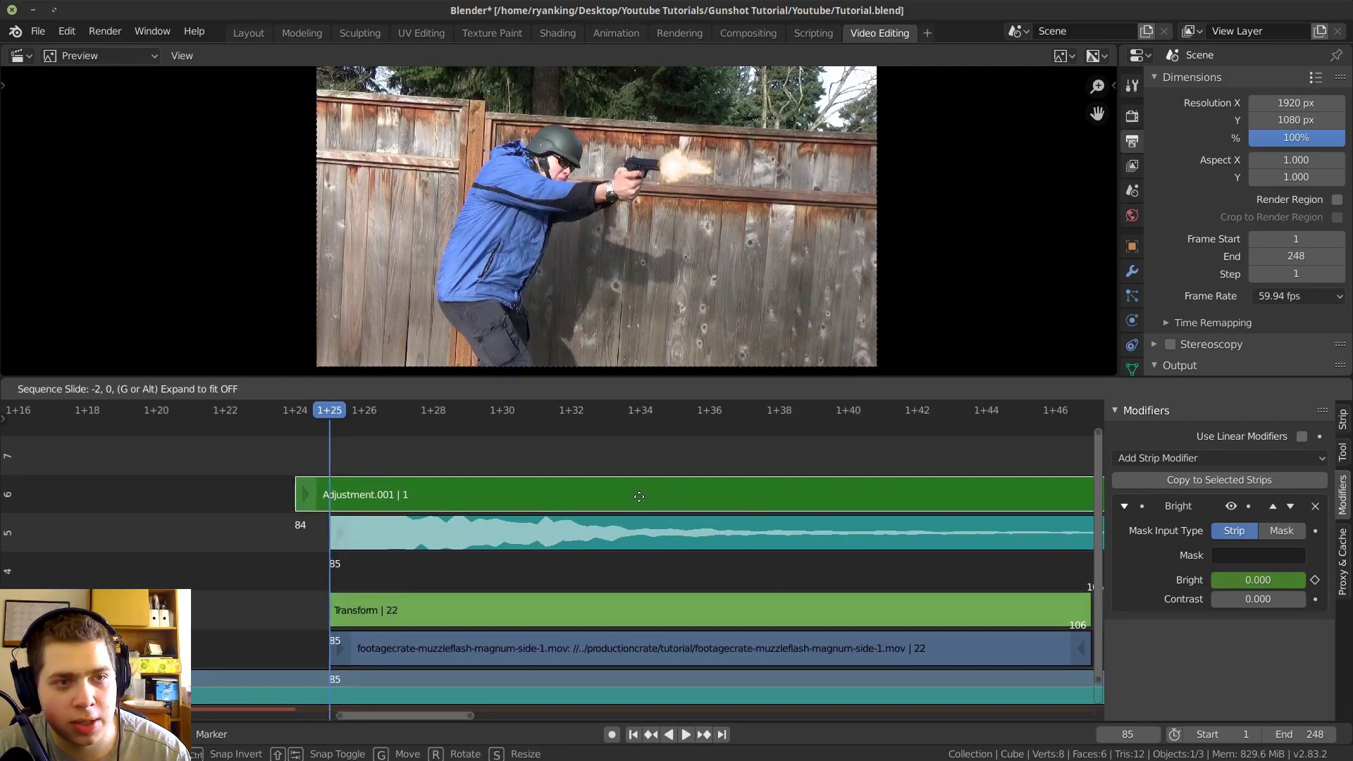
left_click(579, 499)
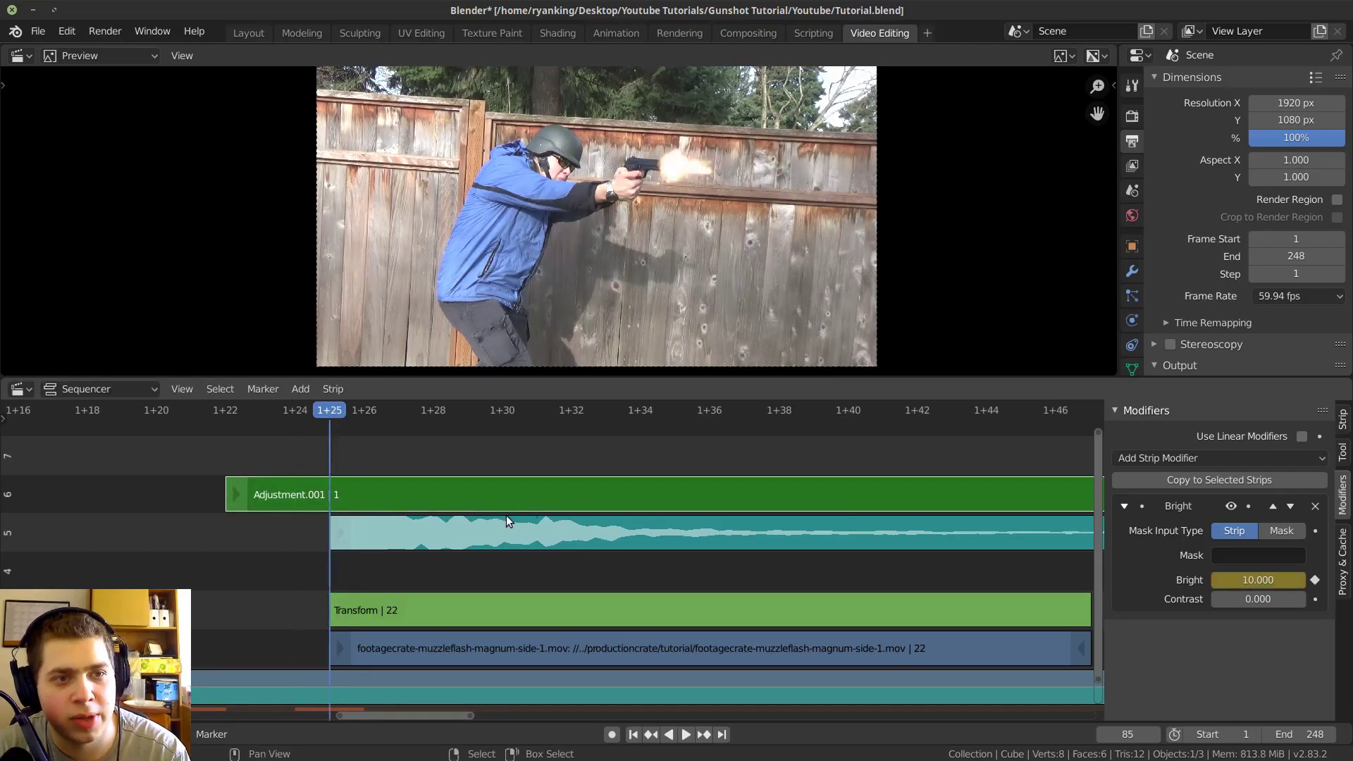
Step: Play back and scrub the clip to check the brightness flashes on both shots
scroll(506, 515, "down", 8)
key("space")
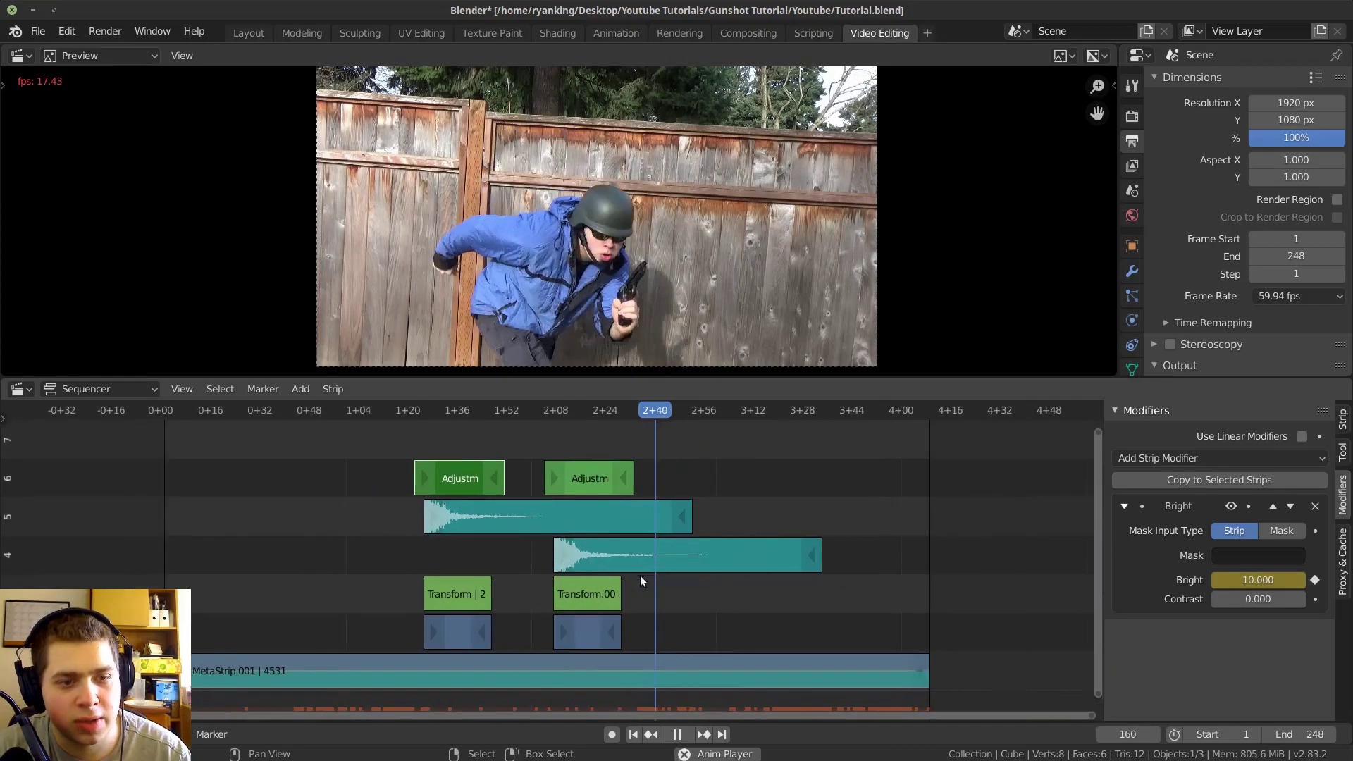
key("space")
scroll(714, 571, "up", 5)
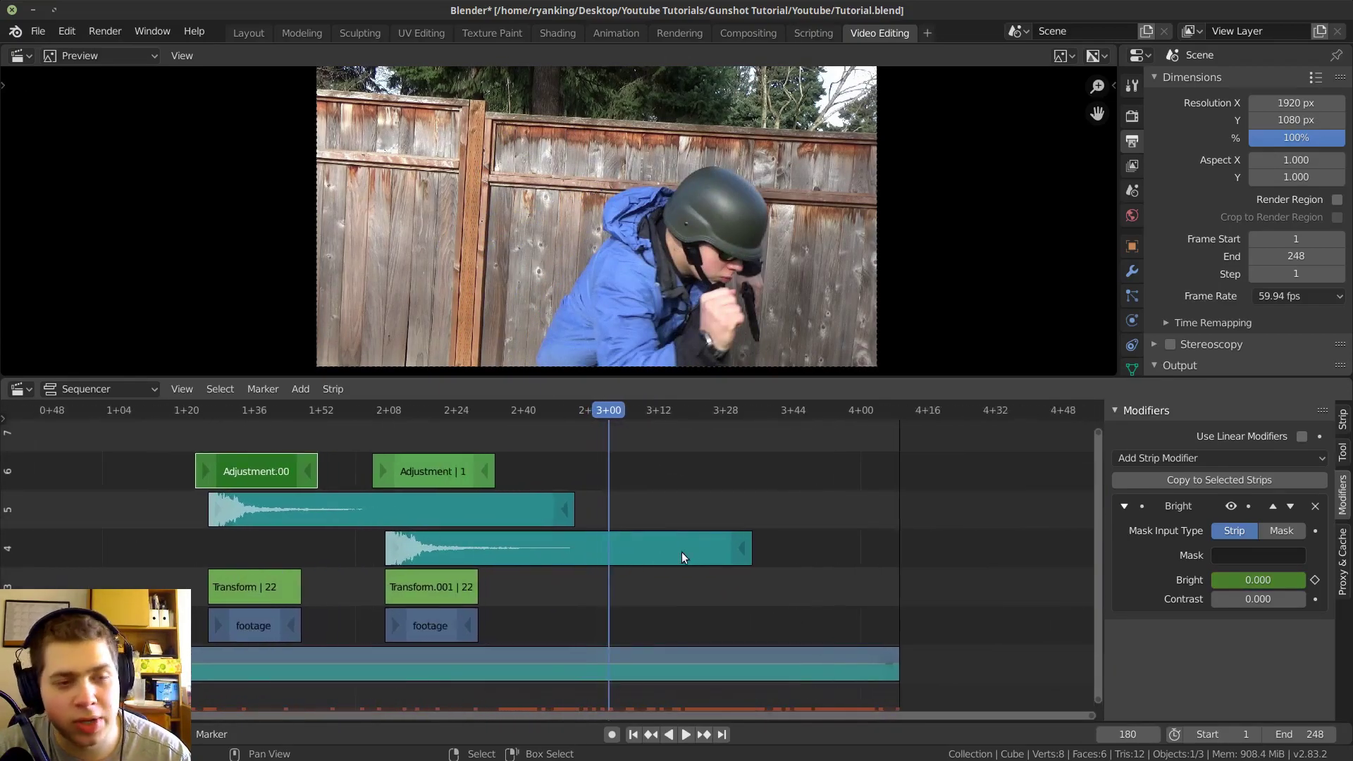
right_click_drag(730, 577, 575, 595)
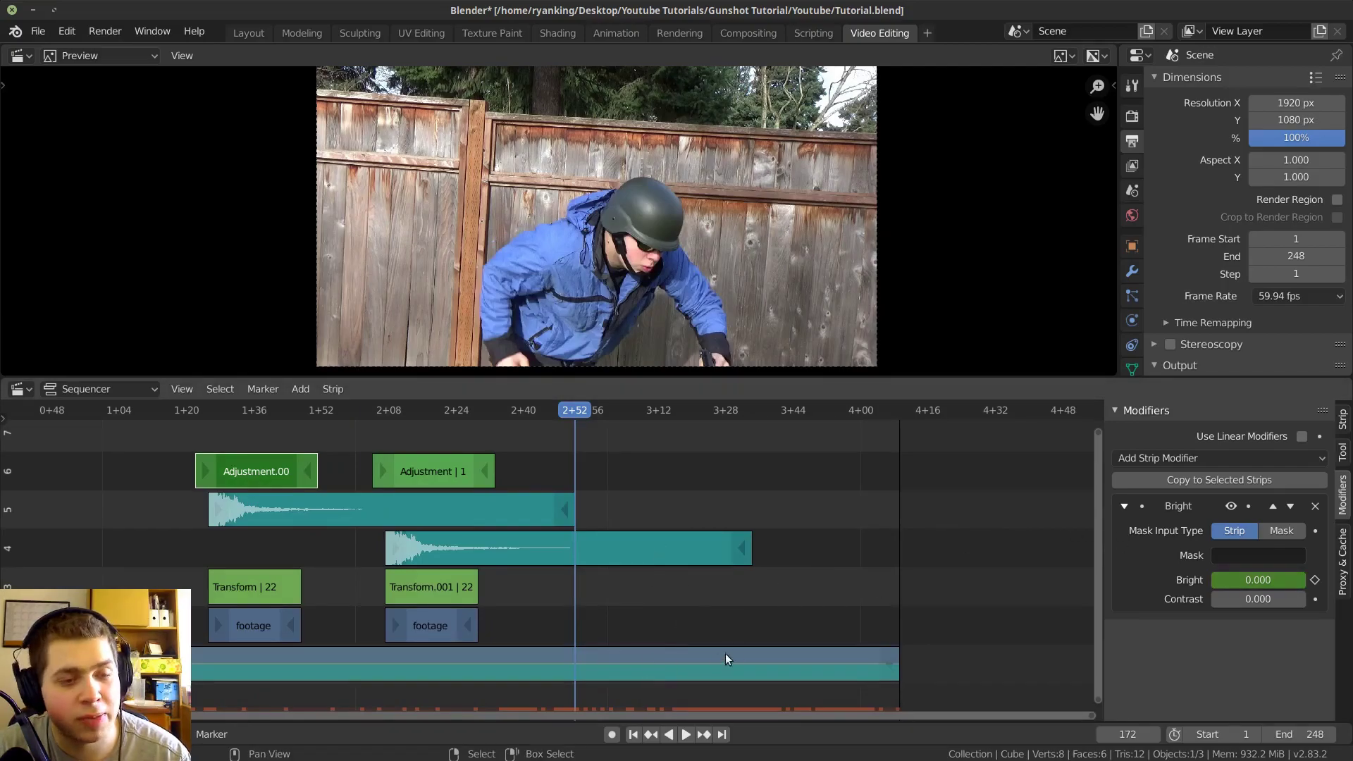
key("space")
left_click_drag(215, 627, 537, 510)
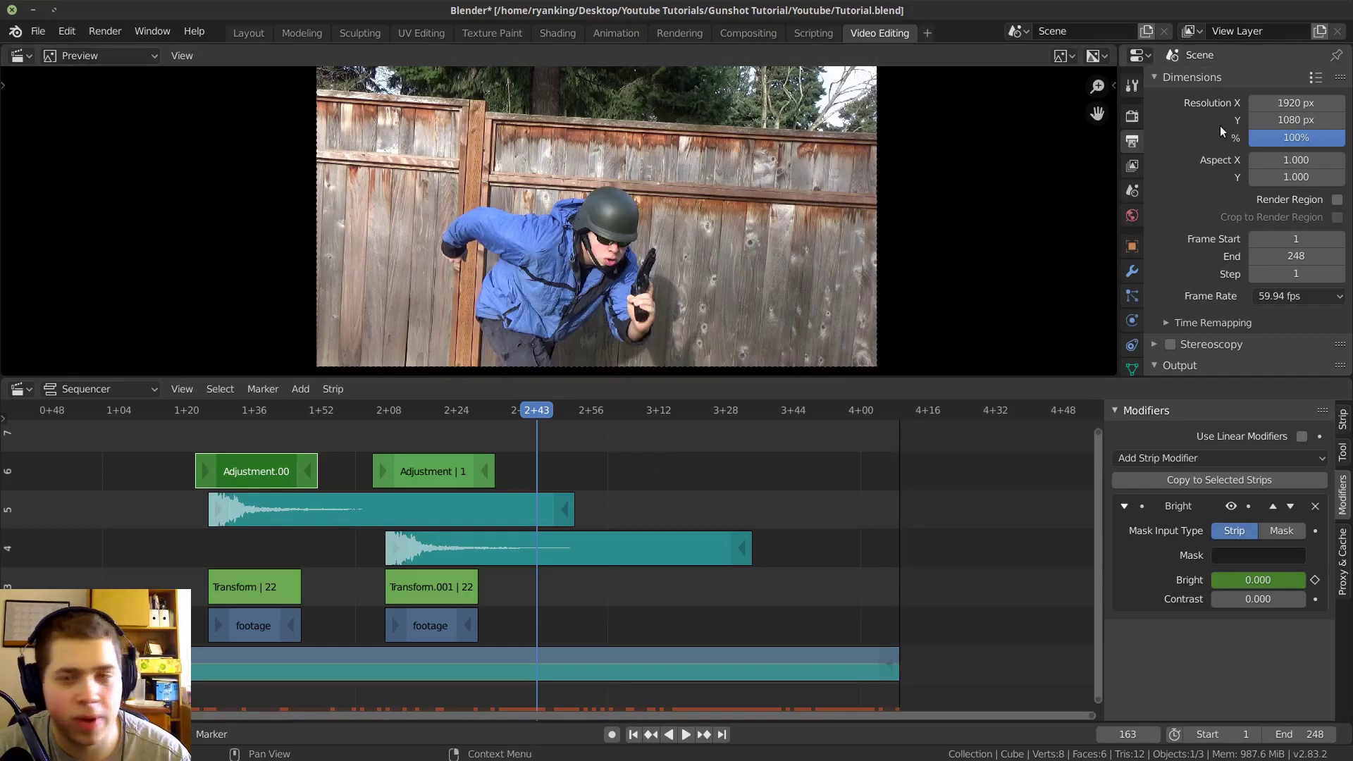
Step: Append the file name Final Render to the Desktop output path
scroll(1204, 130, "down", 3)
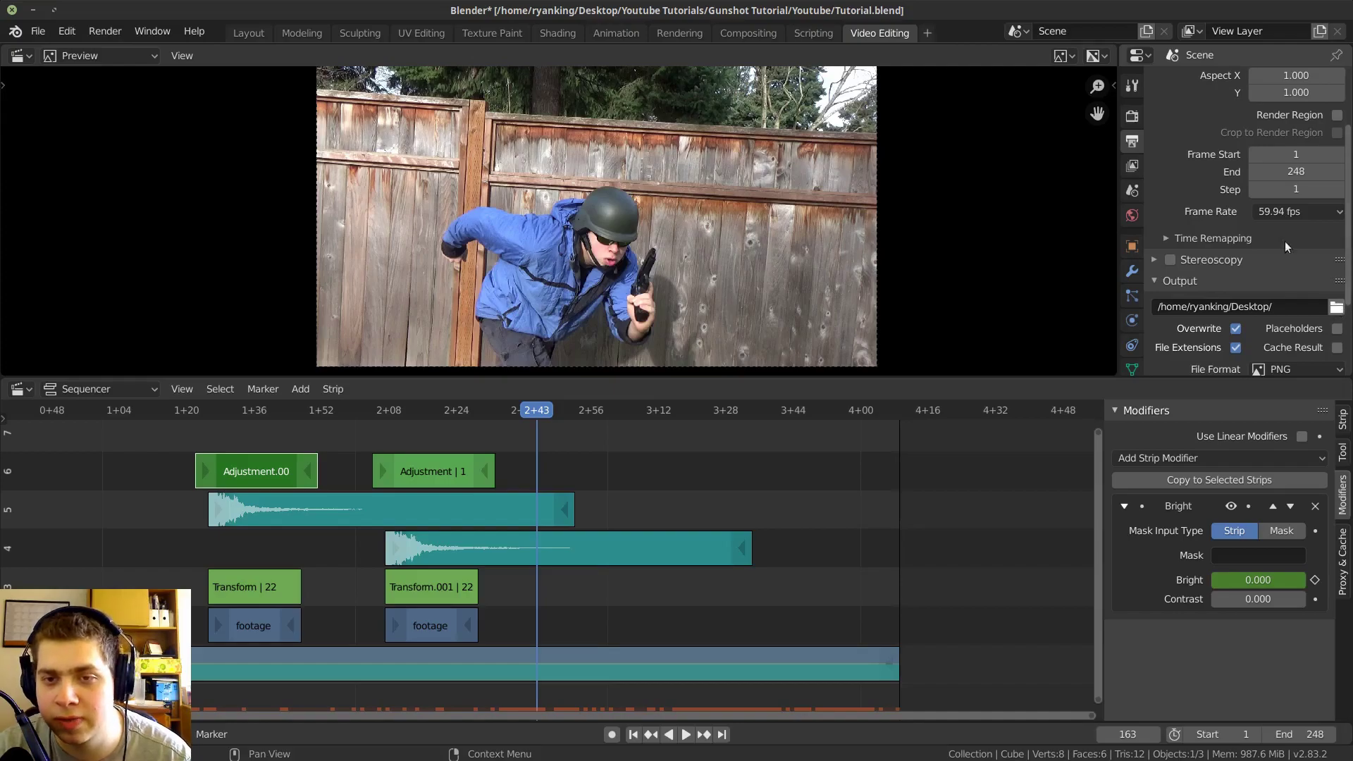
left_click(1292, 309)
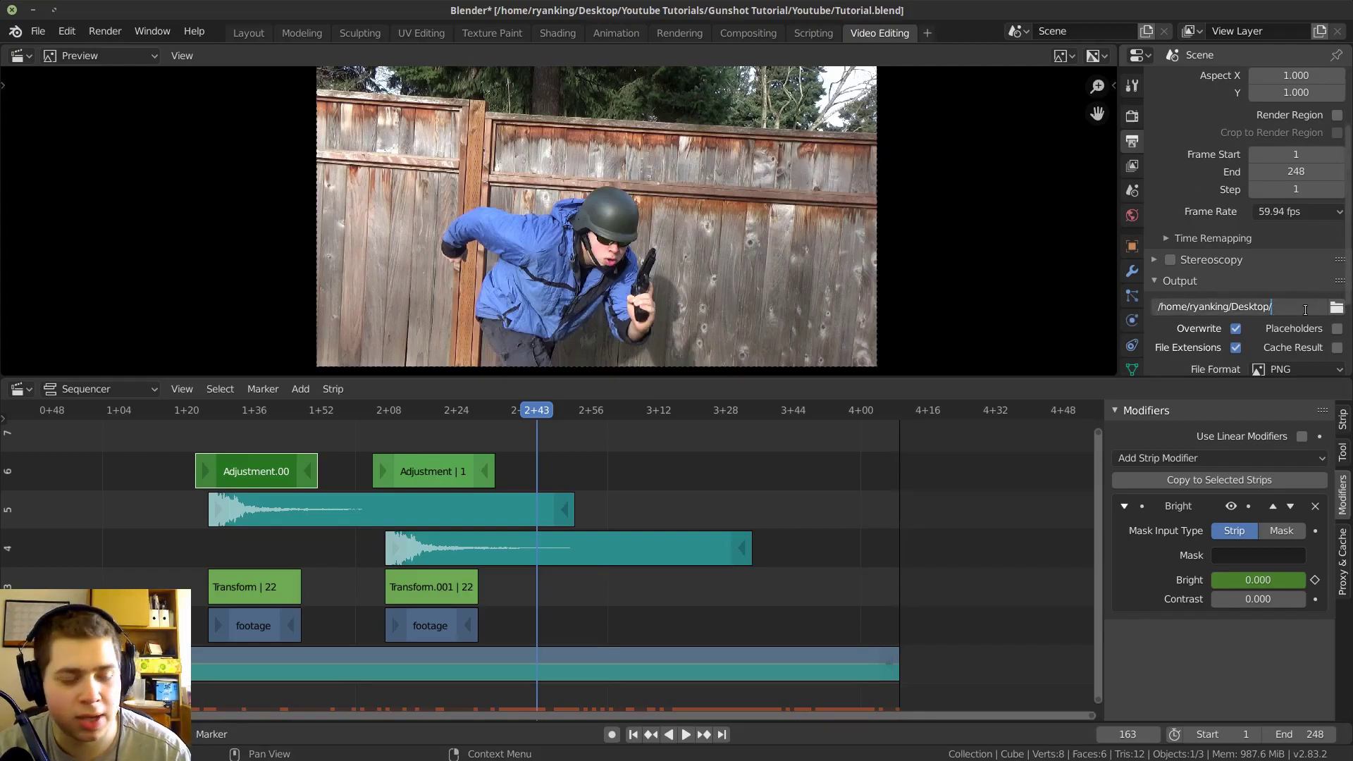
type("Final Render")
key("Return")
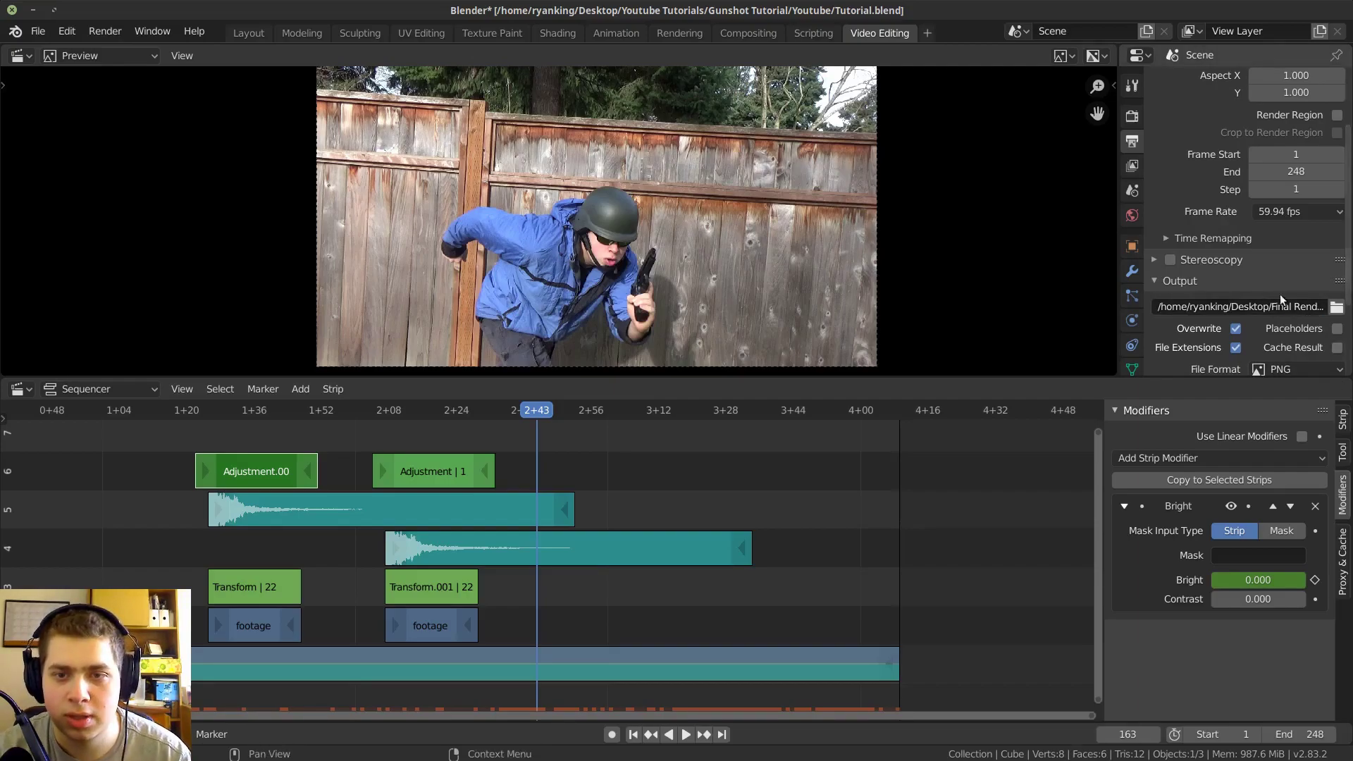
Step: Set the output file format to FFmpeg video
scroll(1198, 232, "down", 3)
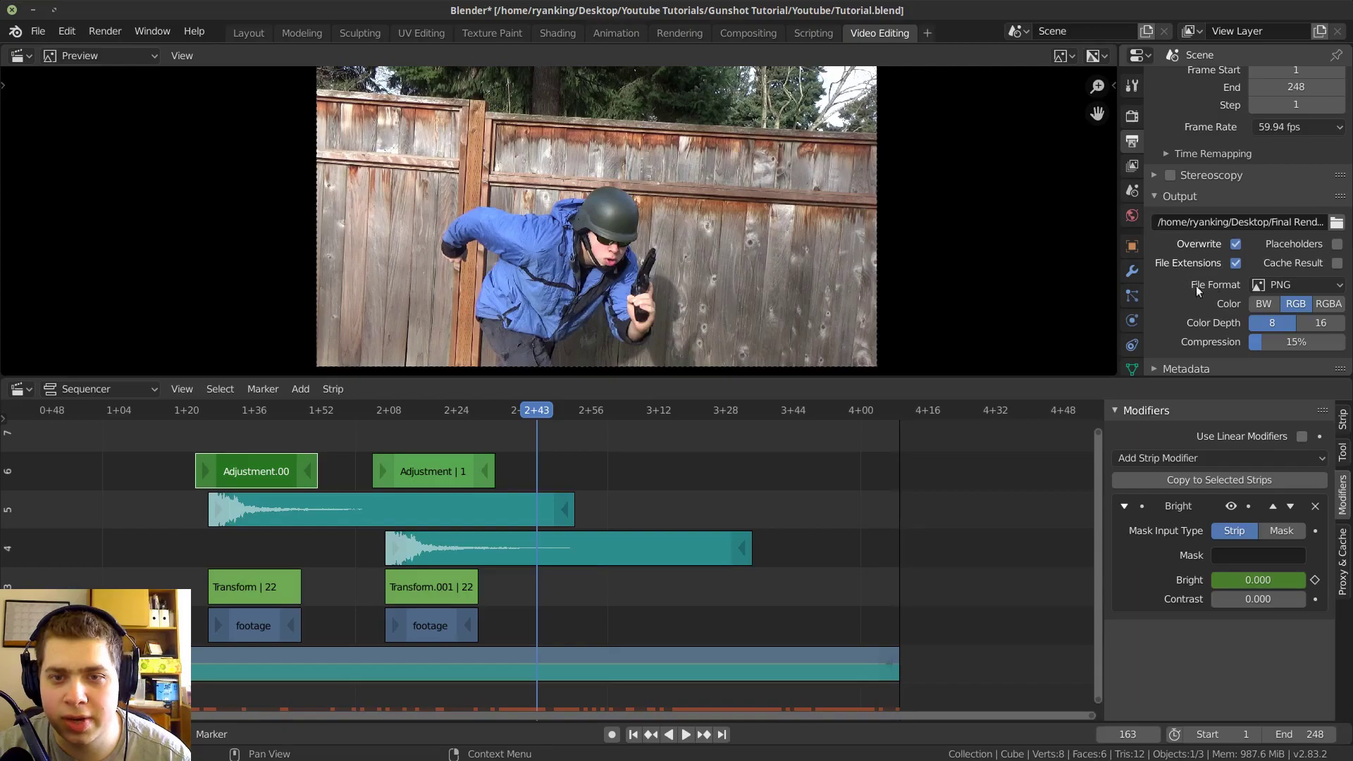
left_click(1294, 290)
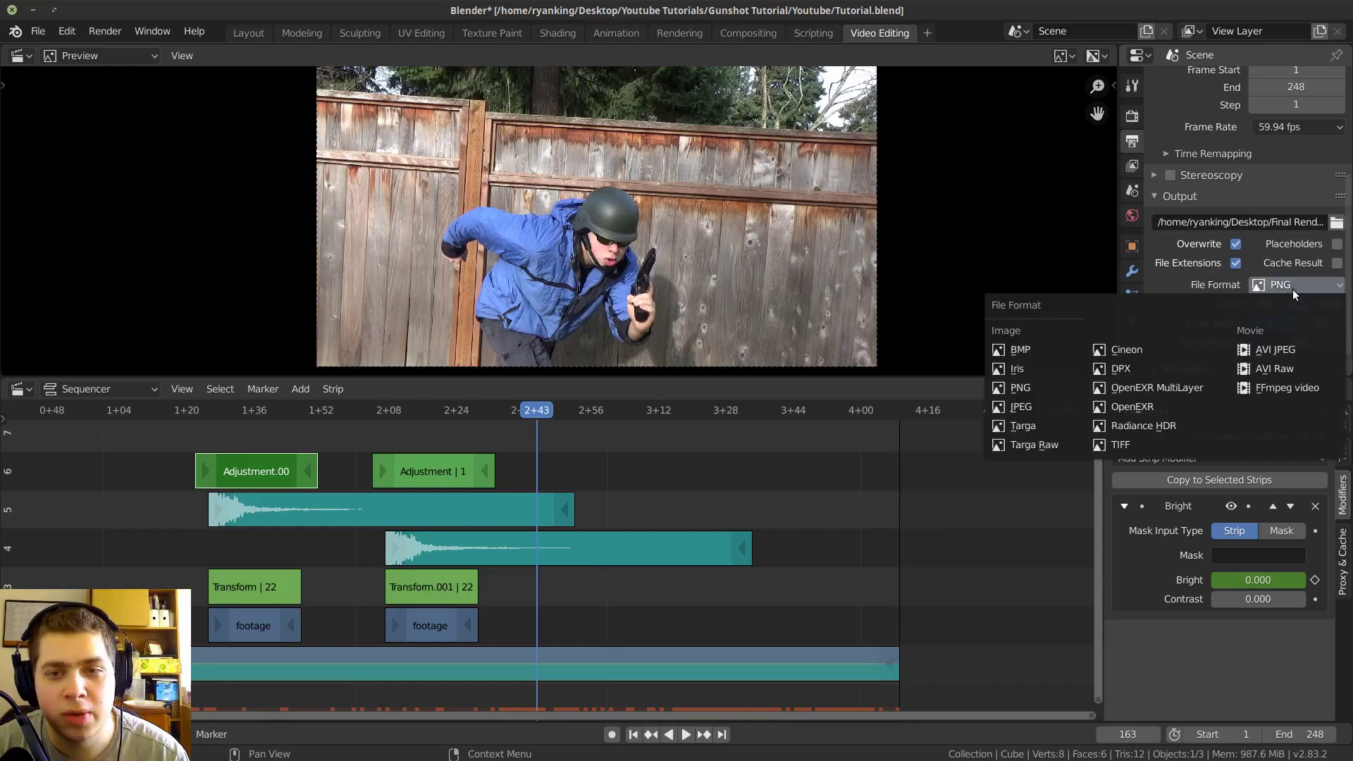
left_click(1290, 387)
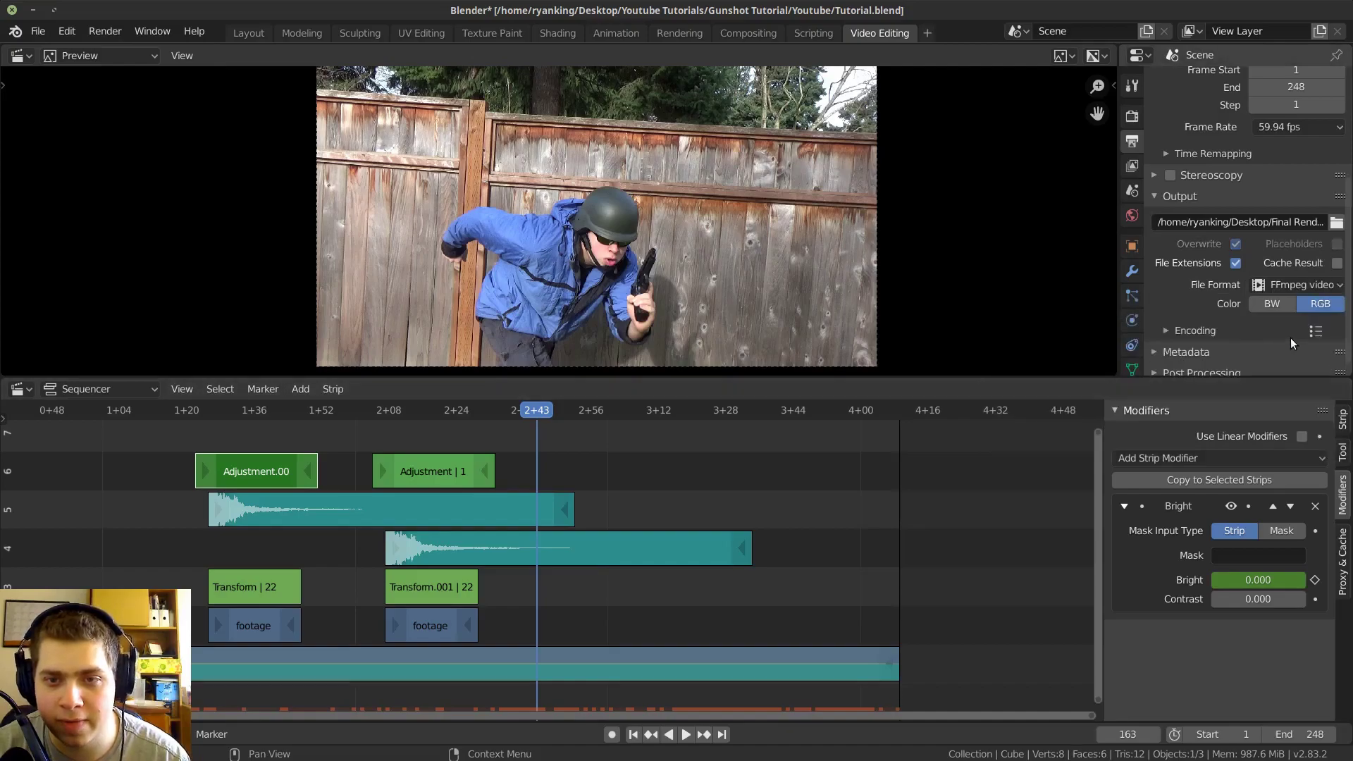
scroll(1269, 311, "down", 1)
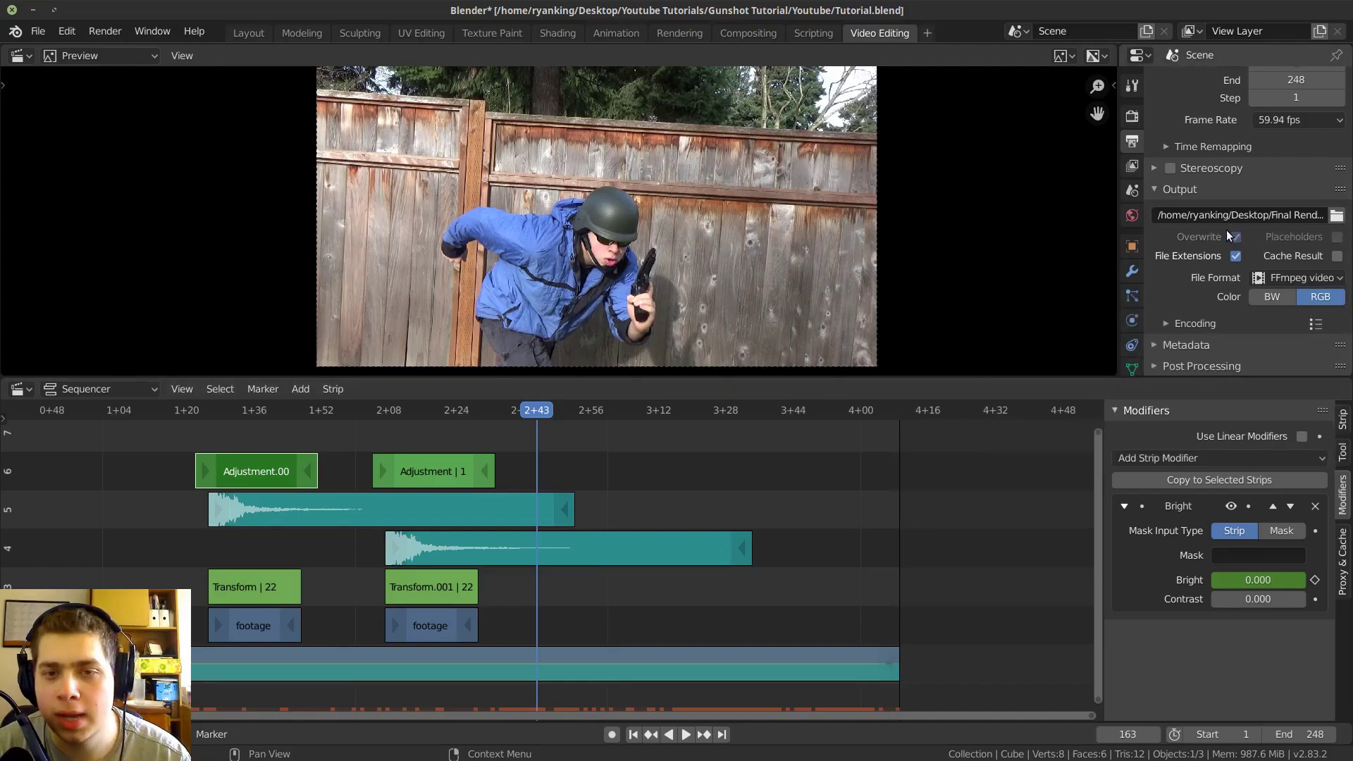
Step: Expand the encoding, video and audio settings and review the container, video output quality and audio codec options
left_click(1186, 323)
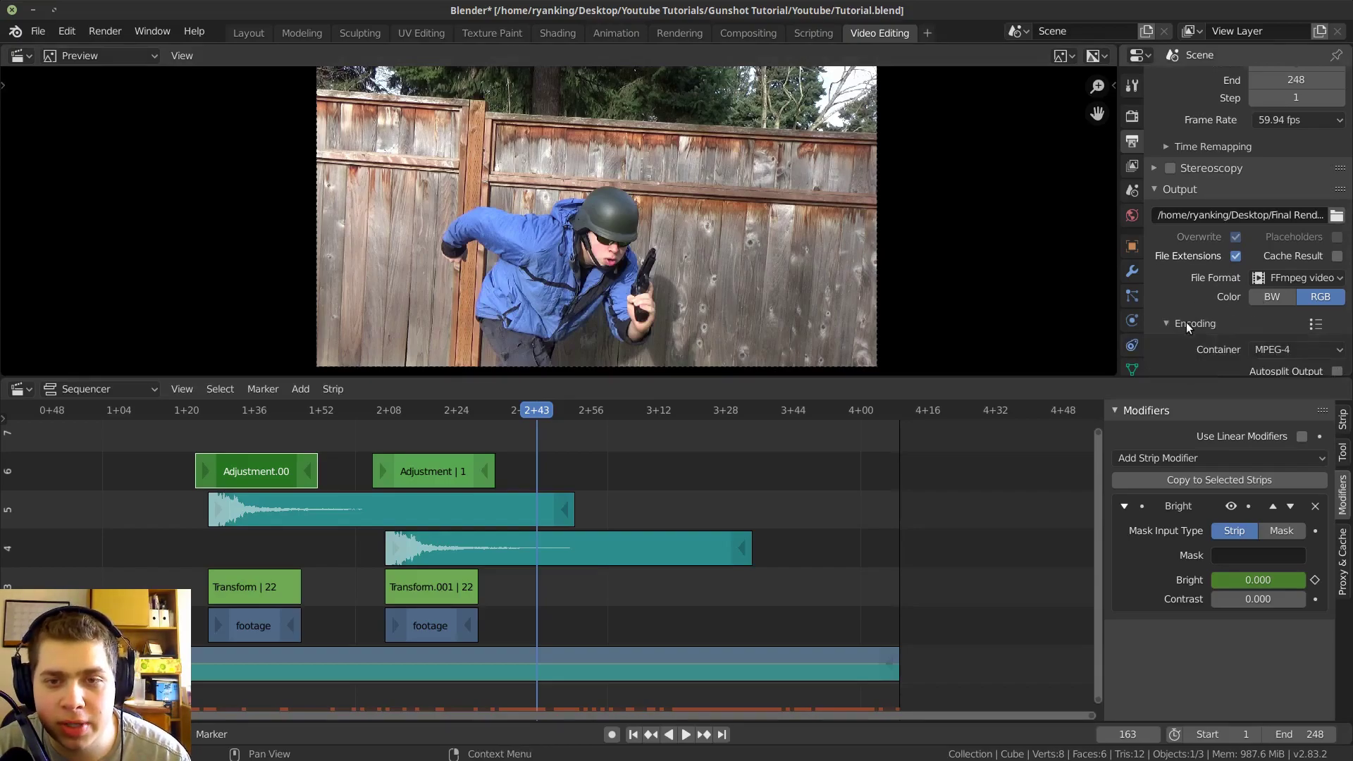
scroll(1192, 282, "down", 2)
left_click(1274, 293)
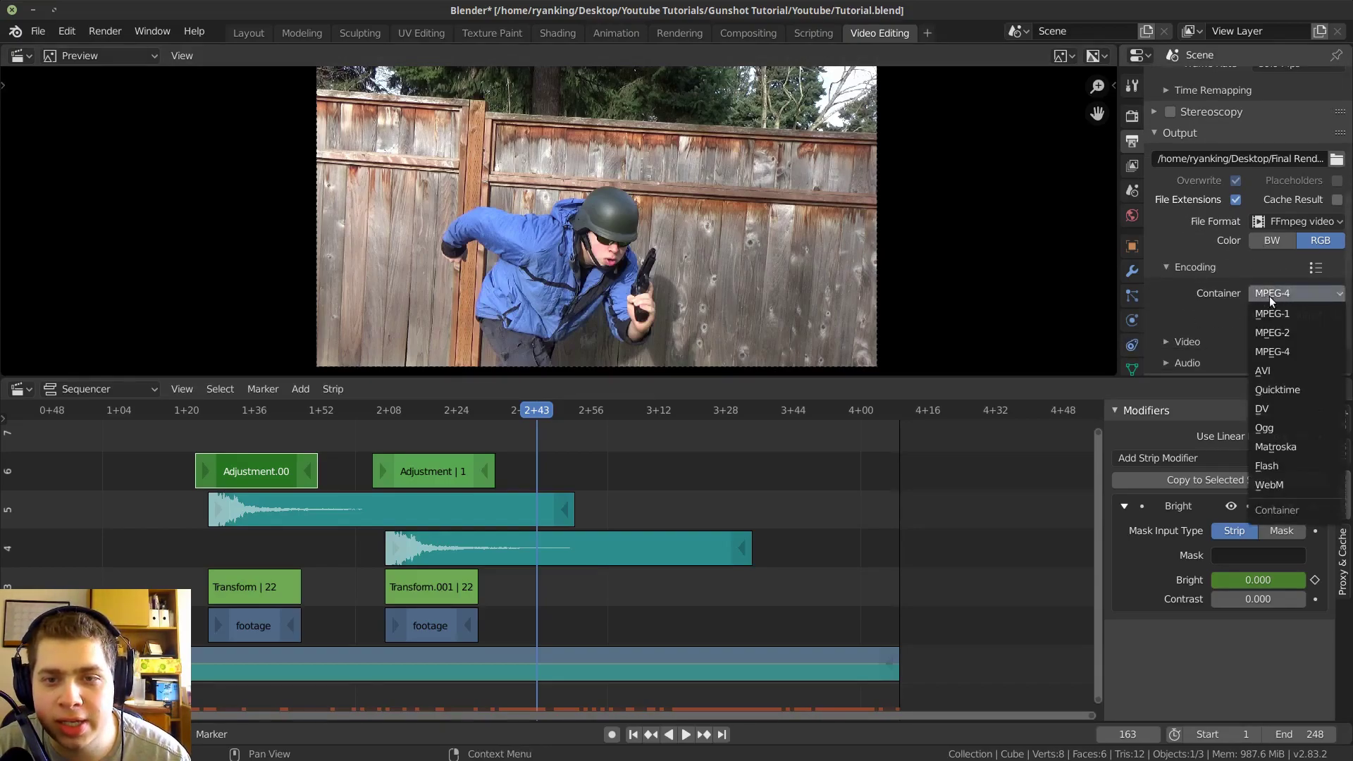
left_click(1311, 295)
scroll(1207, 282, "down", 2)
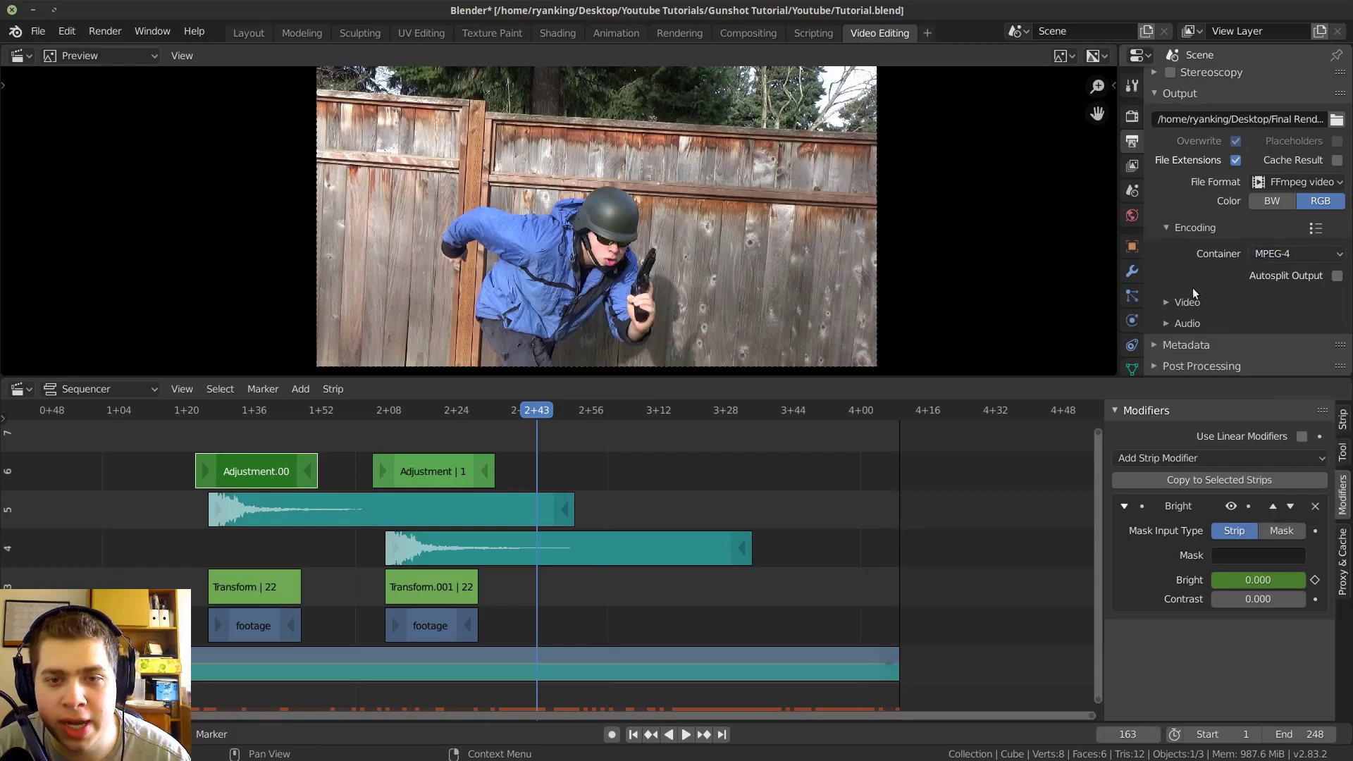
left_click(1163, 303)
scroll(1177, 282, "down", 2)
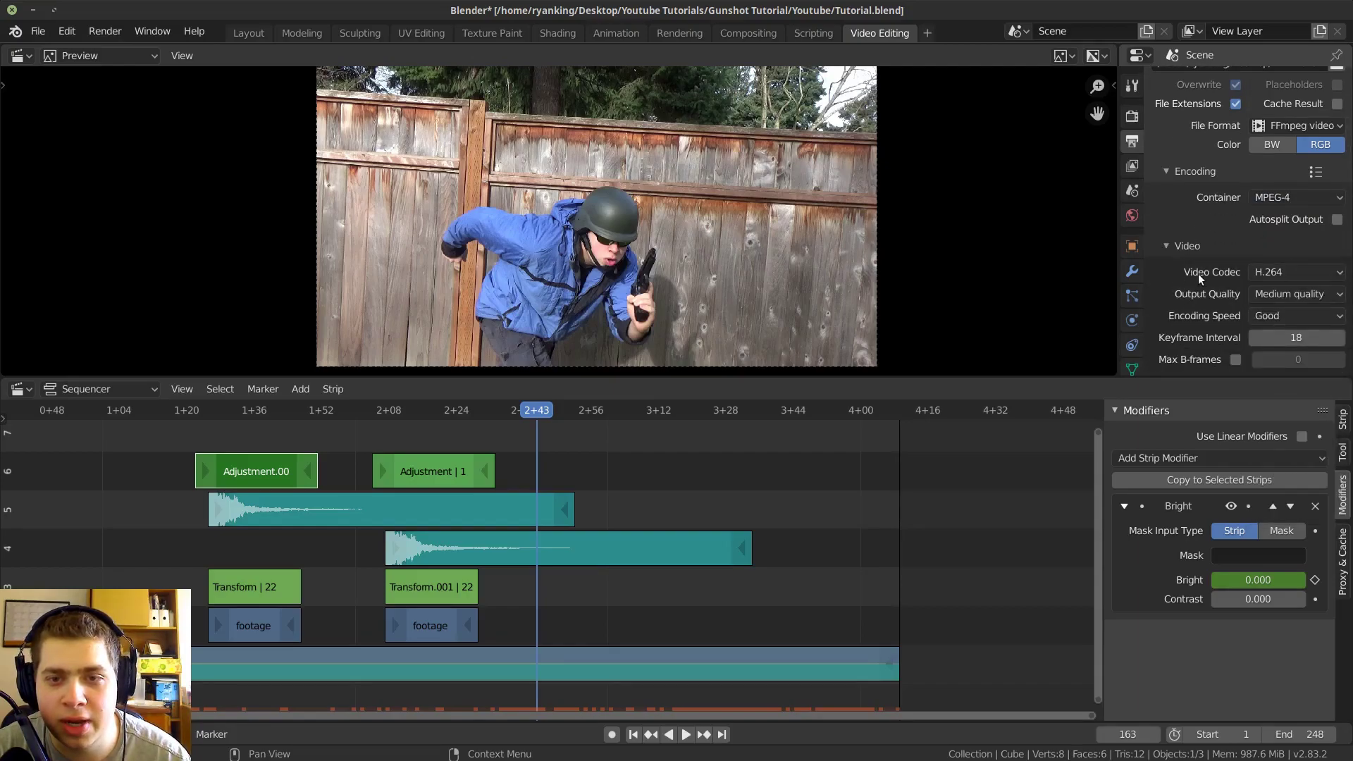
left_click(1284, 289)
left_click(1283, 290)
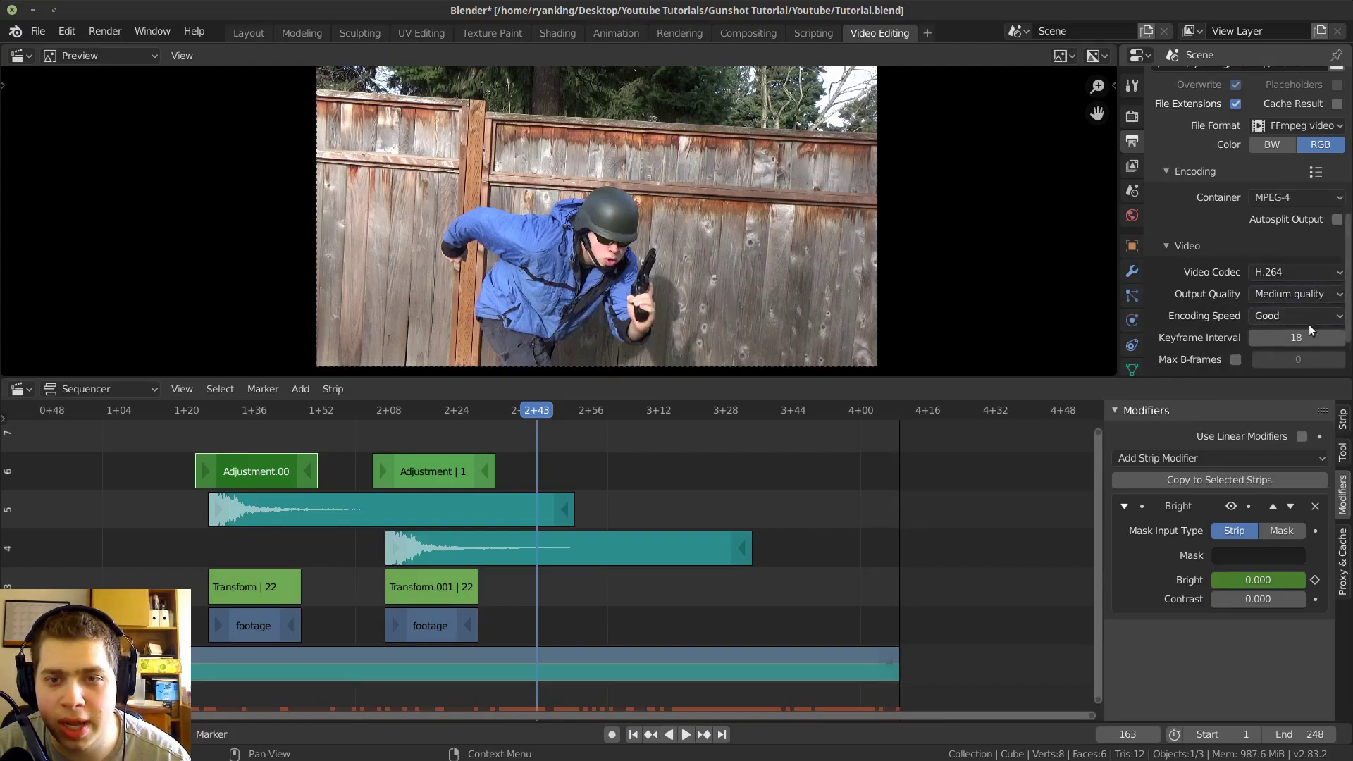
scroll(1165, 321, "down", 2)
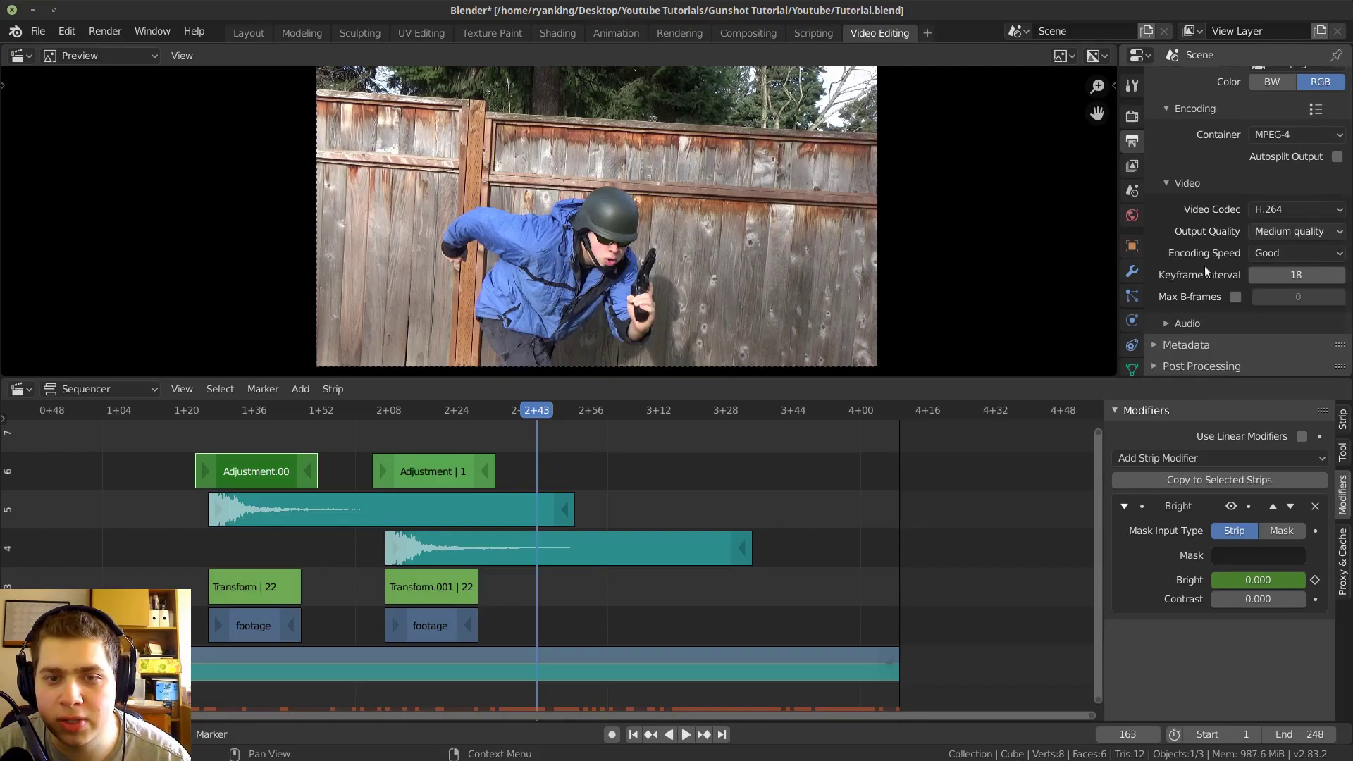
scroll(1177, 313, "down", 2)
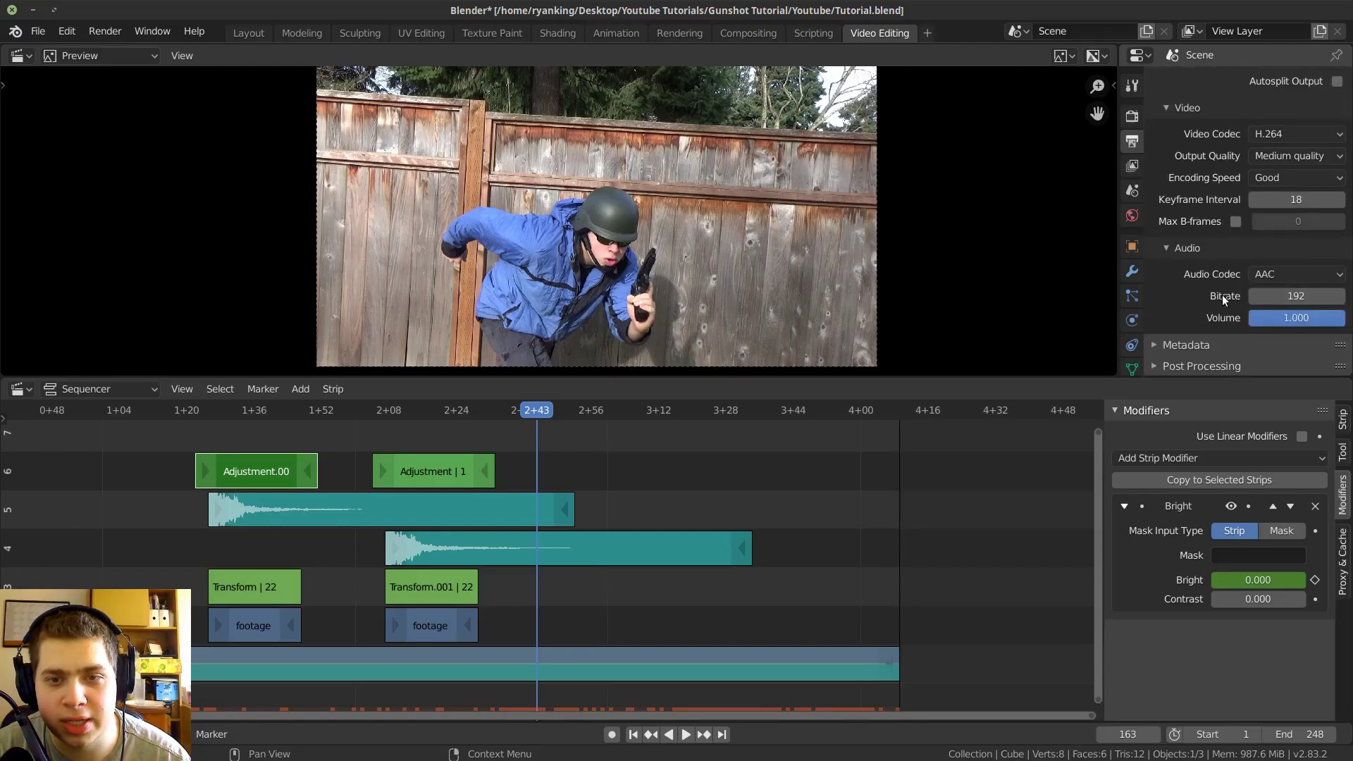
left_click(1273, 275)
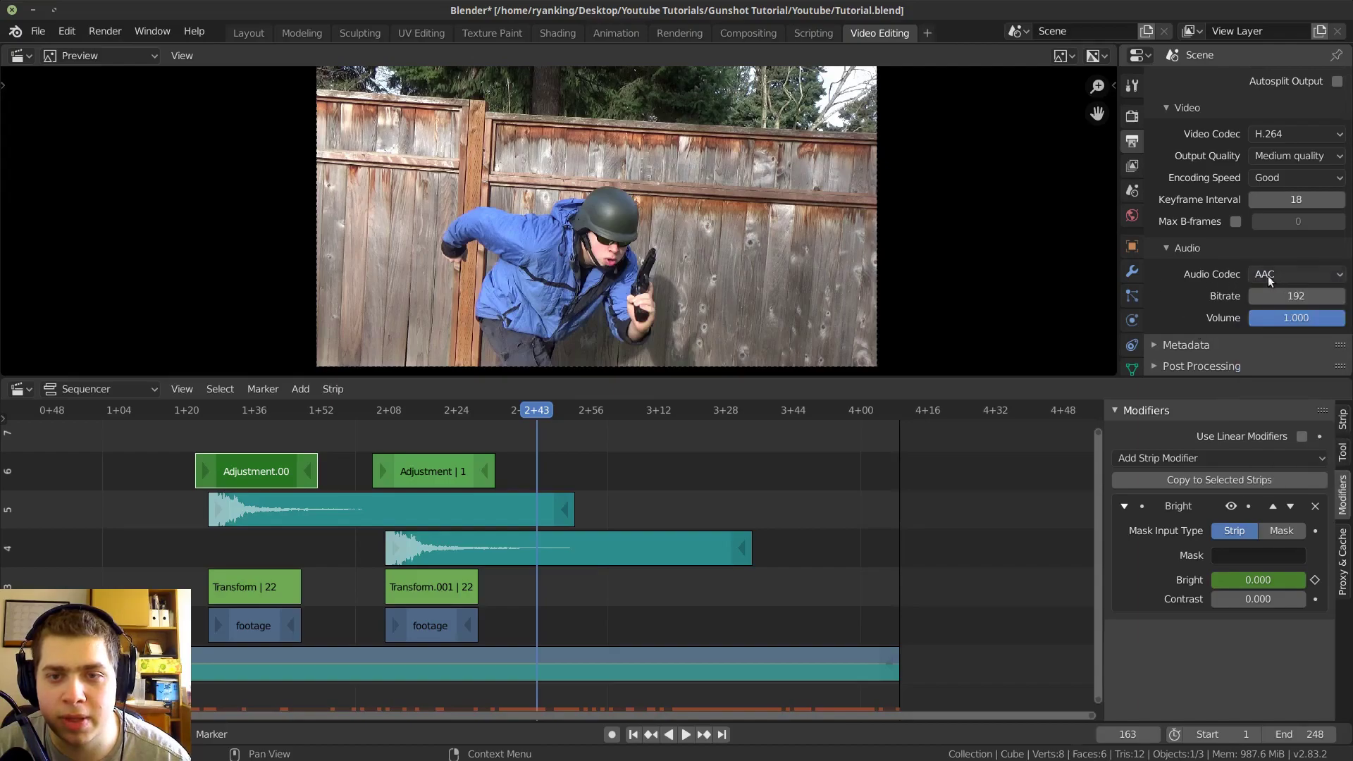
Step: Save the project with the output settings
scroll(1275, 273, "up", 10)
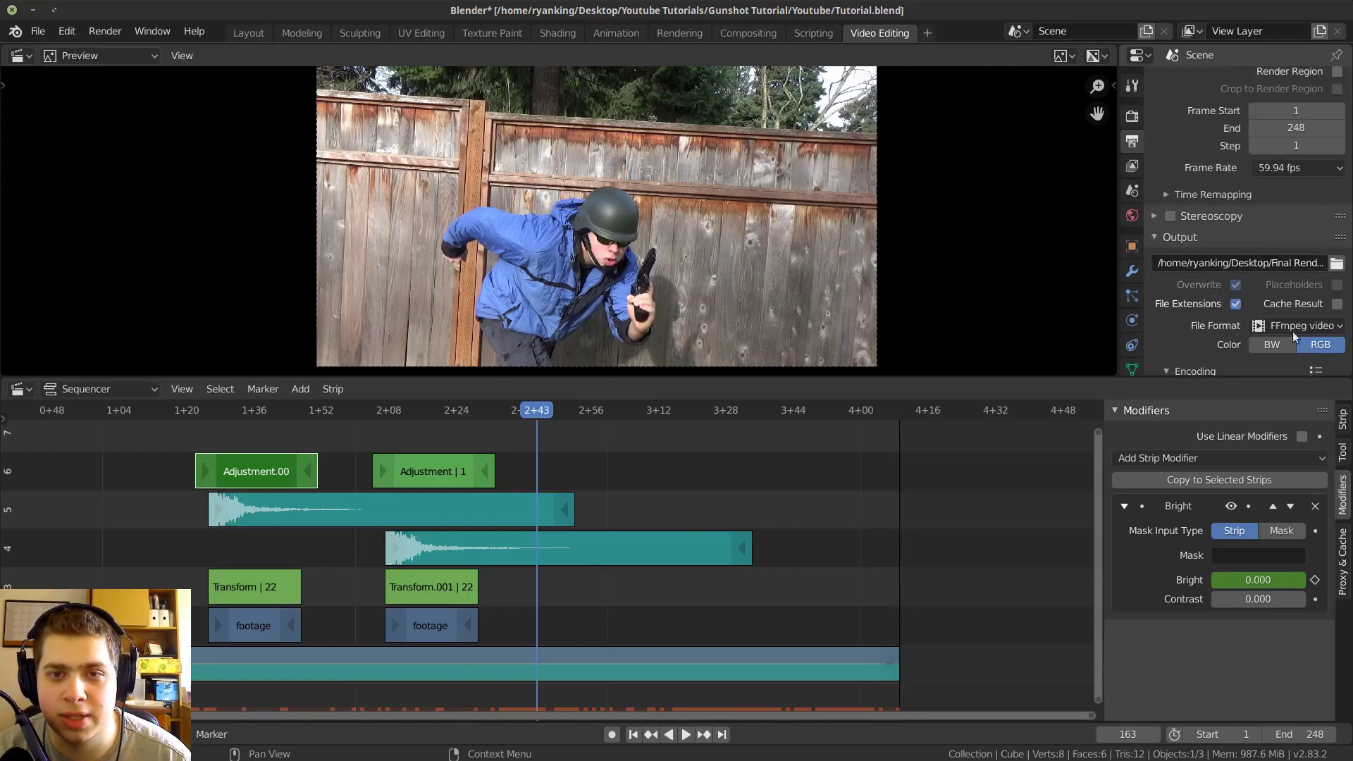
left_click(38, 31)
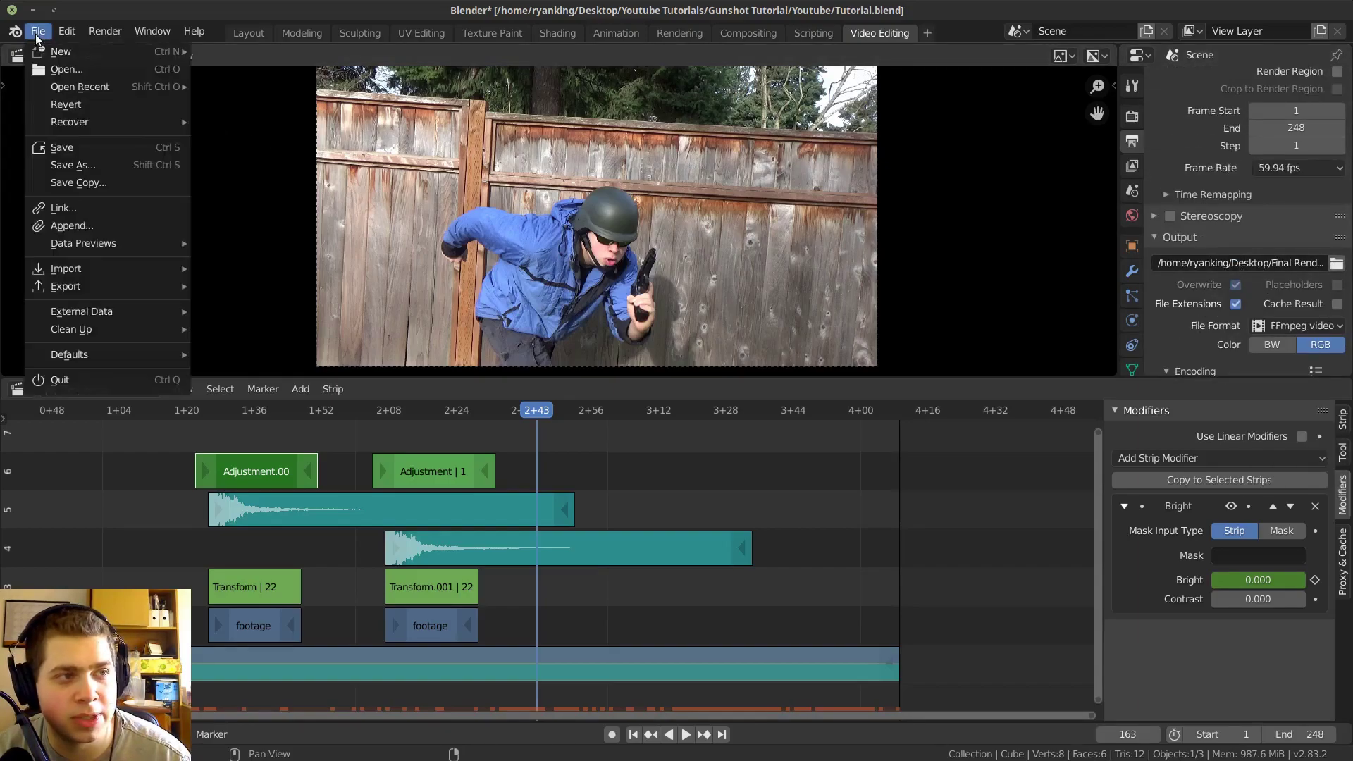
left_click(64, 154)
Step: Play through the finished edit once more and scrub across its full length to review both gunshots
scroll(367, 537, "down", 4)
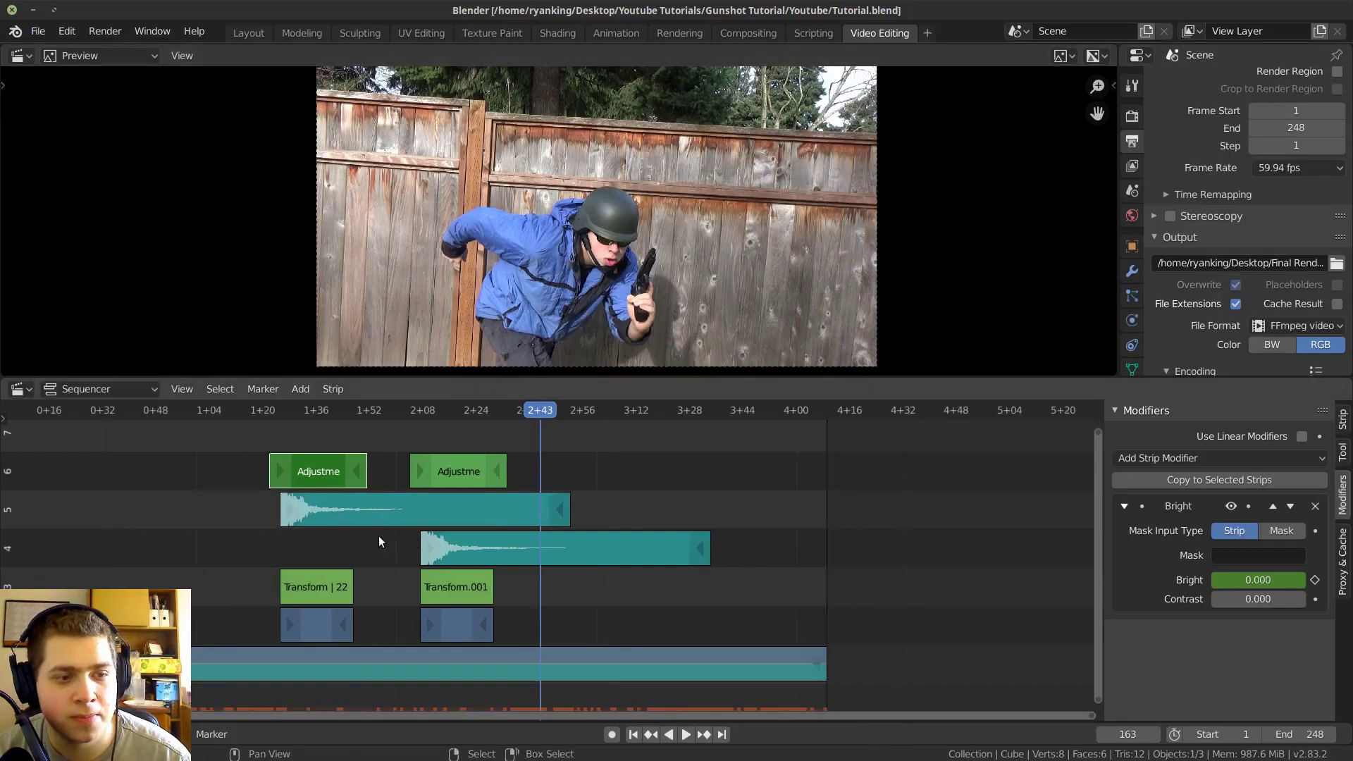
key("space")
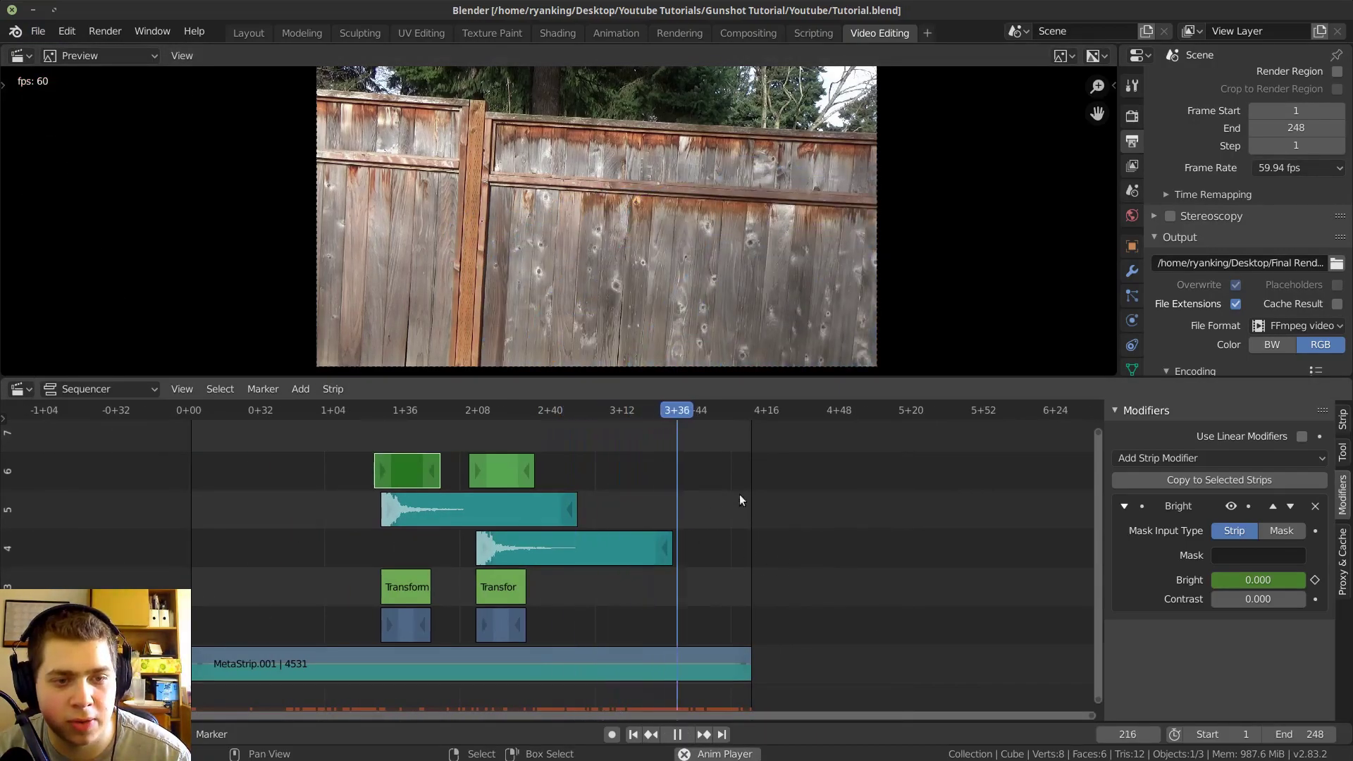
key("space")
left_click_drag(185, 470, 729, 485)
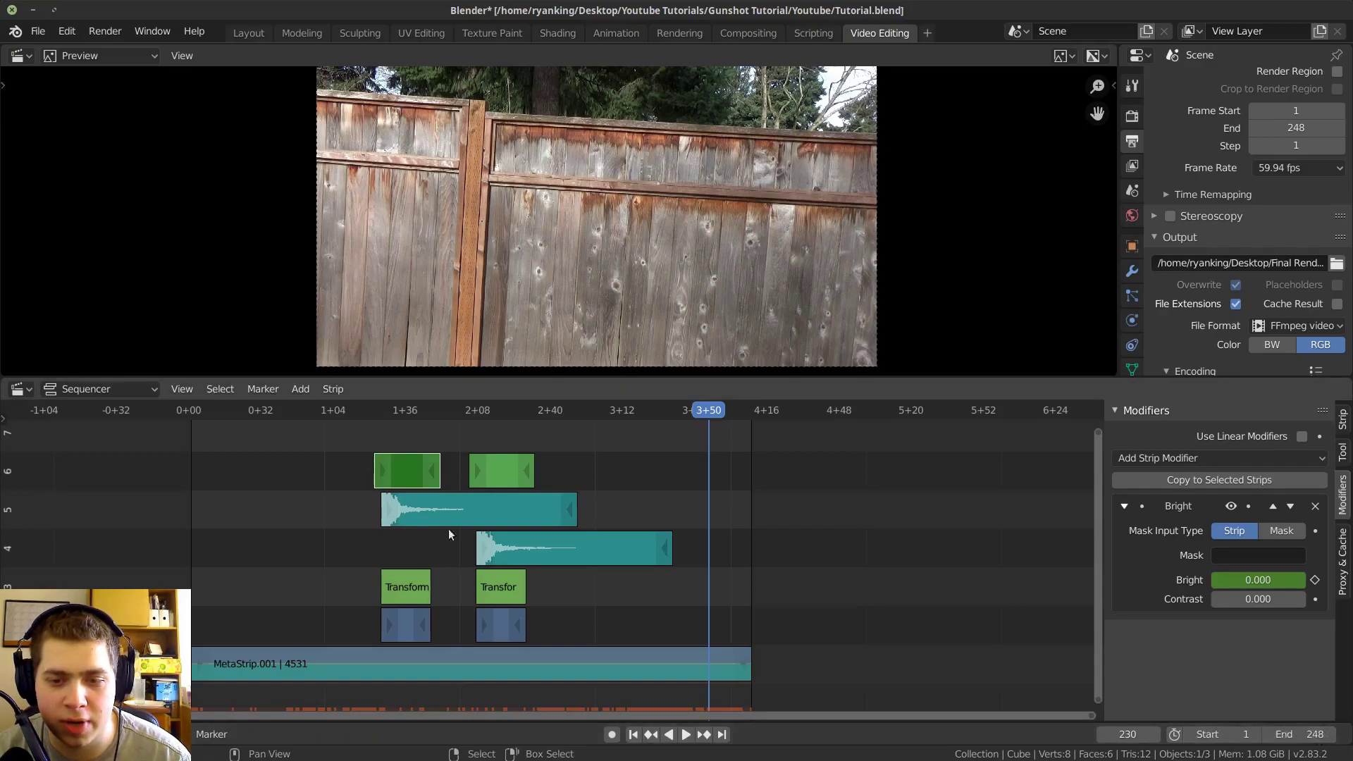
middle_click_drag(957, 495, 934, 496)
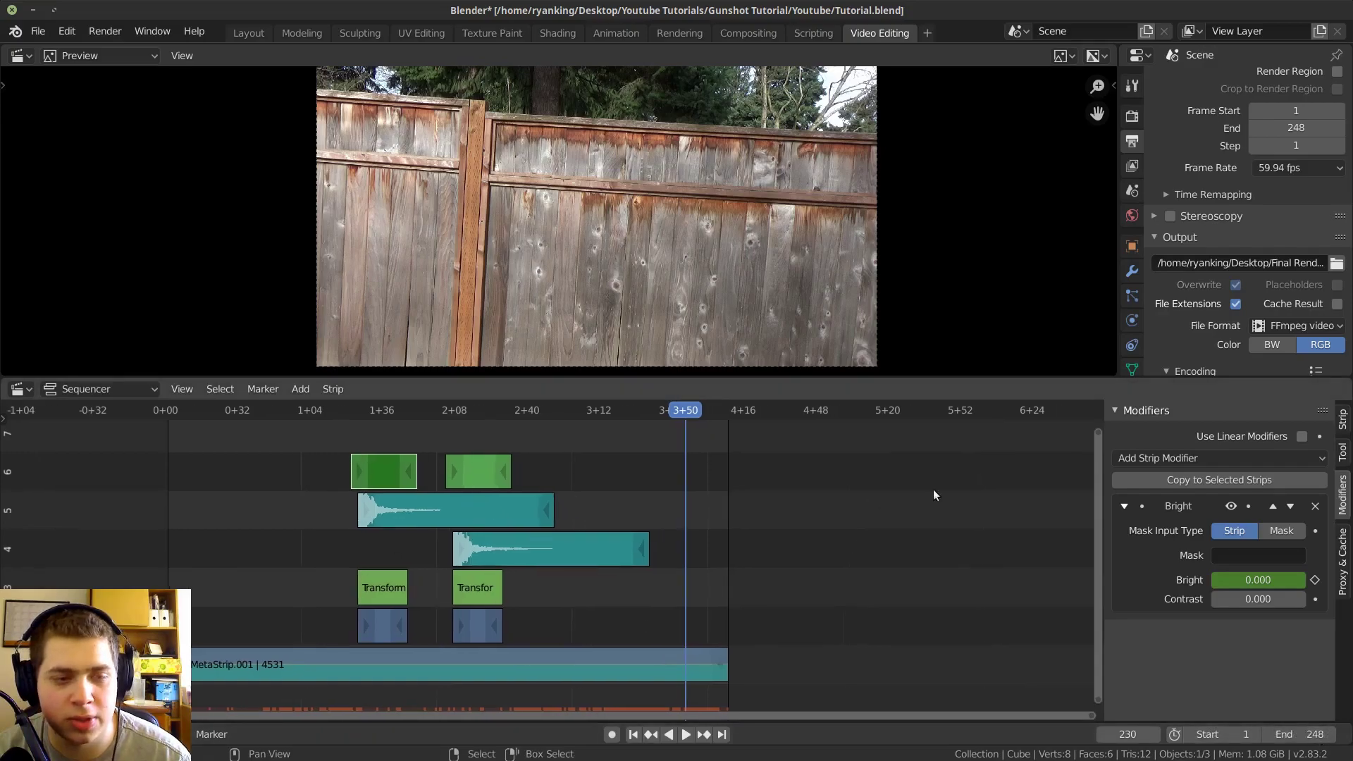
Step: Save the project again and start rendering the animation
left_click(38, 31)
left_click(85, 147)
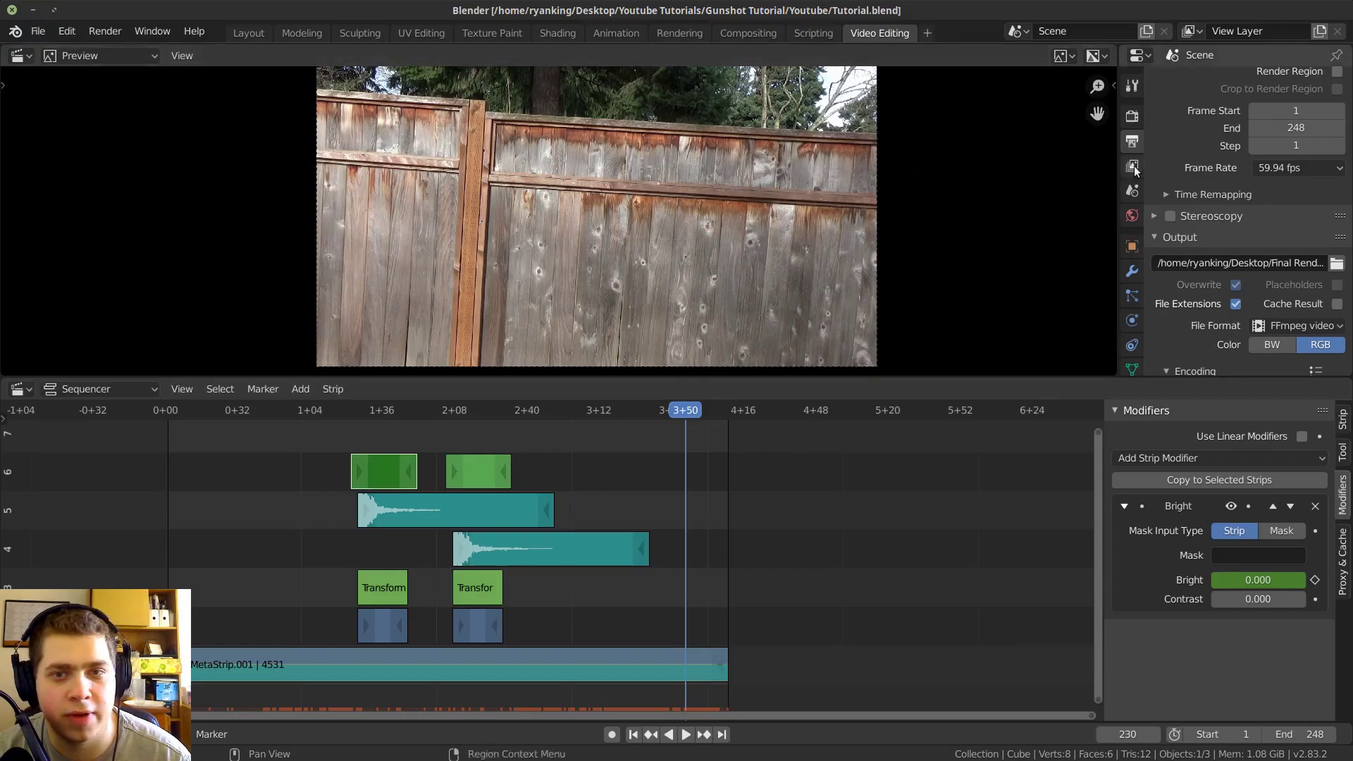
left_click(112, 32)
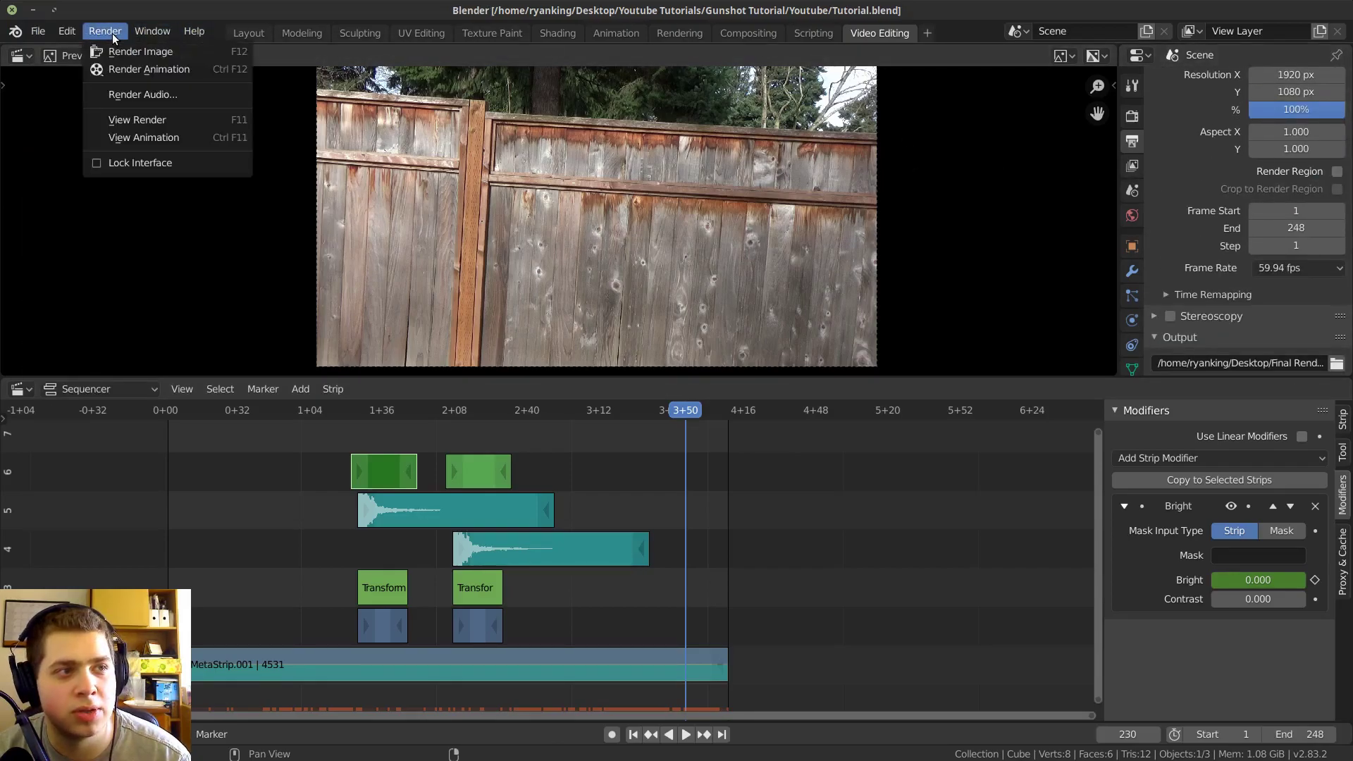
left_click(143, 69)
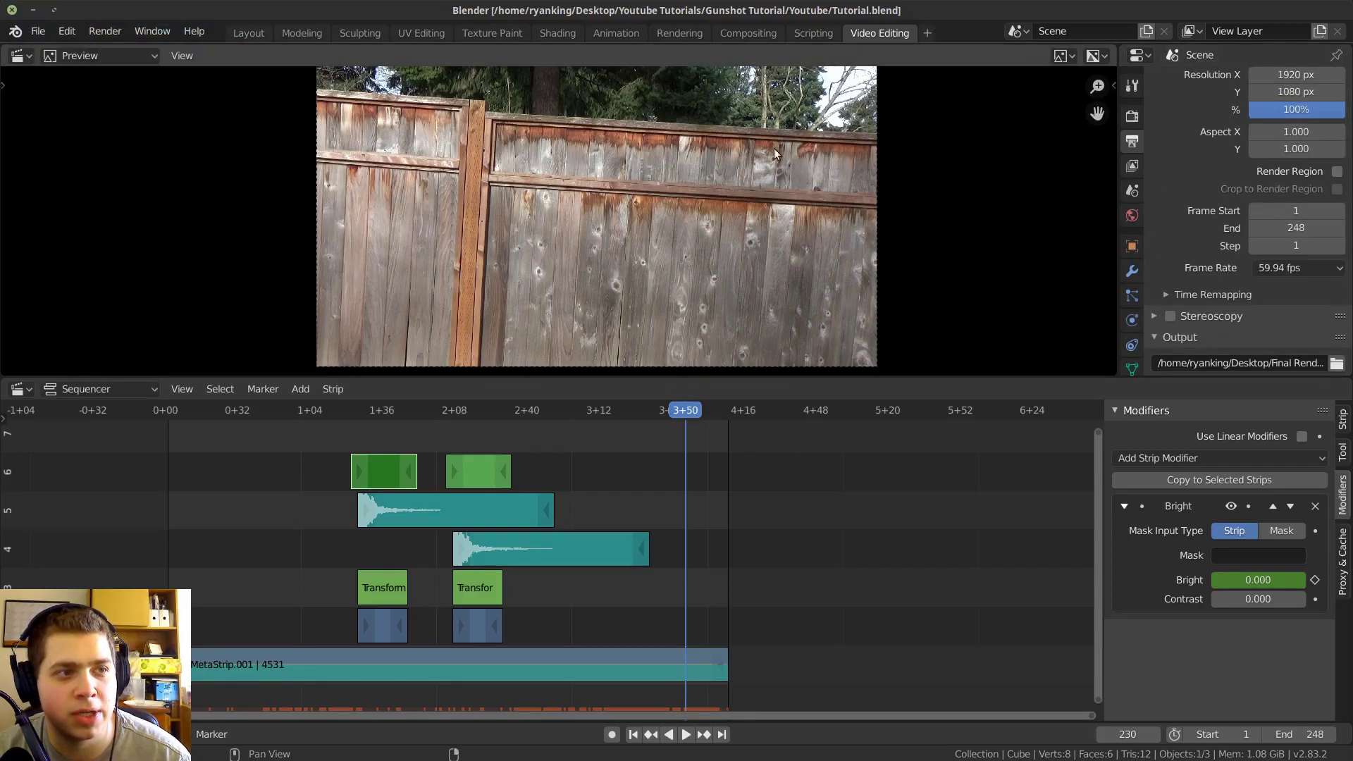